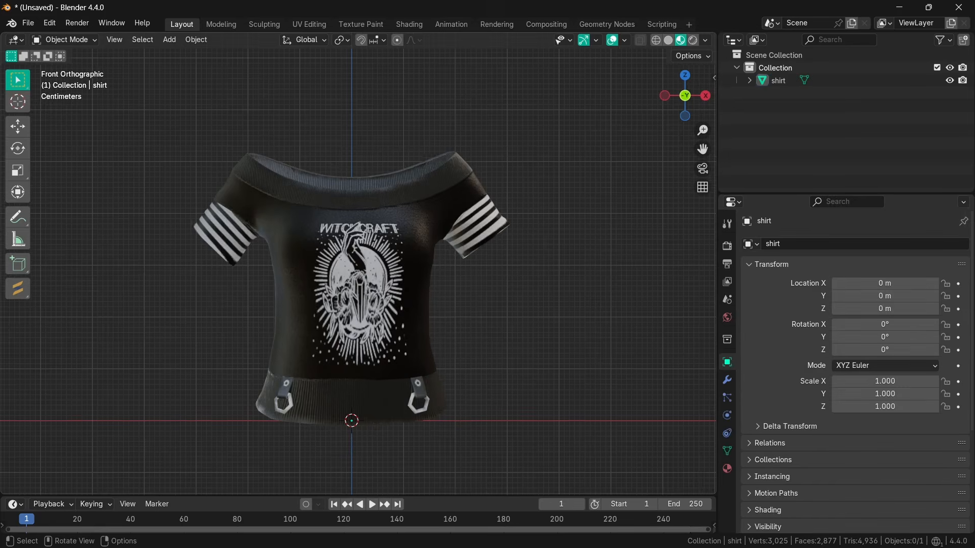
- Apply all transforms to the shirt object, leaving it deselected
{"action": "key", "text": "a"}
{"action": "middle_click_drag", "start_coordinate": [360, 264], "coordinate": [368, 295]}
{"action": "middle_click_drag", "start_coordinate": [367, 295], "coordinate": [407, 307], "text": "shift"}
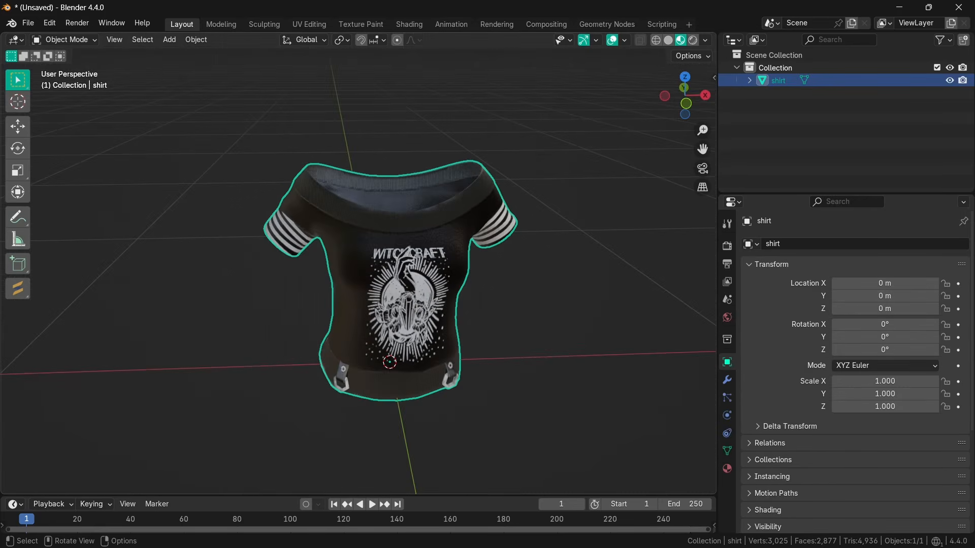
{"action": "scroll", "coordinate": [358, 274], "scroll_direction": "up", "scroll_amount": 2}
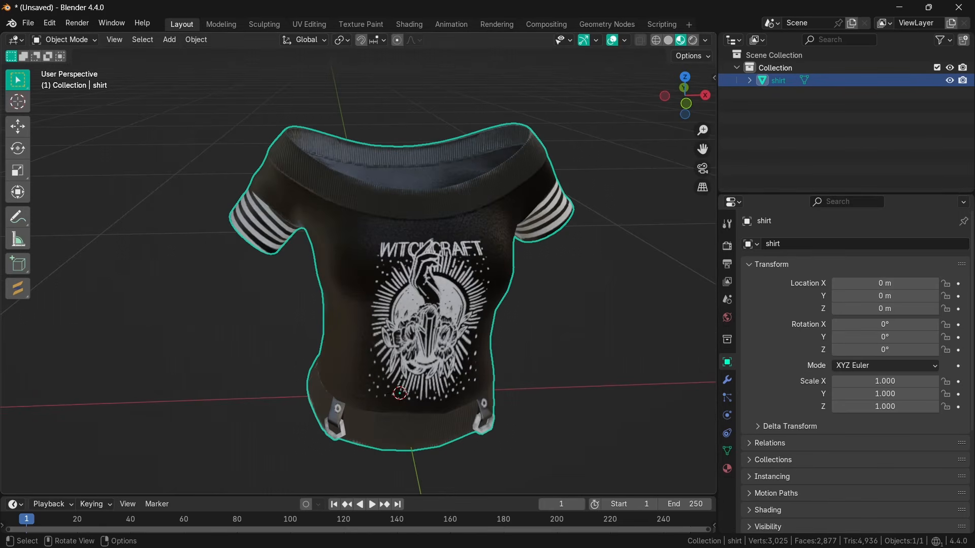
{"action": "key", "text": "ctrl+a"}
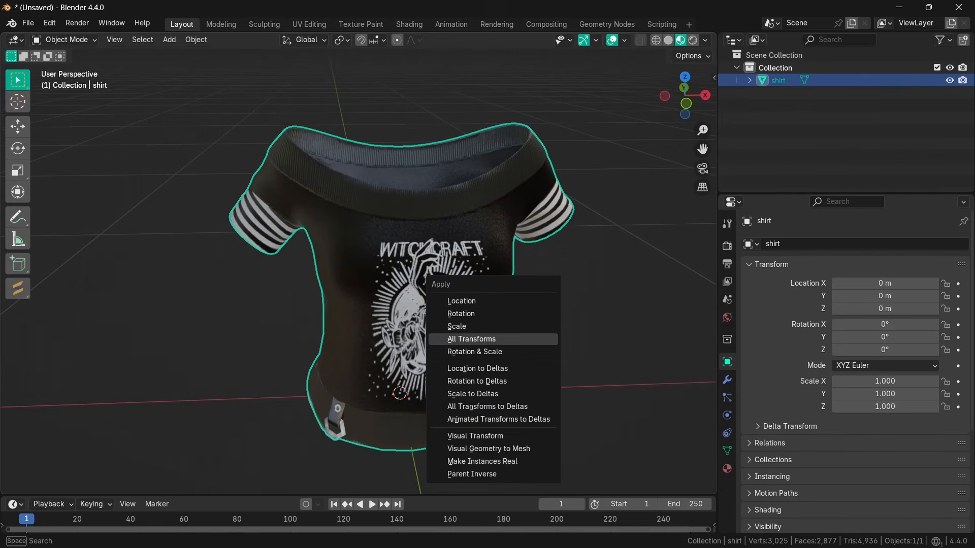
{"action": "key", "text": "Return"}
{"action": "left_click", "coordinate": [589, 315]}
{"action": "middle_click_drag", "start_coordinate": [589, 315], "coordinate": [553, 294], "text": "shift"}
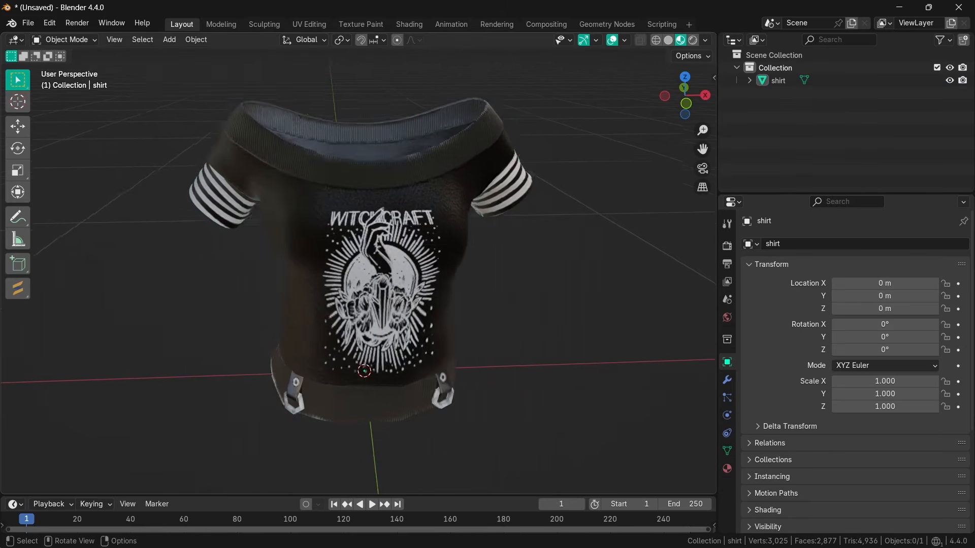
{"action": "scroll", "coordinate": [553, 295], "scroll_direction": "down", "scroll_amount": 2}
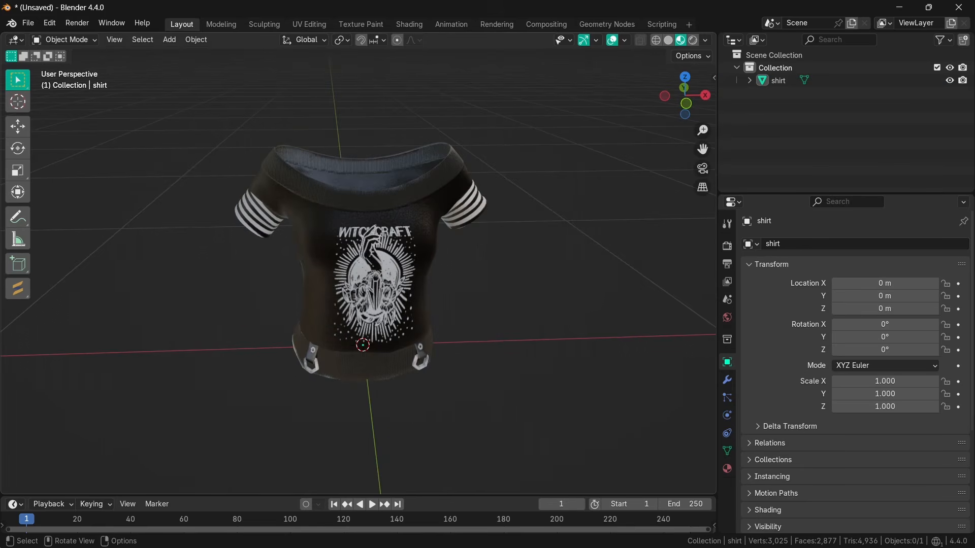
- Open the shirt's material in the Shading workspace and inspect its diffuse.dds texture
{"action": "left_click", "coordinate": [727, 469]}
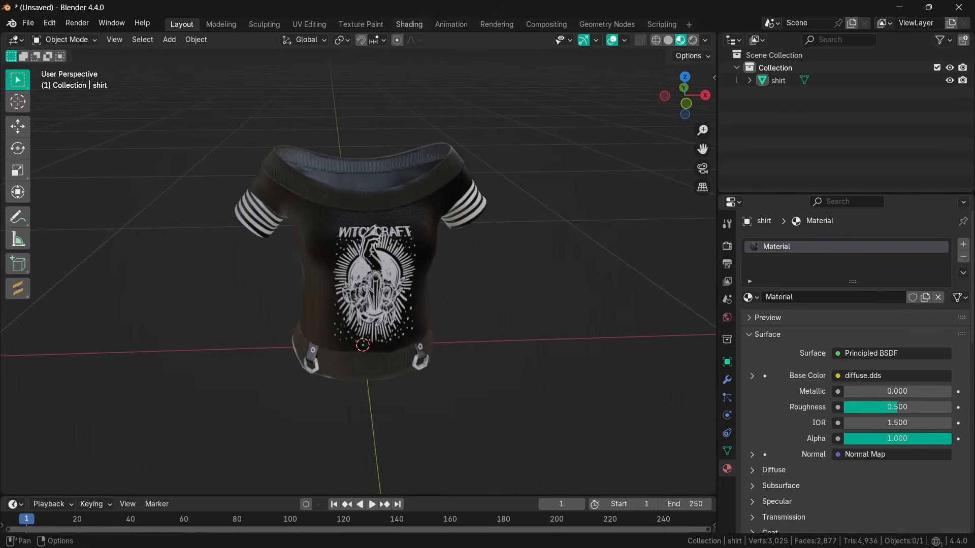
{"action": "left_click", "coordinate": [410, 24]}
{"action": "middle_click_drag", "start_coordinate": [457, 380], "coordinate": [461, 497]}
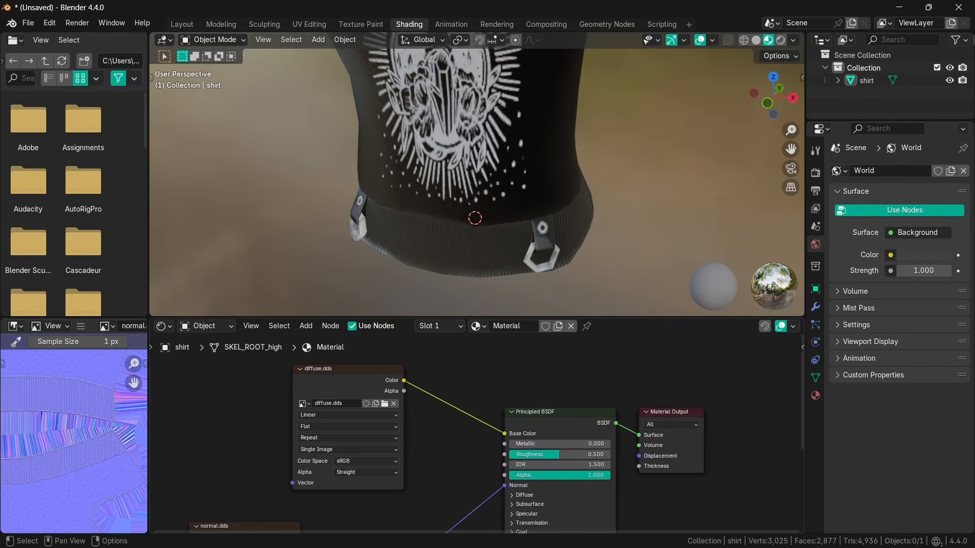
{"action": "left_click", "coordinate": [374, 373]}
{"action": "scroll", "coordinate": [82, 445], "scroll_direction": "down", "scroll_amount": 5}
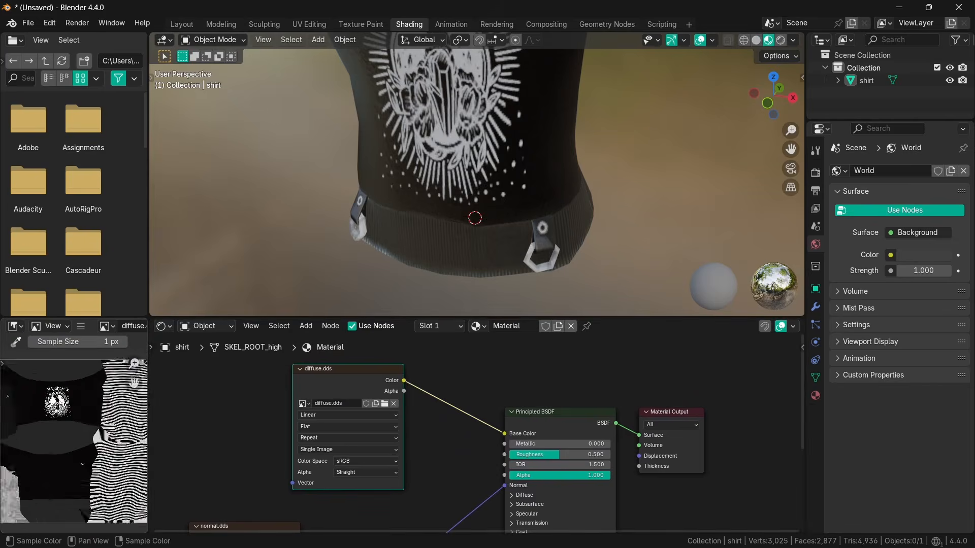
- Inspect the normal.dds texture and how its Normal Map node connects to the Principled BSDF
{"action": "scroll", "coordinate": [76, 442], "scroll_direction": "down", "scroll_amount": 2}
{"action": "middle_click_drag", "start_coordinate": [406, 498], "coordinate": [470, 350]}
{"action": "left_click", "coordinate": [316, 379]}
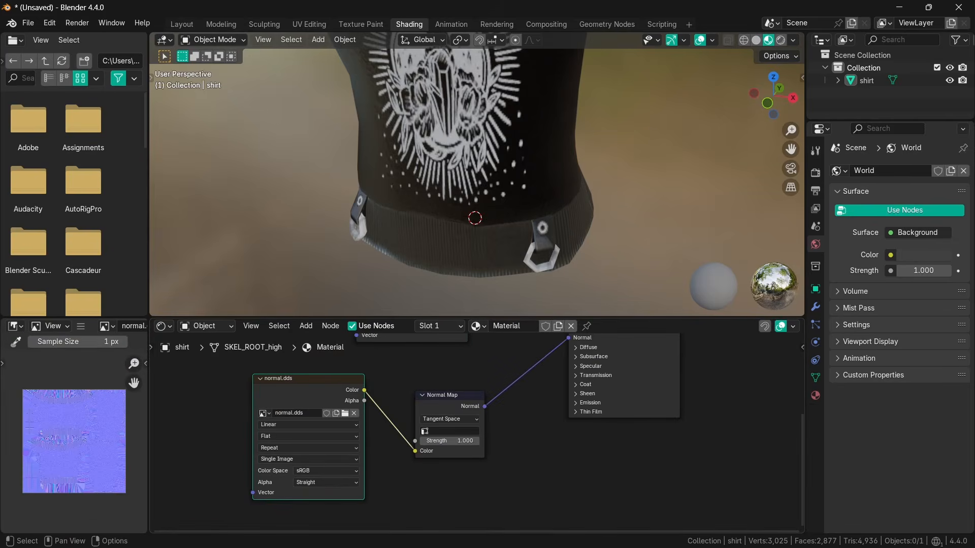
{"action": "scroll", "coordinate": [477, 178], "scroll_direction": "down", "scroll_amount": 3}
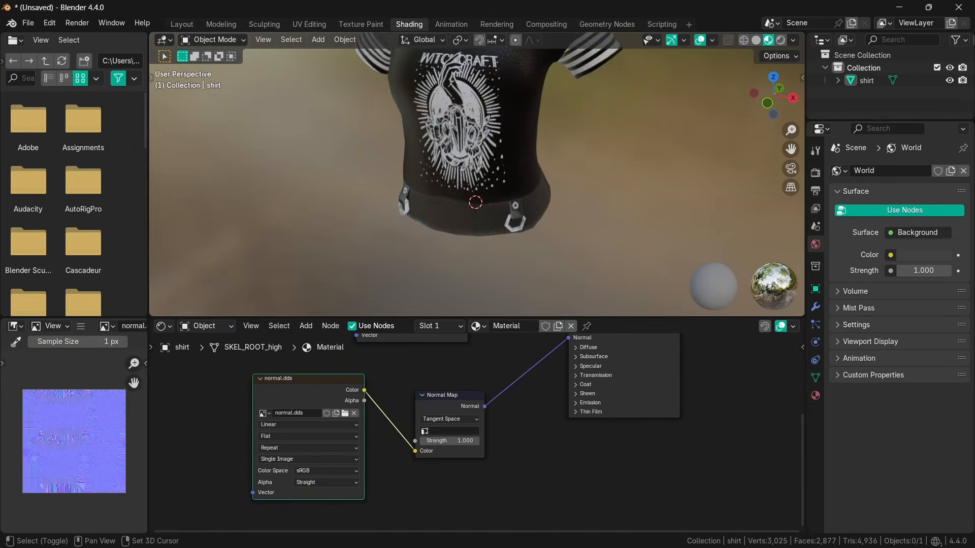
{"action": "scroll", "coordinate": [472, 439], "scroll_direction": "down", "scroll_amount": 4}
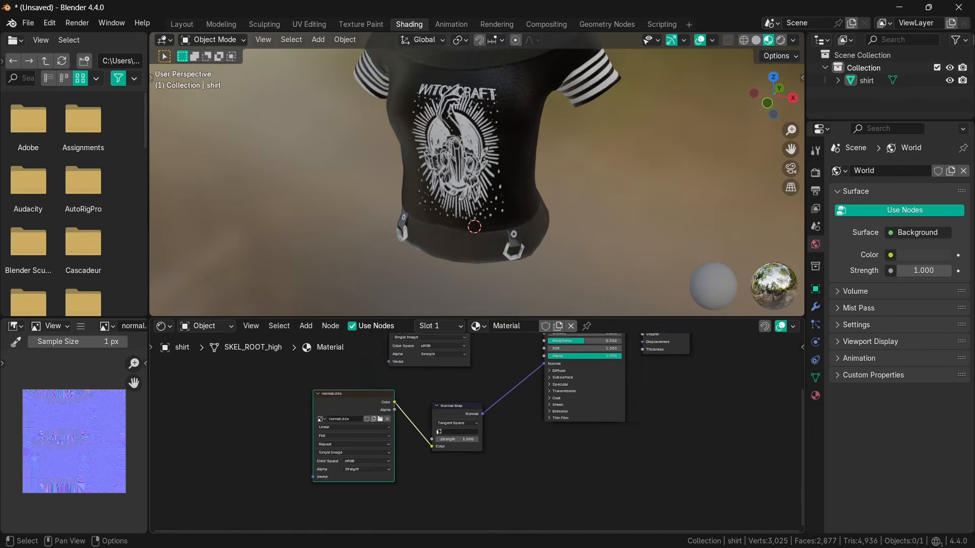
{"action": "middle_click_drag", "start_coordinate": [476, 346], "coordinate": [480, 406]}
{"action": "scroll", "coordinate": [479, 436], "scroll_direction": "down", "scroll_amount": 2}
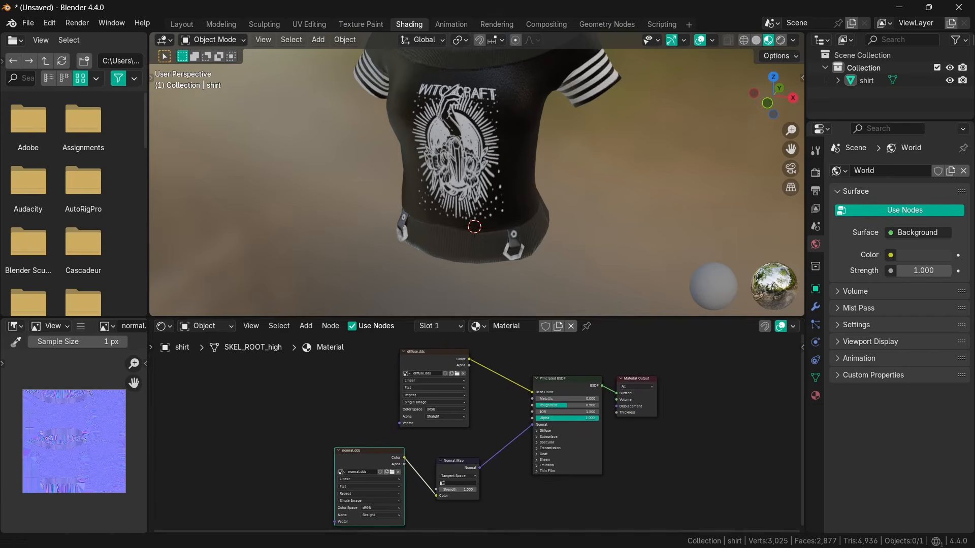
- Return to the Layout workspace and view the whole shirt
{"action": "left_click", "coordinate": [181, 25]}
{"action": "scroll", "coordinate": [358, 263], "scroll_direction": "down", "scroll_amount": 2}
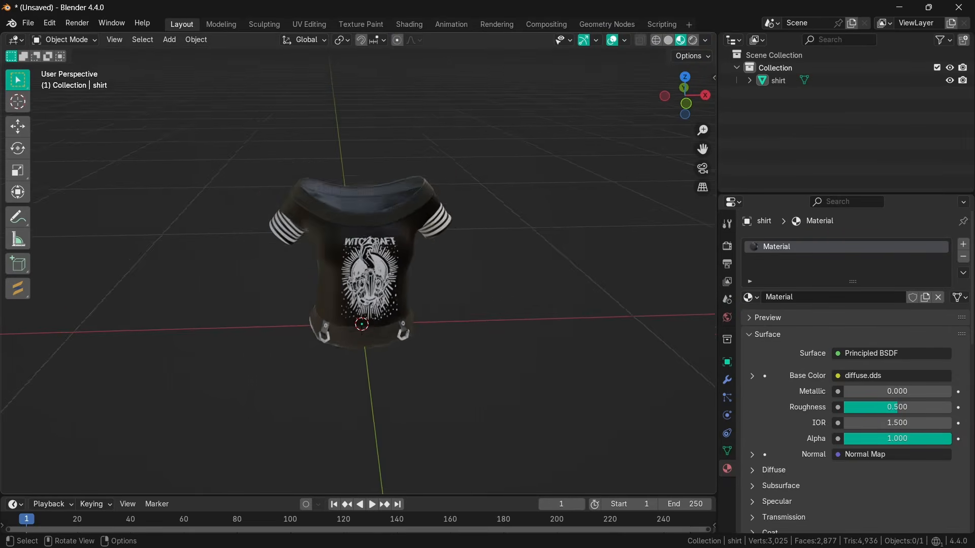
{"action": "middle_click_drag", "start_coordinate": [359, 263], "coordinate": [347, 259]}
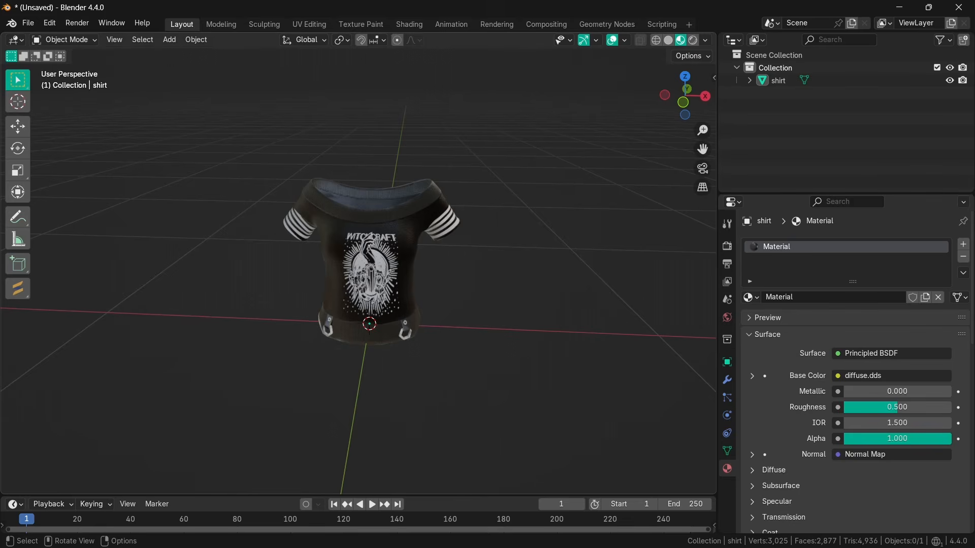
- Switch to the CodeWalker folder in File Explorer and launch CodeWalker RPF Explorer.exe
{"action": "key", "text": "alt+Tab"}
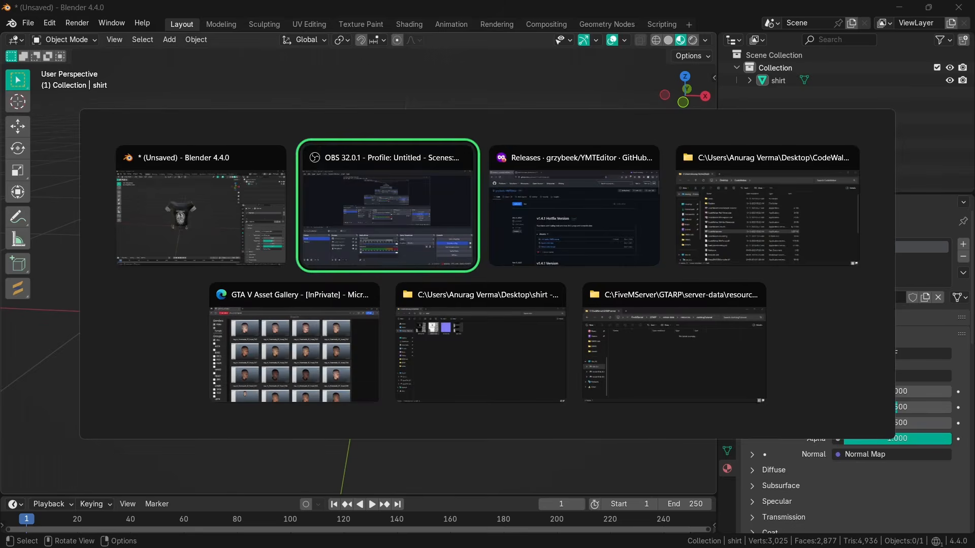
{"action": "key", "text": "alt+Tab"}
{"action": "key", "text": "alt+Tab"}
{"action": "key", "text": "alt+Tab"}
{"action": "left_click", "coordinate": [751, 218]}
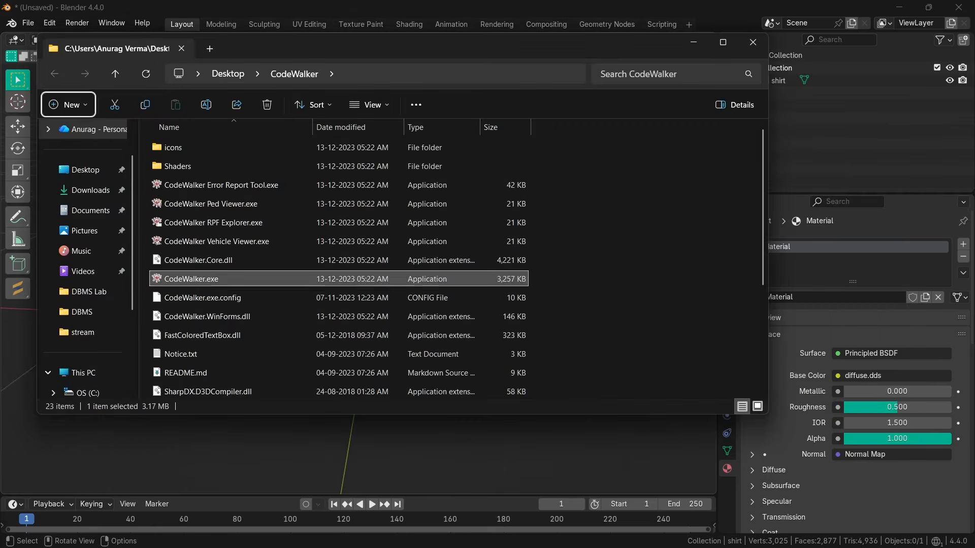
{"action": "key", "text": "alt+Tab"}
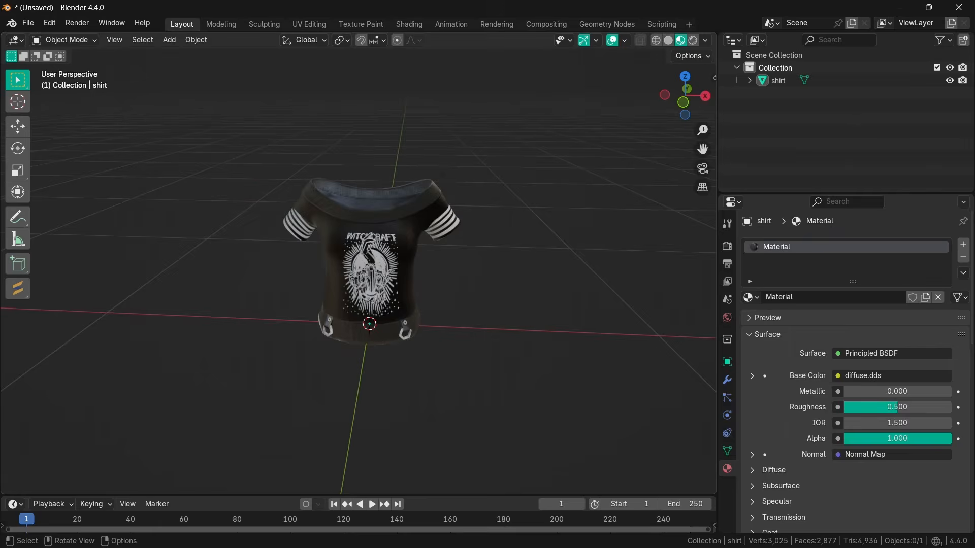
{"action": "key", "text": "alt+Tab"}
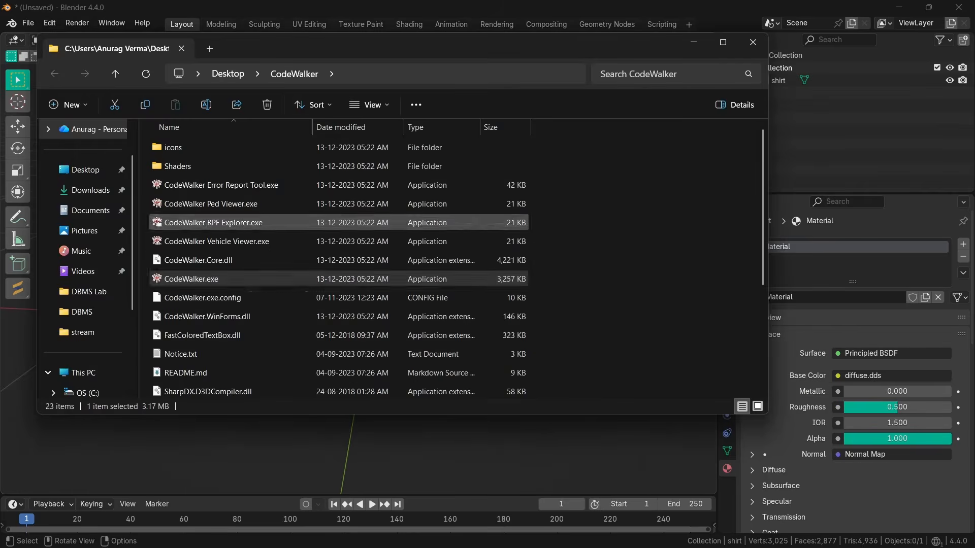
{"action": "left_click", "coordinate": [242, 223]}
{"action": "key", "text": "Return"}
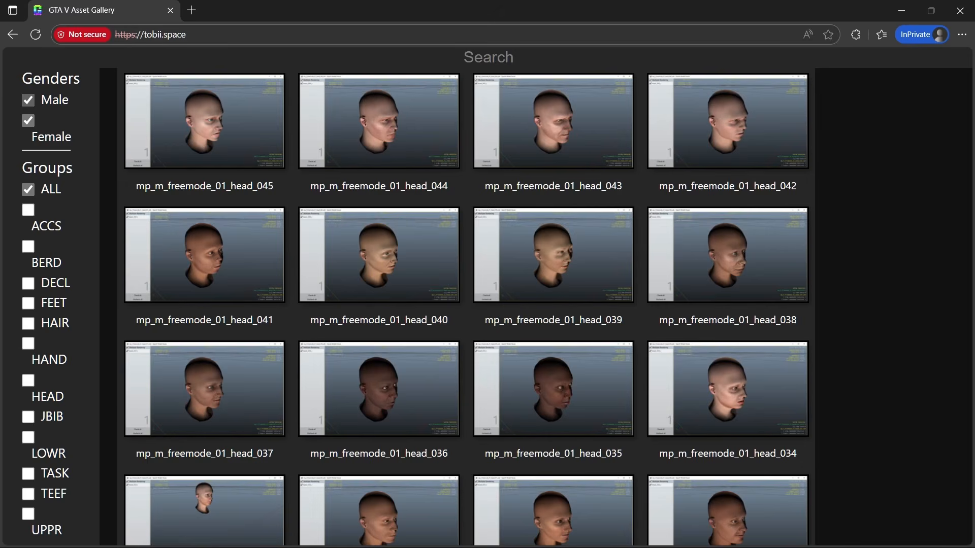
- Filter the GTA V Asset Gallery in the browser to show only female assets in the JBIB group
{"action": "left_click", "coordinate": [28, 100]}
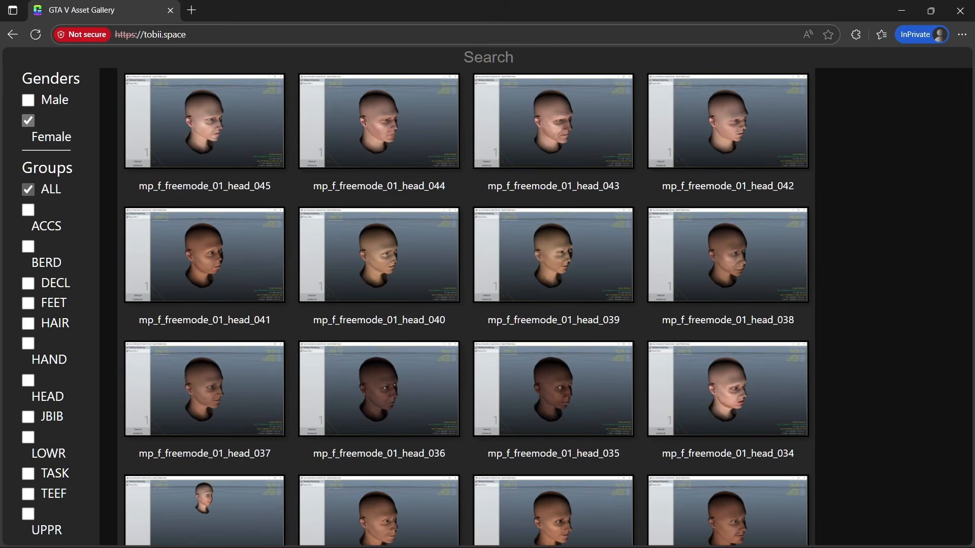
{"action": "left_click", "coordinate": [28, 189]}
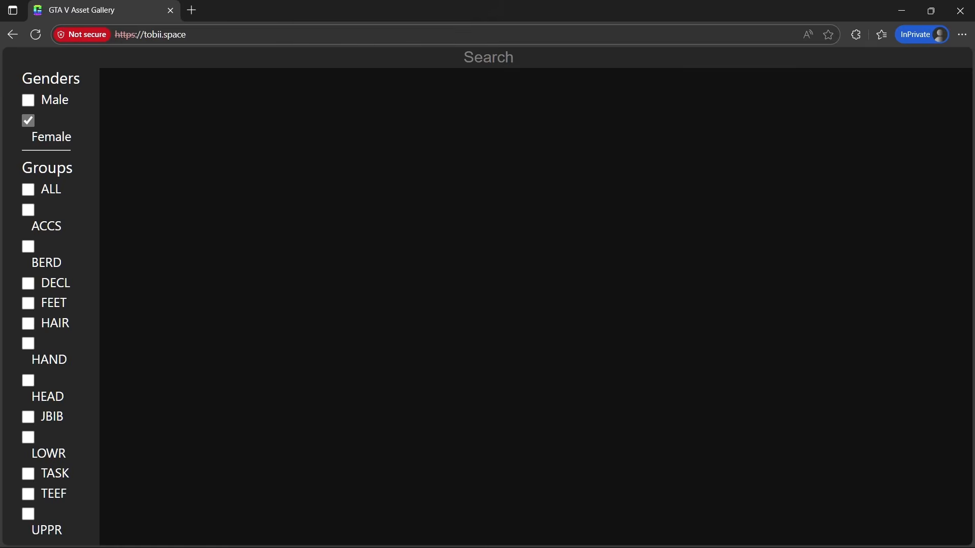
{"action": "left_click", "coordinate": [28, 416]}
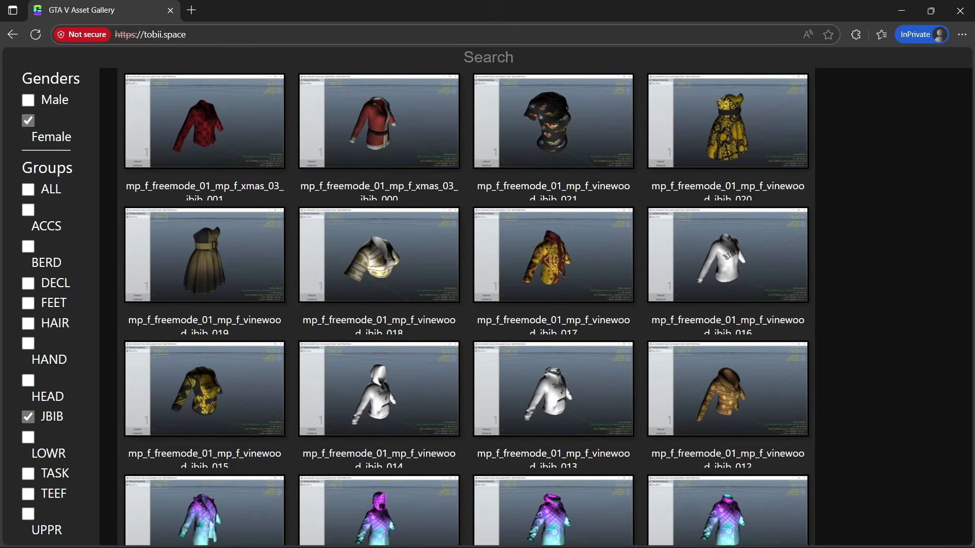
- Browse the female JBIB tops, comparing them with the Blender shirt to find one with a similar shape
{"action": "scroll", "coordinate": [467, 305], "scroll_direction": "down", "scroll_amount": 3}
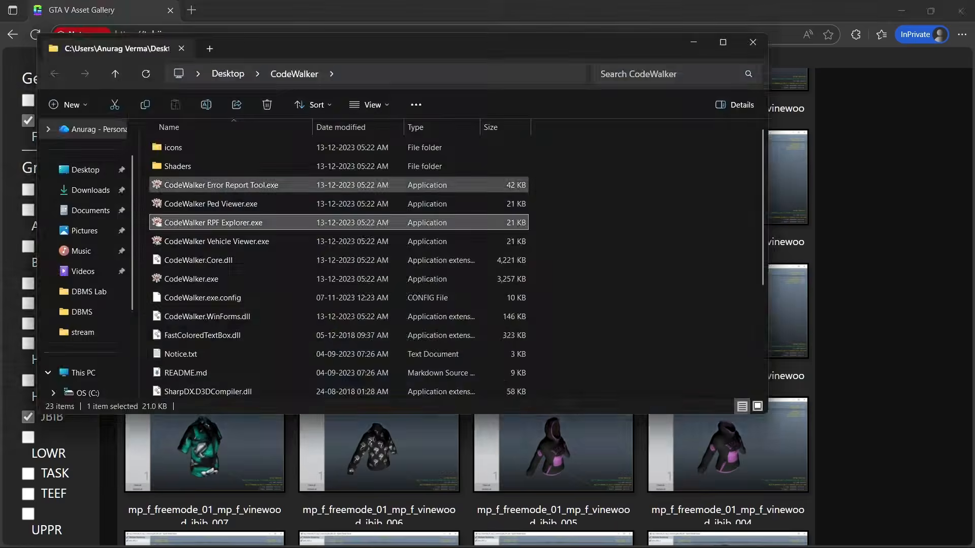
{"action": "key", "text": "alt+Tab"}
{"action": "key", "text": "alt+Tab"}
{"action": "key", "text": "alt+Tab"}
{"action": "key", "text": "alt+Tab"}
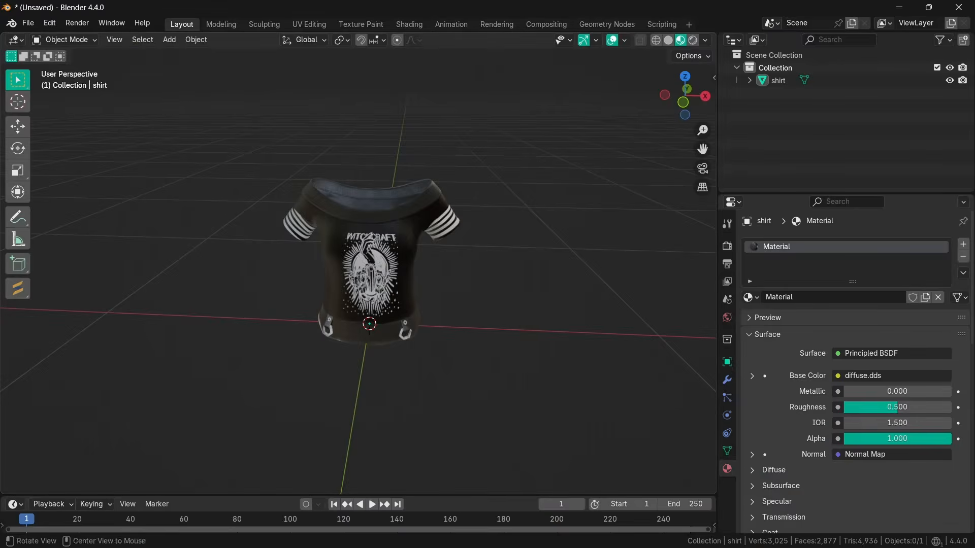
{"action": "key", "text": "alt+Tab"}
{"action": "scroll", "coordinate": [467, 305], "scroll_direction": "down", "scroll_amount": 5}
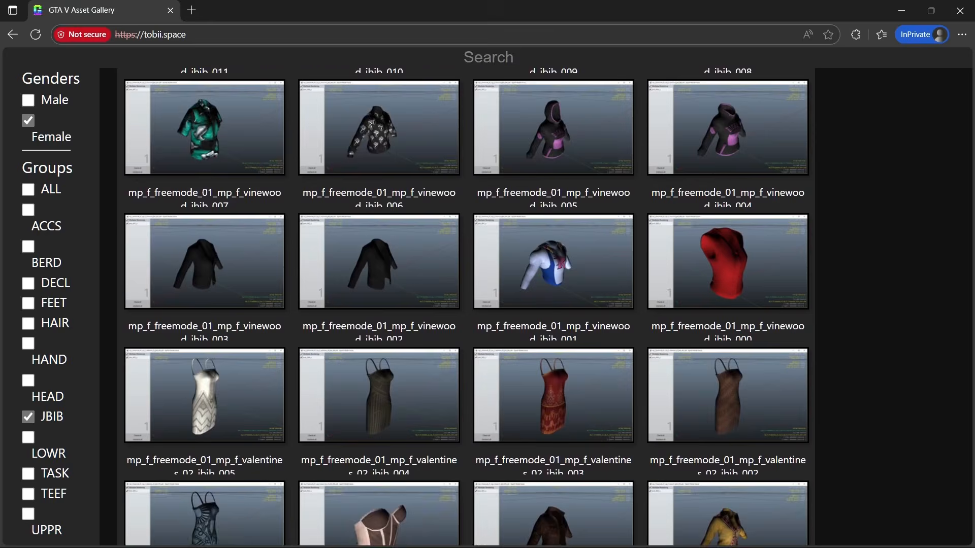
{"action": "scroll", "coordinate": [467, 304], "scroll_direction": "down", "scroll_amount": 6}
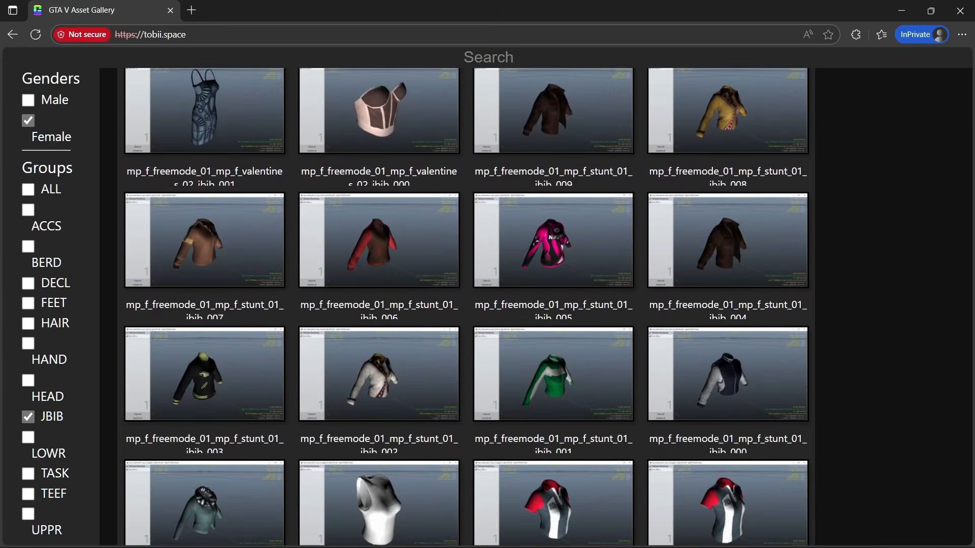
{"action": "scroll", "coordinate": [467, 304], "scroll_direction": "down", "scroll_amount": 5}
{"action": "key", "text": "alt+Tab"}
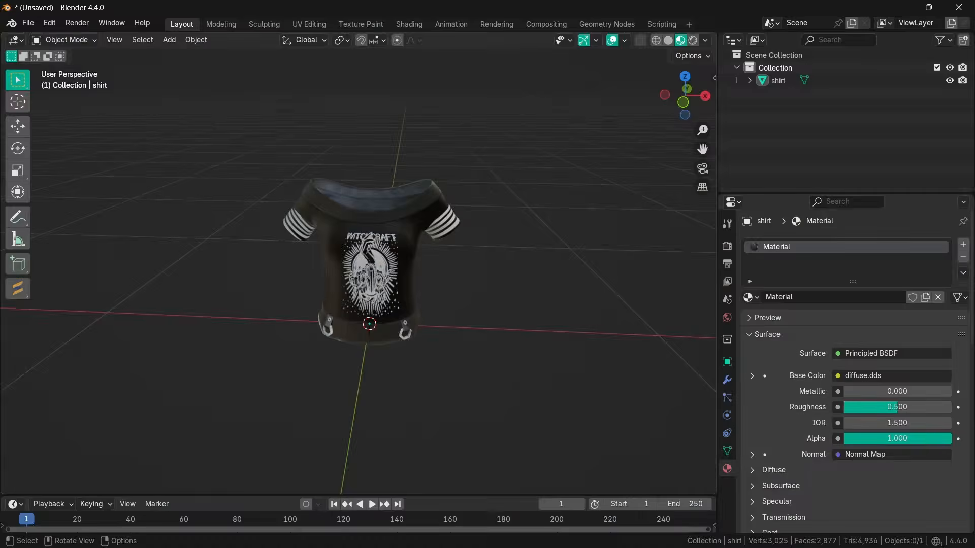
{"action": "key", "text": "alt+Tab"}
- Compare the smuggler_01 jbib_003 top with the Blender shirt and copy its name prefix mp_f_freemode_01_mp_f_smuggler
{"action": "double_click", "coordinate": [728, 257]}
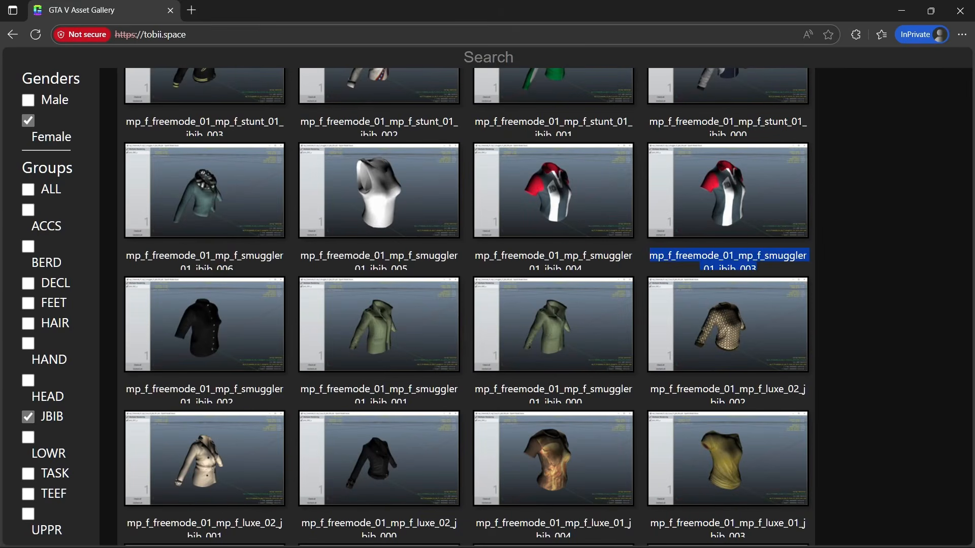
{"action": "key", "text": "alt+Tab"}
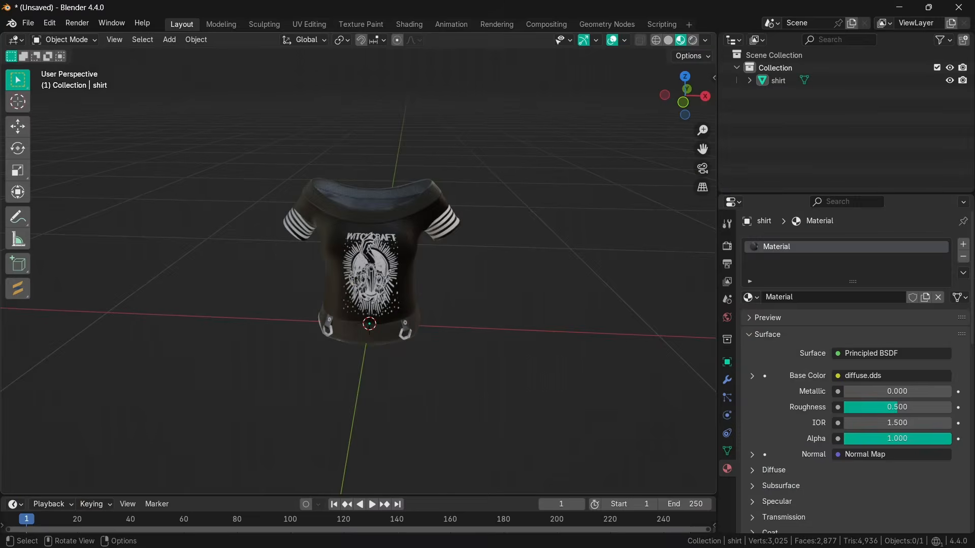
{"action": "middle_click_drag", "start_coordinate": [369, 285], "coordinate": [395, 279], "text": "shift"}
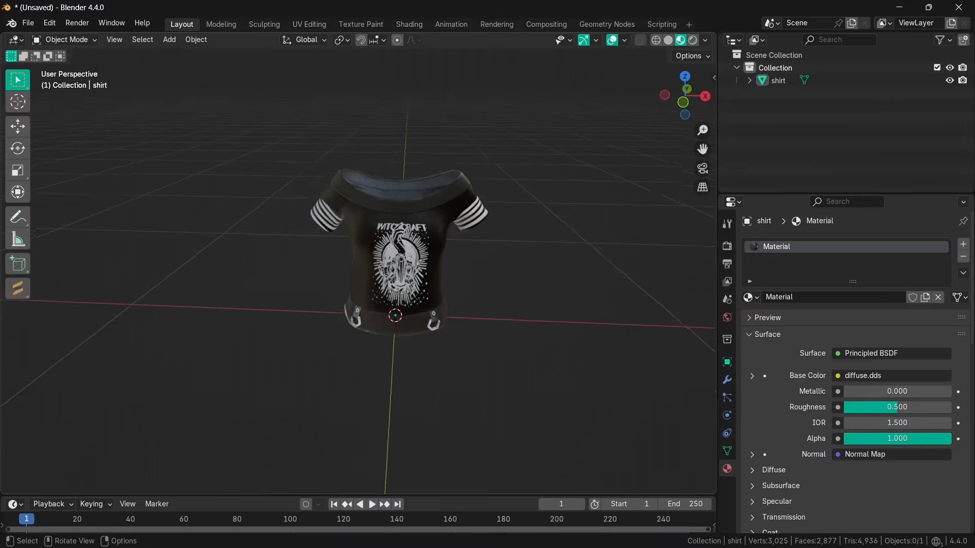
{"action": "key", "text": "alt+Tab"}
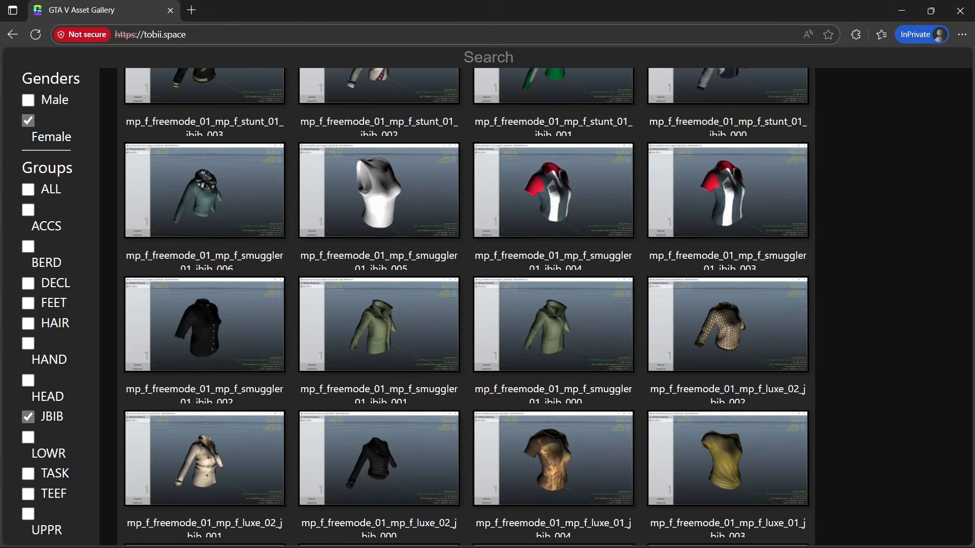
{"action": "left_click_drag", "start_coordinate": [650, 255], "coordinate": [807, 255]}
{"action": "key", "text": "ctrl+c"}
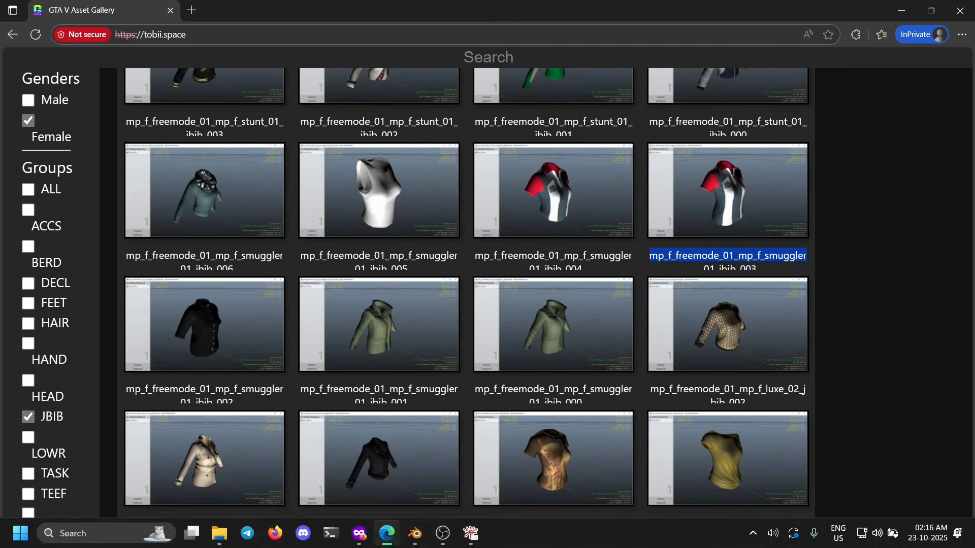
- Switch to CodeWalker RPF Explorer, search for mp_f_freemode_01_mp_f_smuggler, and widen the Name column of the results
{"action": "left_click", "coordinate": [470, 534]}
{"action": "left_click", "coordinate": [578, 126]}
{"action": "key", "text": "ctrl+v"}
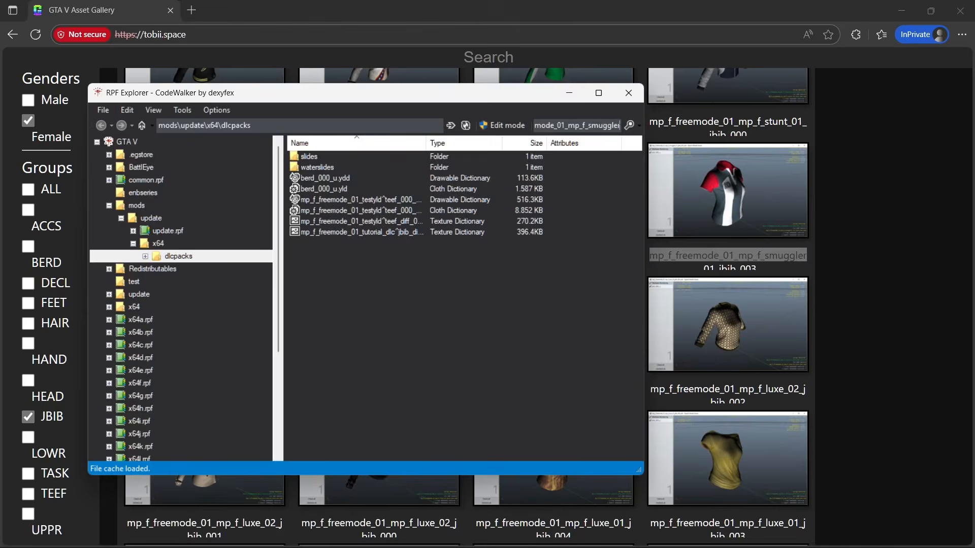
{"action": "key", "text": "Return"}
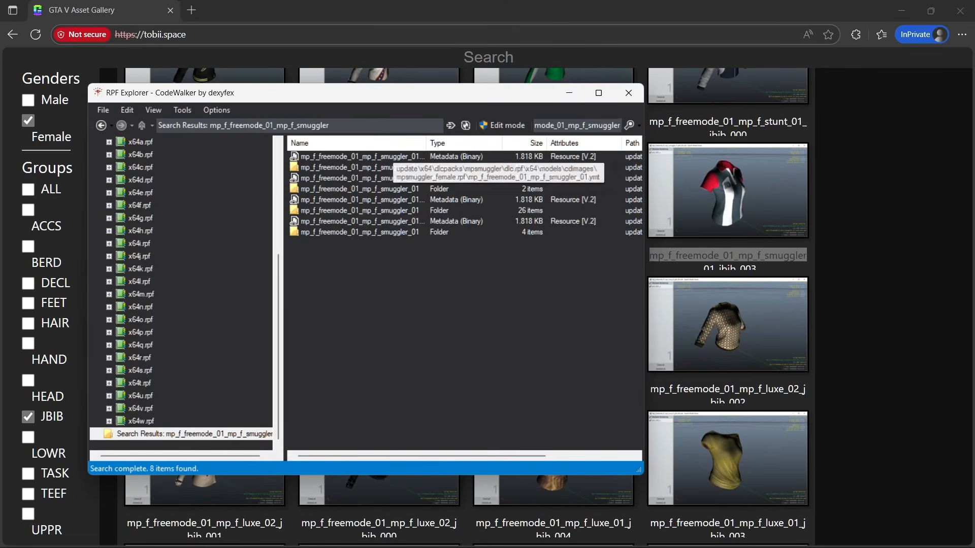
{"action": "left_click_drag", "start_coordinate": [426, 143], "coordinate": [471, 144]}
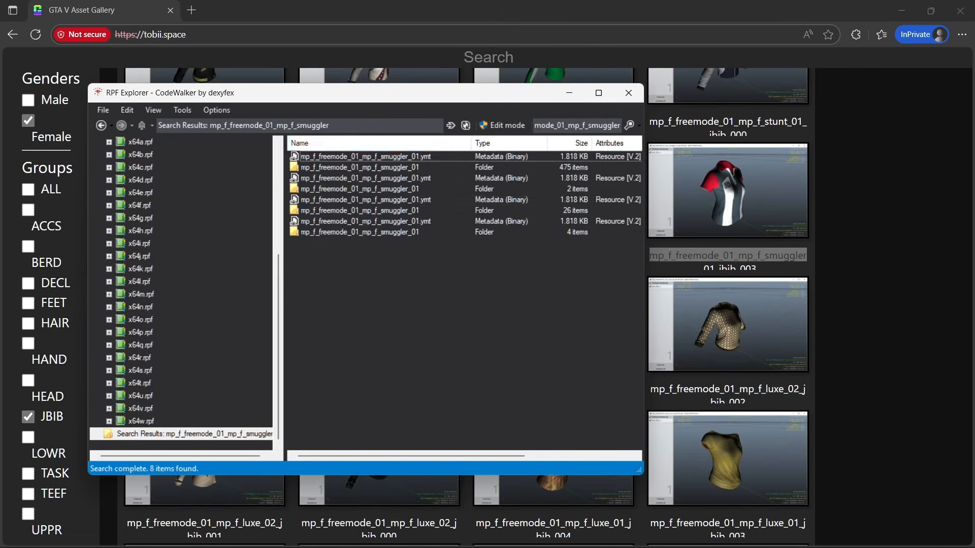
- Open the 475-item mp_f_freemode_01_mp_f_smuggler_01 folder and recheck the chosen smuggler top in the browser gallery before returning to RPF Explorer
{"action": "left_click", "coordinate": [404, 144]}
{"action": "double_click", "coordinate": [408, 157]}
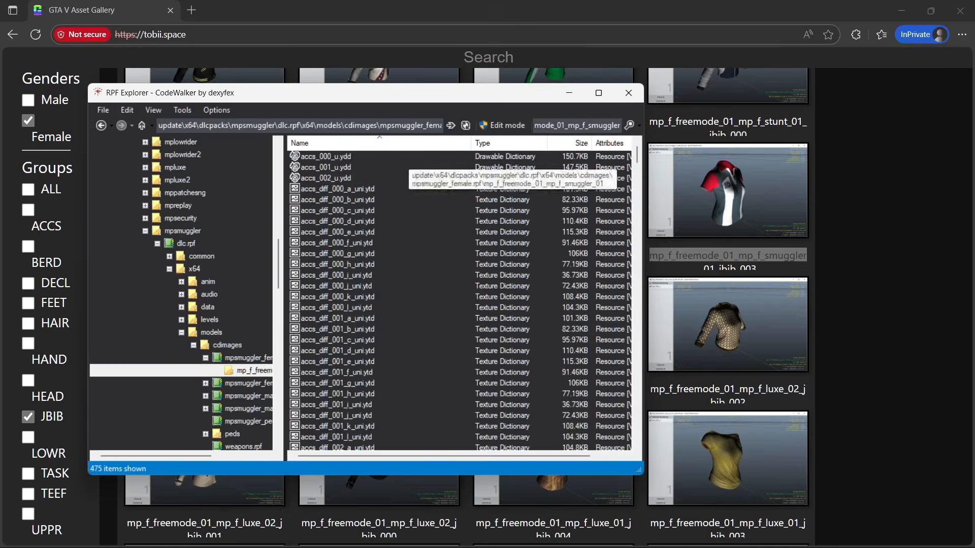
{"action": "left_click", "coordinate": [853, 248]}
{"action": "scroll", "coordinate": [466, 307], "scroll_direction": "down", "scroll_amount": 2}
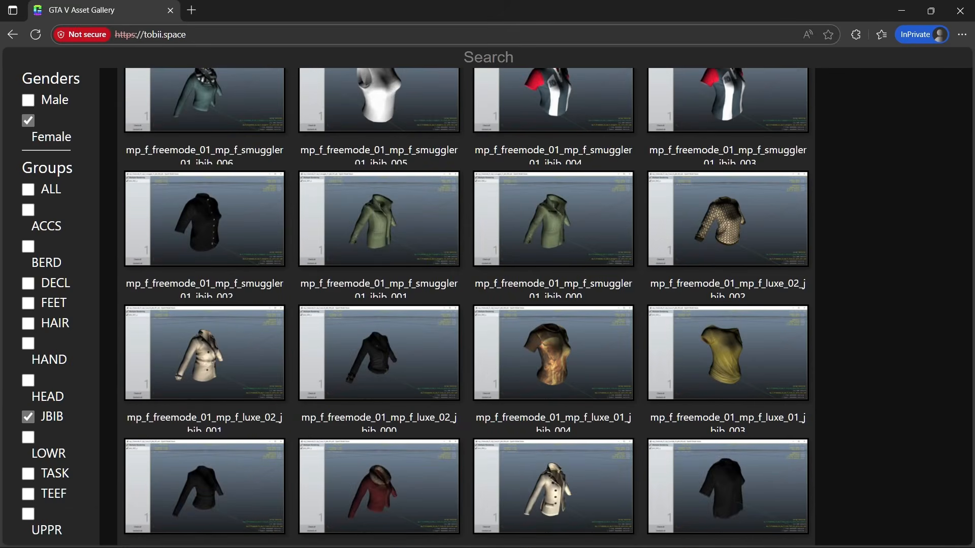
{"action": "key", "text": "alt+Tab"}
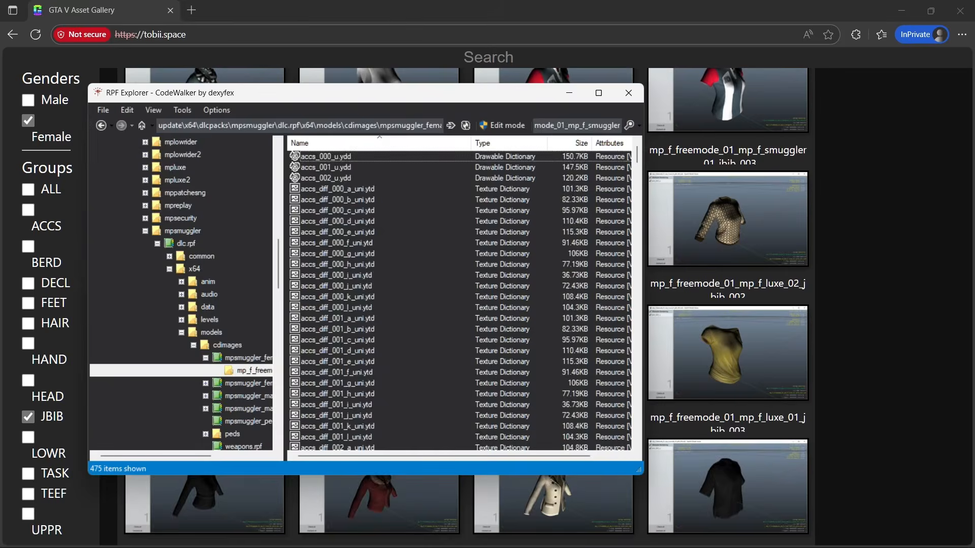
- Find jbib_003_u.ydd in the smuggler folder and inspect its 3D model from several angles, closing the preview when done
{"action": "left_click_drag", "start_coordinate": [636, 155], "coordinate": [637, 358]}
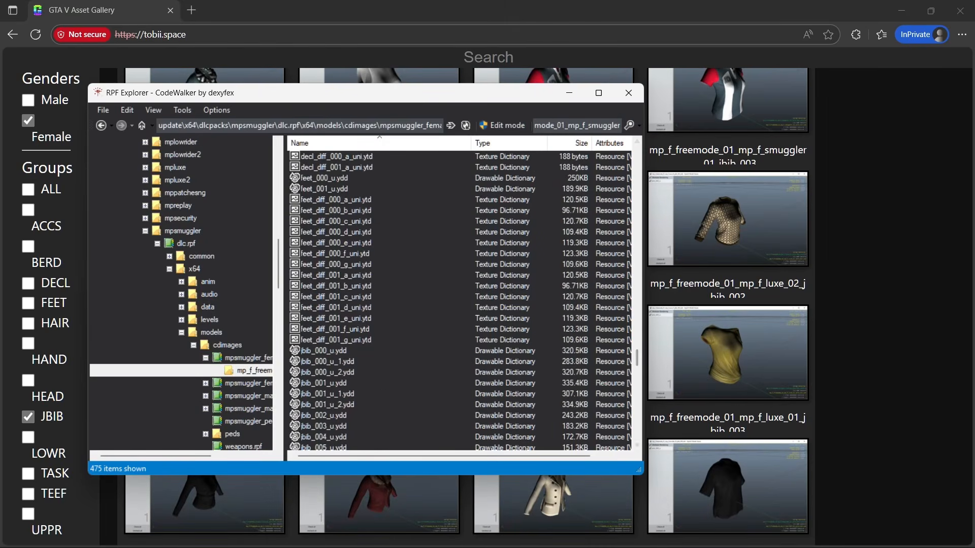
{"action": "scroll", "coordinate": [355, 381], "scroll_direction": "down", "scroll_amount": 3}
{"action": "left_click", "coordinate": [346, 318]}
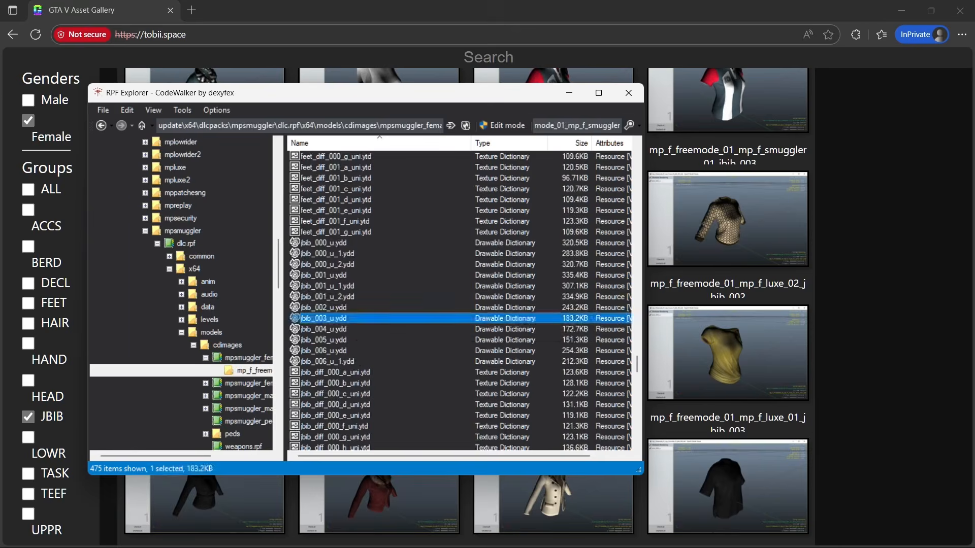
{"action": "double_click", "coordinate": [345, 318]}
{"action": "left_click_drag", "start_coordinate": [406, 304], "coordinate": [277, 313]}
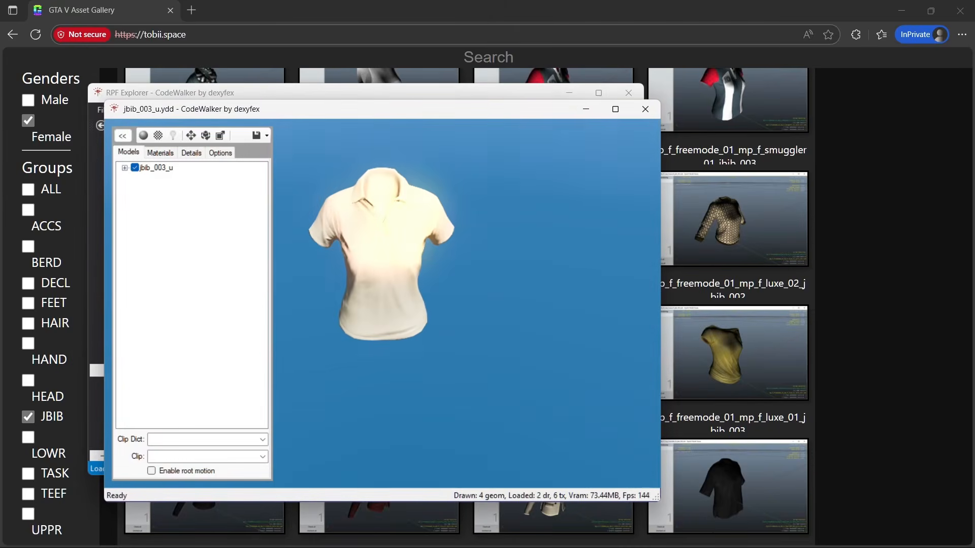
{"action": "left_click_drag", "start_coordinate": [376, 284], "coordinate": [442, 270]}
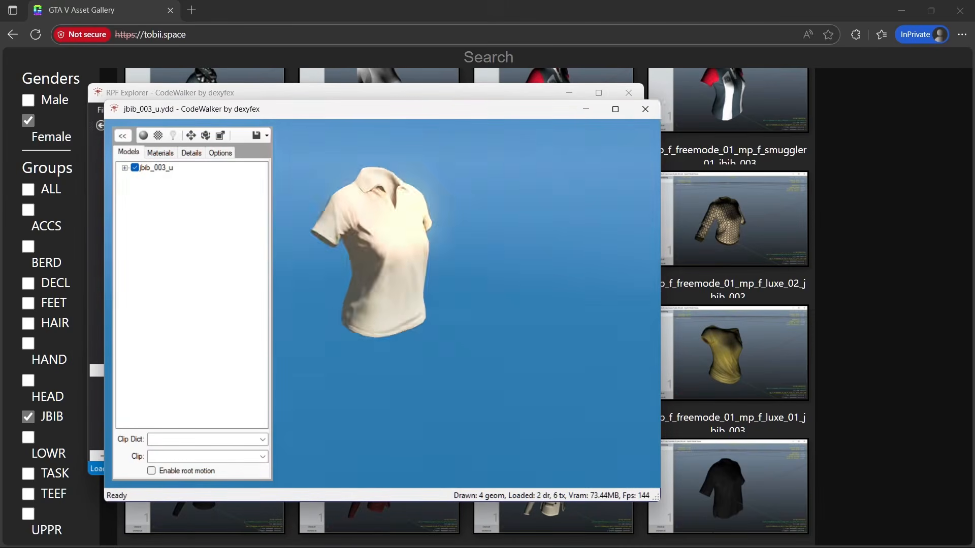
{"action": "left_click", "coordinate": [644, 108]}
- Export jbib_003_u.ydd as XML into the project's export folder
{"action": "right_click", "coordinate": [353, 318]}
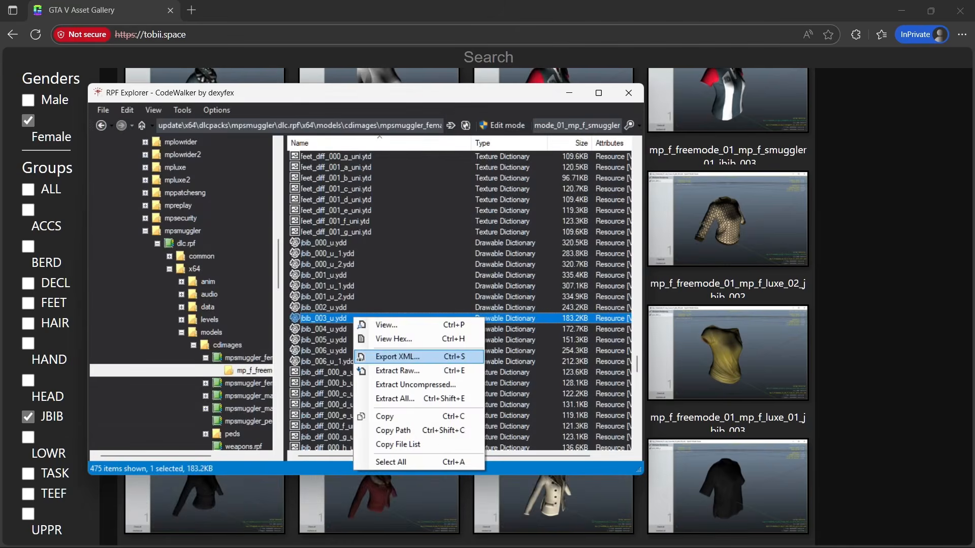
{"action": "left_click", "coordinate": [397, 357]}
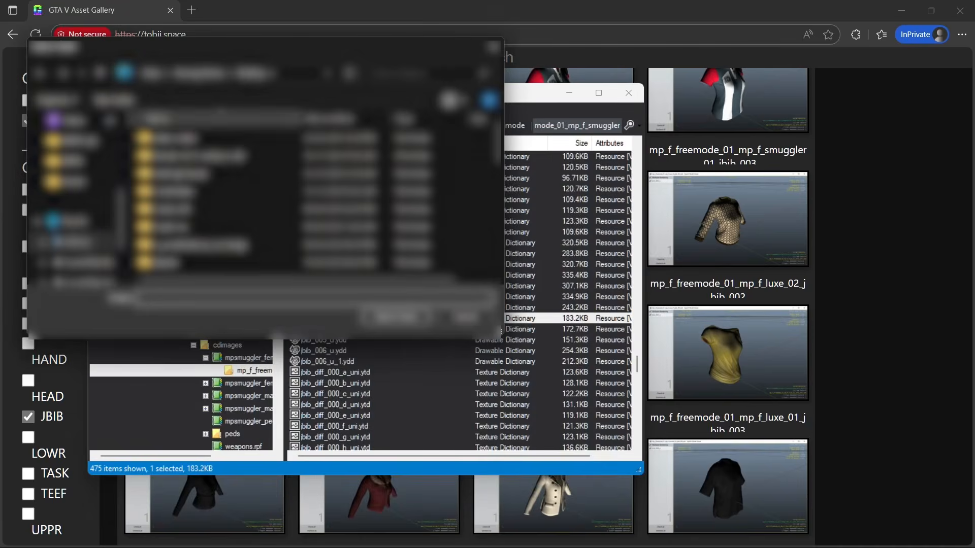
{"action": "double_click", "coordinate": [182, 174]}
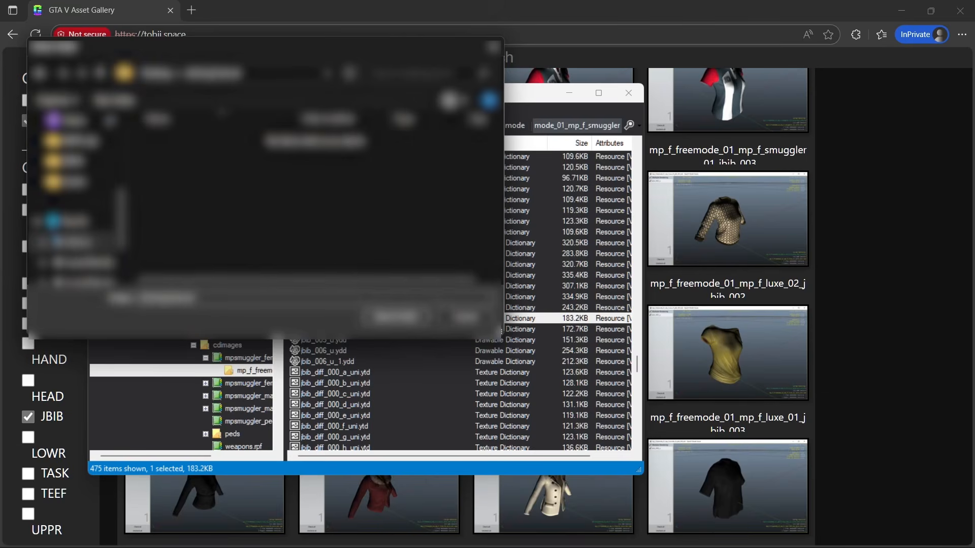
{"action": "left_click", "coordinate": [394, 317]}
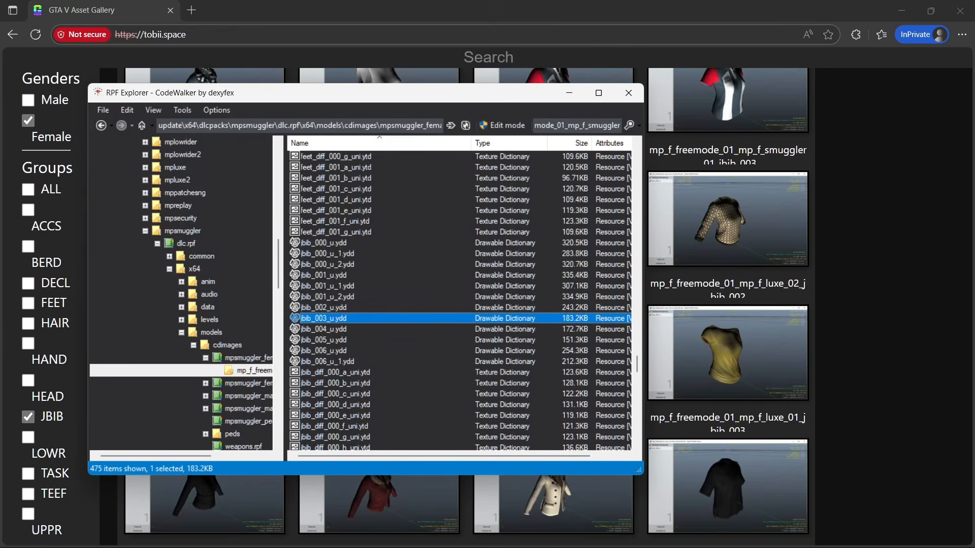
- Search the game archives for mp_f_freemode_01.yft
{"action": "scroll", "coordinate": [462, 300], "scroll_direction": "down", "scroll_amount": 2}
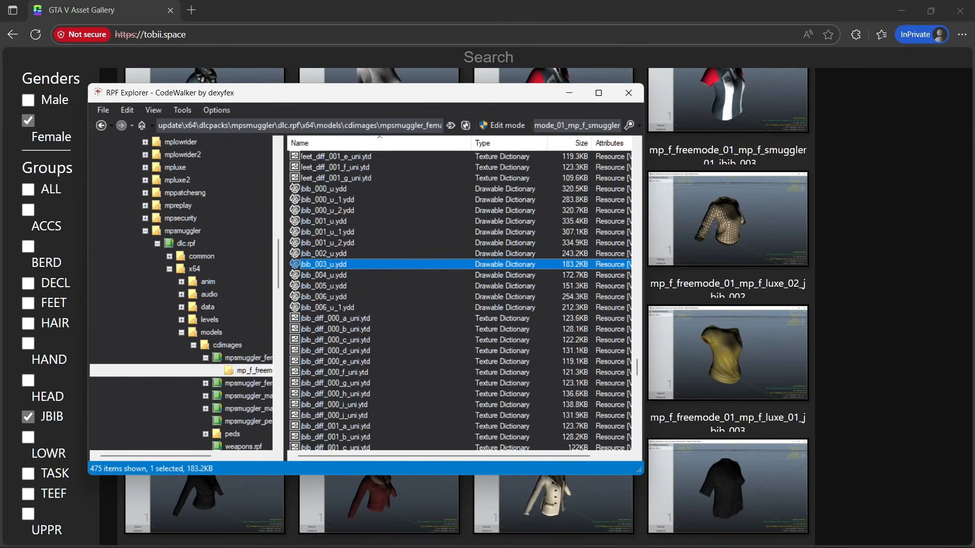
{"action": "double_click", "coordinate": [578, 126]}
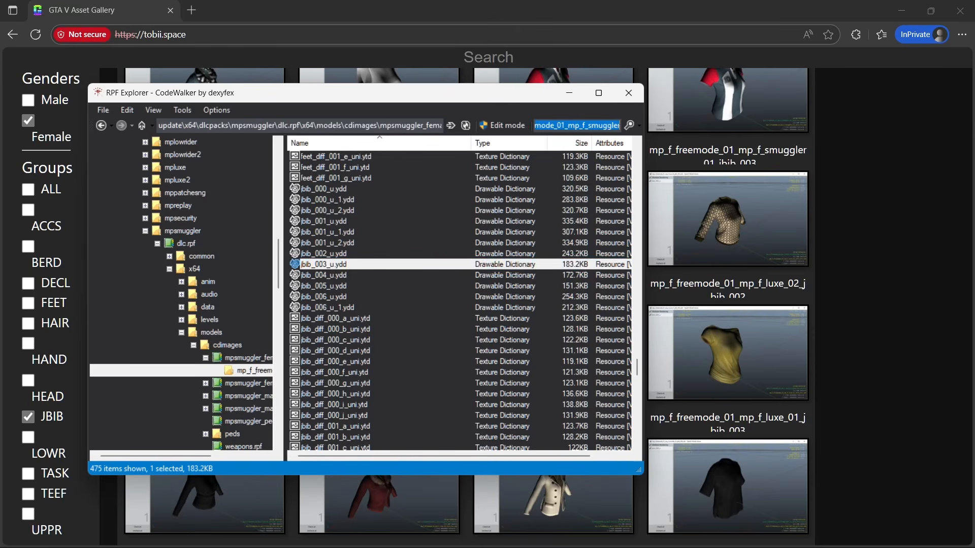
{"action": "type", "text": "mp_f_fr"}
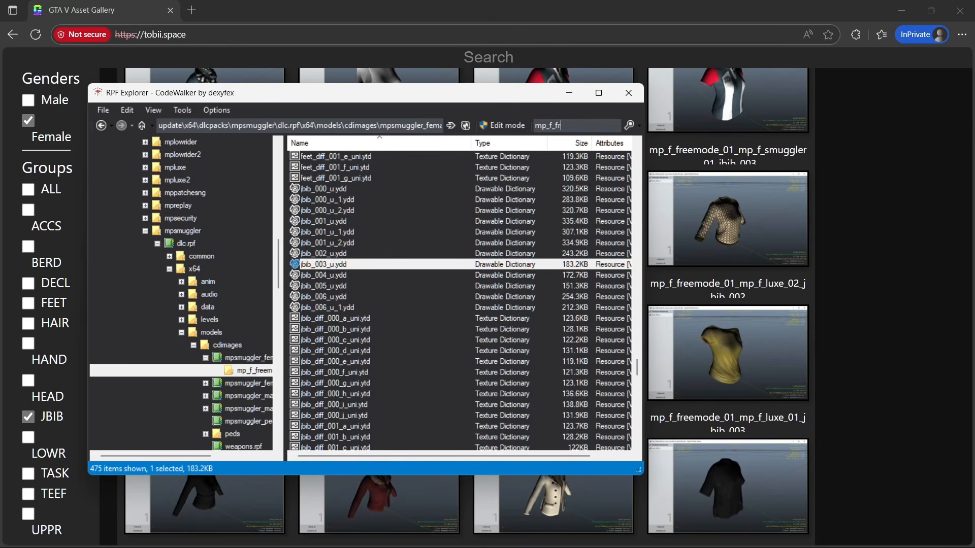
{"action": "type", "text": "eemode_01.yft"}
{"action": "key", "text": "Return"}
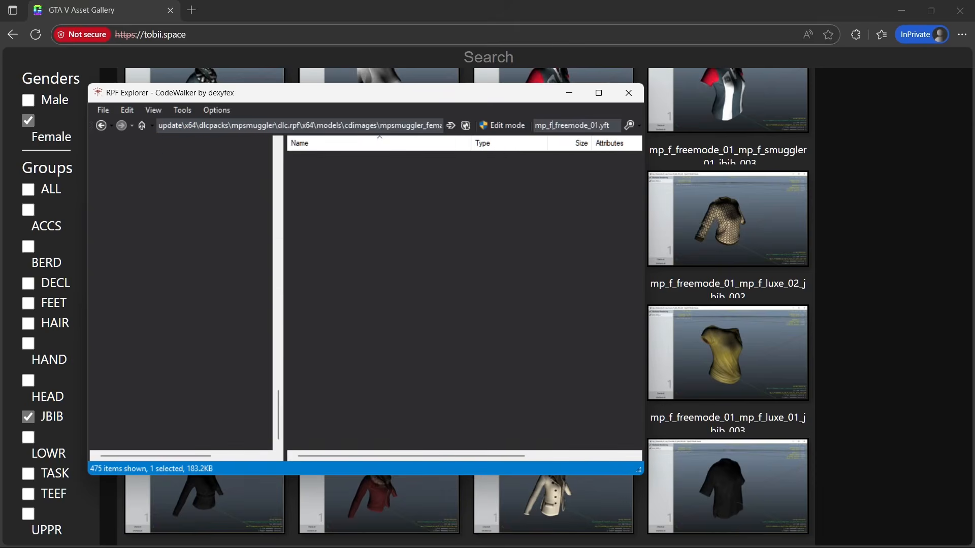
- Open the file location of mp_f_freemode_01.yft and look through the contents of streamedpeds_mp.rpf
{"action": "left_click", "coordinate": [355, 157]}
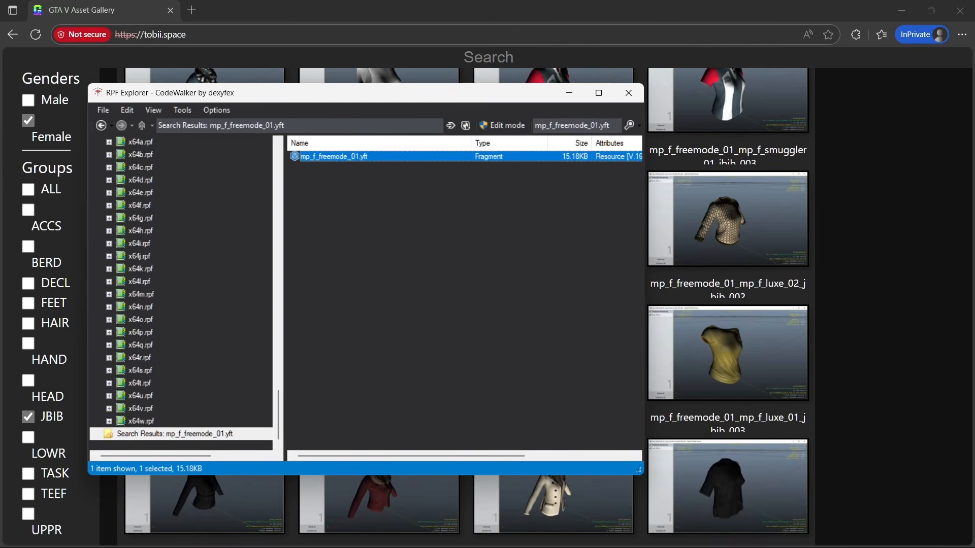
{"action": "right_click", "coordinate": [356, 157]}
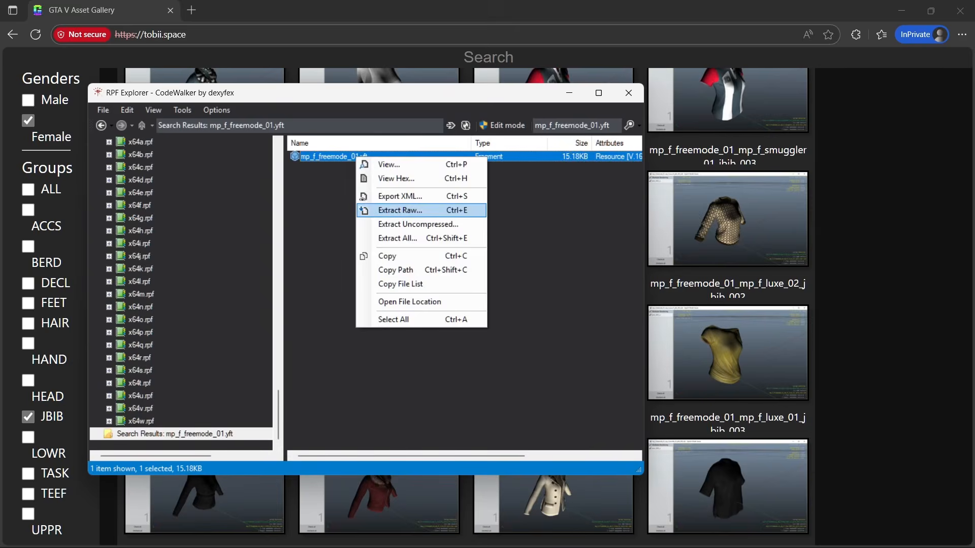
{"action": "left_click", "coordinate": [409, 301]}
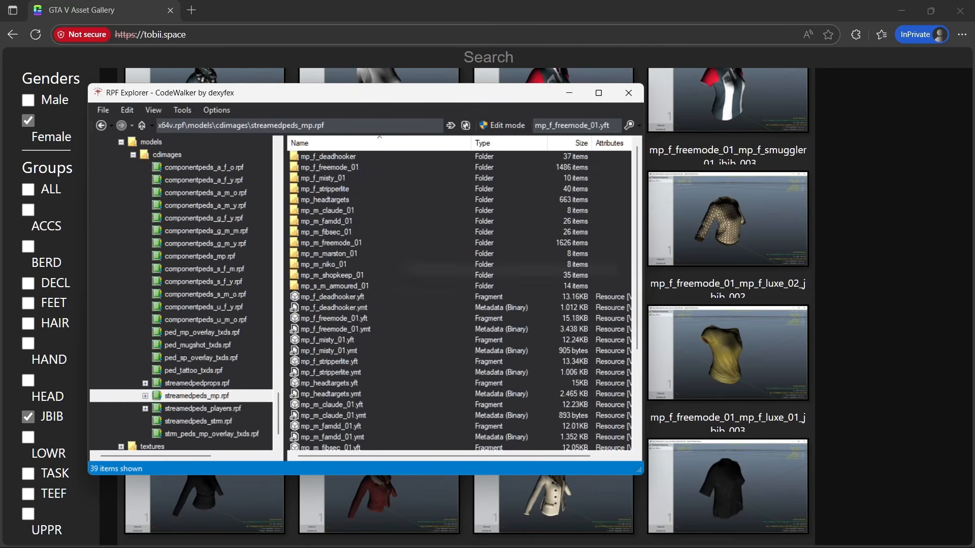
{"action": "scroll", "coordinate": [386, 274], "scroll_direction": "down", "scroll_amount": 4}
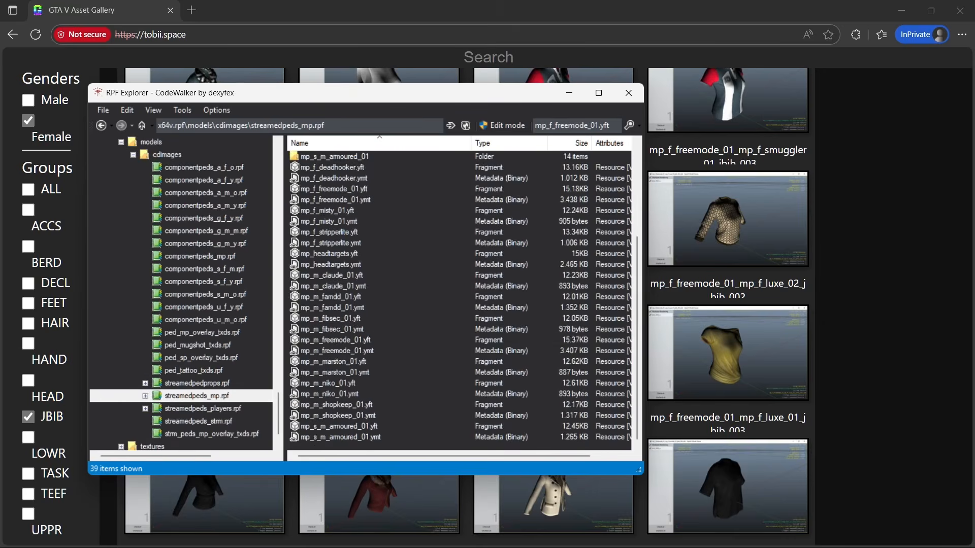
{"action": "scroll", "coordinate": [386, 274], "scroll_direction": "up", "scroll_amount": 4}
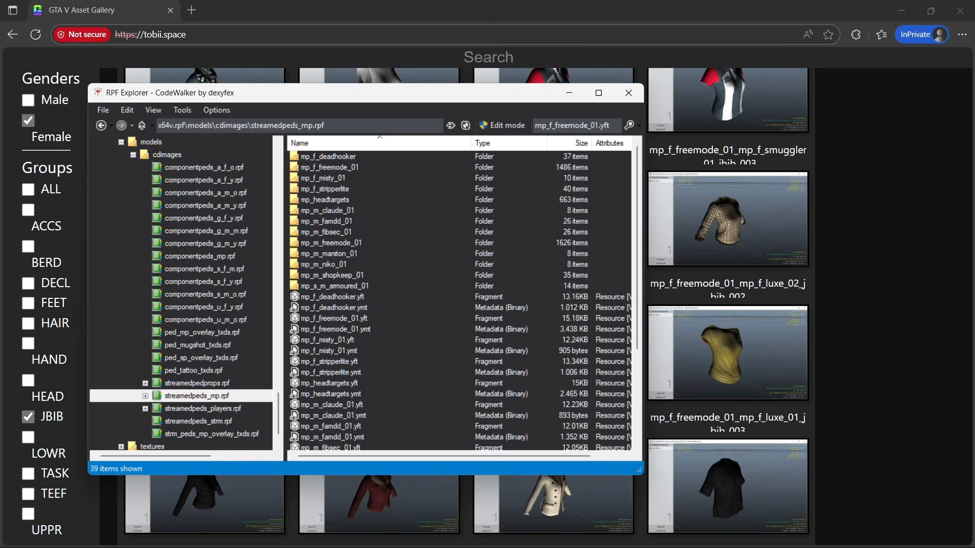
- Export mp_f_freemode_01.yft as XML into the same export folder
{"action": "right_click", "coordinate": [385, 319]}
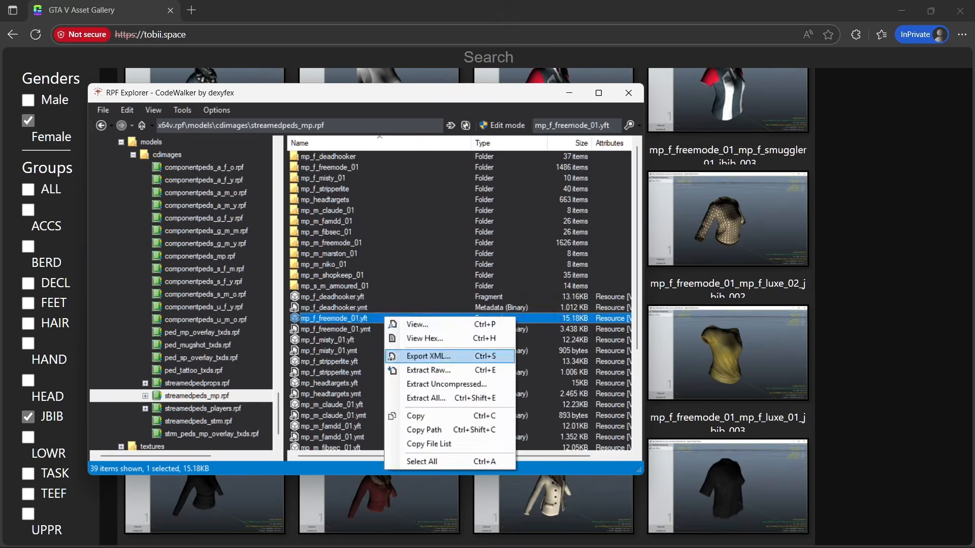
{"action": "left_click", "coordinate": [428, 356]}
{"action": "left_click", "coordinate": [396, 315]}
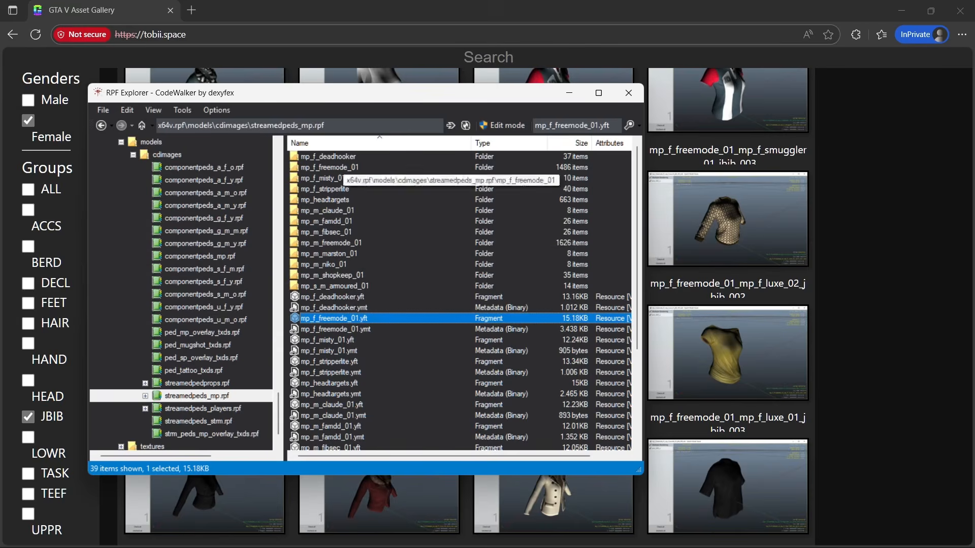
- Open the mp_f_freemode_01 folder and export the head_000_r.ydd drawable as XML into the same export folder
{"action": "double_click", "coordinate": [329, 167]}
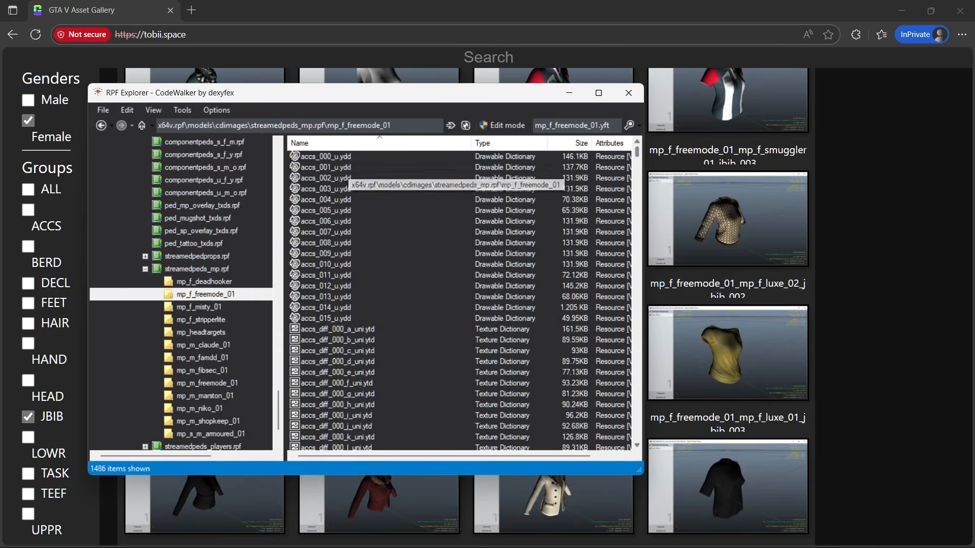
{"action": "left_click_drag", "start_coordinate": [637, 152], "coordinate": [637, 200]}
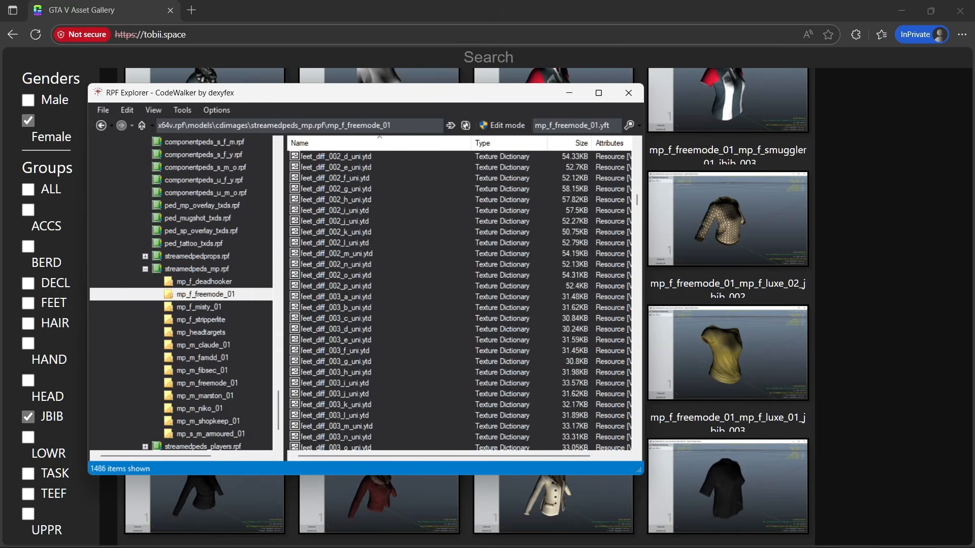
{"action": "scroll", "coordinate": [460, 299], "scroll_direction": "up", "scroll_amount": 8}
{"action": "scroll", "coordinate": [460, 300], "scroll_direction": "up", "scroll_amount": 20}
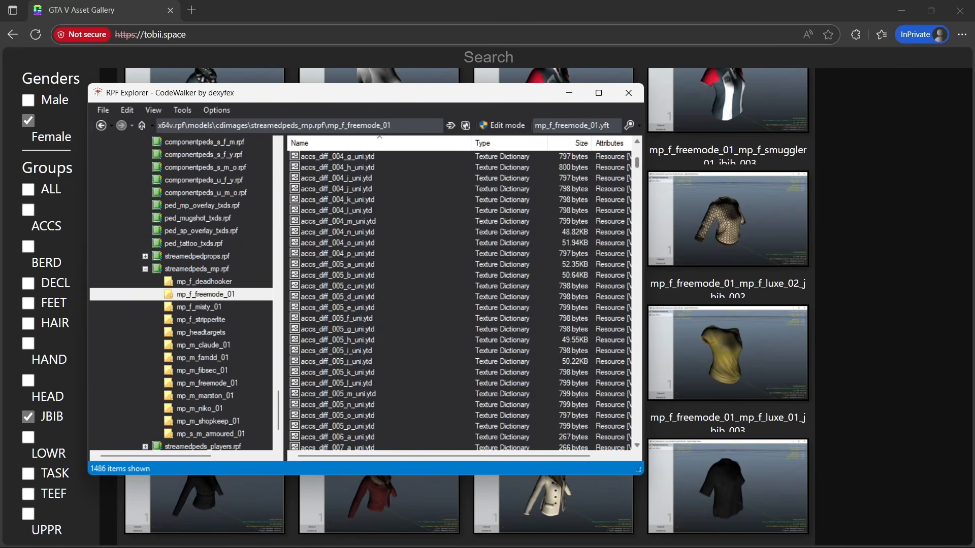
{"action": "scroll", "coordinate": [460, 299], "scroll_direction": "down", "scroll_amount": 20}
{"action": "scroll", "coordinate": [460, 299], "scroll_direction": "down", "scroll_amount": 20}
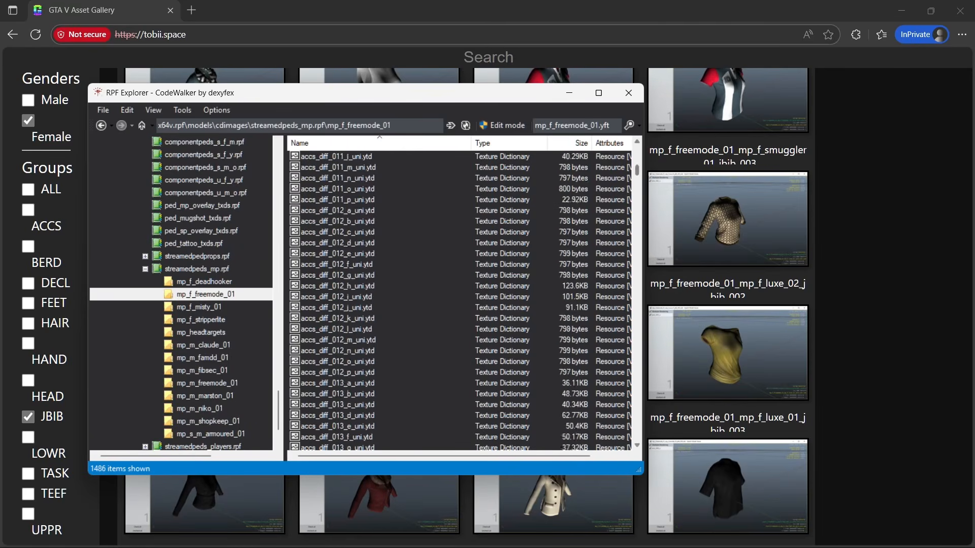
{"action": "scroll", "coordinate": [459, 299], "scroll_direction": "down", "scroll_amount": 20}
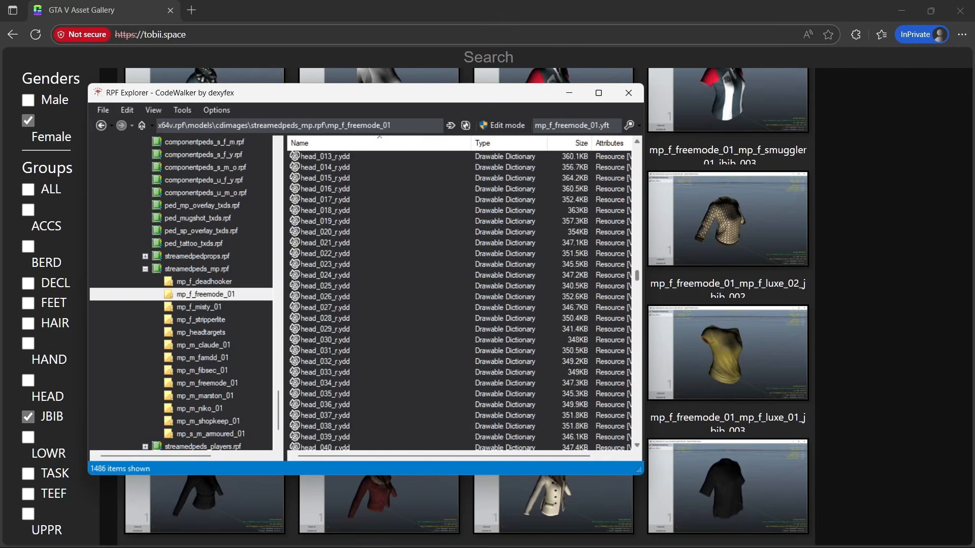
{"action": "scroll", "coordinate": [459, 299], "scroll_direction": "up", "scroll_amount": 19}
{"action": "scroll", "coordinate": [459, 300], "scroll_direction": "down", "scroll_amount": 15}
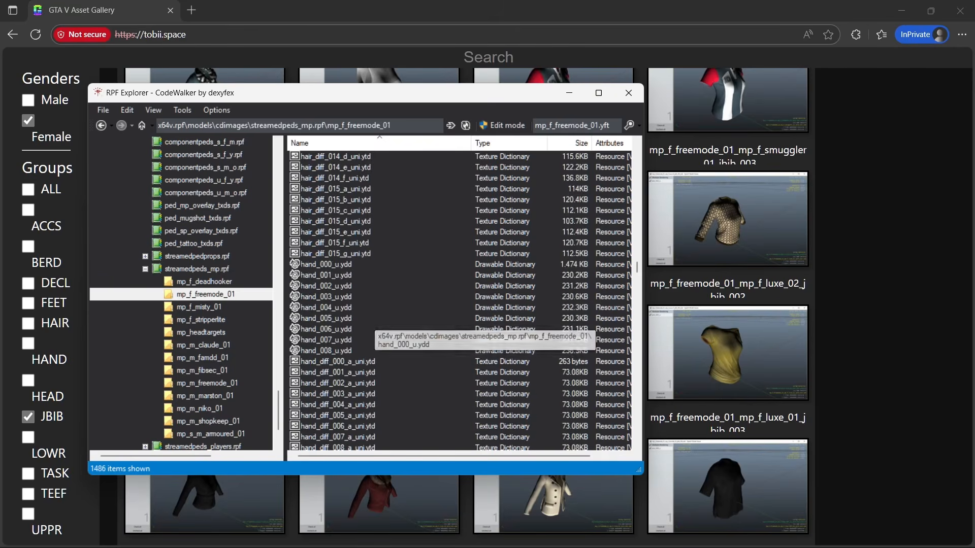
{"action": "scroll", "coordinate": [459, 300], "scroll_direction": "up", "scroll_amount": 3}
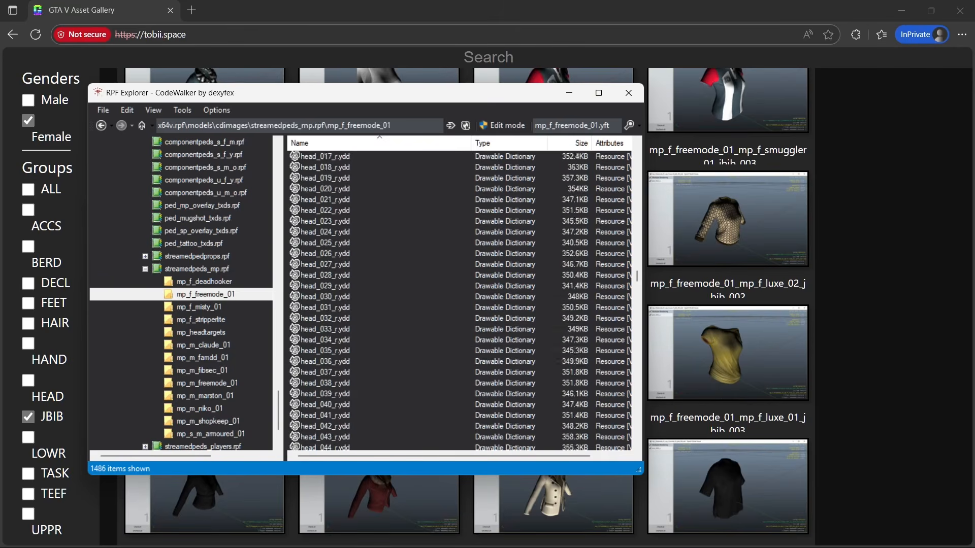
{"action": "scroll", "coordinate": [460, 300], "scroll_direction": "up", "scroll_amount": 3}
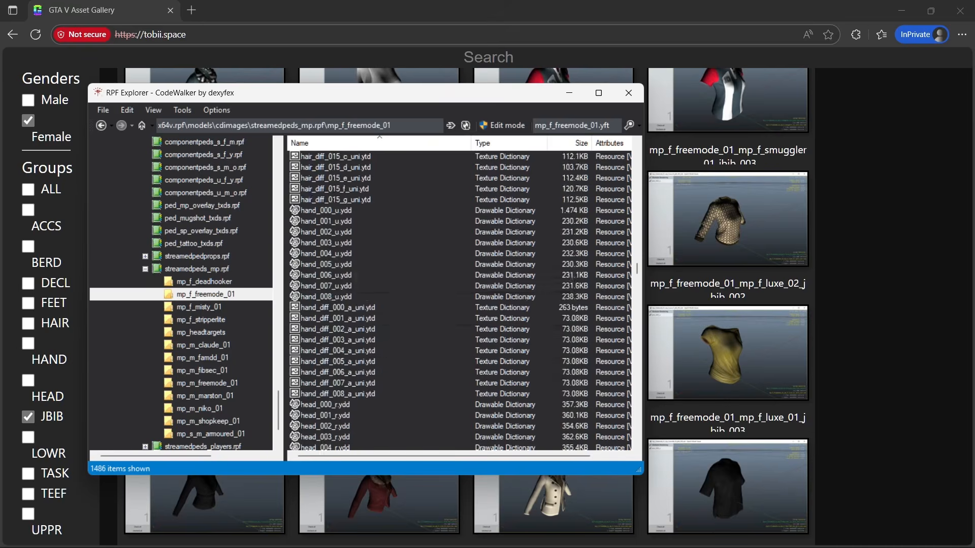
{"action": "right_click", "coordinate": [325, 297]}
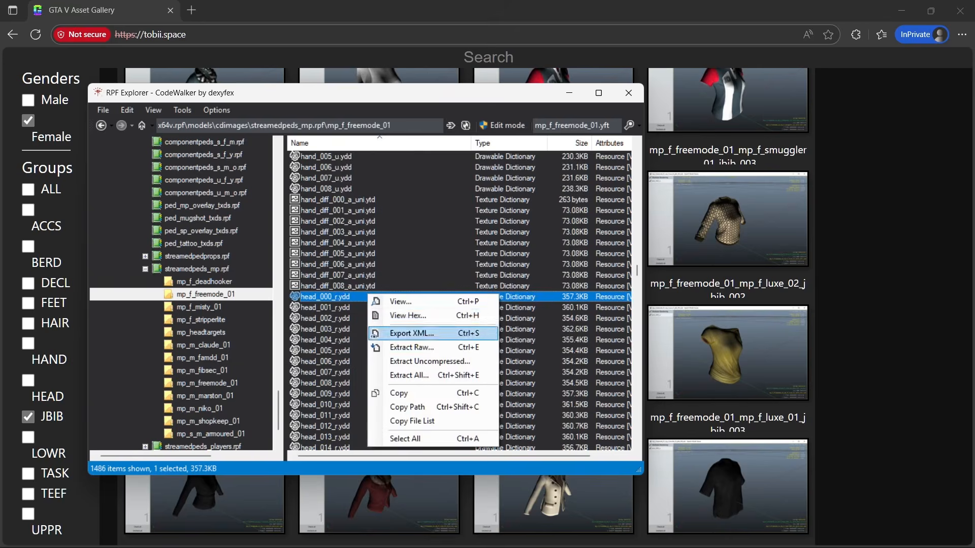
{"action": "left_click", "coordinate": [355, 333]}
{"action": "left_click", "coordinate": [395, 315]}
- Export the lowr_000_r.ydd drawable from the mp_f_freemode_01 folder as XML into the same export folder
{"action": "scroll", "coordinate": [380, 306], "scroll_direction": "up", "scroll_amount": 10}
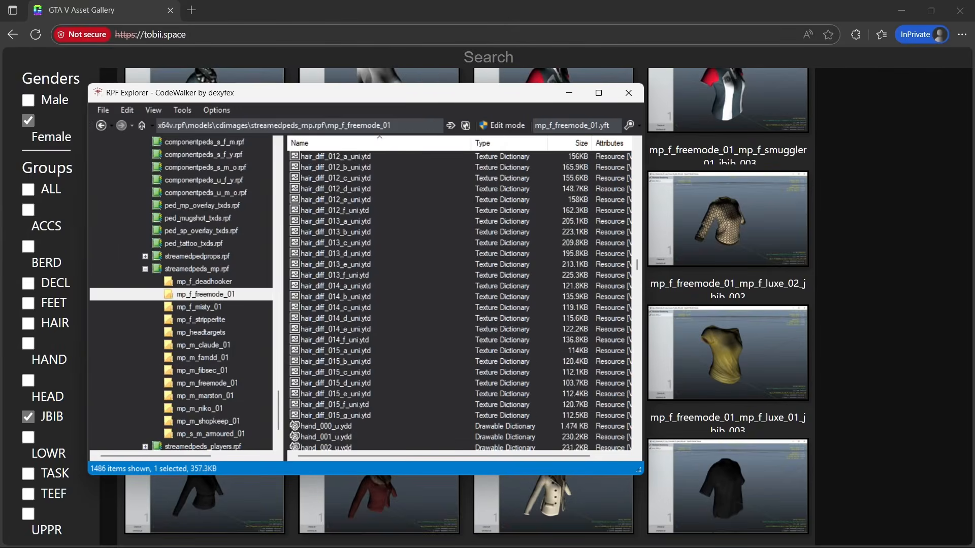
{"action": "scroll", "coordinate": [380, 306], "scroll_direction": "up", "scroll_amount": 20}
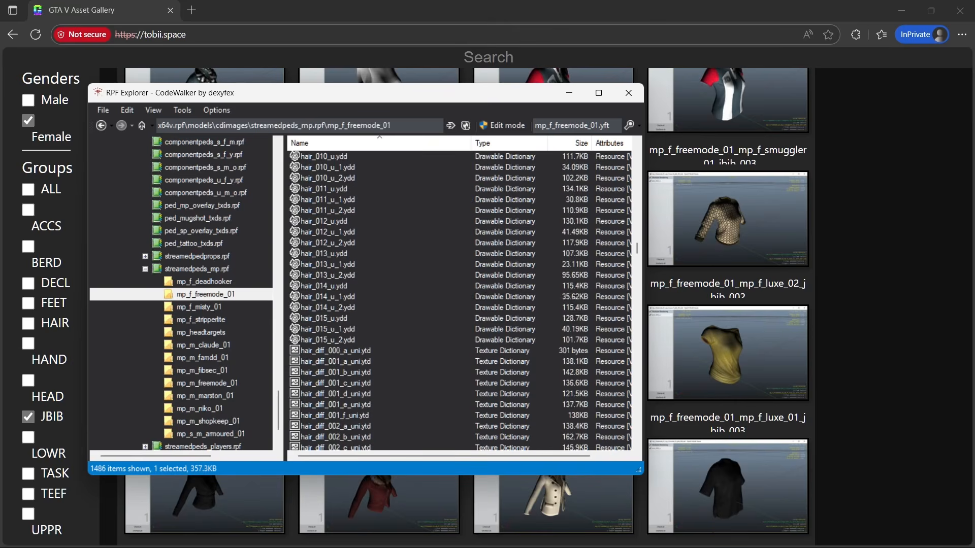
{"action": "scroll", "coordinate": [380, 306], "scroll_direction": "down", "scroll_amount": 20}
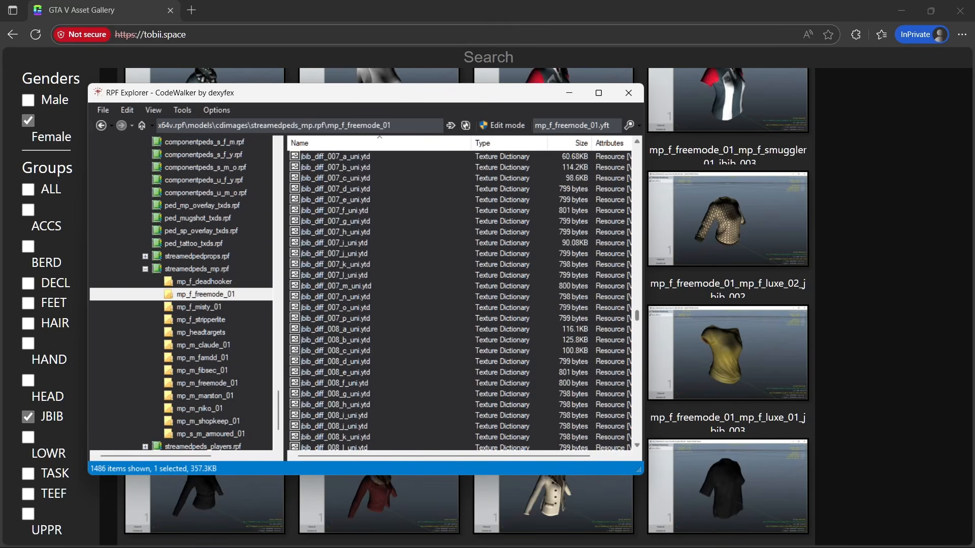
{"action": "scroll", "coordinate": [355, 304], "scroll_direction": "up", "scroll_amount": 8}
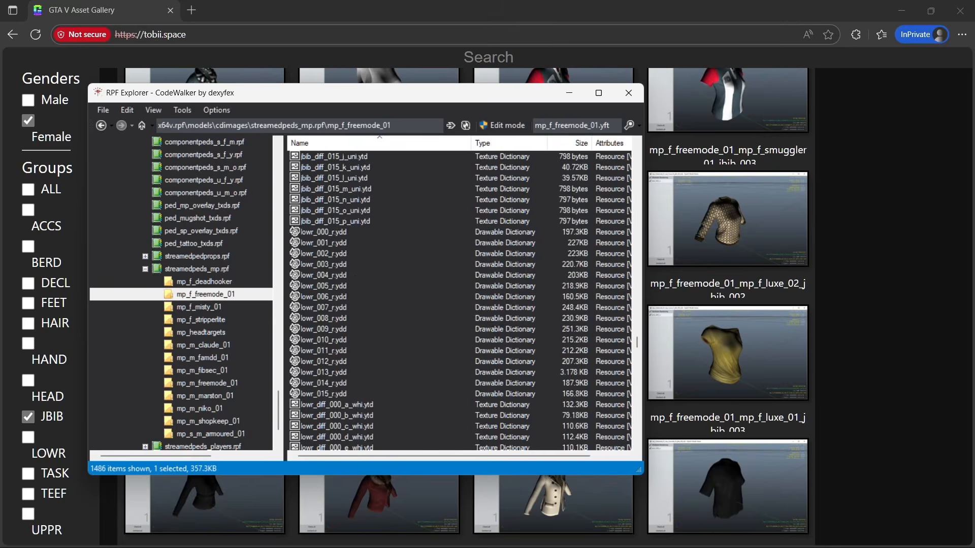
{"action": "left_click", "coordinate": [337, 286]}
{"action": "right_click", "coordinate": [337, 285]}
{"action": "left_click", "coordinate": [382, 322]}
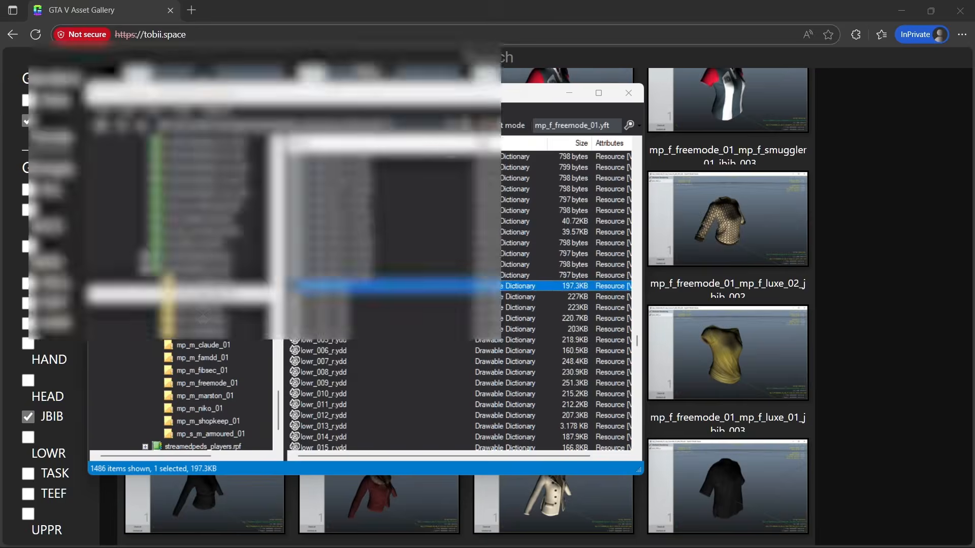
{"action": "left_click", "coordinate": [396, 317]}
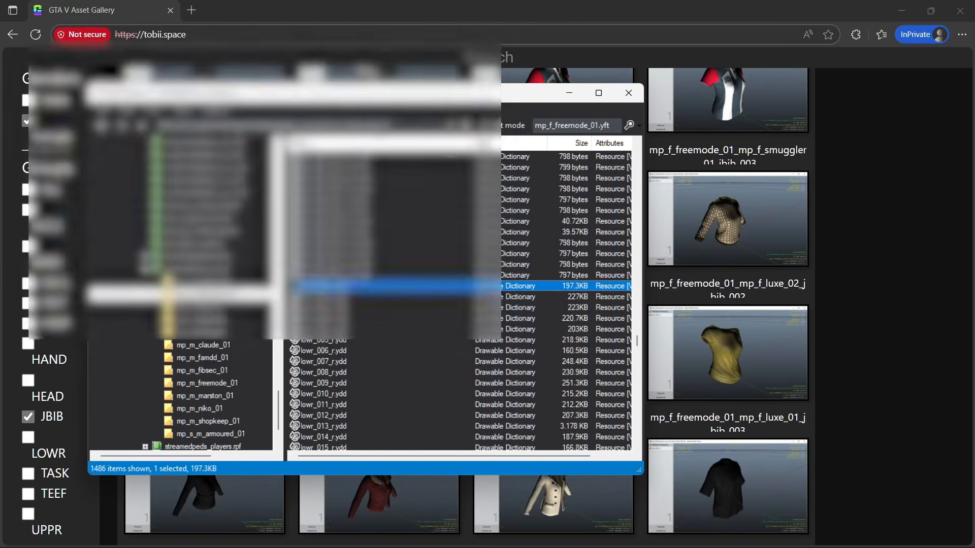
- Switch to Blender, start the Sollumz CodeWalker XML import and browse to the clothingTutorial folder
{"action": "left_click", "coordinate": [415, 533]}
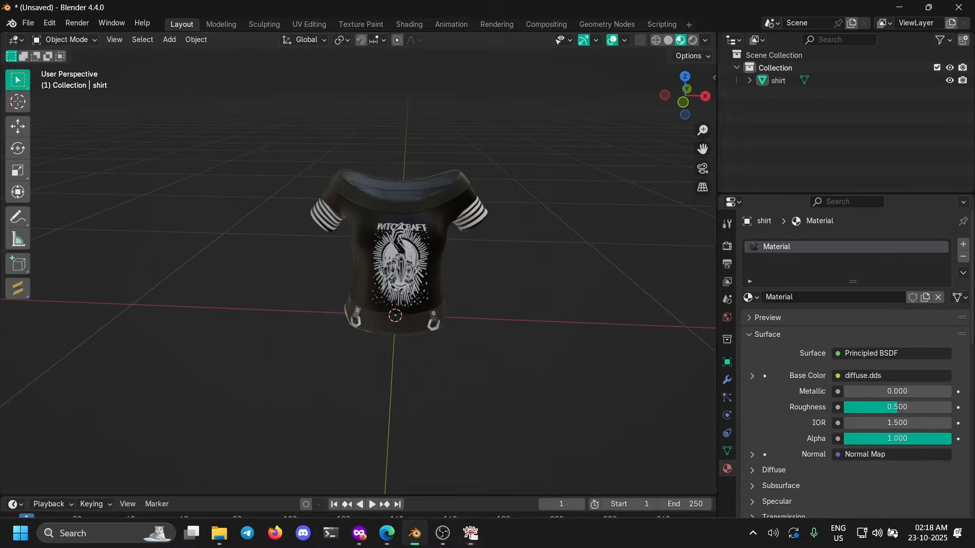
{"action": "key", "text": "v"}
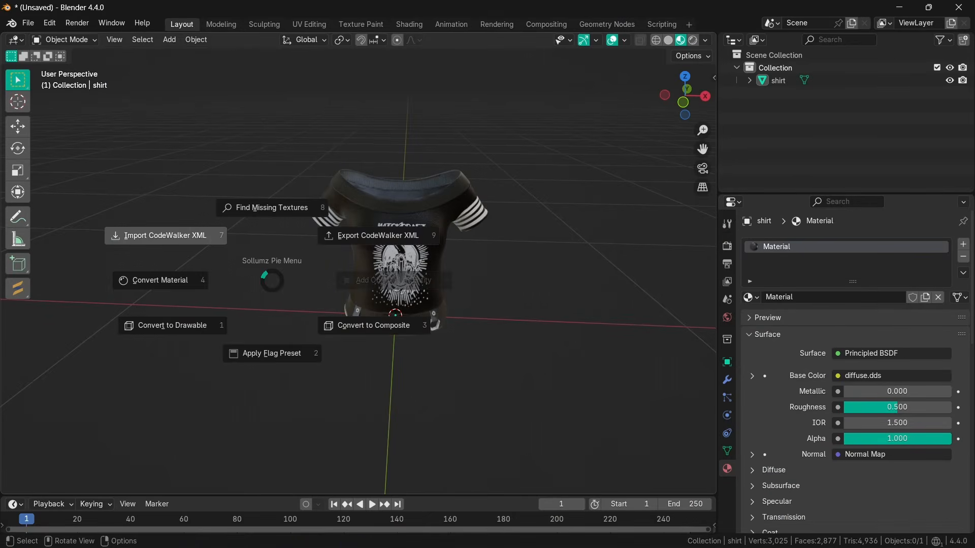
{"action": "left_click", "coordinate": [202, 235]}
{"action": "scroll", "coordinate": [226, 279], "scroll_direction": "down", "scroll_amount": 3}
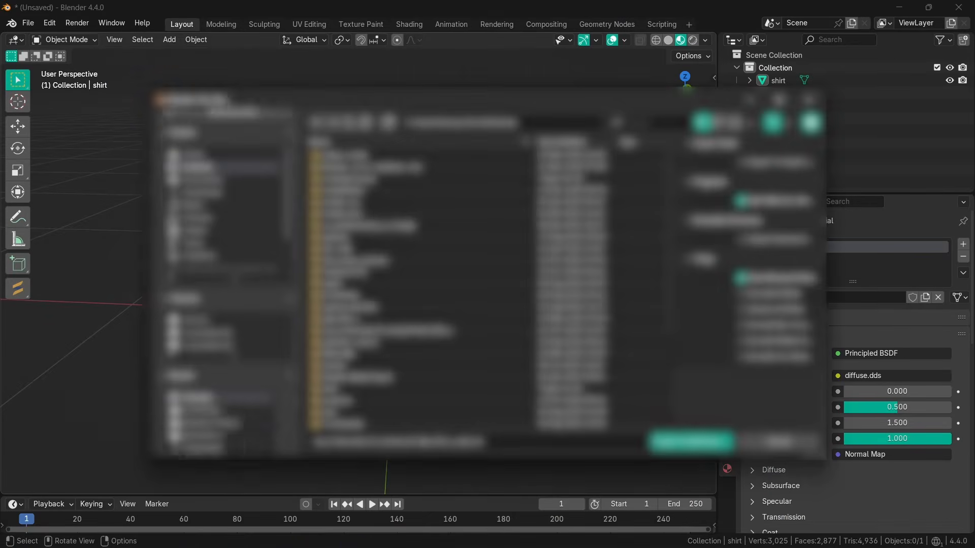
{"action": "scroll", "coordinate": [225, 280], "scroll_direction": "up", "scroll_amount": 3}
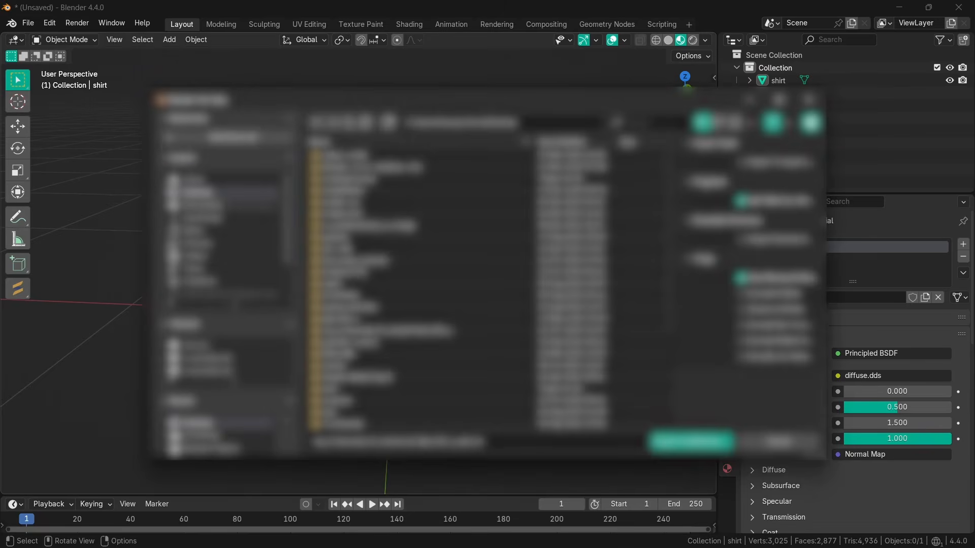
{"action": "double_click", "coordinate": [366, 178]}
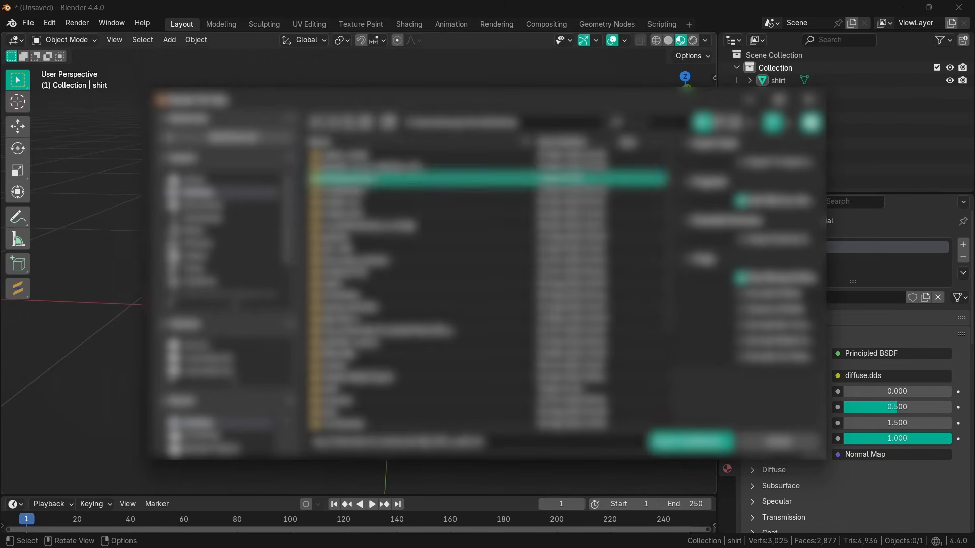
- Import head_000_r.ydd.xml, jbib_003_u.ydd.xml and lowr_000_r.ydd.xml together with the external skeleton option enabled
{"action": "left_click", "coordinate": [366, 190]}
{"action": "left_click", "coordinate": [365, 202], "text": "ctrl"}
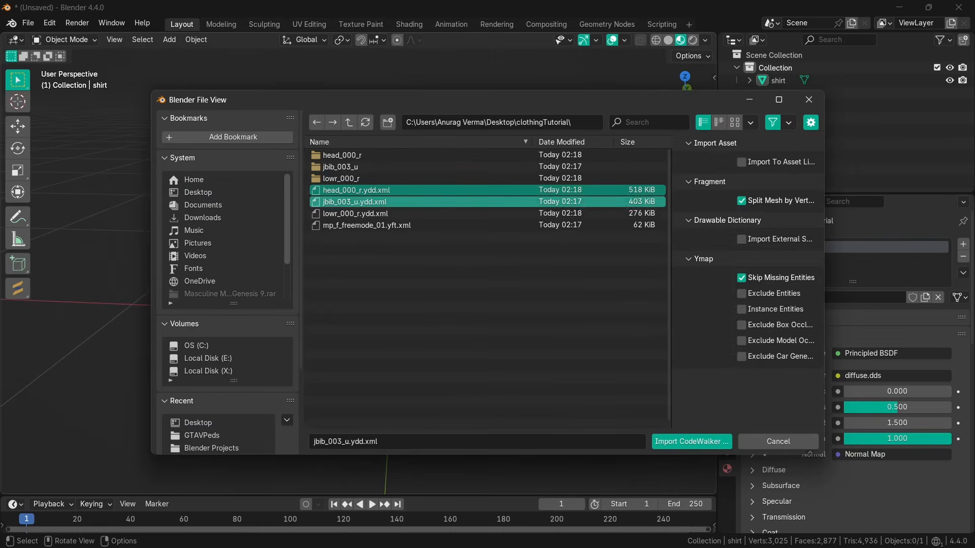
{"action": "left_click", "coordinate": [365, 213], "text": "ctrl"}
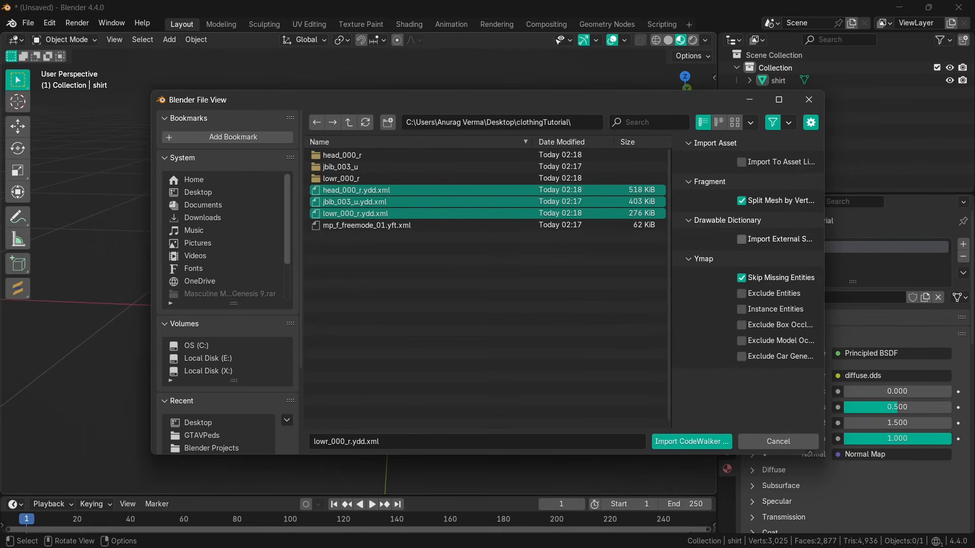
{"action": "left_click", "coordinate": [742, 239]}
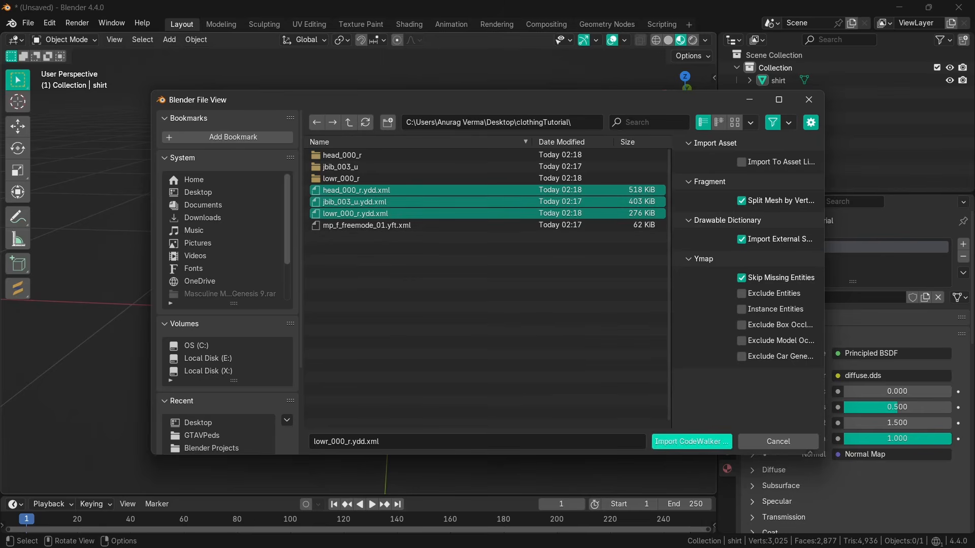
{"action": "left_click", "coordinate": [691, 442]}
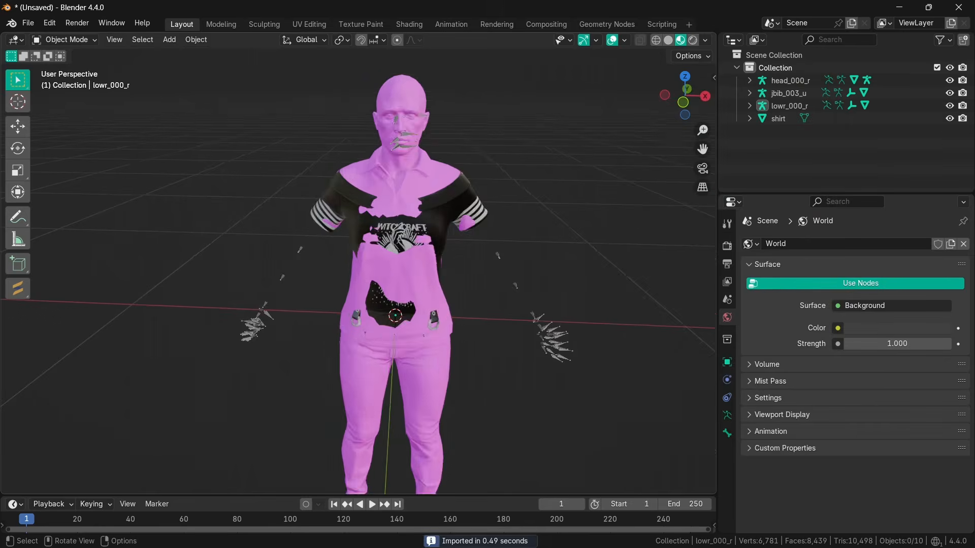
- Examine the imported lower body, top and head meshes with the custom shirt temporarily hidden
{"action": "scroll", "coordinate": [355, 264], "scroll_direction": "up", "scroll_amount": 2}
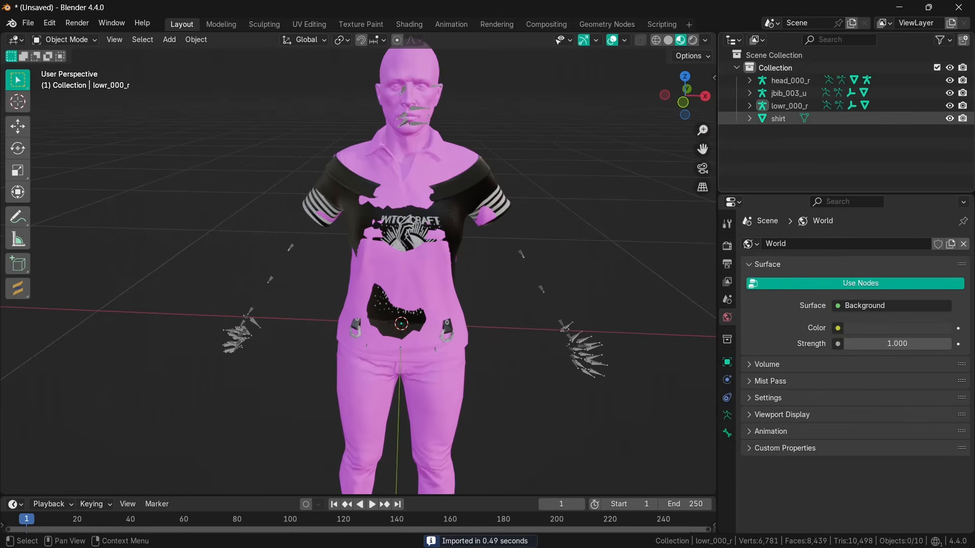
{"action": "left_click", "coordinate": [949, 119]}
{"action": "scroll", "coordinate": [357, 269], "scroll_direction": "down", "scroll_amount": 4}
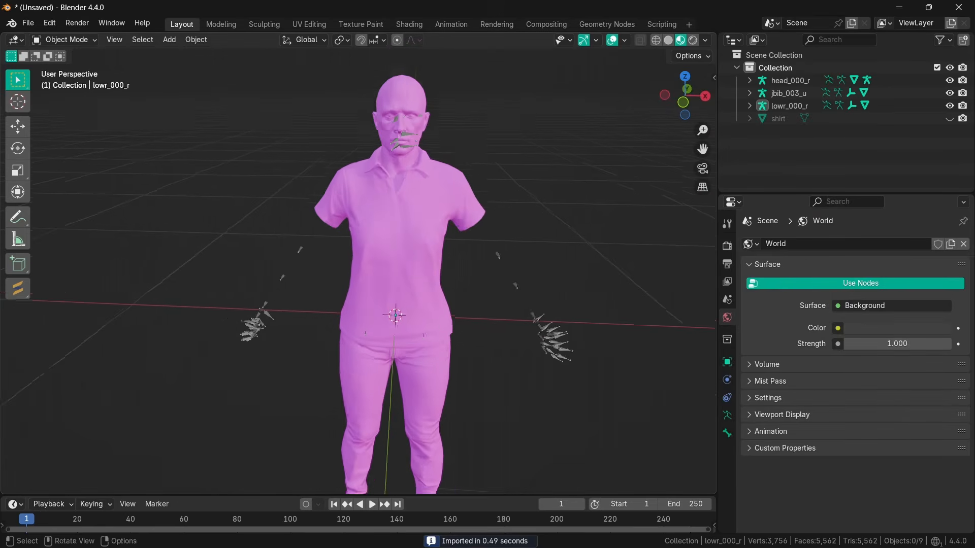
{"action": "left_click", "coordinate": [865, 105]}
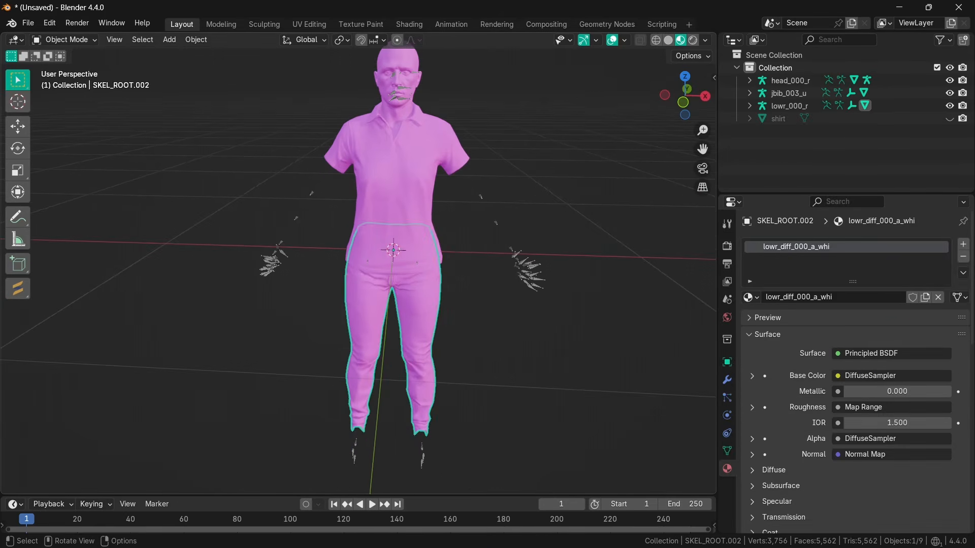
{"action": "left_click", "coordinate": [864, 92]}
{"action": "left_click", "coordinate": [399, 74]}
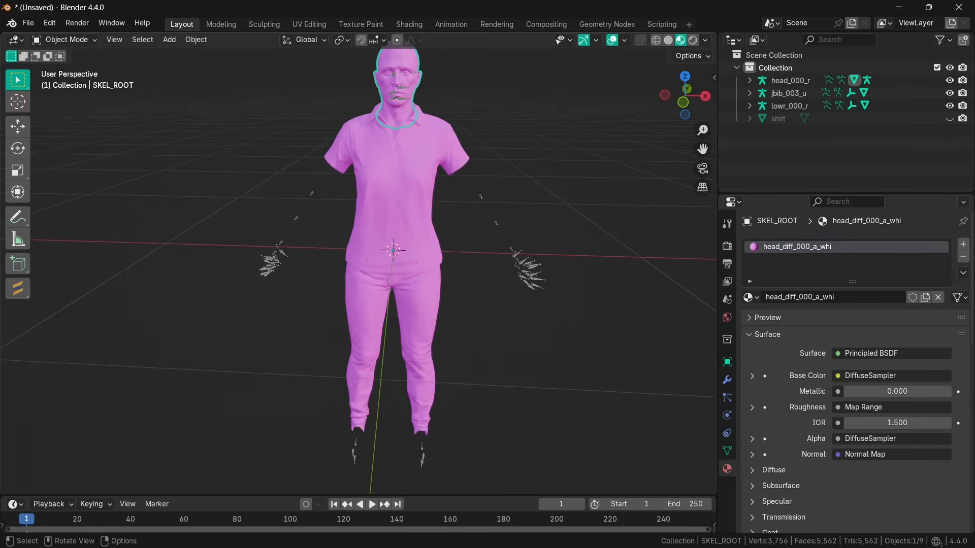
{"action": "middle_click_drag", "start_coordinate": [401, 127], "coordinate": [399, 169], "text": "shift"}
{"action": "left_click", "coordinate": [513, 137]}
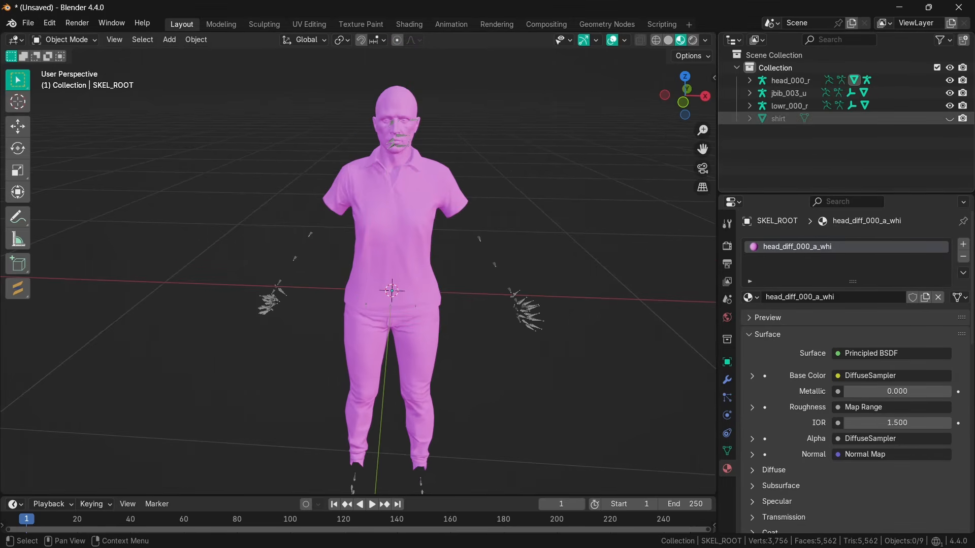
{"action": "left_click", "coordinate": [949, 118]}
- Select the custom shirt in front view and inspect its vertex groups
{"action": "left_click", "coordinate": [682, 102]}
{"action": "scroll", "coordinate": [419, 118], "scroll_direction": "up", "scroll_amount": 3}
{"action": "left_click", "coordinate": [431, 277]}
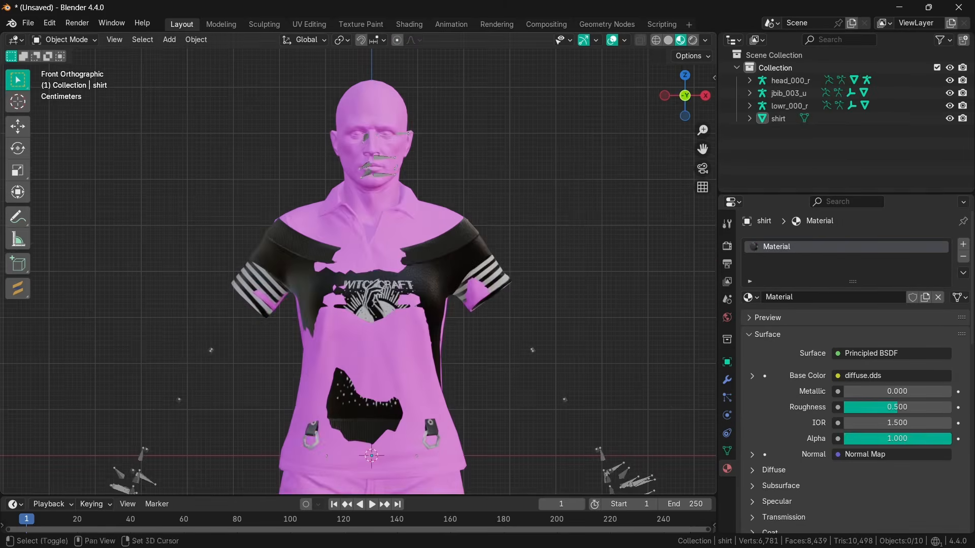
{"action": "left_click", "coordinate": [548, 204]}
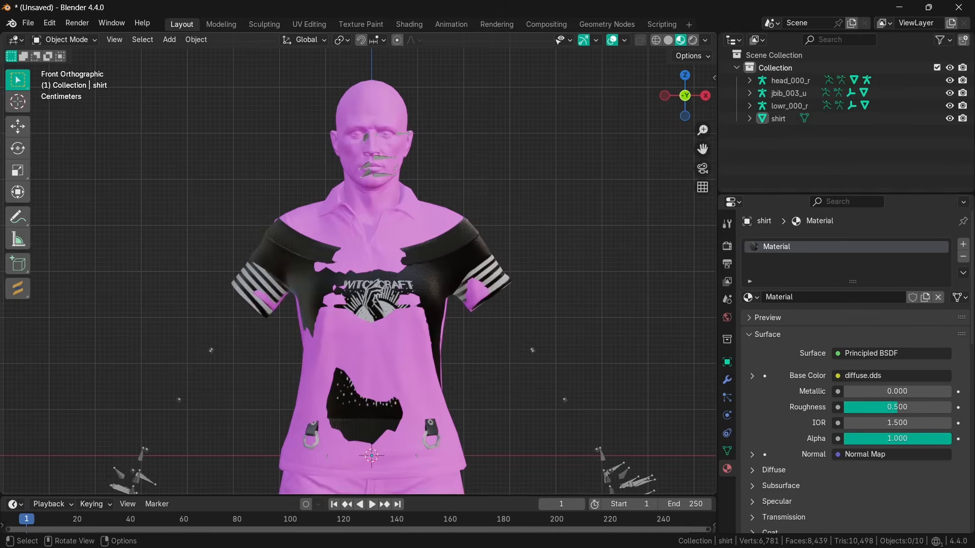
{"action": "left_click", "coordinate": [432, 277]}
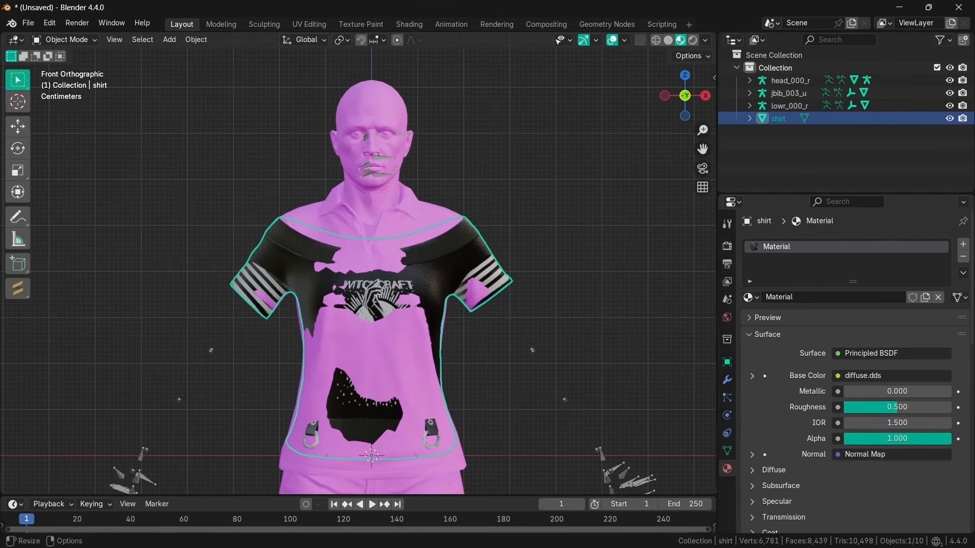
{"action": "left_click", "coordinate": [727, 451]}
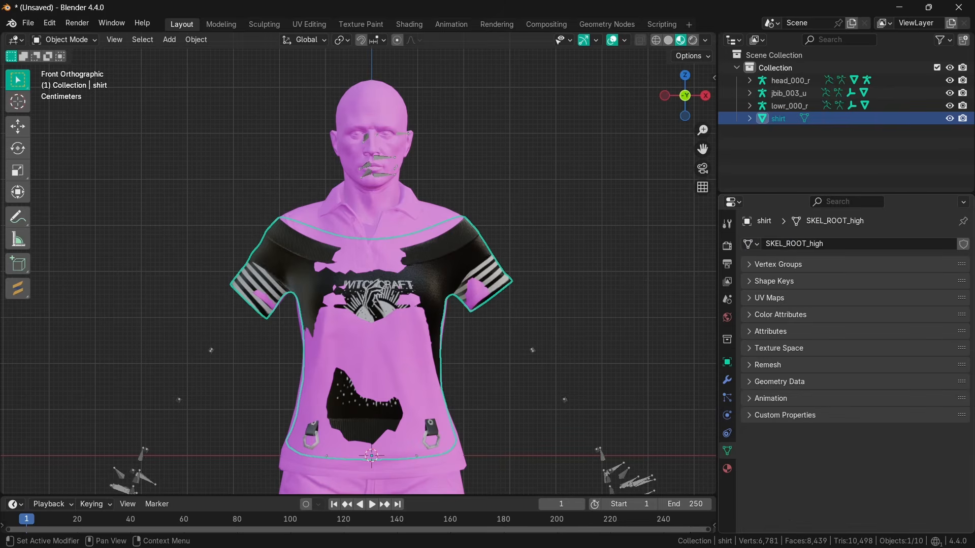
{"action": "left_click", "coordinate": [778, 265]}
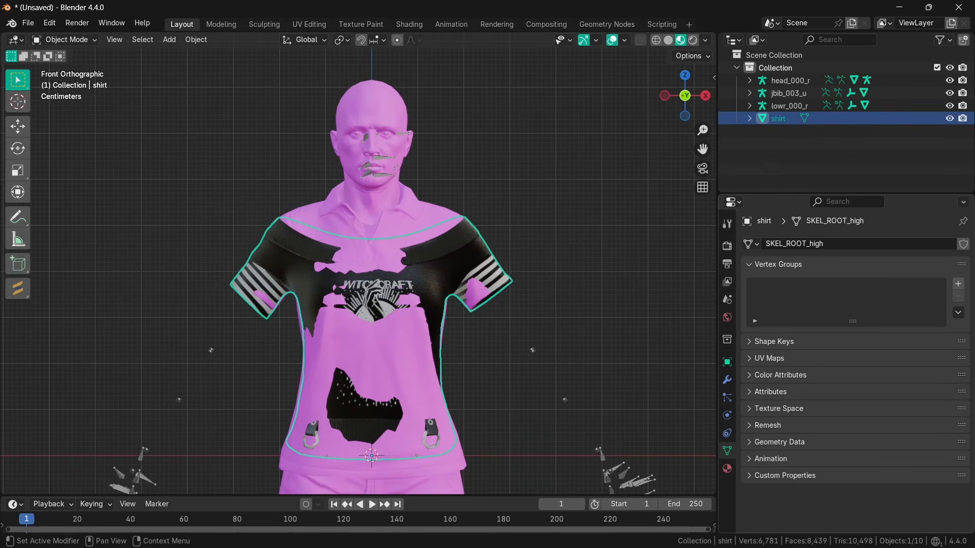
- Set the viewport to solid shading and compare the vertex groups of the imported jbib_003_u top with the custom shirt's
{"action": "left_click", "coordinate": [668, 40]}
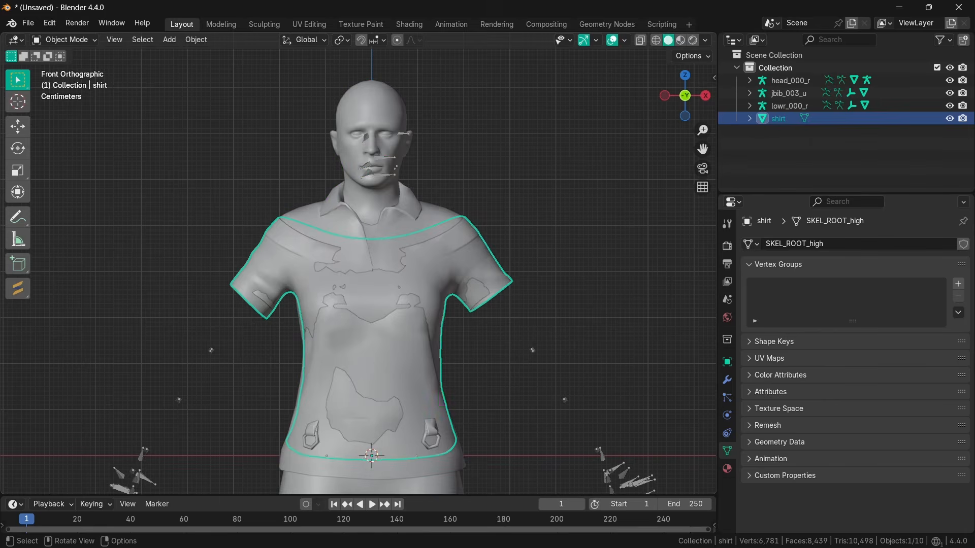
{"action": "scroll", "coordinate": [359, 267], "scroll_direction": "up", "scroll_amount": 2}
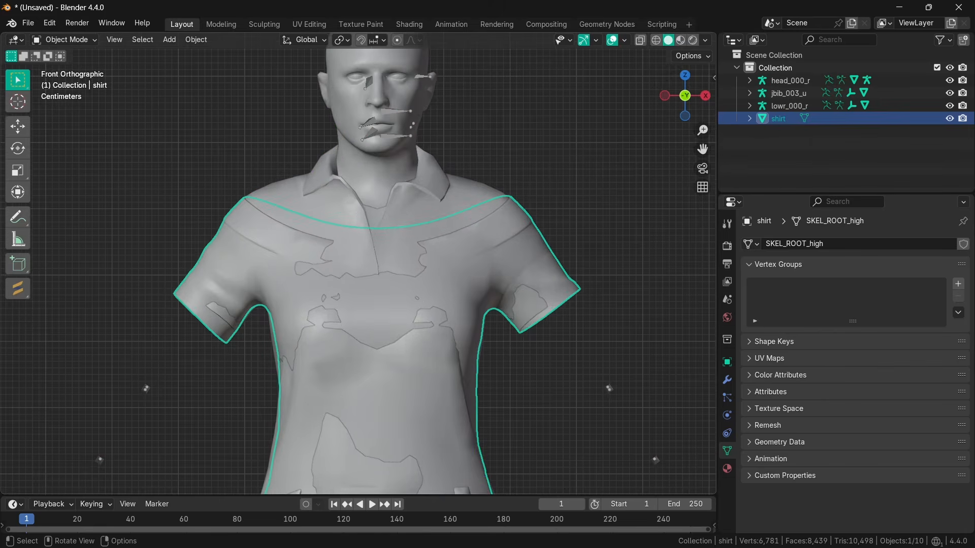
{"action": "left_click", "coordinate": [351, 211]}
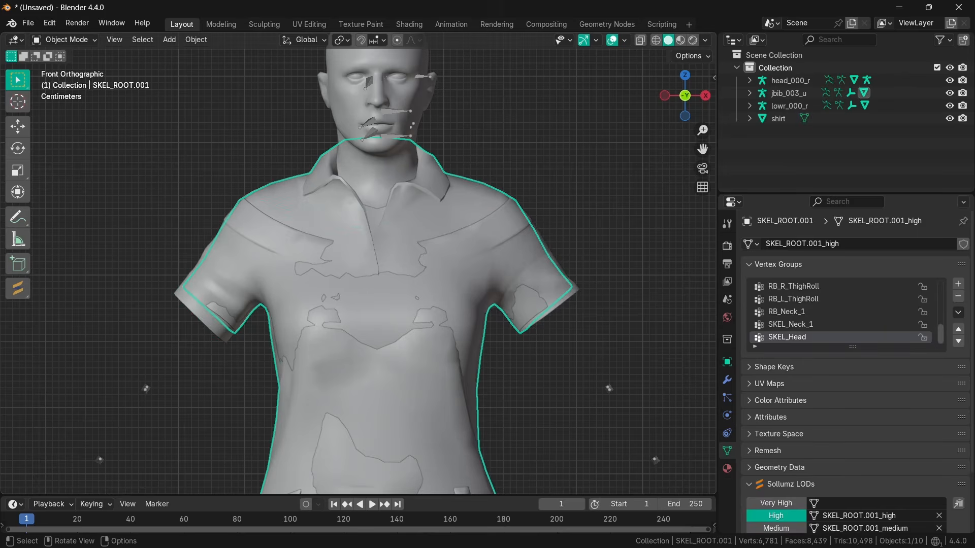
{"action": "left_click", "coordinate": [360, 300]}
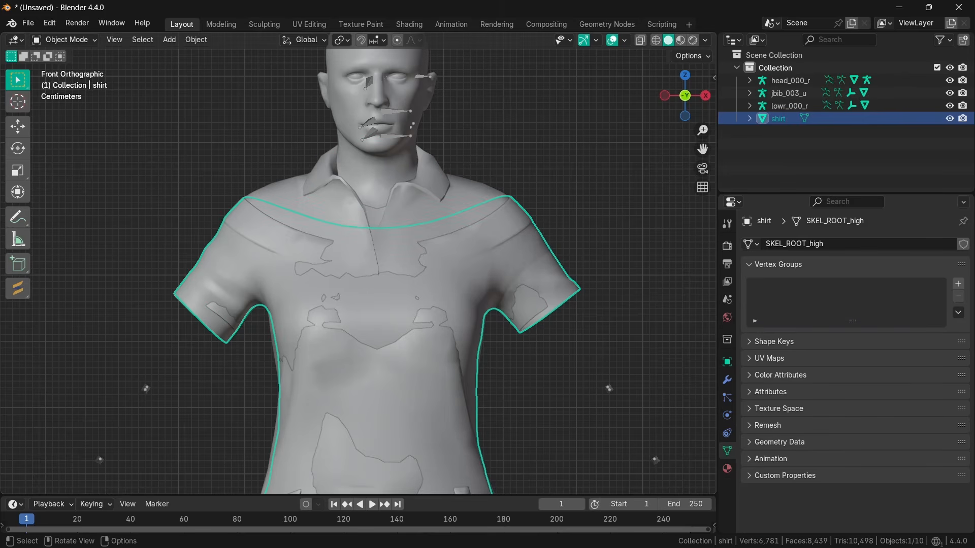
- Select the imported jbib_003_u top mesh with the shirt as active object and run Transfer Weights in Weight Paint mode
{"action": "left_click", "coordinate": [346, 211]}
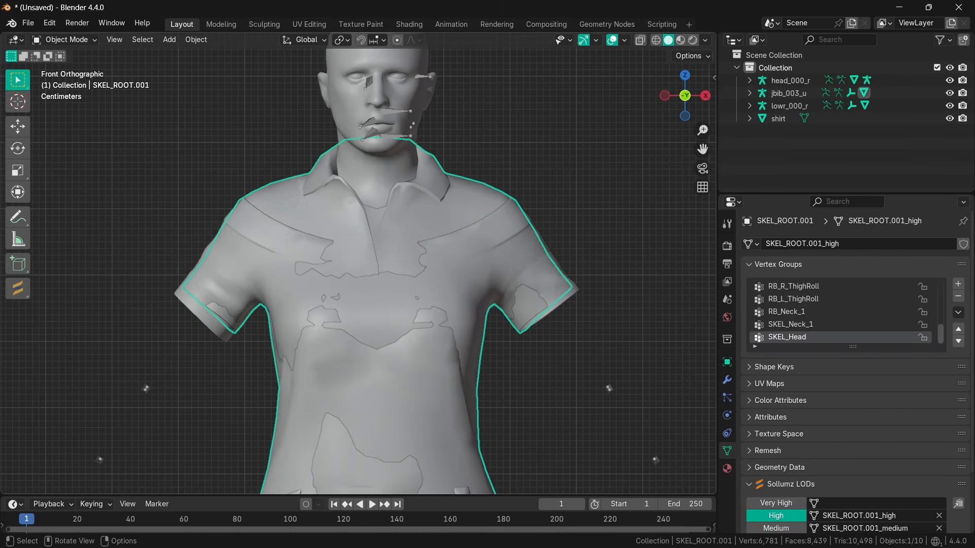
{"action": "left_click", "coordinate": [363, 305], "text": "shift"}
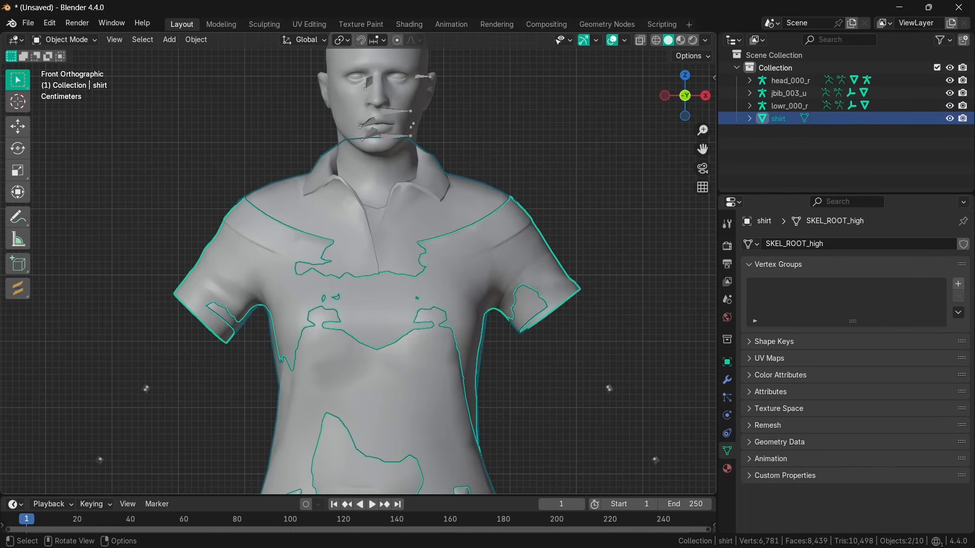
{"action": "left_click", "coordinate": [65, 40]}
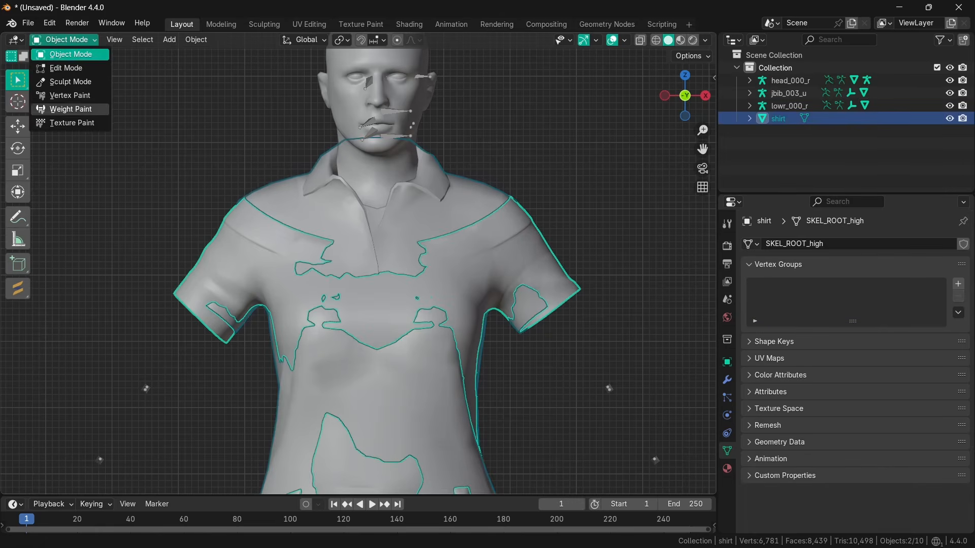
{"action": "left_click", "coordinate": [71, 109]}
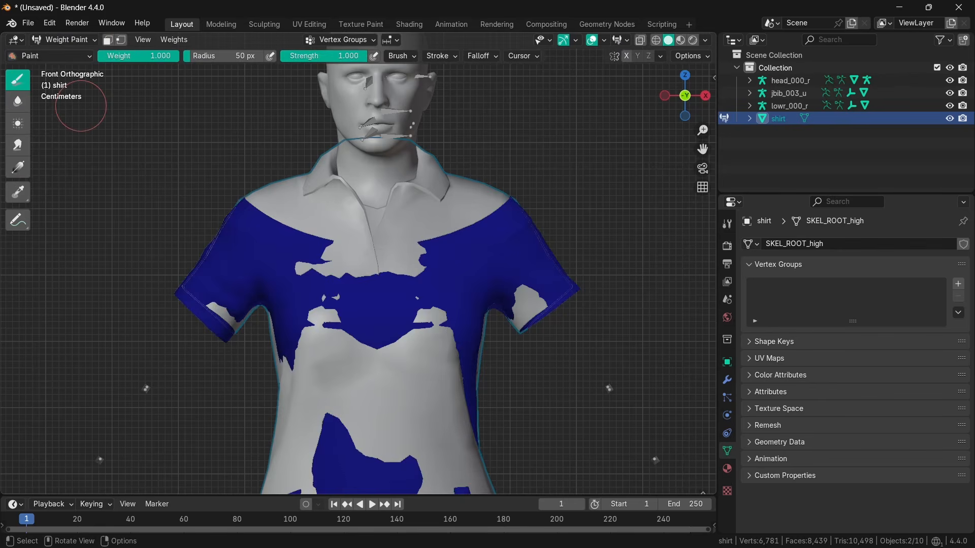
{"action": "left_click", "coordinate": [173, 40]}
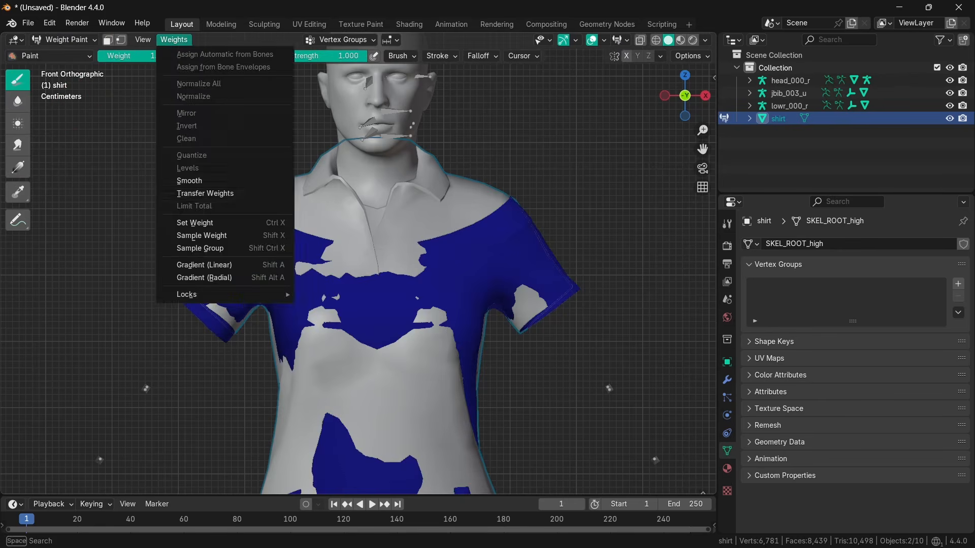
{"action": "left_click", "coordinate": [205, 193]}
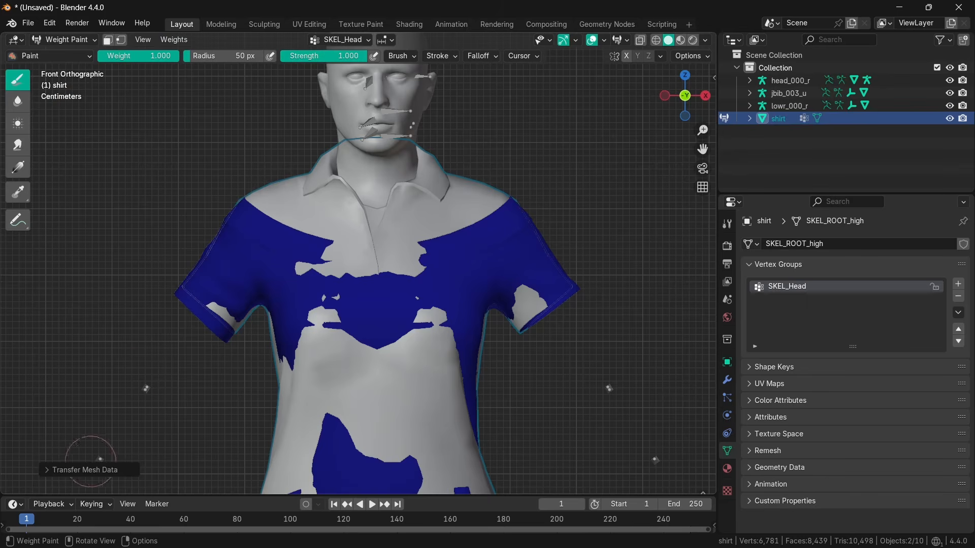
- Set the Transfer Mesh Data source layers to By Name and the destination layers to All Layers
{"action": "left_click", "coordinate": [81, 470]}
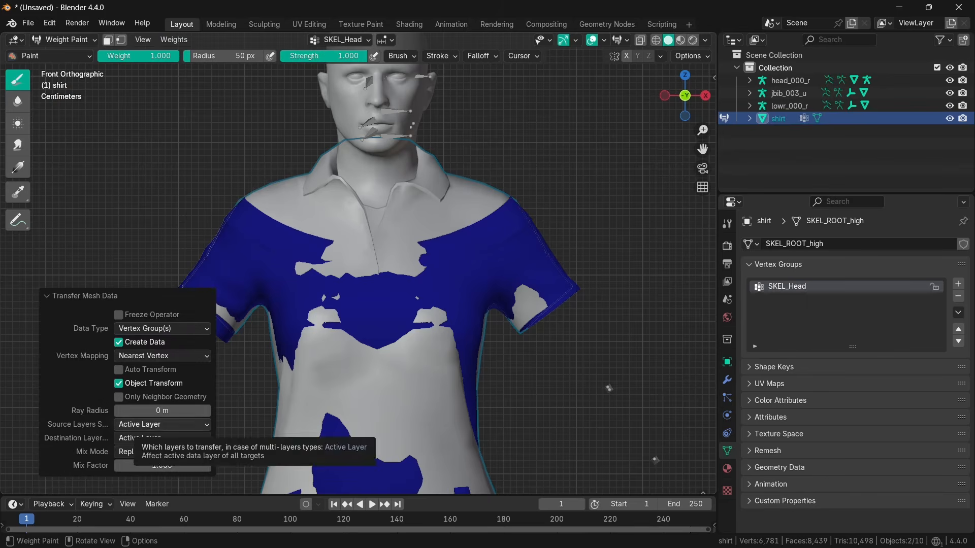
{"action": "left_click", "coordinate": [162, 437]}
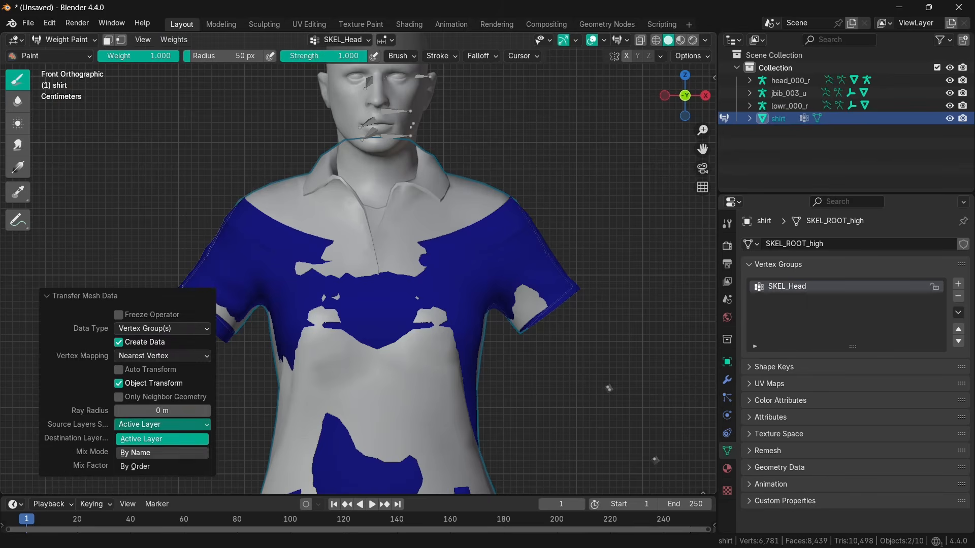
{"action": "left_click", "coordinate": [135, 453]}
{"action": "left_click", "coordinate": [162, 437]}
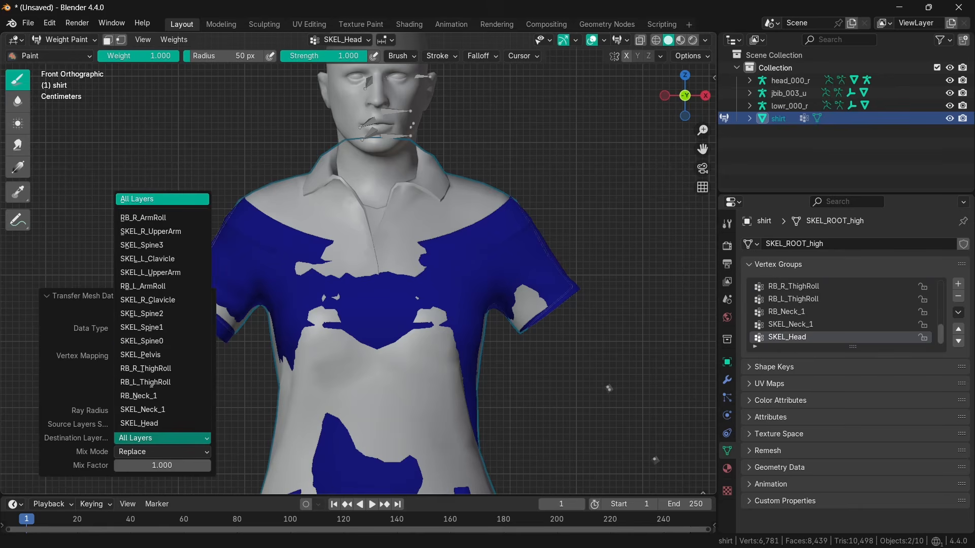
{"action": "left_click", "coordinate": [162, 199]}
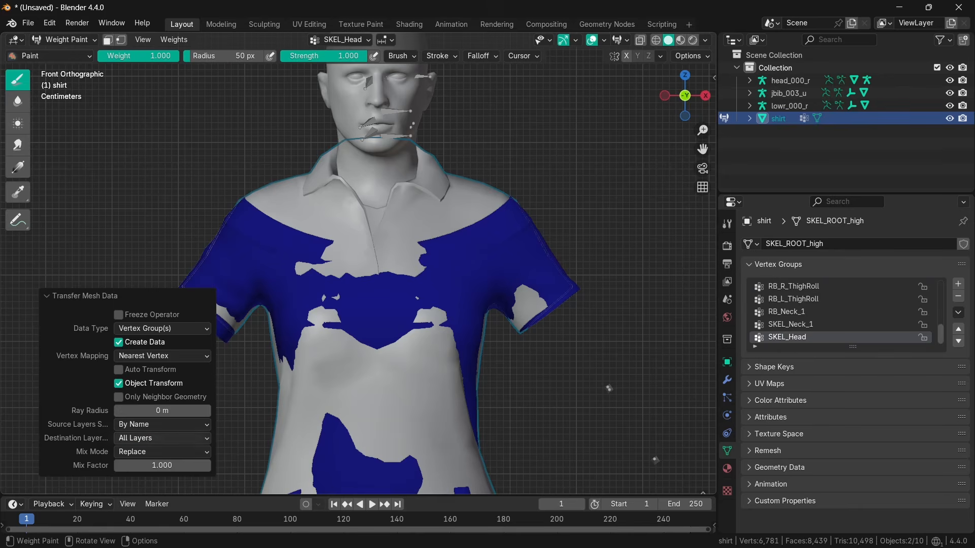
- Inspect the weights of the shirt's transferred vertex groups, from RB_R_ArmRoll through SKEL_Head
{"action": "left_click", "coordinate": [793, 299]}
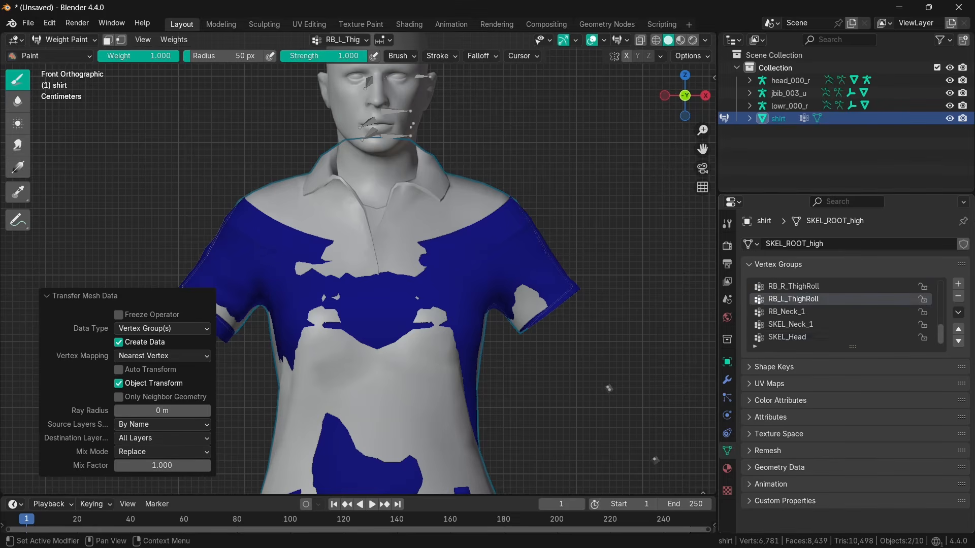
{"action": "scroll", "coordinate": [792, 299], "scroll_direction": "up", "scroll_amount": 3}
{"action": "scroll", "coordinate": [792, 299], "scroll_direction": "up", "scroll_amount": 3}
{"action": "left_click", "coordinate": [798, 299]}
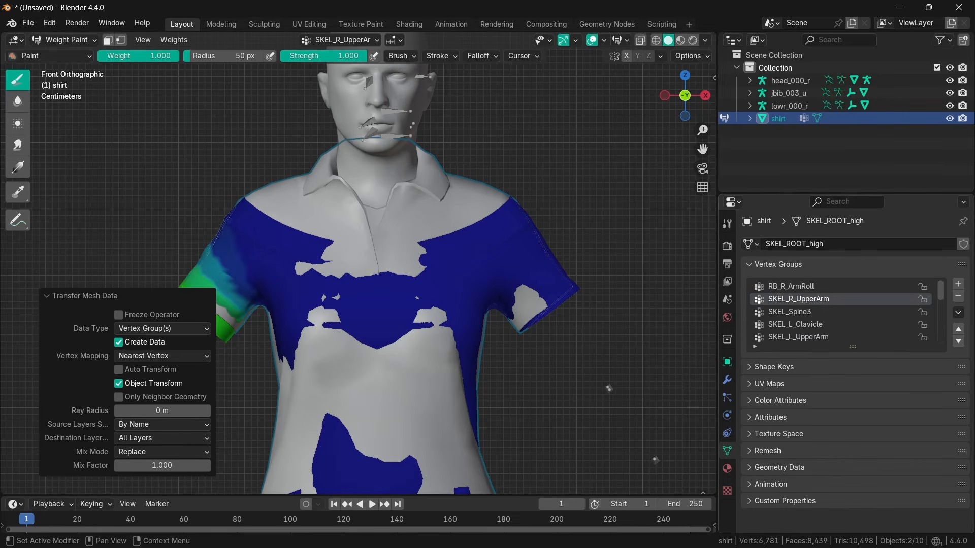
{"action": "left_click", "coordinate": [792, 286]}
{"action": "left_click", "coordinate": [798, 299]}
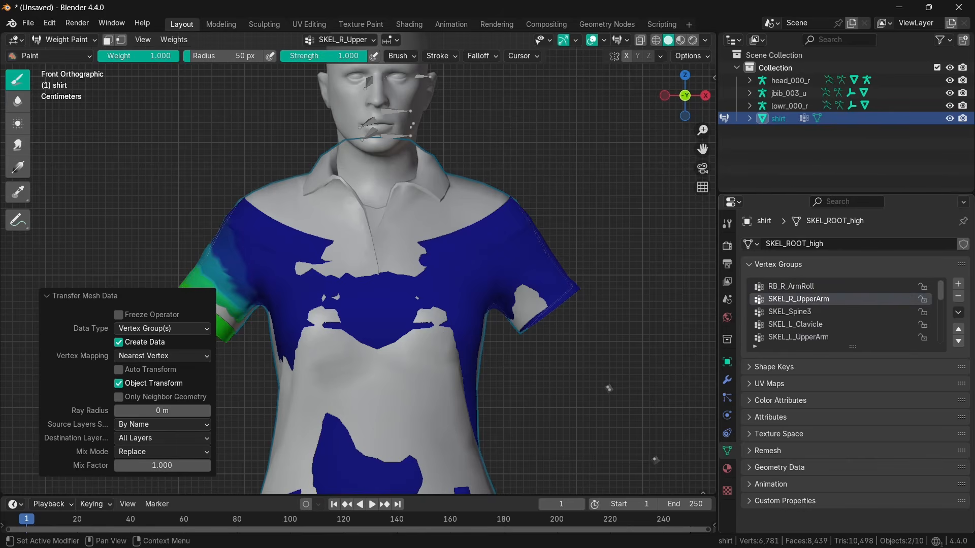
{"action": "left_click", "coordinate": [792, 286]}
{"action": "left_click", "coordinate": [799, 299]}
{"action": "key", "text": "Down"}
{"action": "key", "text": "Down"}
{"action": "key", "text": "Down"}
{"action": "key", "text": "Down"}
{"action": "key", "text": "Down"}
{"action": "key", "text": "Down"}
{"action": "key", "text": "Down"}
{"action": "key", "text": "Down"}
{"action": "key", "text": "Down"}
{"action": "key", "text": "Down"}
{"action": "key", "text": "Down"}
{"action": "key", "text": "Down"}
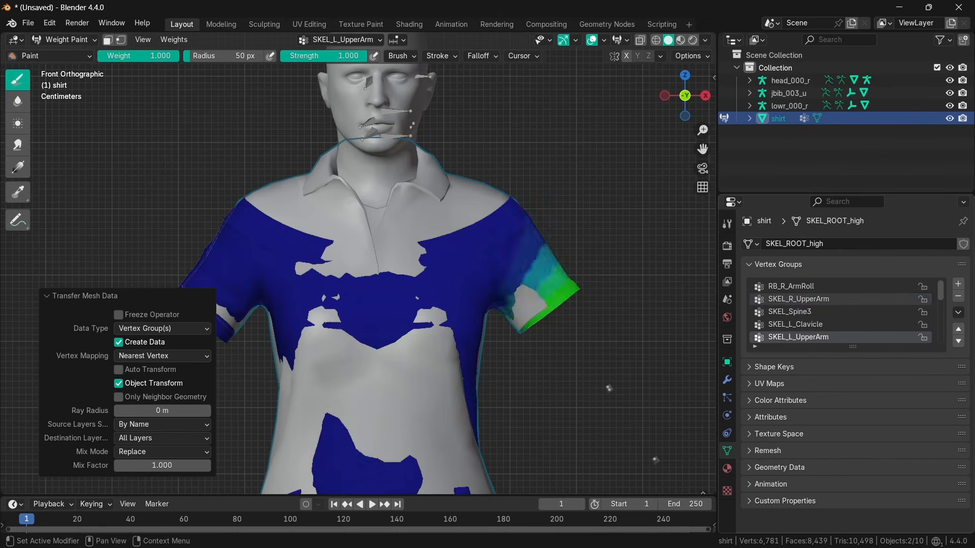
{"action": "key", "text": "Down"}
{"action": "key", "text": "Down"}
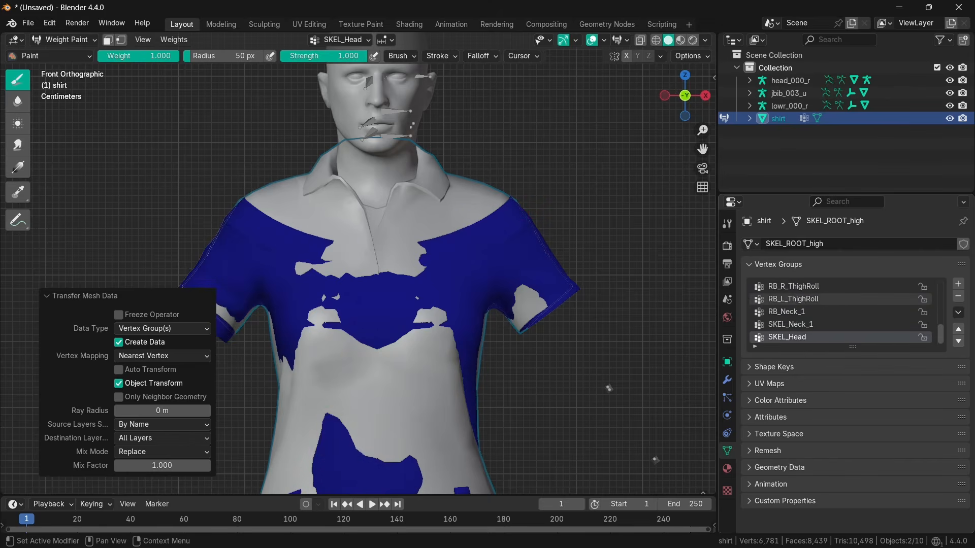
- Hide the jbib_003_u top and examine the shirt's weights from SKEL_Neck_1 back to SKEL_Spine3
{"action": "scroll", "coordinate": [375, 290], "scroll_direction": "down", "scroll_amount": 3}
{"action": "middle_click_drag", "start_coordinate": [374, 290], "coordinate": [279, 300]}
{"action": "middle_click_drag", "start_coordinate": [322, 224], "coordinate": [447, 217]}
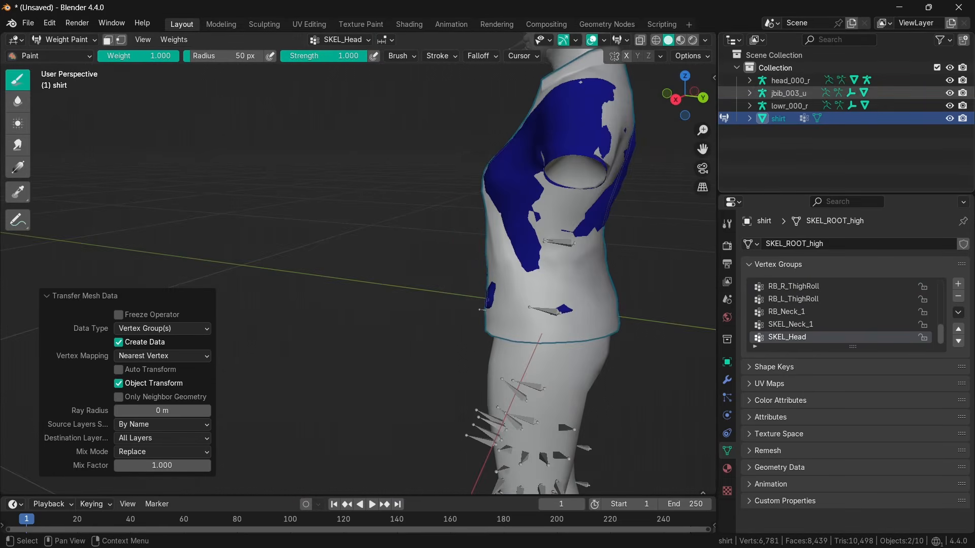
{"action": "left_click", "coordinate": [949, 93]}
{"action": "middle_click_drag", "start_coordinate": [574, 239], "coordinate": [689, 241]}
{"action": "left_click", "coordinate": [790, 324]}
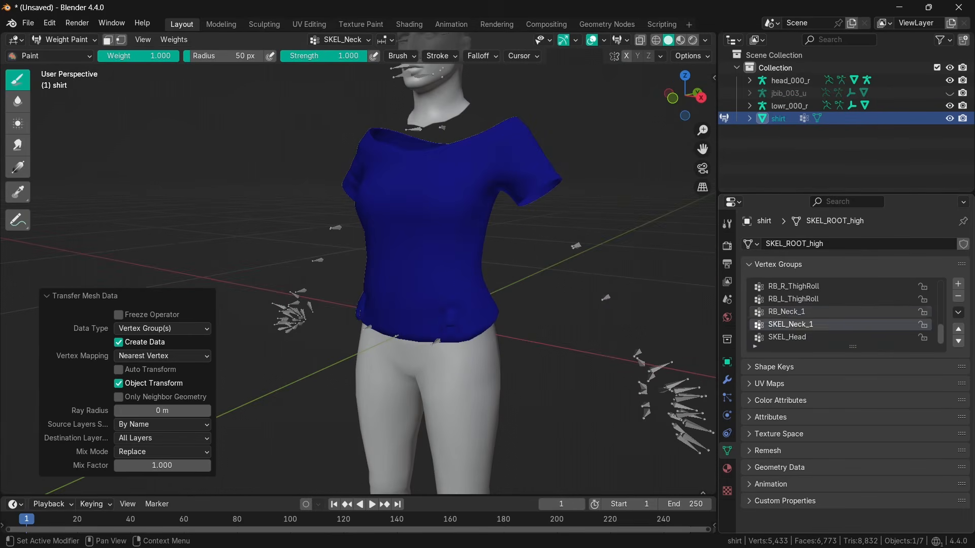
{"action": "scroll", "coordinate": [833, 311], "scroll_direction": "down", "scroll_amount": 1, "text": "ctrl"}
{"action": "scroll", "coordinate": [833, 311], "scroll_direction": "up", "scroll_amount": 10, "text": "ctrl"}
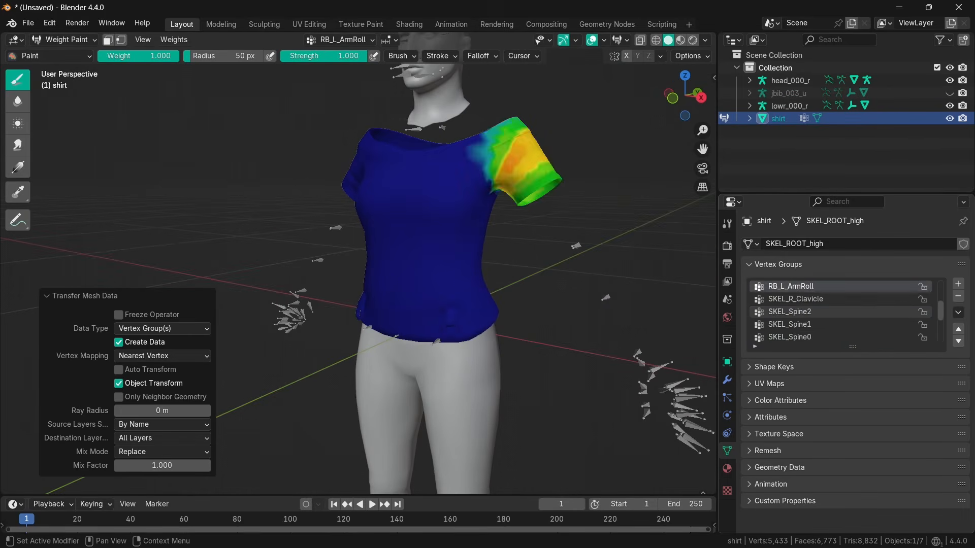
{"action": "scroll", "coordinate": [833, 311], "scroll_direction": "up", "scroll_amount": 3, "text": "ctrl"}
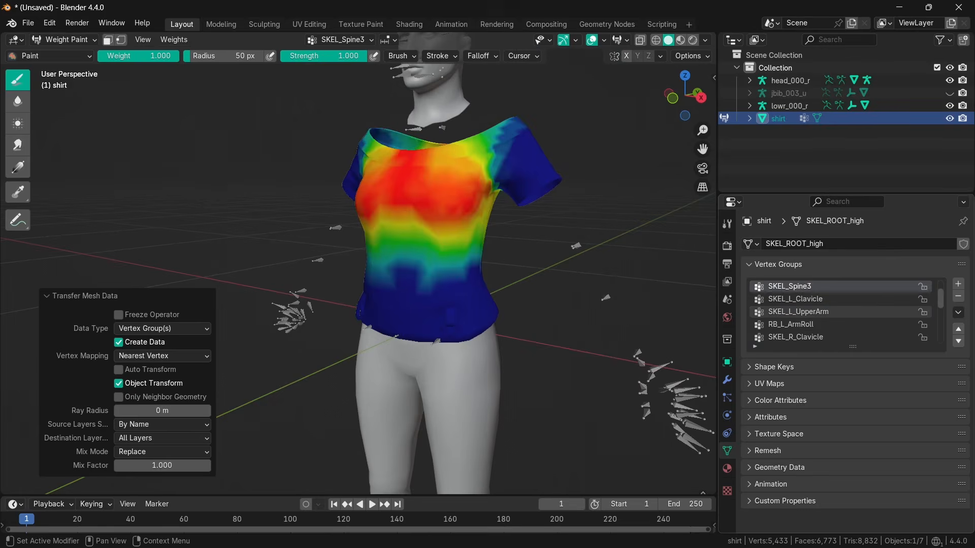
{"action": "scroll", "coordinate": [833, 311], "scroll_direction": "up", "scroll_amount": 1, "text": "ctrl"}
{"action": "scroll", "coordinate": [833, 312], "scroll_direction": "down", "scroll_amount": 2, "text": "ctrl"}
{"action": "scroll", "coordinate": [833, 312], "scroll_direction": "up", "scroll_amount": 1, "text": "ctrl"}
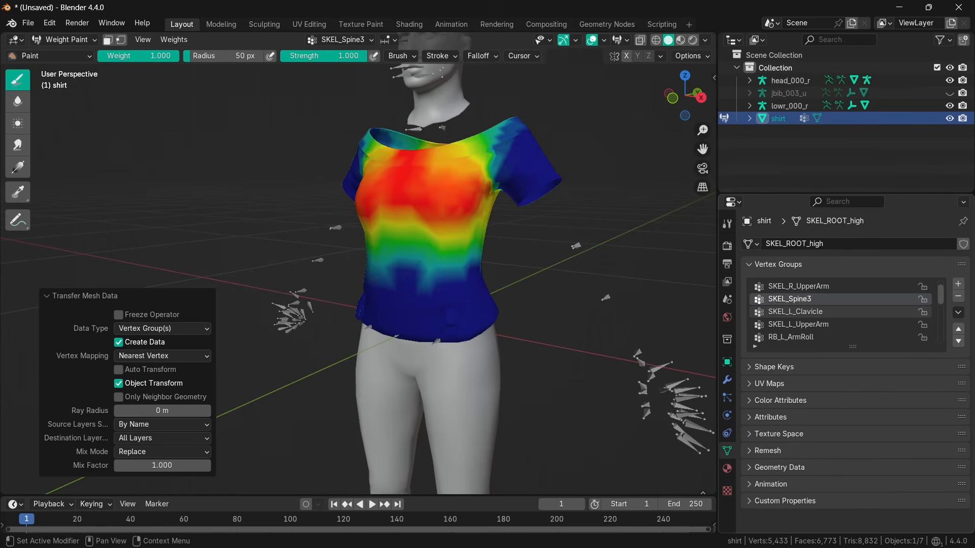
- Smooth the shirt's vertex weights across All Groups with 2 iterations
{"action": "middle_click_drag", "start_coordinate": [472, 244], "coordinate": [489, 230]}
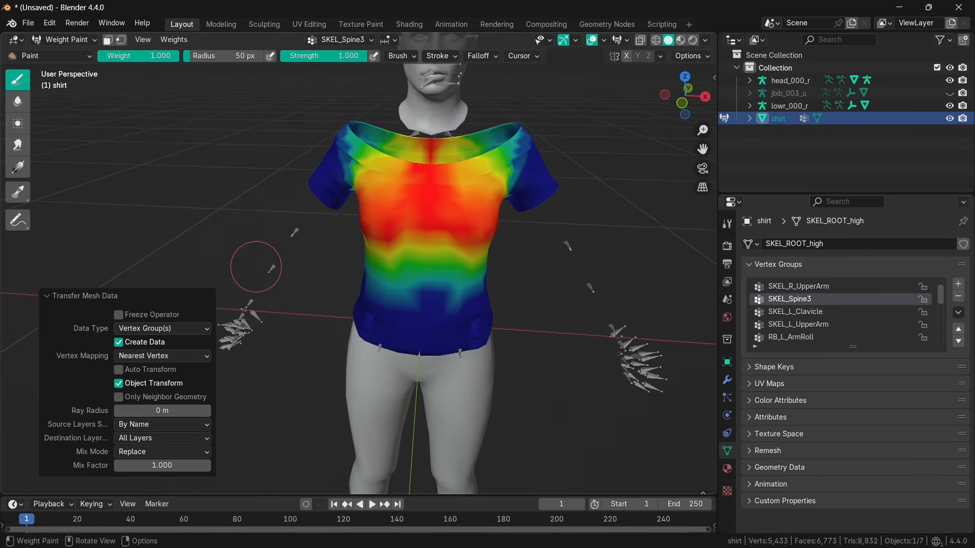
{"action": "left_click", "coordinate": [174, 39]}
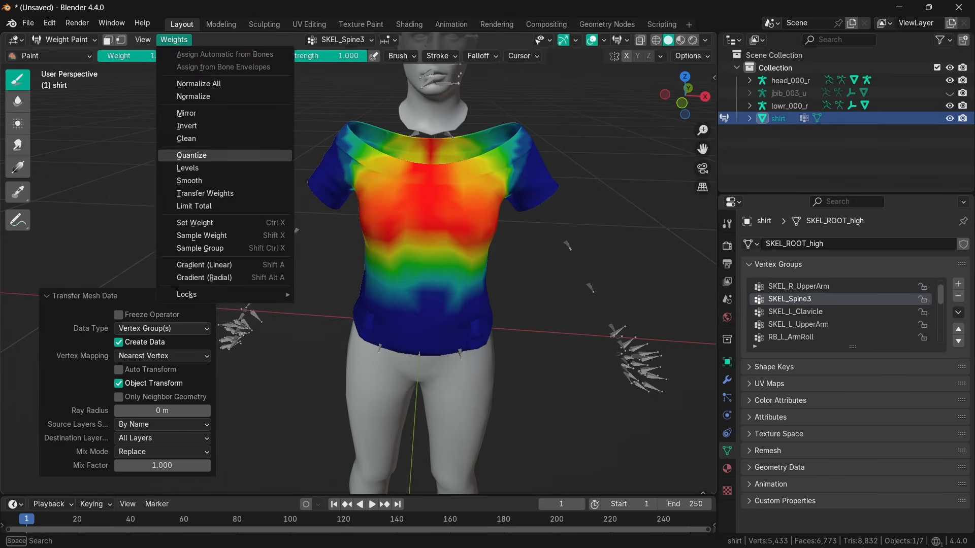
{"action": "left_click", "coordinate": [189, 180]}
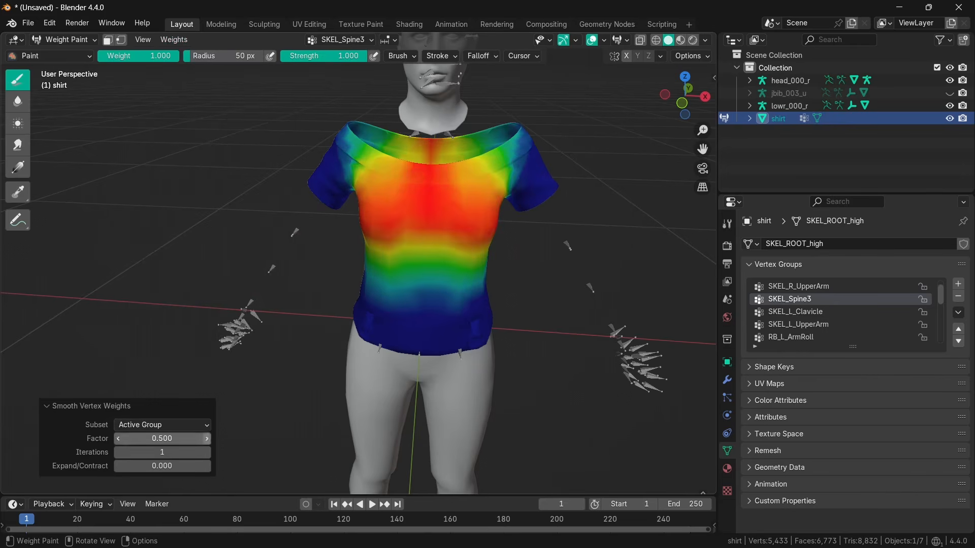
{"action": "left_click", "coordinate": [162, 425]}
{"action": "left_click", "coordinate": [152, 453]}
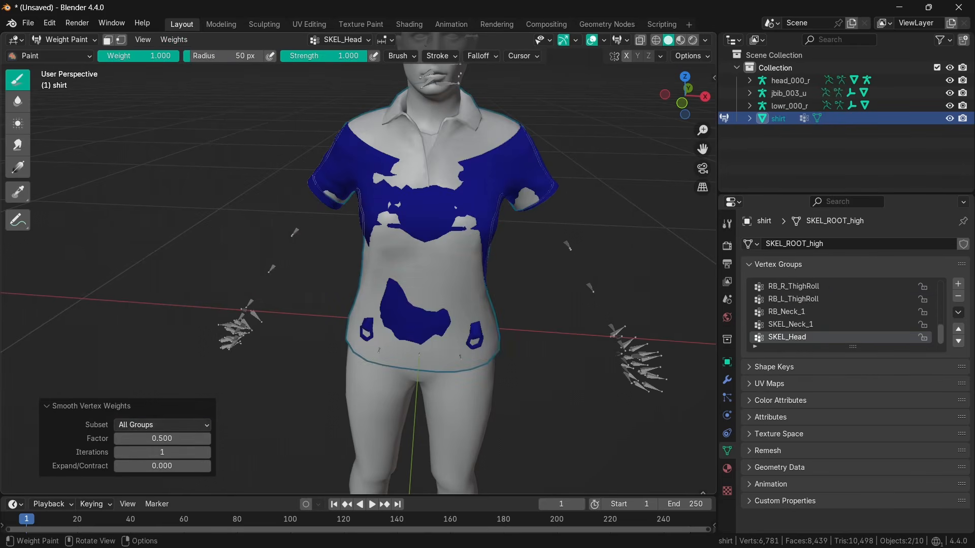
{"action": "left_click", "coordinate": [207, 452]}
- Check the smoothed weights of the shirt's spine and upper arm vertex groups
{"action": "scroll", "coordinate": [838, 324], "scroll_direction": "up", "scroll_amount": 9, "text": "ctrl"}
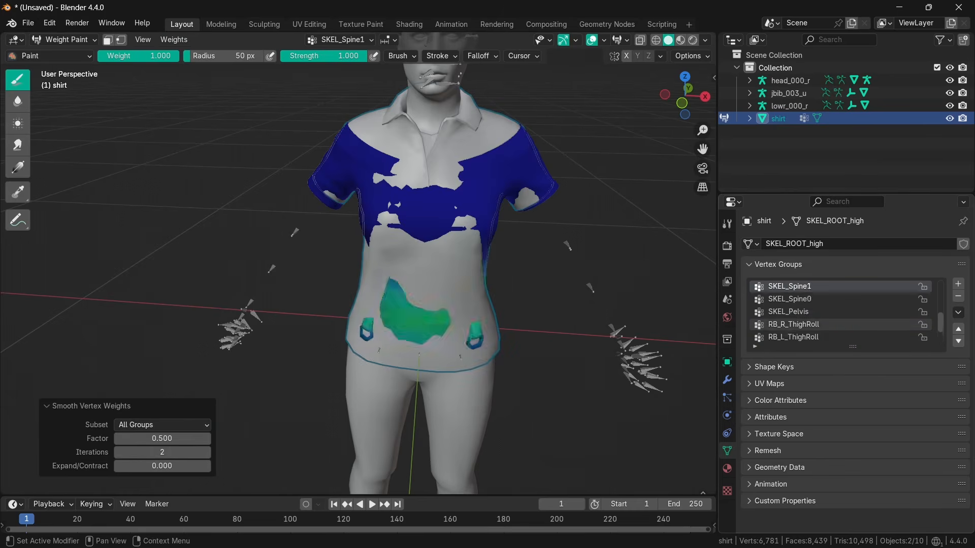
{"action": "scroll", "coordinate": [838, 325], "scroll_direction": "up", "scroll_amount": 6, "text": "ctrl"}
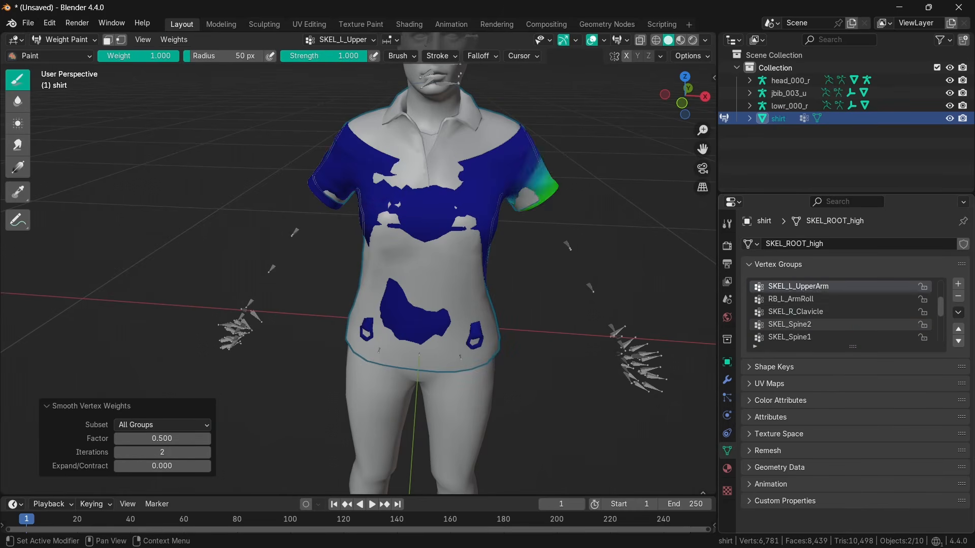
{"action": "scroll", "coordinate": [837, 312], "scroll_direction": "down", "scroll_amount": 1, "text": "ctrl"}
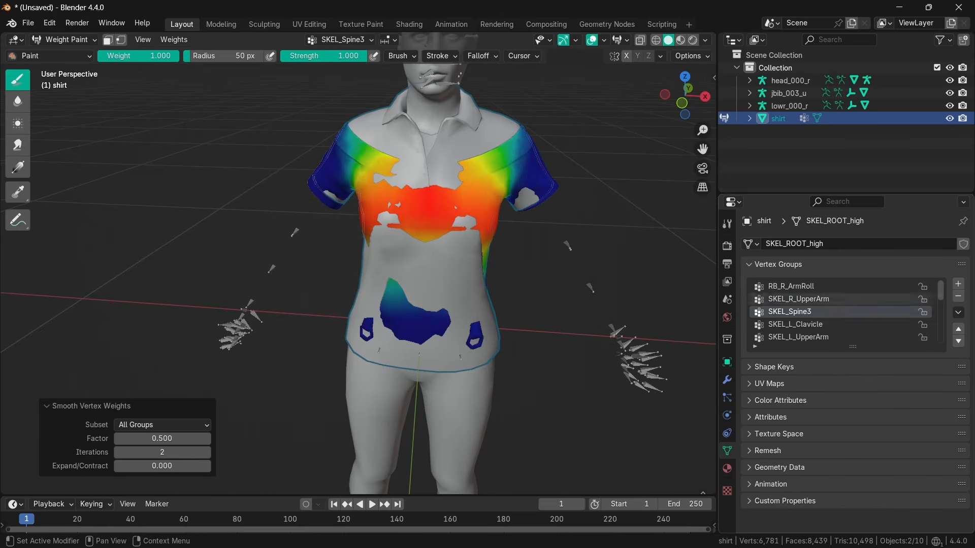
- Switch the shirt to Object Mode and add an Armature deform modifier to it
{"action": "left_click", "coordinate": [64, 39]}
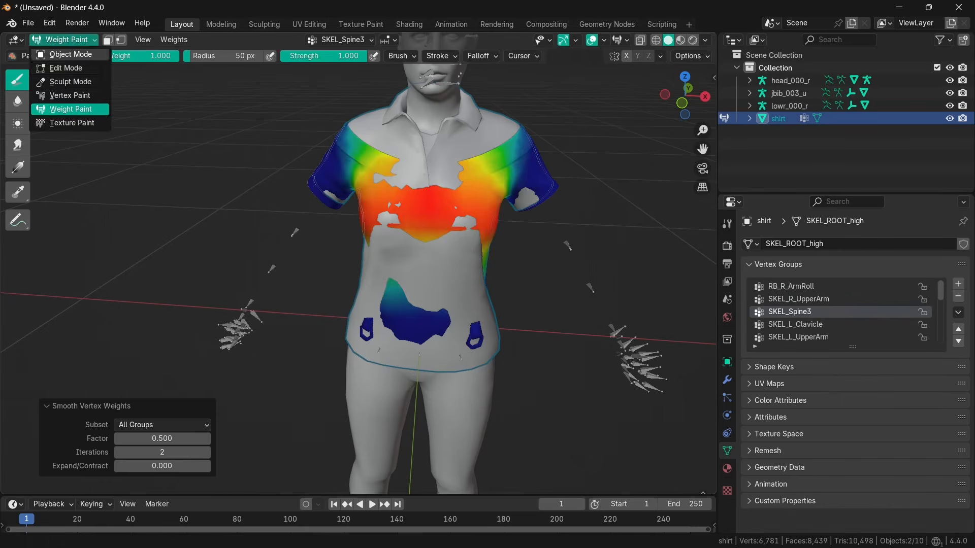
{"action": "left_click", "coordinate": [56, 55]}
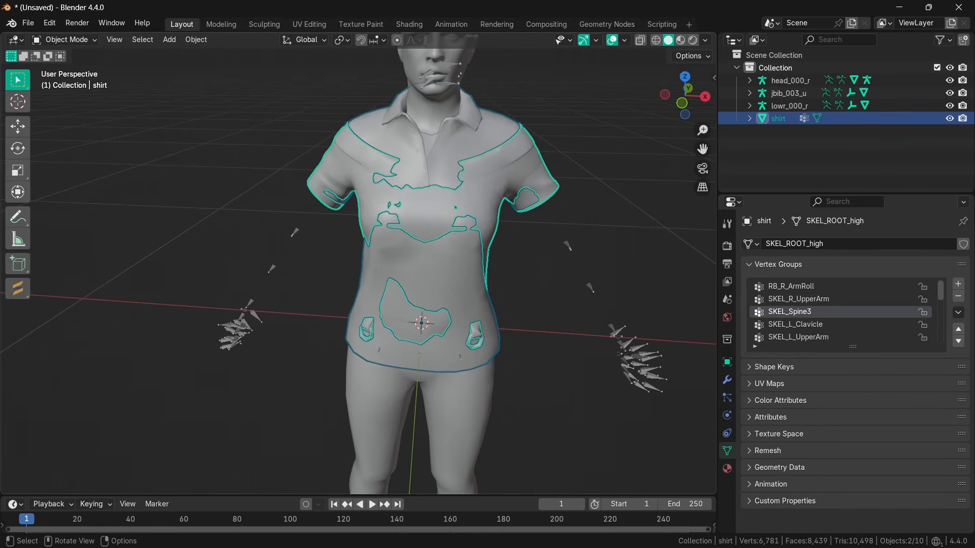
{"action": "left_click", "coordinate": [614, 155]}
{"action": "left_click", "coordinate": [682, 103]}
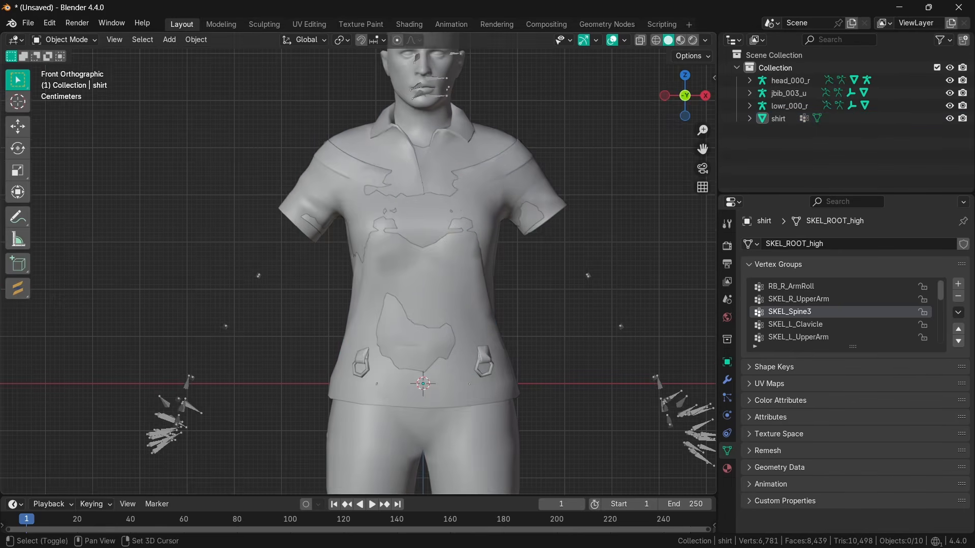
{"action": "middle_click_drag", "start_coordinate": [563, 193], "coordinate": [562, 214], "text": "shift"}
{"action": "left_click", "coordinate": [779, 118]}
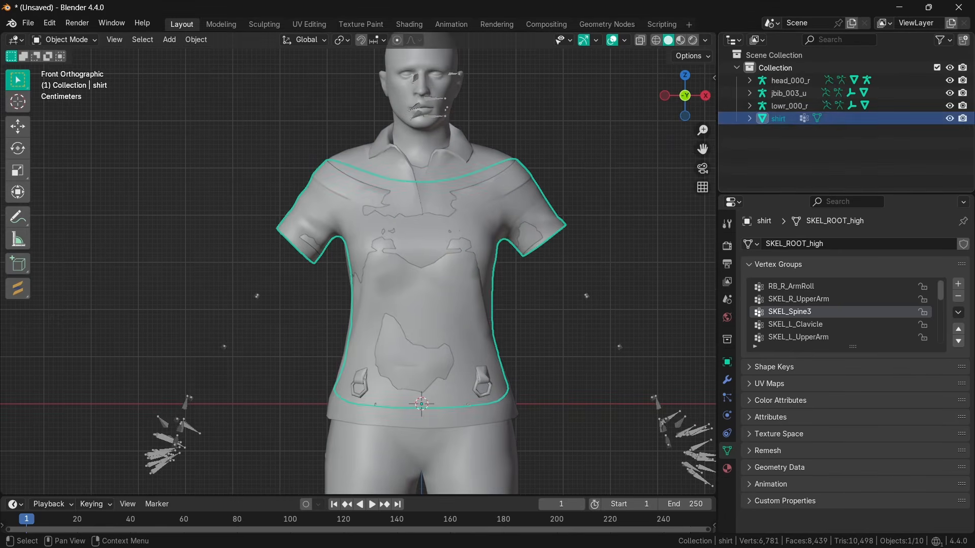
{"action": "left_click", "coordinate": [727, 380]}
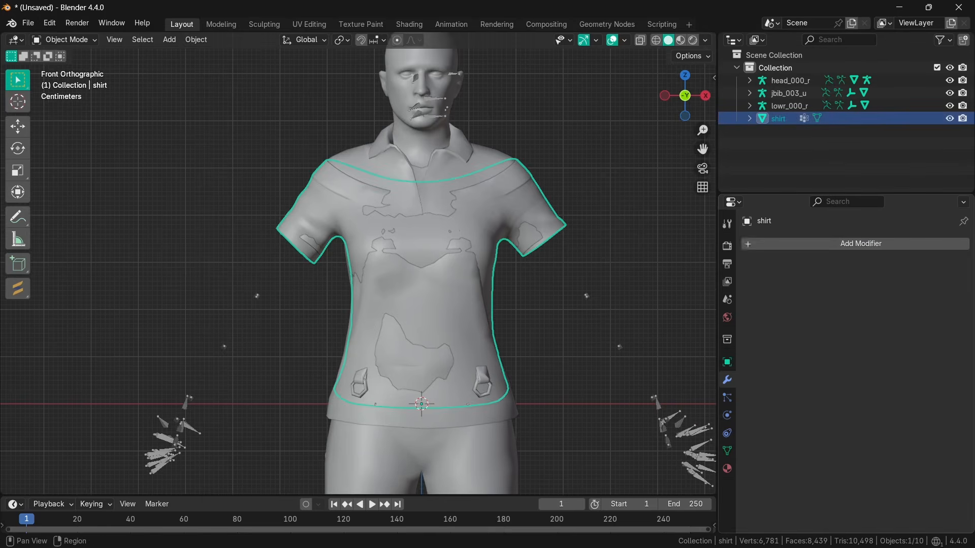
{"action": "left_click", "coordinate": [777, 244]}
{"action": "mouse_move", "coordinate": [757, 289]}
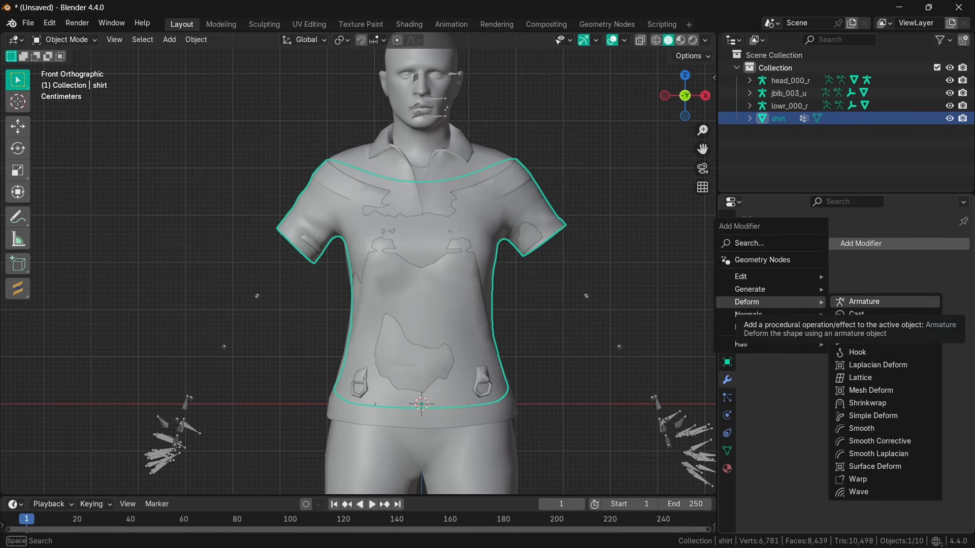
{"action": "left_click", "coordinate": [863, 301]}
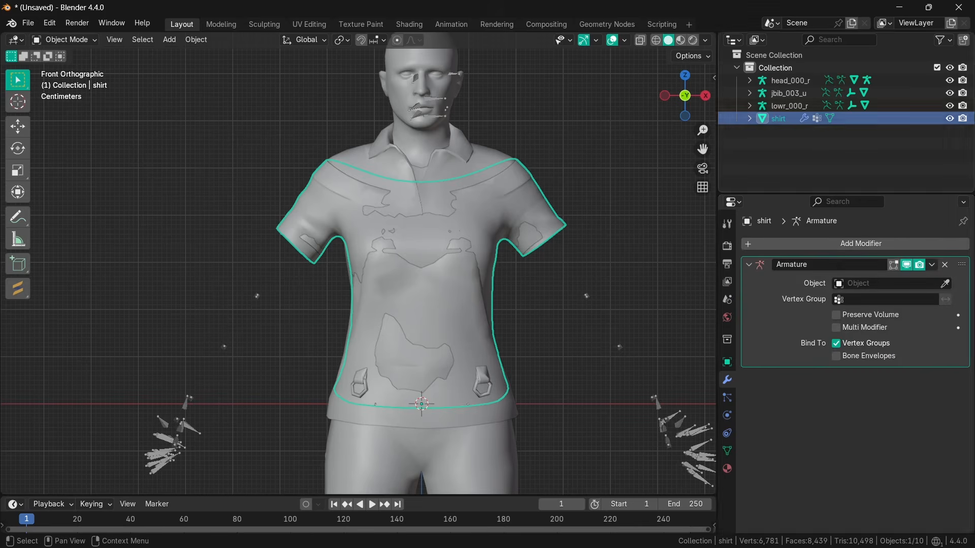
- Hide the lowr_000_r and head_000_r objects and expand the jbib_003_u armature's hierarchy
{"action": "left_click", "coordinate": [945, 284]}
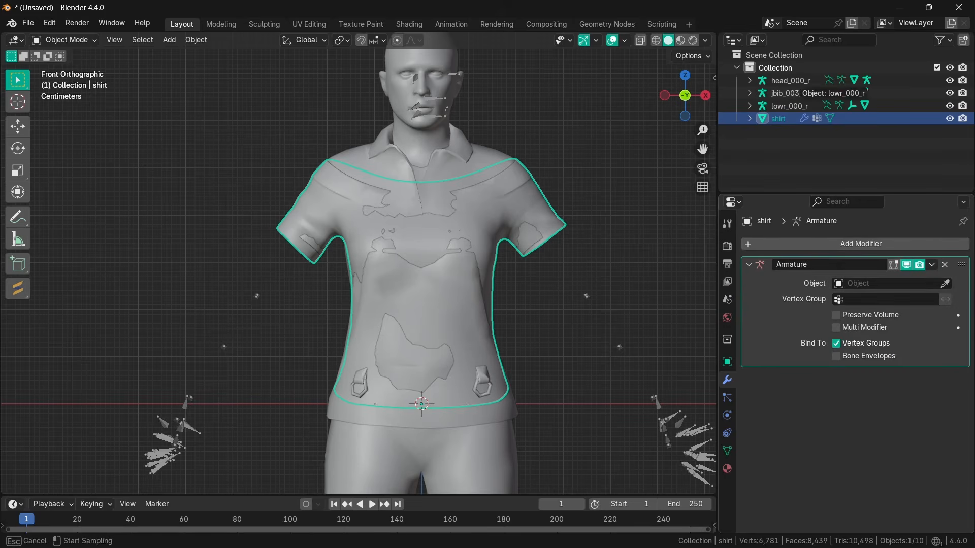
{"action": "key", "text": "Escape"}
{"action": "left_click", "coordinate": [950, 106]}
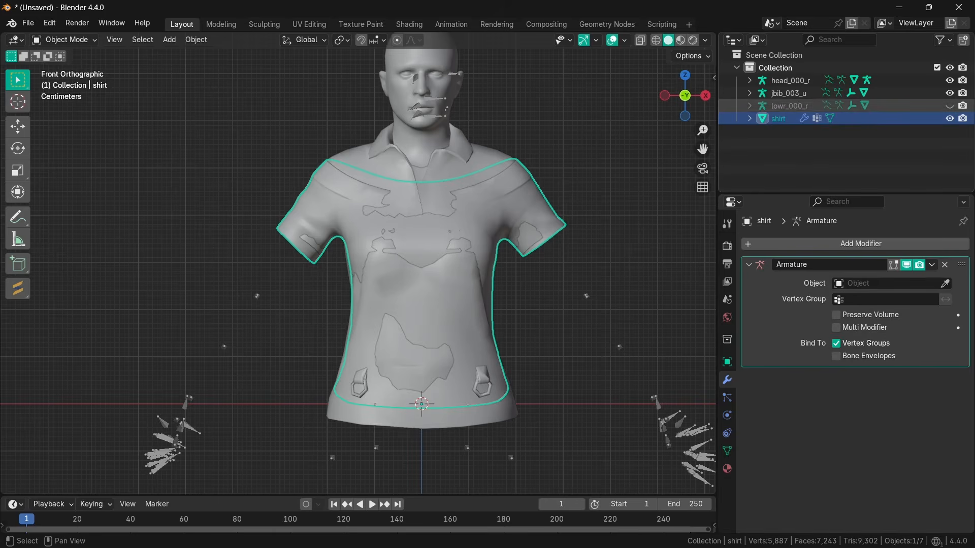
{"action": "left_click", "coordinate": [950, 80]}
{"action": "left_click", "coordinate": [789, 93]}
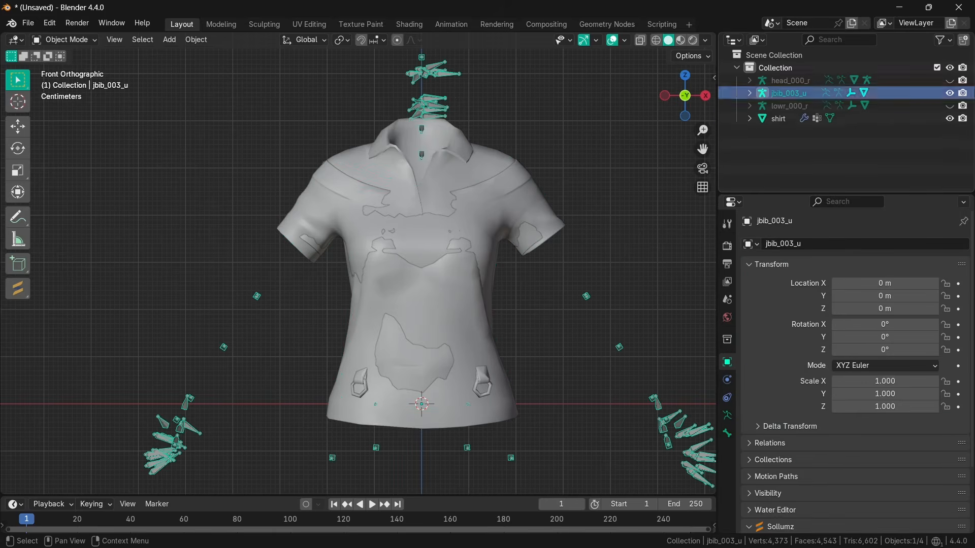
{"action": "left_click", "coordinate": [749, 93]}
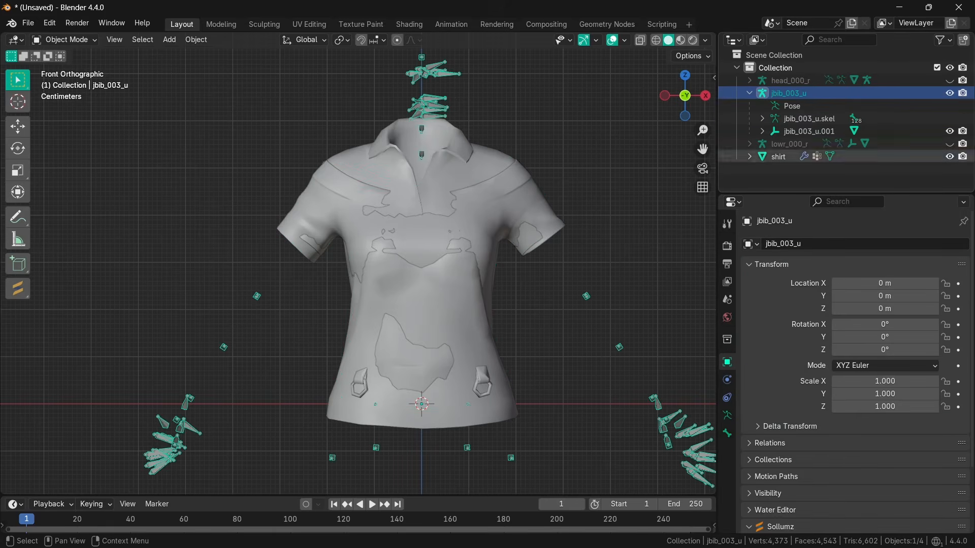
- Assign jbib_003_u as the target object of the shirt's Armature modifier
{"action": "left_click", "coordinate": [778, 157]}
{"action": "left_click", "coordinate": [727, 380]}
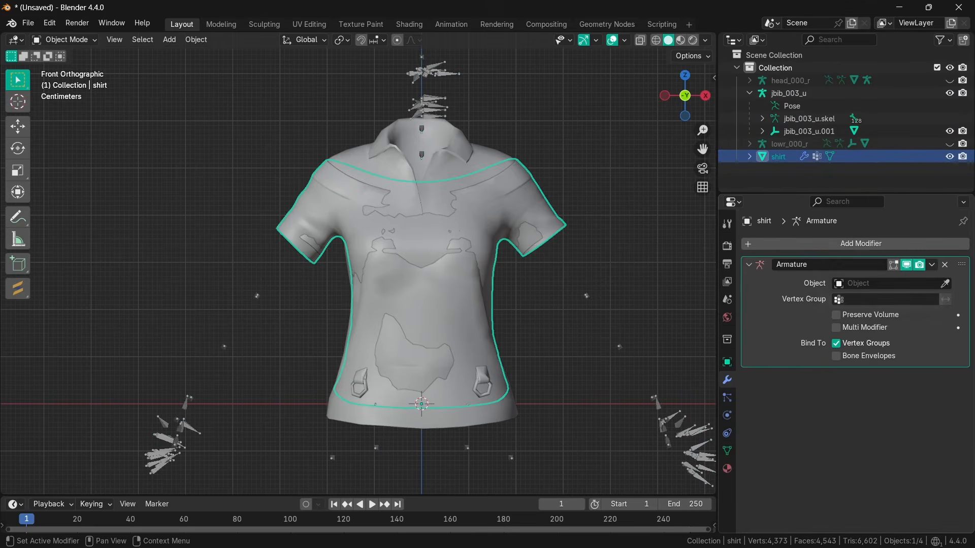
{"action": "left_click", "coordinate": [945, 284]}
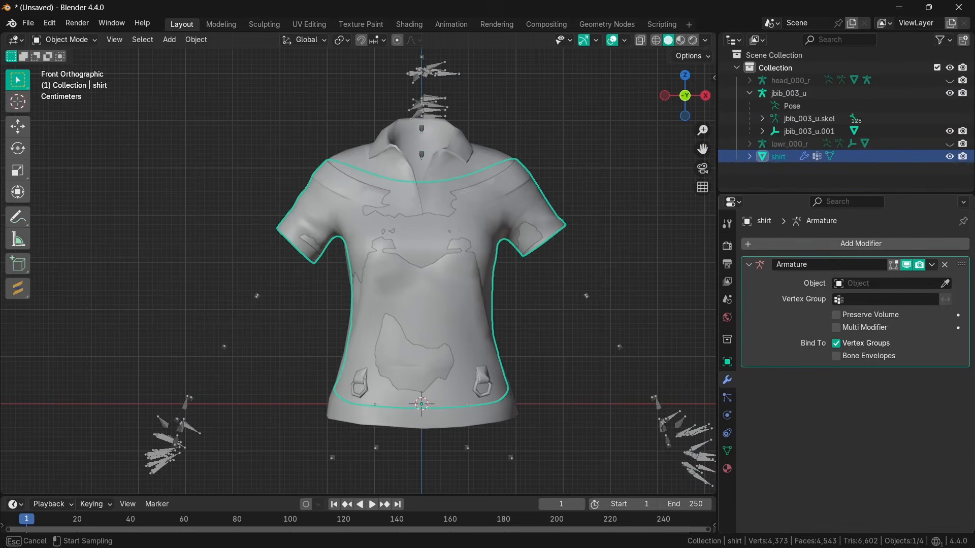
{"action": "left_click", "coordinate": [799, 93]}
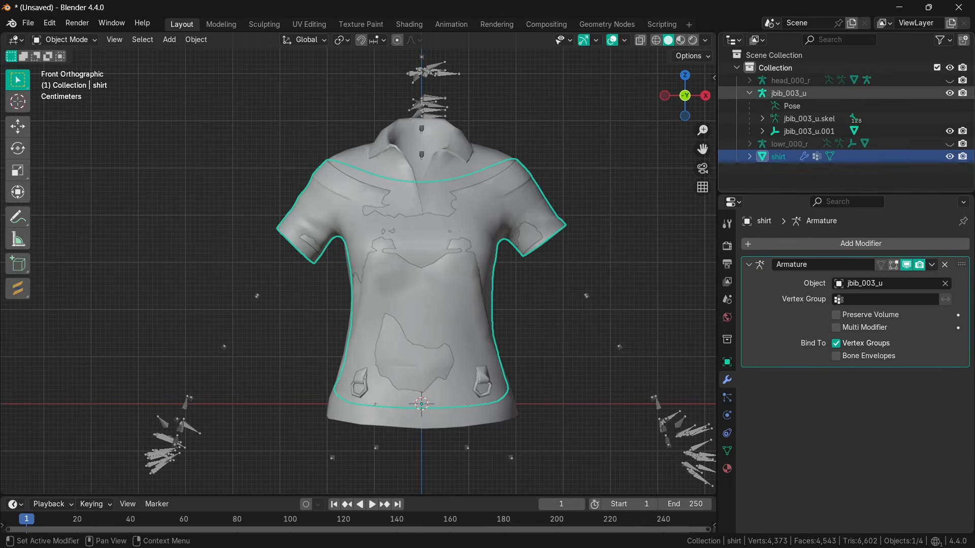
- Put the jbib_003_u armature in Pose Mode and test-rotate its lower spine bones to check the shirt's deformation, cancelling the rotation
{"action": "left_click", "coordinate": [792, 93]}
{"action": "key", "text": "ctrl+Tab"}
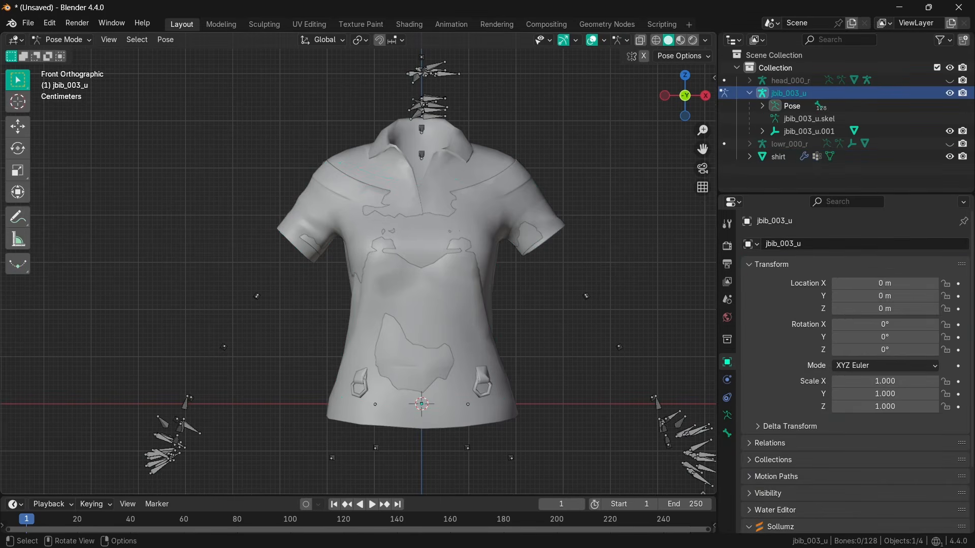
{"action": "left_click", "coordinate": [434, 99]}
{"action": "scroll", "coordinate": [433, 99], "scroll_direction": "down", "scroll_amount": 3}
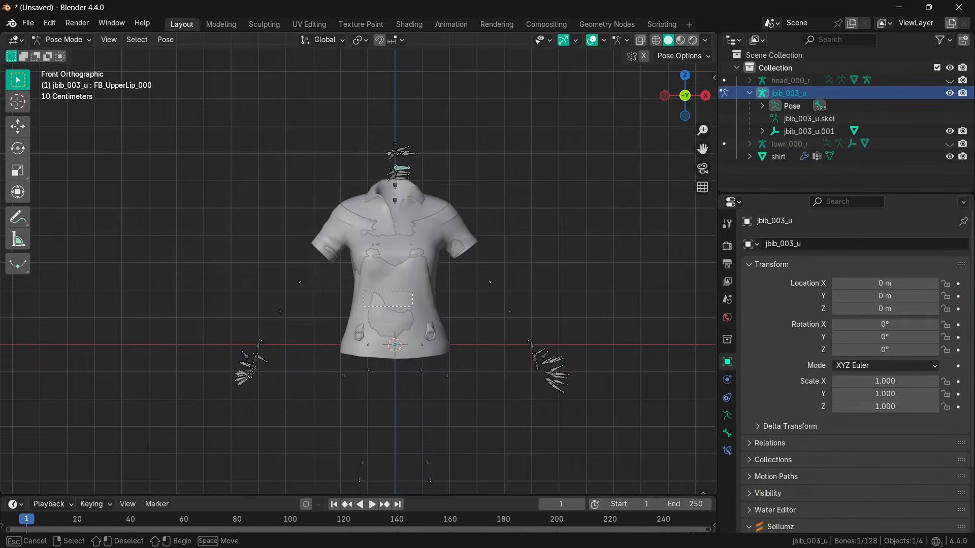
{"action": "key", "text": "r"}
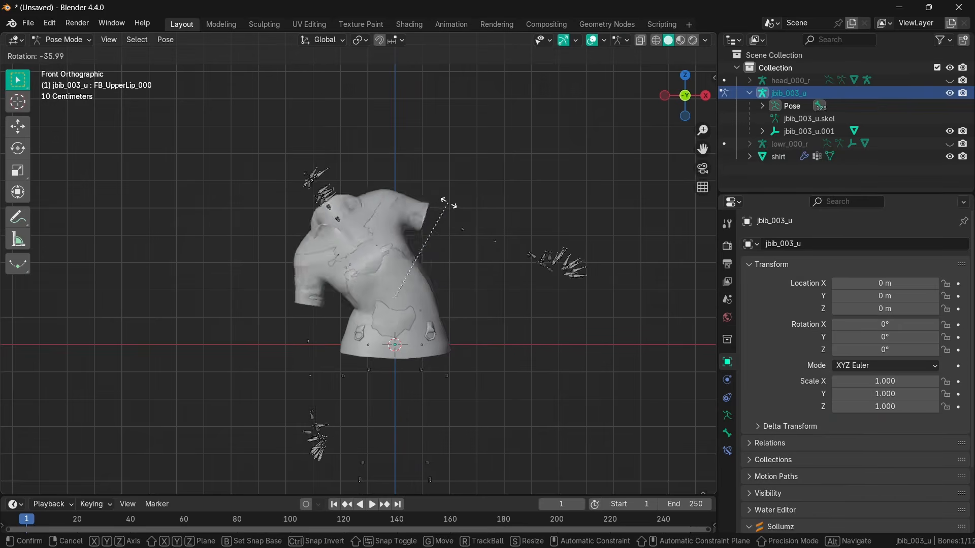
{"action": "key", "text": "Escape"}
- Test-rotate an upper arm and the torso bones to check how the sleeve and body deform, cancelling each rotation
{"action": "left_click_drag", "start_coordinate": [323, 184], "coordinate": [357, 235]}
{"action": "key", "text": "r"}
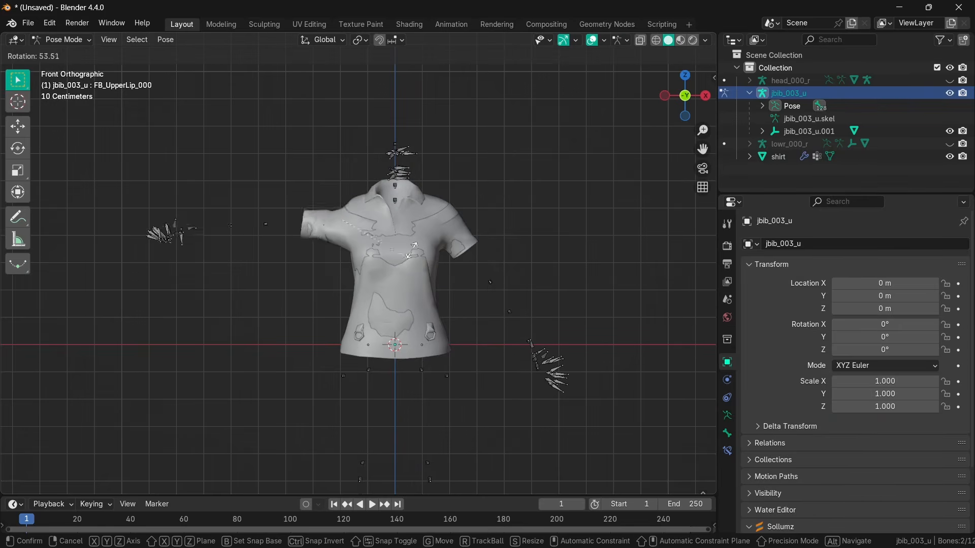
{"action": "scroll", "coordinate": [420, 238], "scroll_direction": "up", "scroll_amount": 3, "text": "alt"}
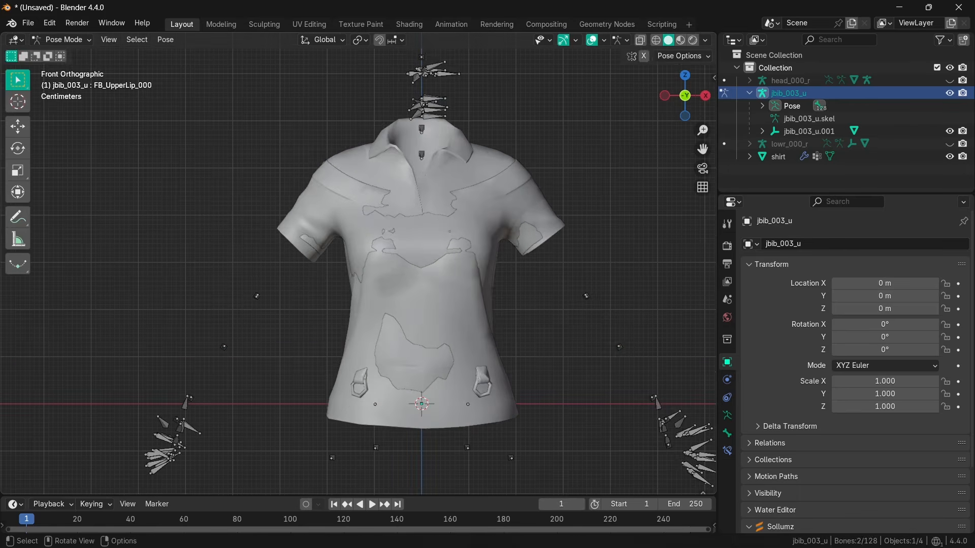
{"action": "key", "text": "Escape"}
{"action": "key", "text": "r"}
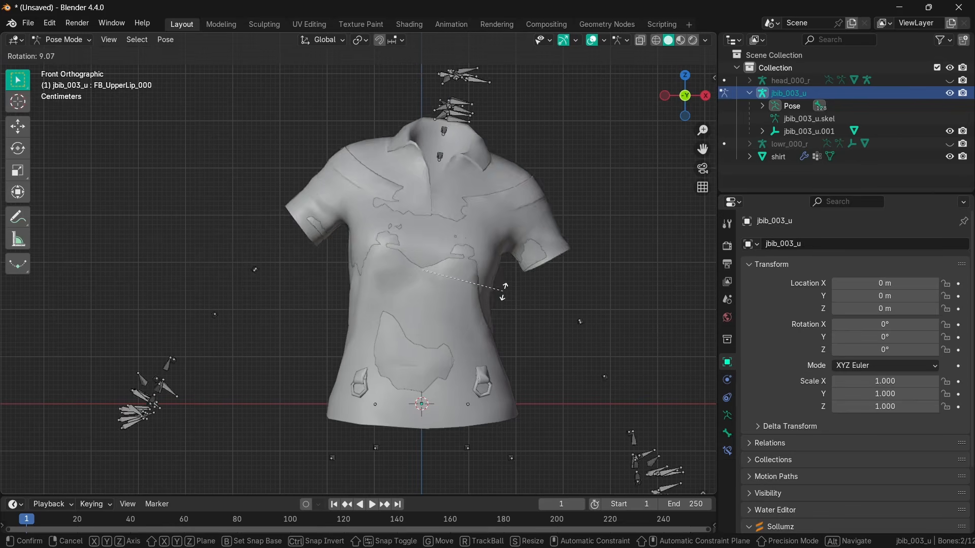
{"action": "key", "text": "Escape"}
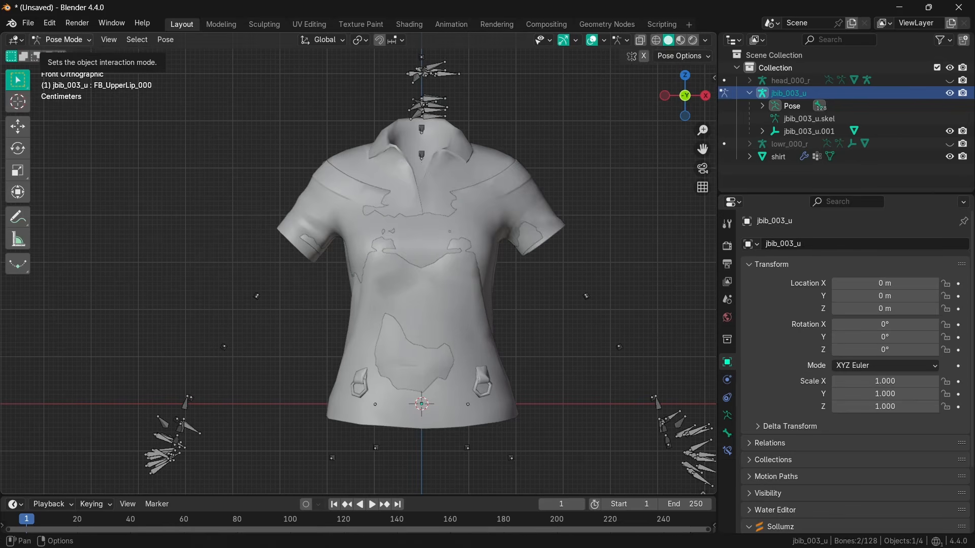
- Return the armature to Object Mode, deselect everything, and hide and collapse jbib_003_u so only the shirt is shown
{"action": "left_click", "coordinate": [61, 40]}
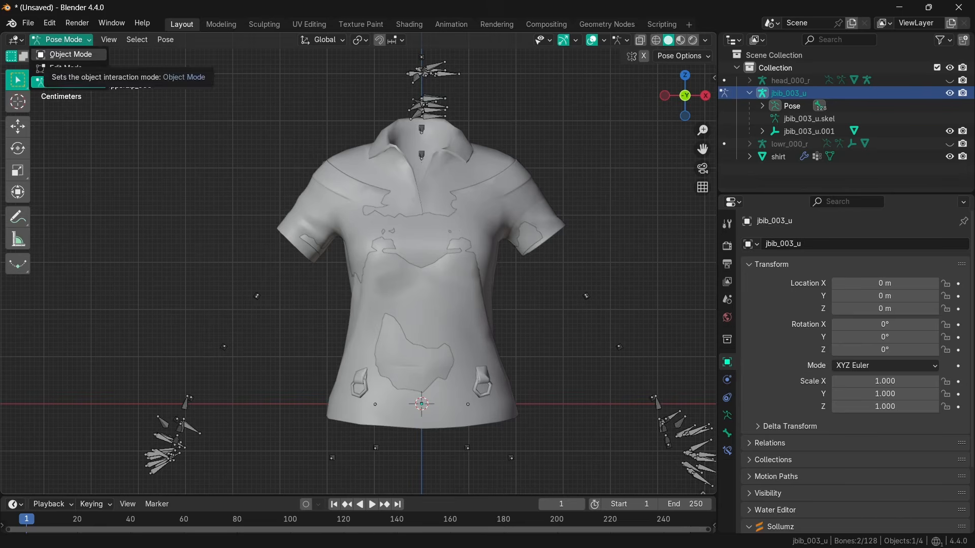
{"action": "left_click", "coordinate": [60, 41]}
{"action": "left_click", "coordinate": [56, 49]}
{"action": "scroll", "coordinate": [289, 214], "scroll_direction": "down", "scroll_amount": 2}
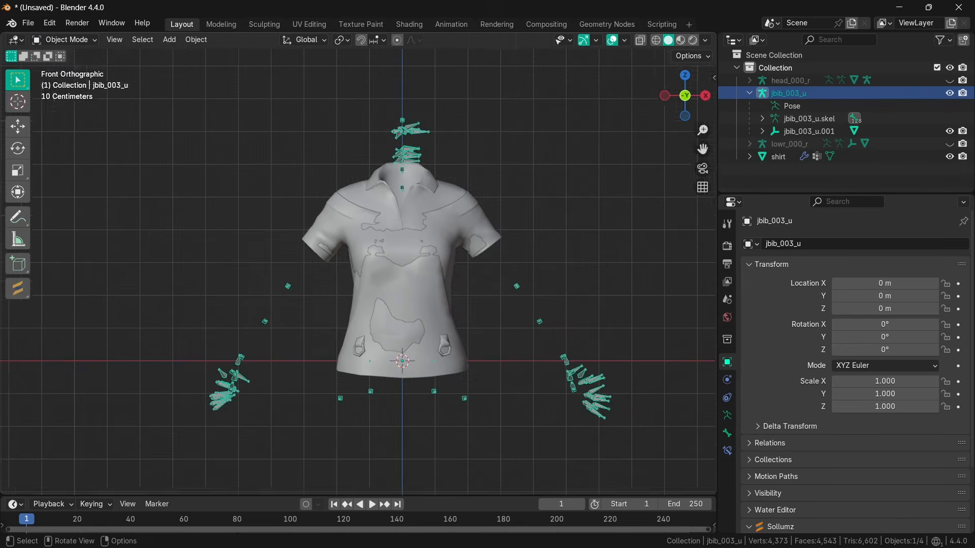
{"action": "key", "text": "alt+a"}
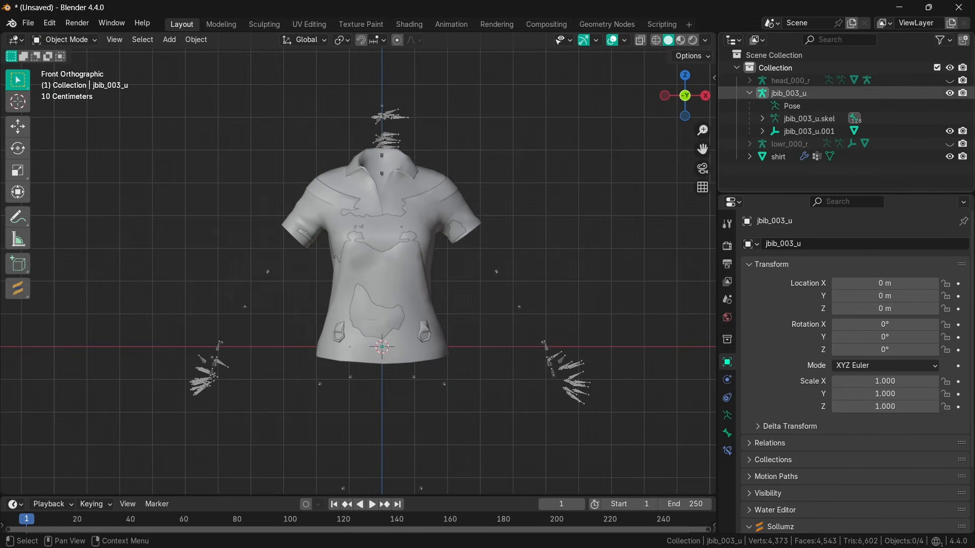
{"action": "left_click", "coordinate": [949, 93]}
{"action": "left_click", "coordinate": [749, 93]}
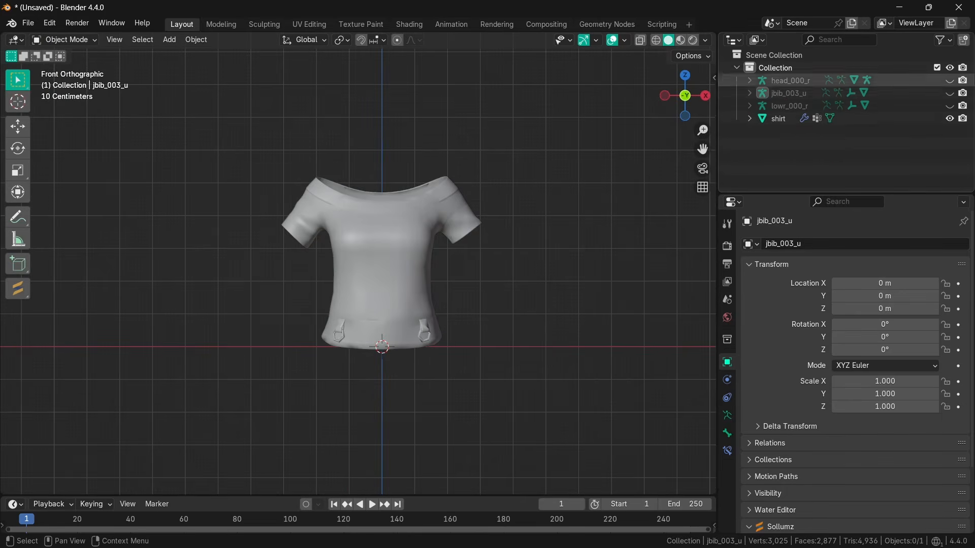
- Switch the viewport to Material Preview shading and show the selected shirt's material properties
{"action": "left_click", "coordinate": [681, 40]}
{"action": "scroll", "coordinate": [358, 264], "scroll_direction": "up", "scroll_amount": 3}
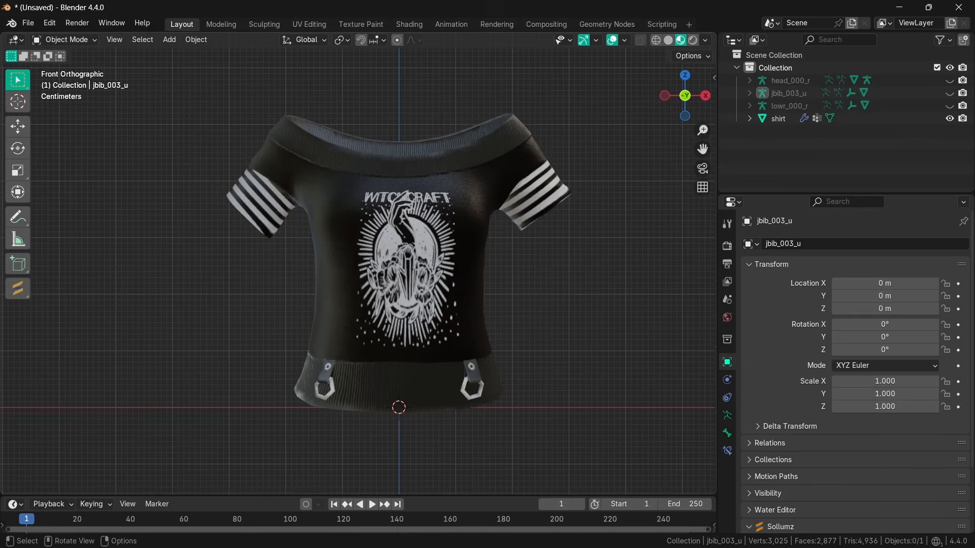
{"action": "left_click", "coordinate": [778, 118]}
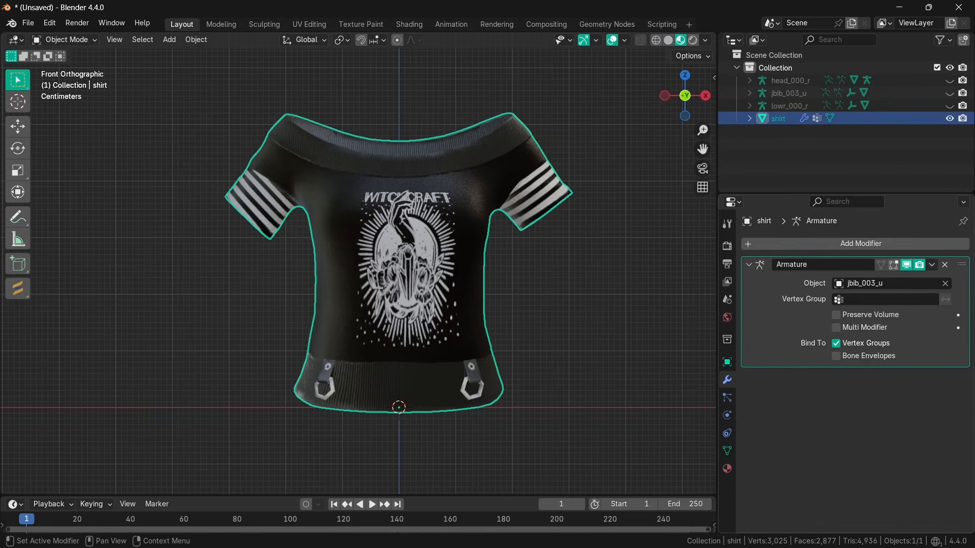
{"action": "left_click", "coordinate": [727, 468]}
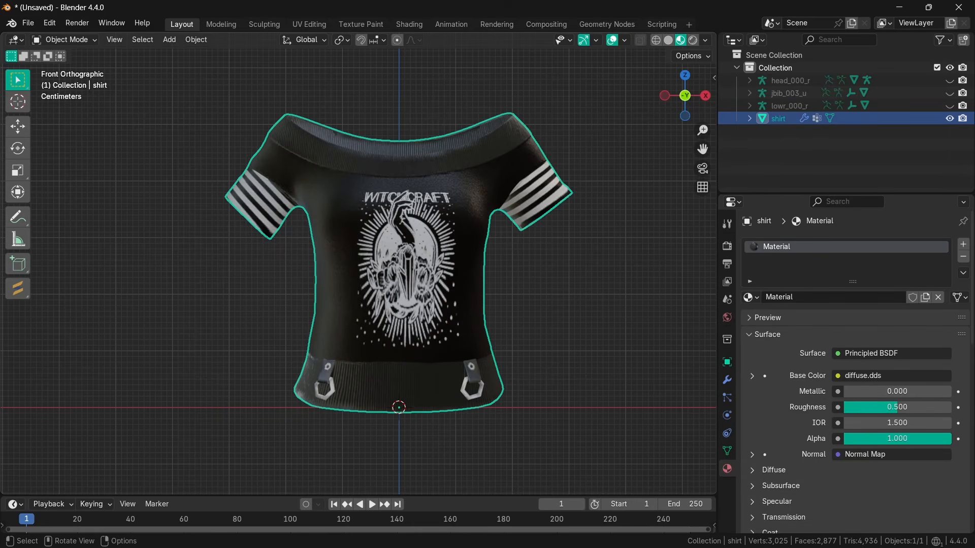
- Bring up the Sollumz Shader Tools for drawables and reveal the shader list's name filter
{"action": "key", "text": "n"}
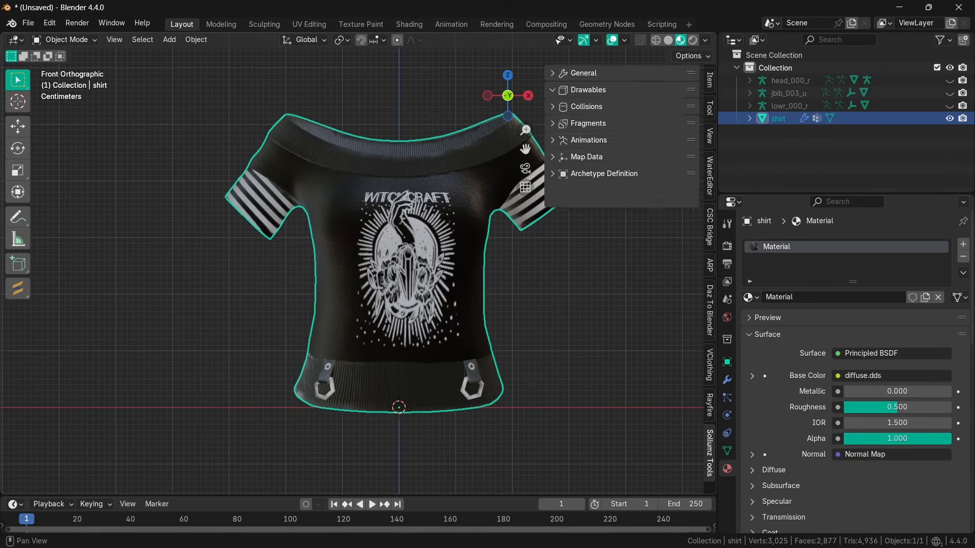
{"action": "left_click", "coordinate": [588, 89]}
{"action": "left_click", "coordinate": [600, 120]}
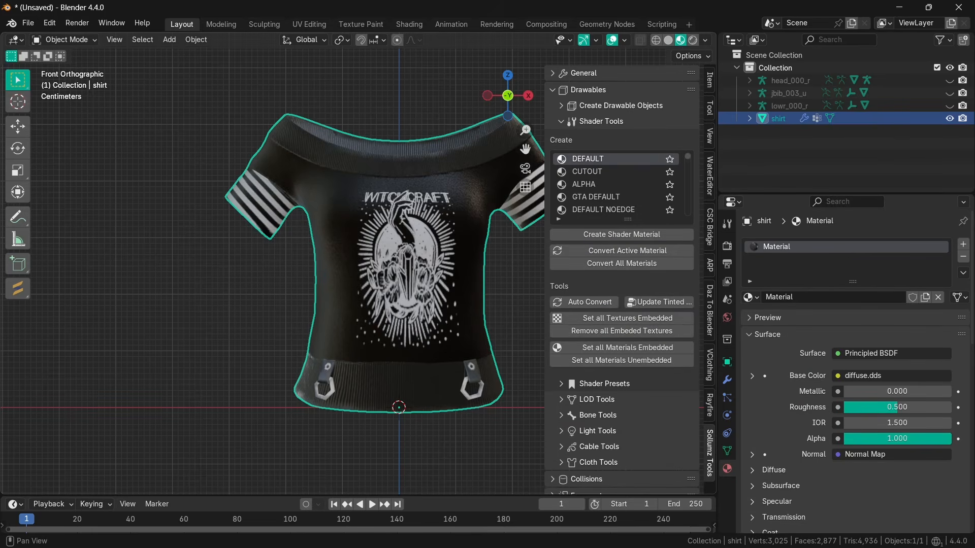
{"action": "left_click", "coordinate": [559, 219]}
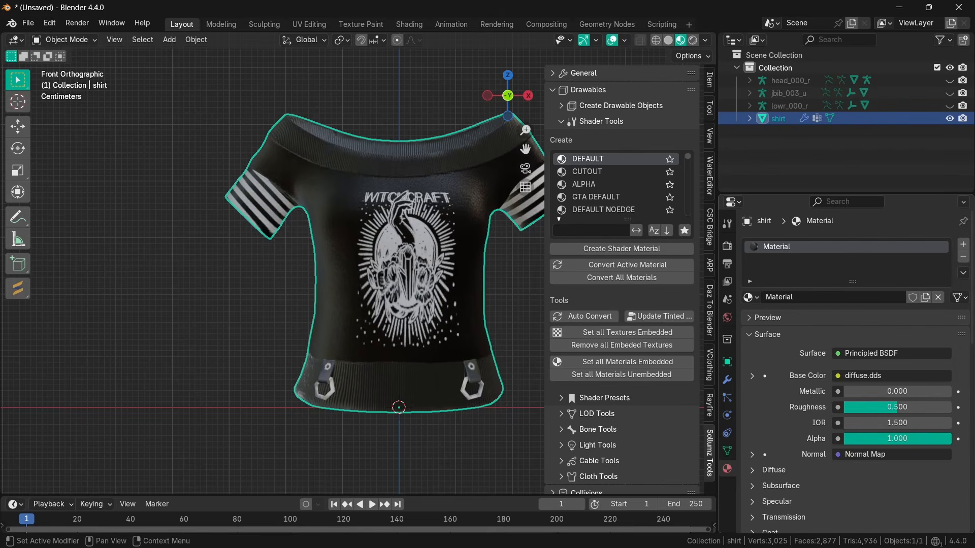
- Remove the shirt's existing material and create a Sollumz PED shader material for it, filtering the shaders by "ped"
{"action": "left_click", "coordinate": [963, 257]}
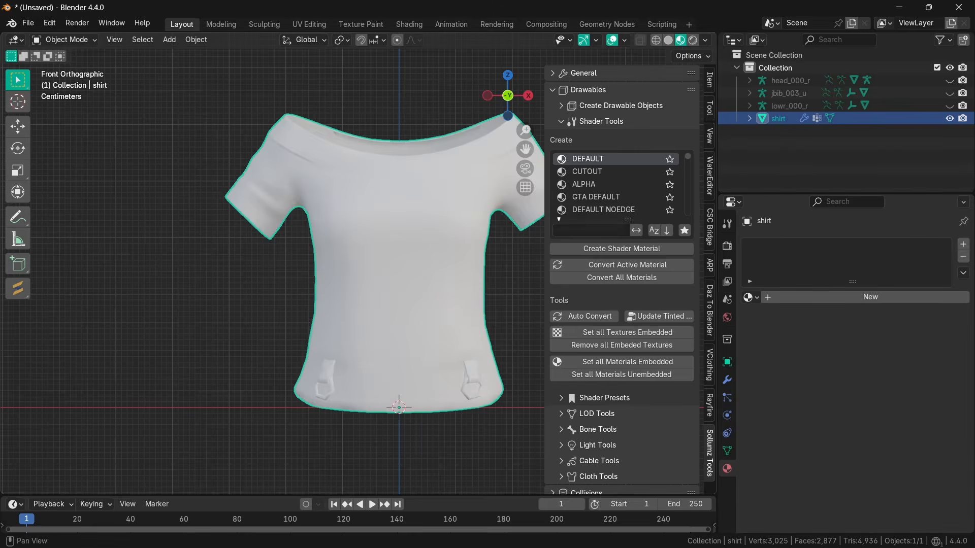
{"action": "left_click", "coordinate": [591, 230]}
{"action": "type", "text": "ped"}
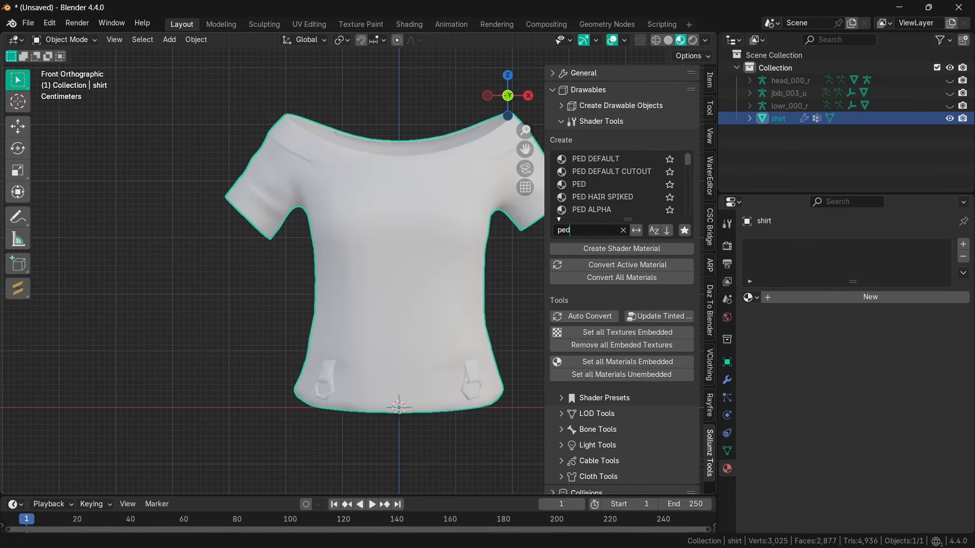
{"action": "left_click", "coordinate": [592, 184]}
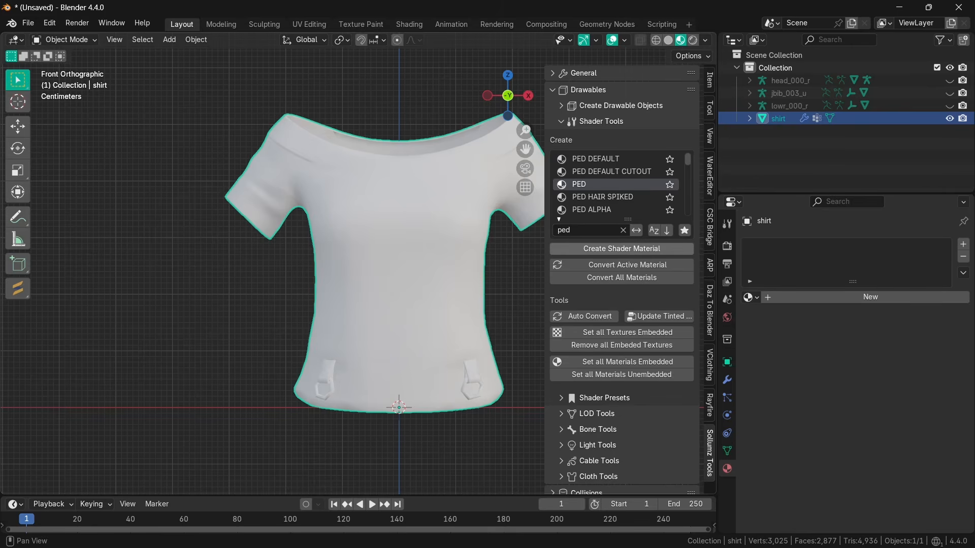
{"action": "left_click", "coordinate": [621, 248]}
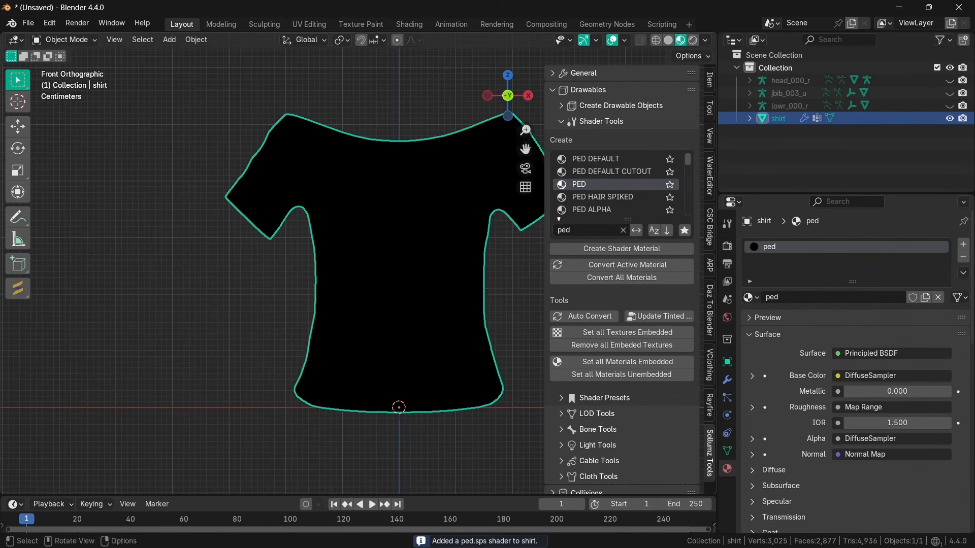
- Expand the ped material's Sollumz Texture Parameters, collapse its Surface and Settings sections, and widen the properties area
{"action": "left_click", "coordinate": [767, 335]}
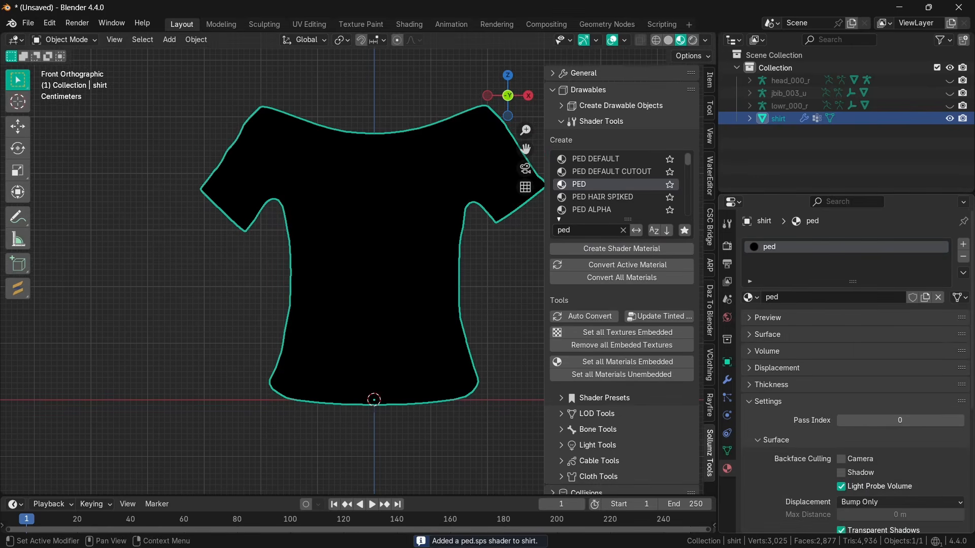
{"action": "left_click", "coordinate": [767, 402]}
{"action": "left_click", "coordinate": [780, 418]}
{"action": "scroll", "coordinate": [780, 418], "scroll_direction": "down", "scroll_amount": 2}
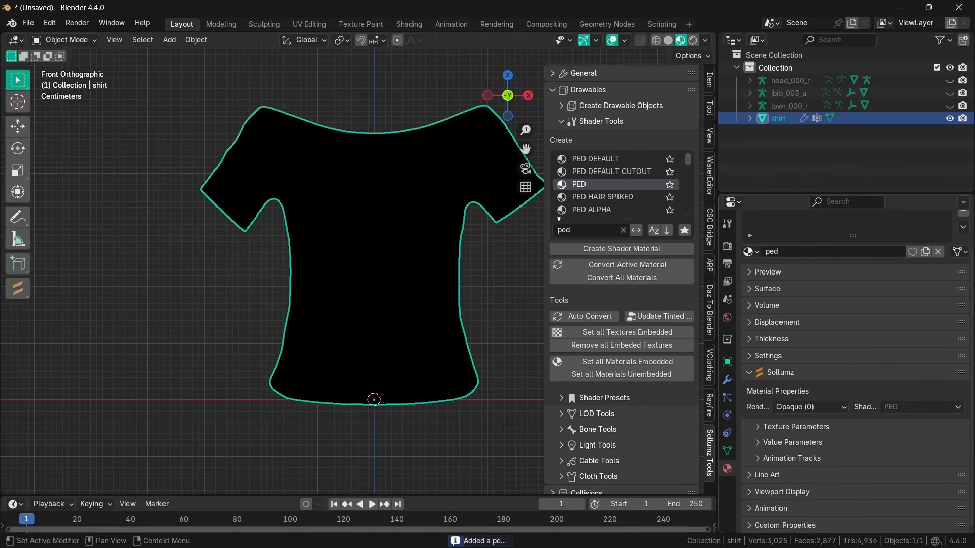
{"action": "left_click", "coordinate": [795, 426]}
{"action": "scroll", "coordinate": [795, 426], "scroll_direction": "down", "scroll_amount": 6}
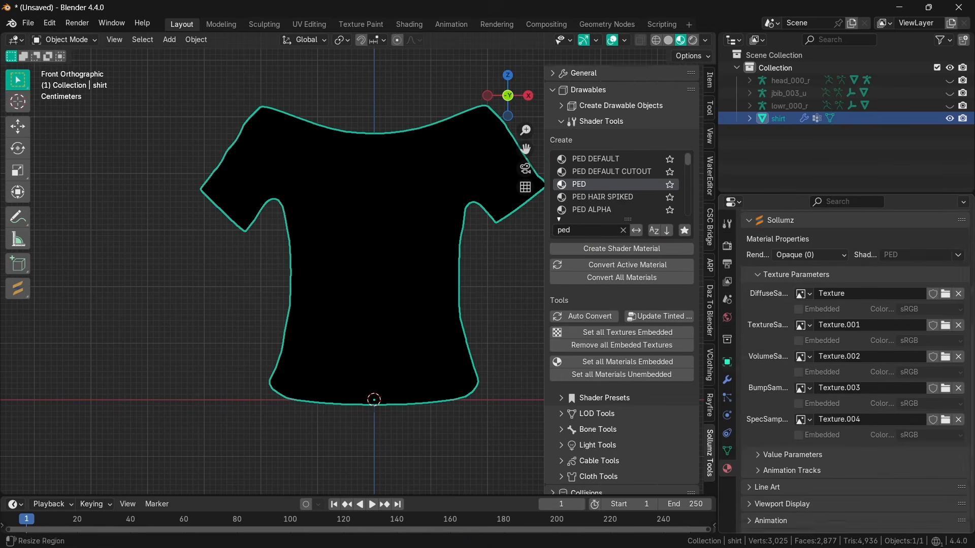
{"action": "left_click_drag", "start_coordinate": [718, 284], "coordinate": [621, 284]}
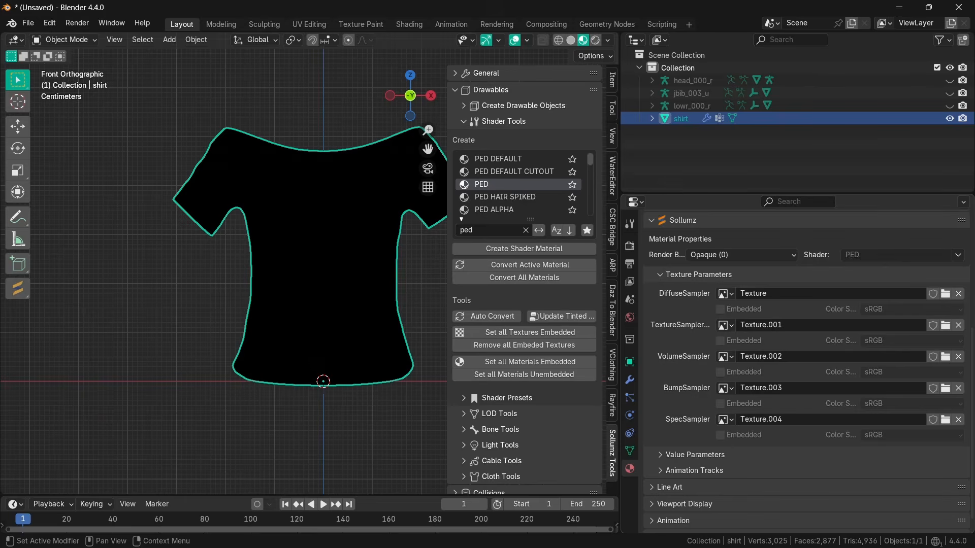
- Switch to File Explorer and review the diffuse, normal and spec DDS textures in the shirt folder
{"action": "key", "text": "alt+Tab"}
{"action": "key", "text": "alt+Tab"}
{"action": "key", "text": "alt+Tab"}
{"action": "key", "text": "alt+Tab"}
{"action": "key", "text": "alt+Tab"}
{"action": "key", "text": "alt+Tab"}
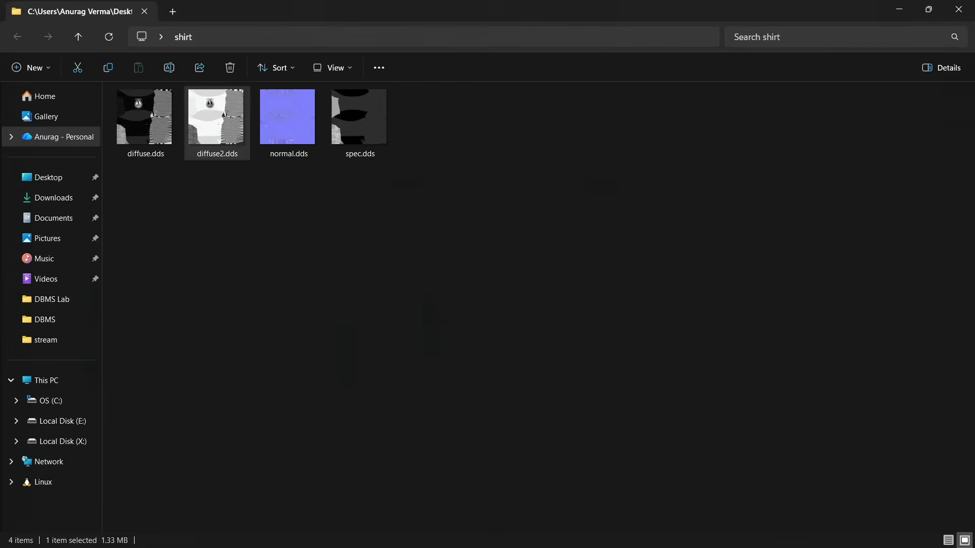
{"action": "left_click", "coordinate": [145, 124]}
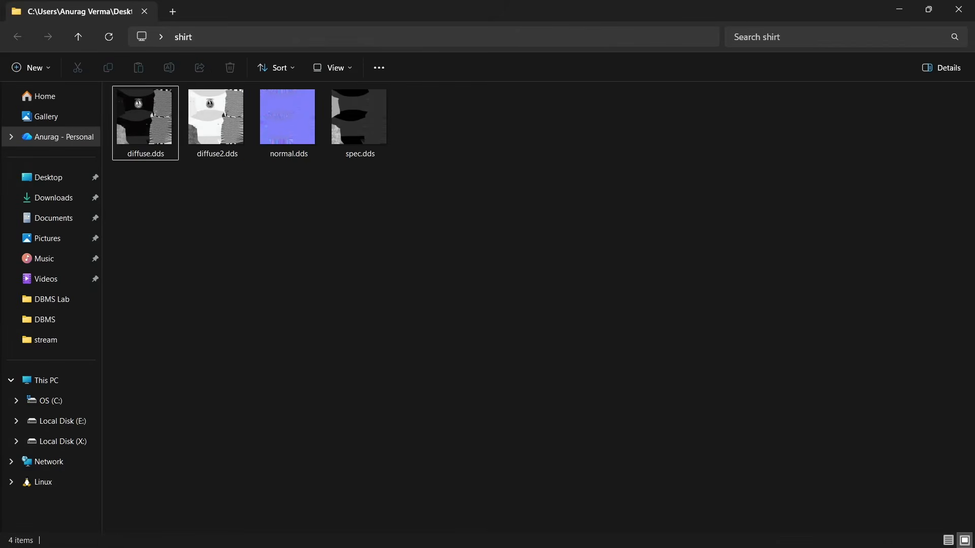
{"action": "left_click_drag", "start_coordinate": [424, 212], "coordinate": [128, 124]}
{"action": "left_click", "coordinate": [406, 218]}
{"action": "left_click_drag", "start_coordinate": [224, 174], "coordinate": [146, 131]}
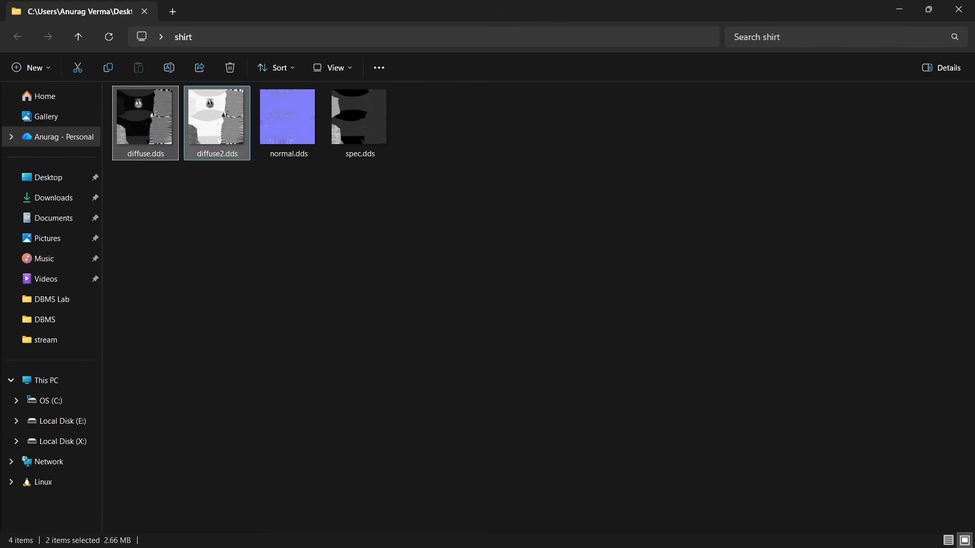
{"action": "left_click", "coordinate": [289, 123]}
{"action": "left_click", "coordinate": [360, 123]}
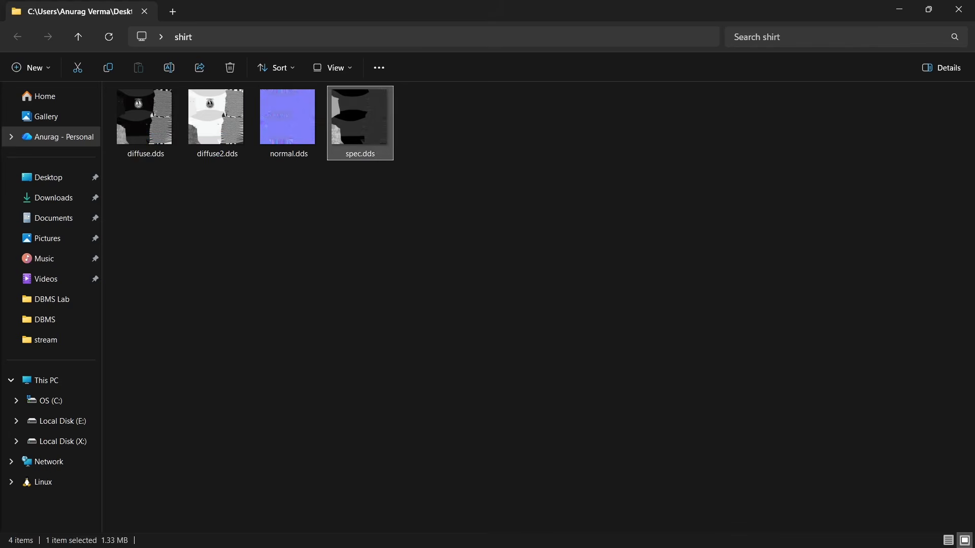
{"action": "left_click", "coordinate": [351, 213]}
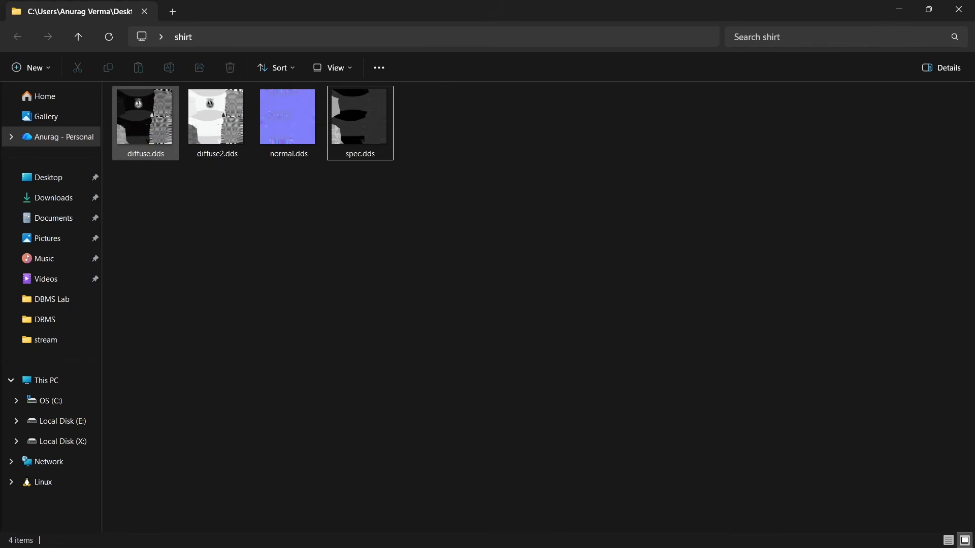
{"action": "left_click_drag", "start_coordinate": [238, 191], "coordinate": [149, 118]}
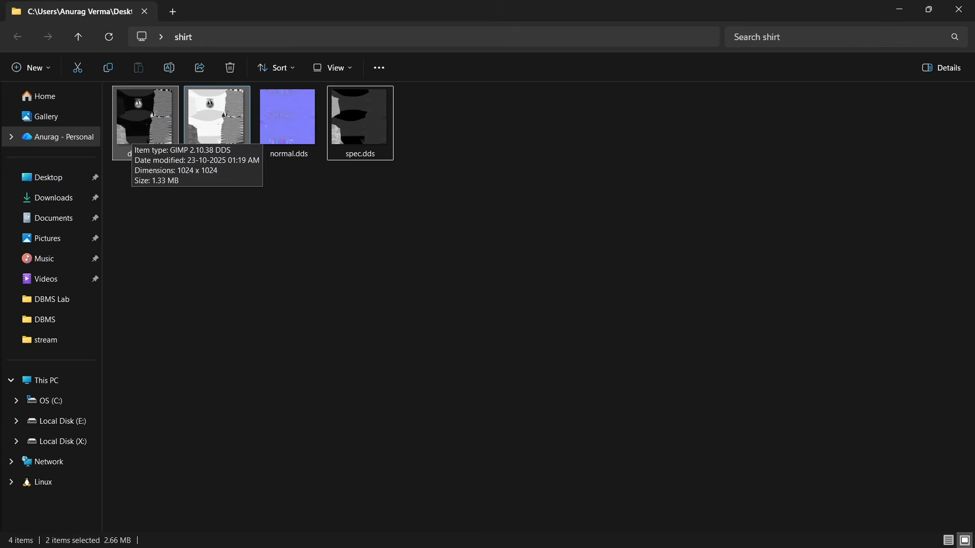
{"action": "left_click", "coordinate": [287, 119]}
{"action": "left_click", "coordinate": [360, 122]}
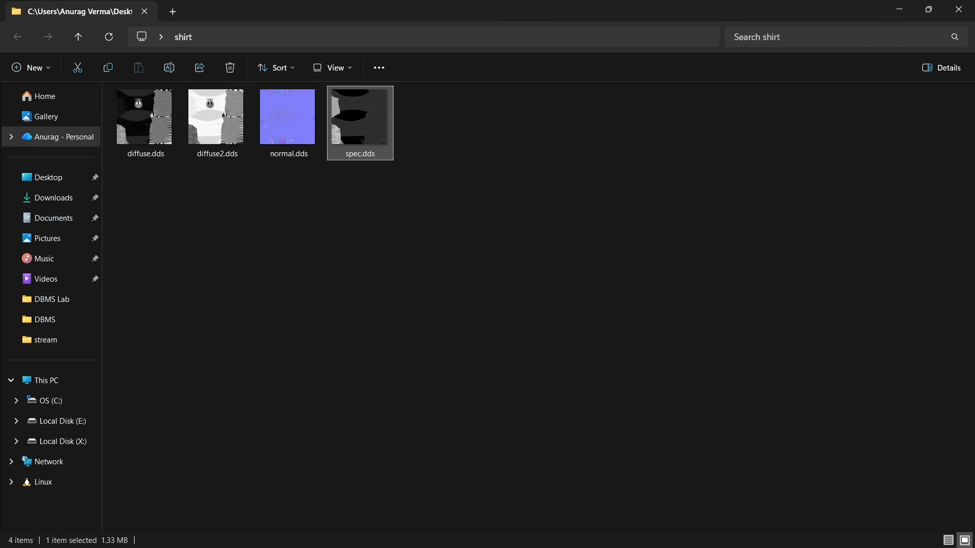
{"action": "left_click", "coordinate": [406, 238]}
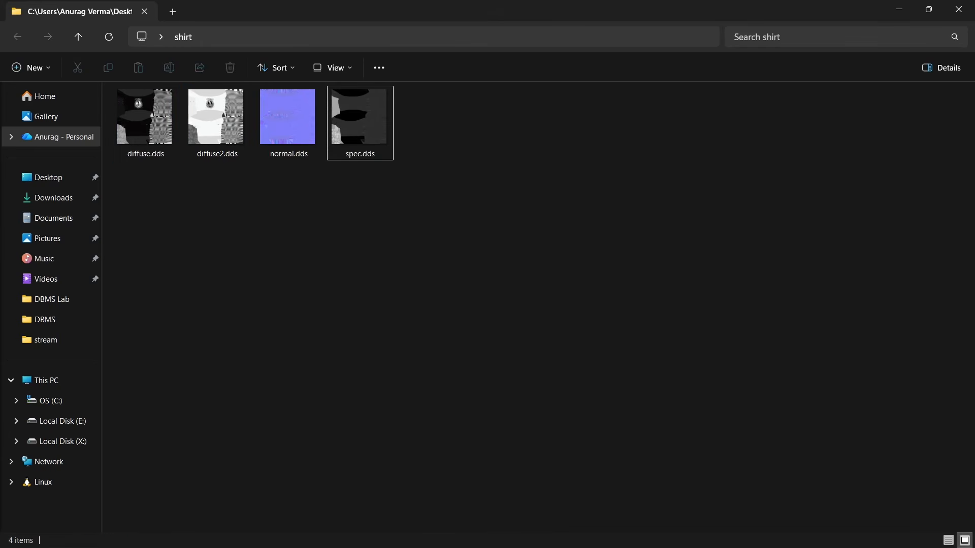
- Rename the texture diffuse.dds as jbib_diff_000_a_uni.dds
{"action": "left_click", "coordinate": [145, 122]}
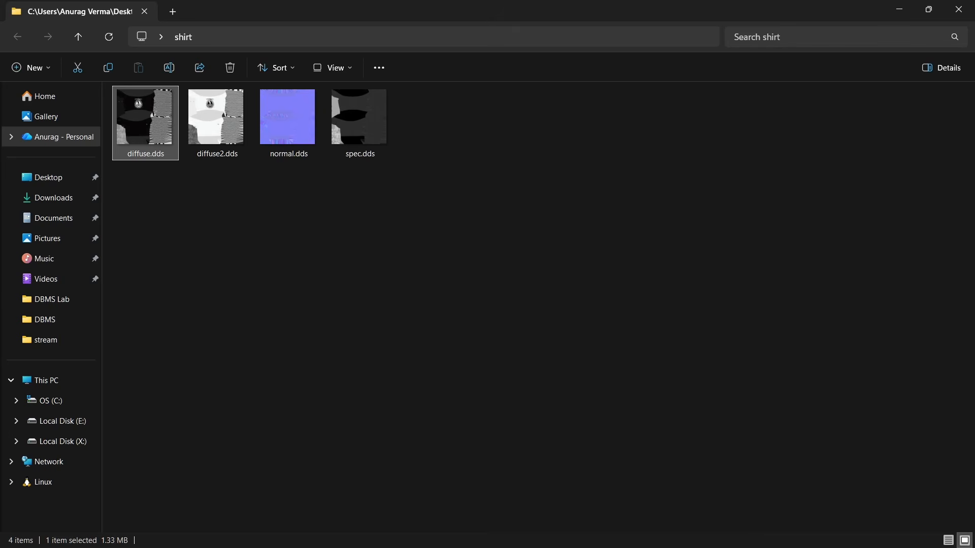
{"action": "key", "text": "F2"}
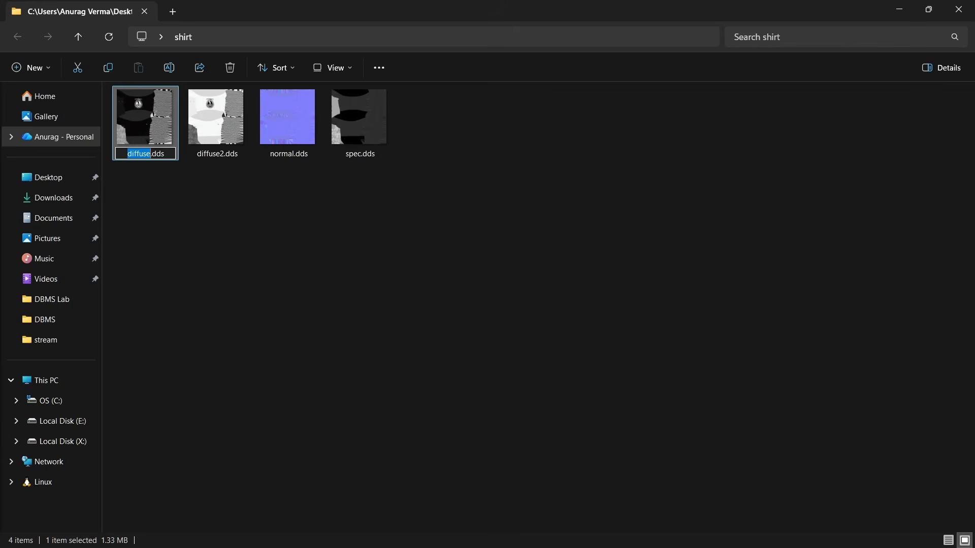
{"action": "type", "text": "jbib_diff_000"}
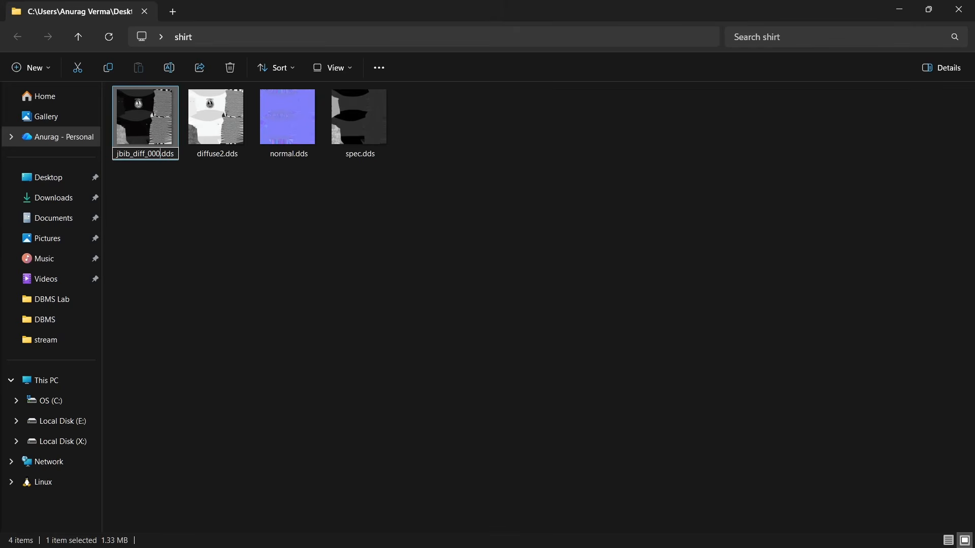
{"action": "type", "text": "_a"}
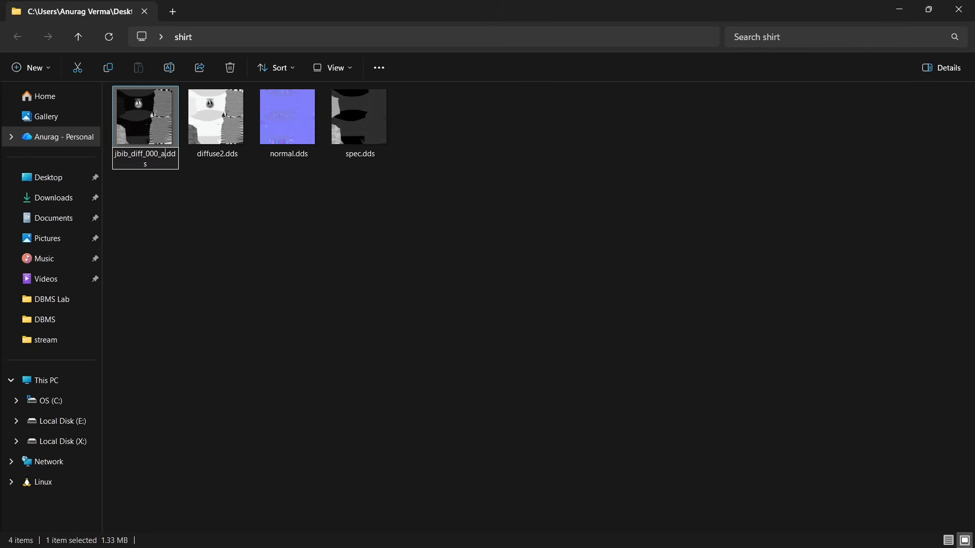
{"action": "type", "text": "_uni"}
{"action": "key", "text": "Return"}
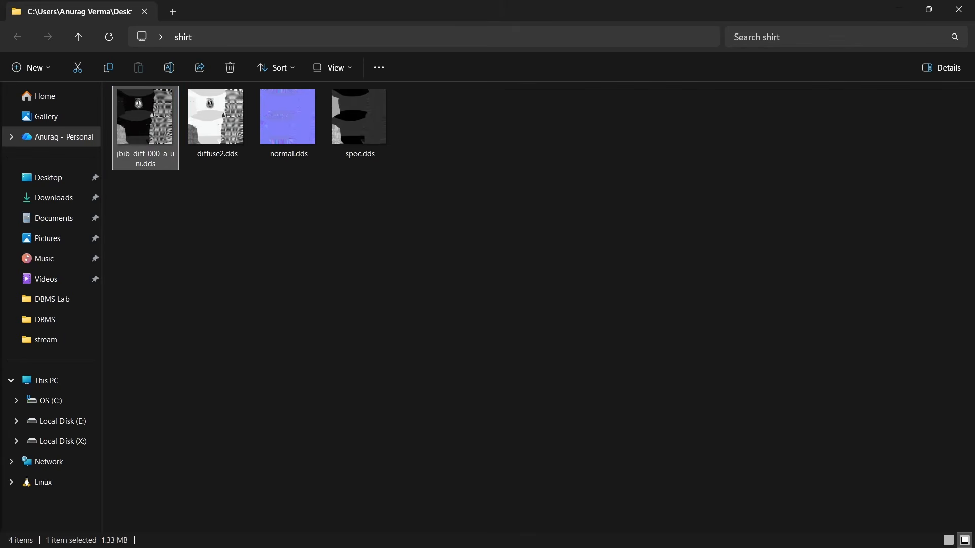
- Rename the second diffuse texture, diffuse2.dds, as jbib_diff_000_b_uni.dds
{"action": "left_click", "coordinate": [217, 123]}
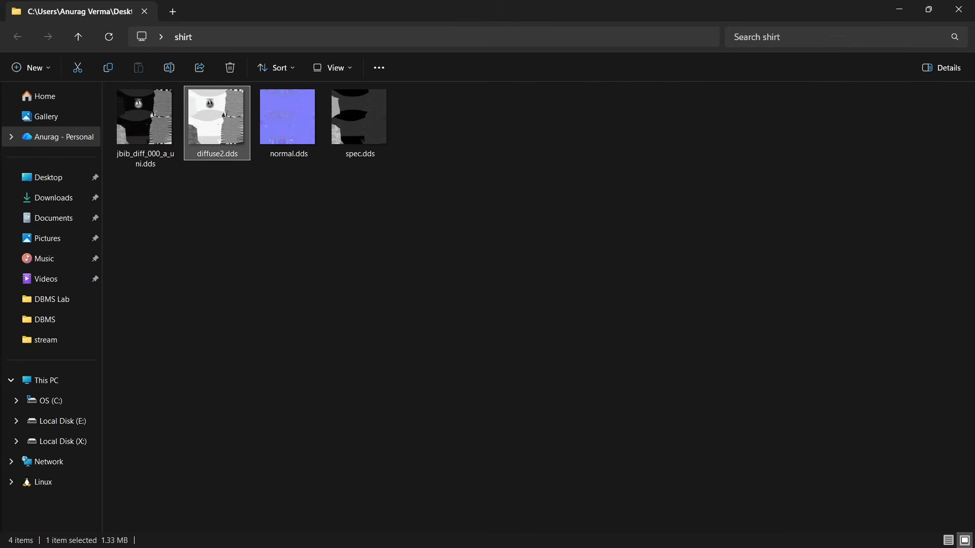
{"action": "key", "text": "F2"}
{"action": "type", "text": "jbib_d"}
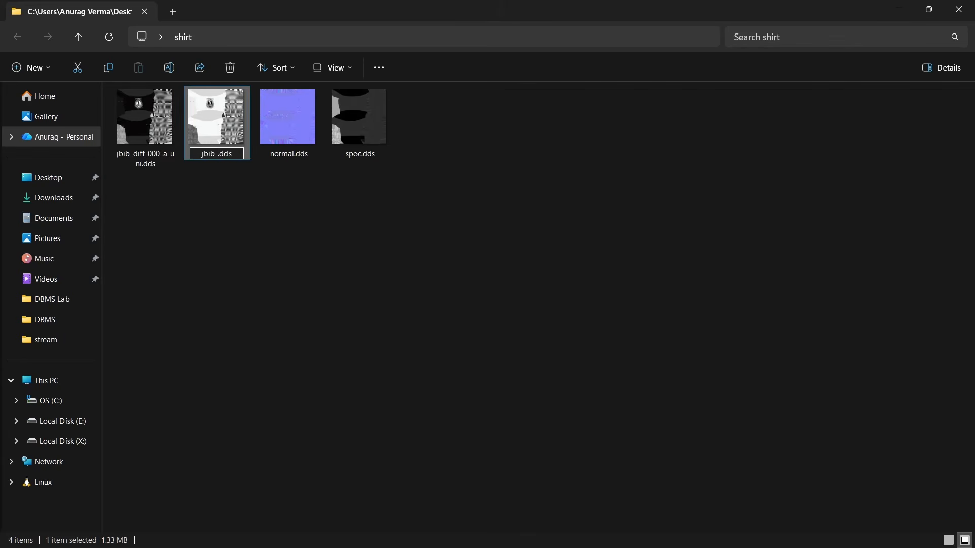
{"action": "type", "text": "iff_000_b"}
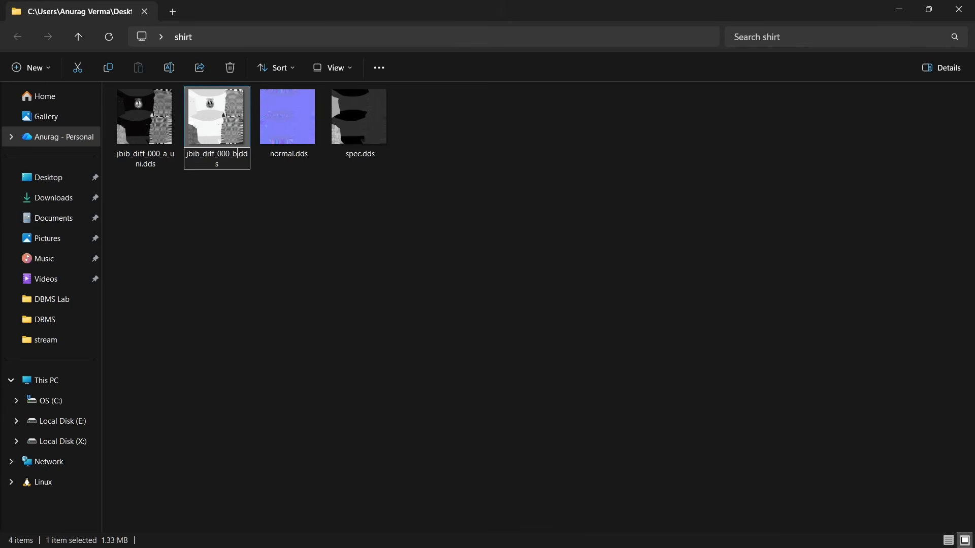
{"action": "type", "text": "_uni"}
{"action": "key", "text": "Return"}
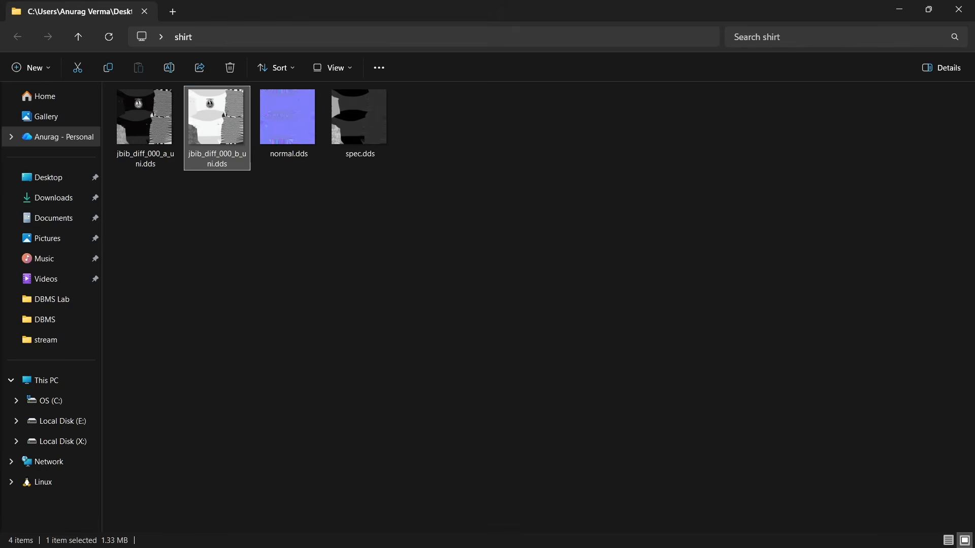
{"action": "left_click", "coordinate": [145, 128]}
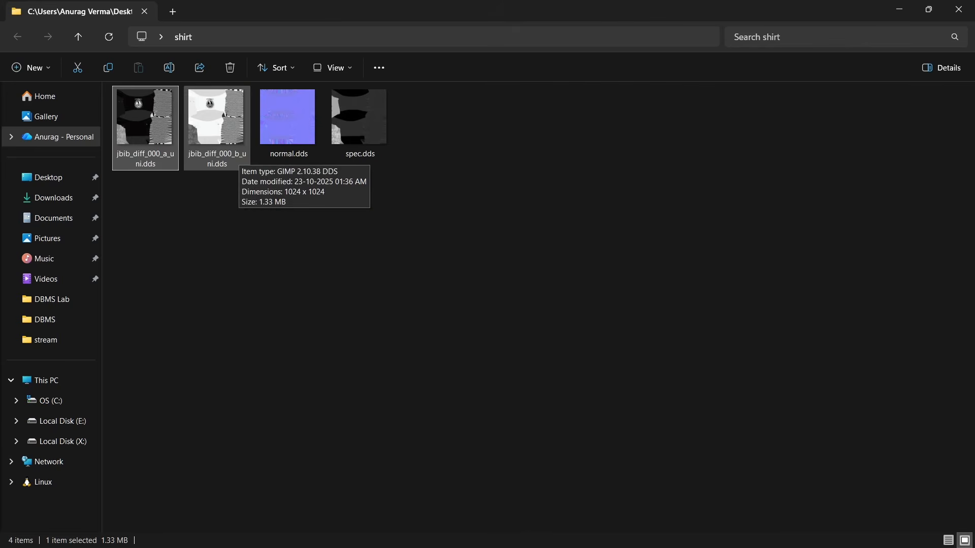
- Rename the normal map normal.dds as jbib_normal_000.dds
{"action": "left_click", "coordinate": [288, 123]}
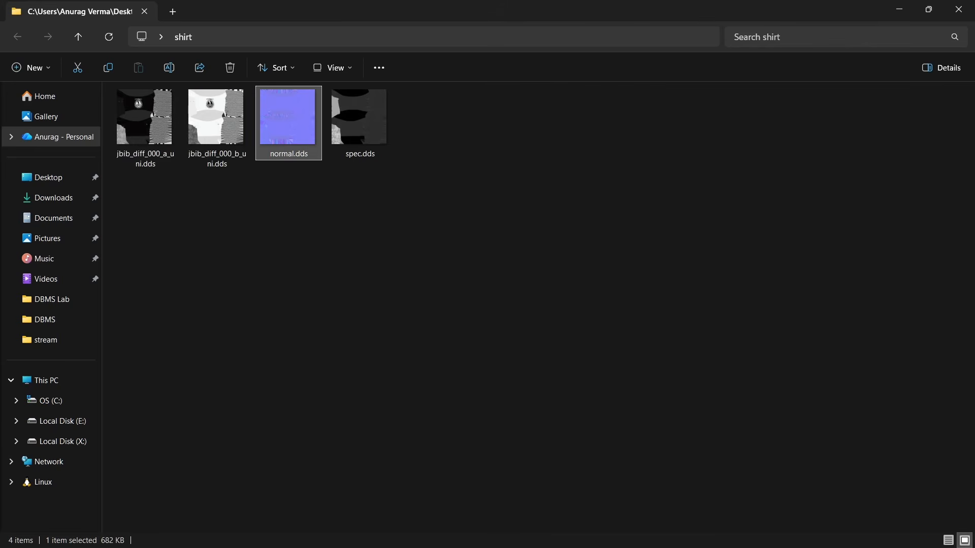
{"action": "key", "text": "F2"}
{"action": "type", "text": "jbib_n"}
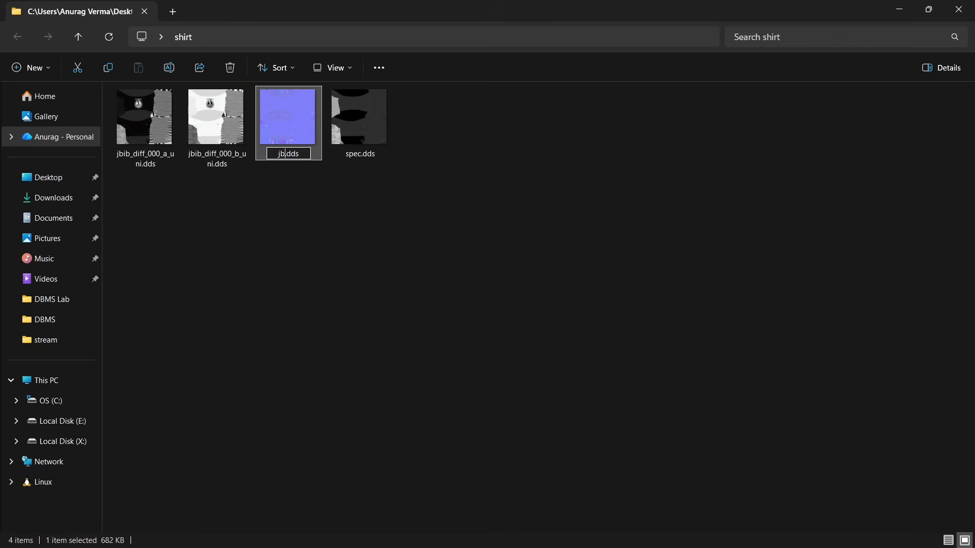
{"action": "type", "text": "ormal"}
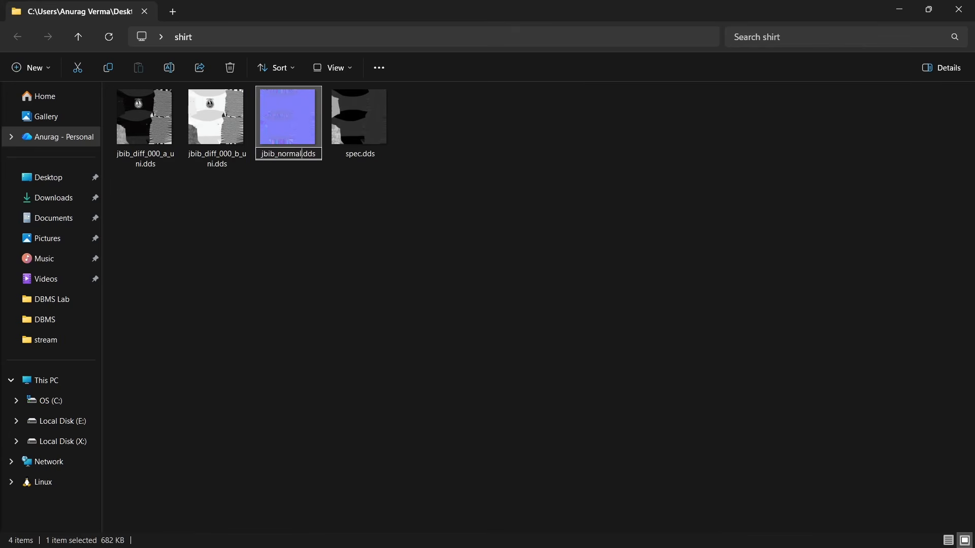
{"action": "type", "text": "_000"}
{"action": "key", "text": "Return"}
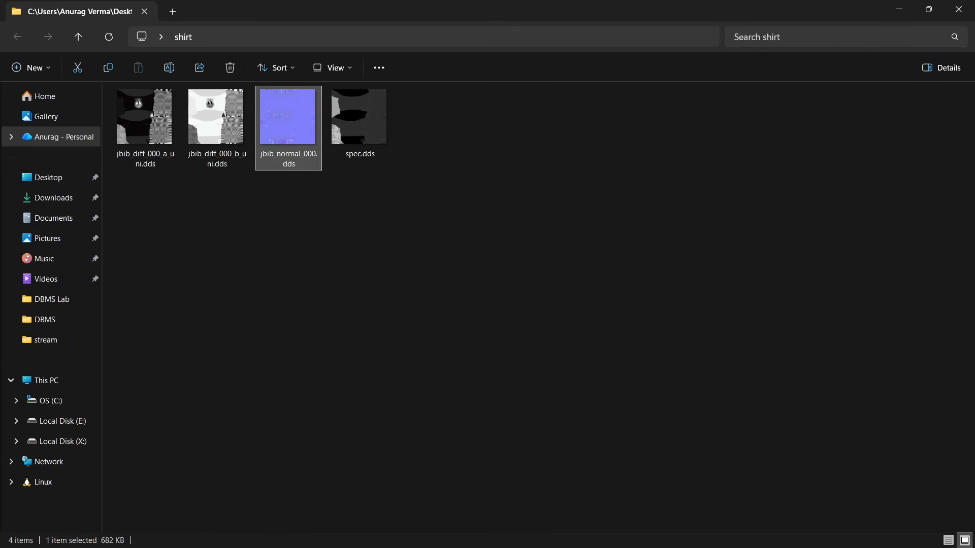
- Rename the specular texture spec.dds as jbib_spec_000.dds
{"action": "key", "text": "Right"}
{"action": "key", "text": "F2"}
{"action": "type", "text": "jbib_"}
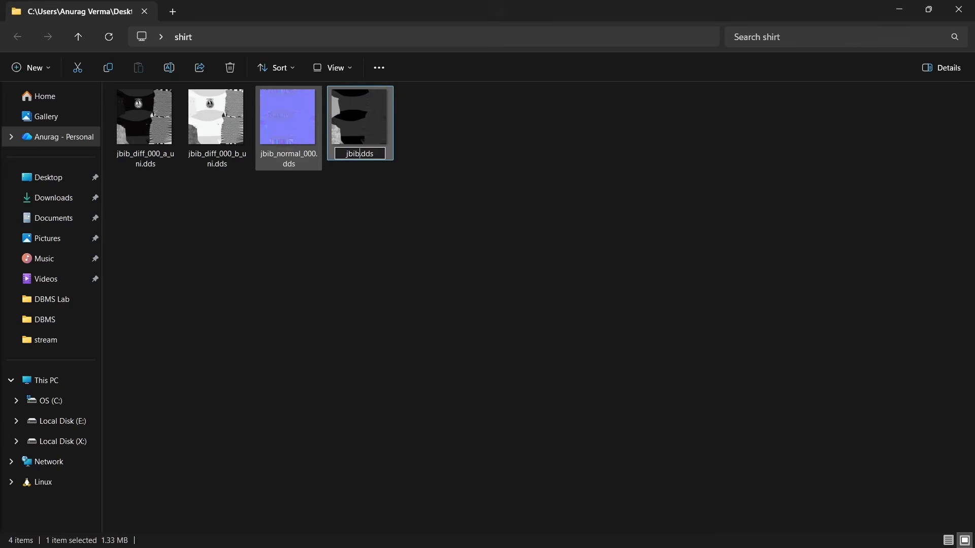
{"action": "type", "text": "jbib_spec_000"}
{"action": "key", "text": "Return"}
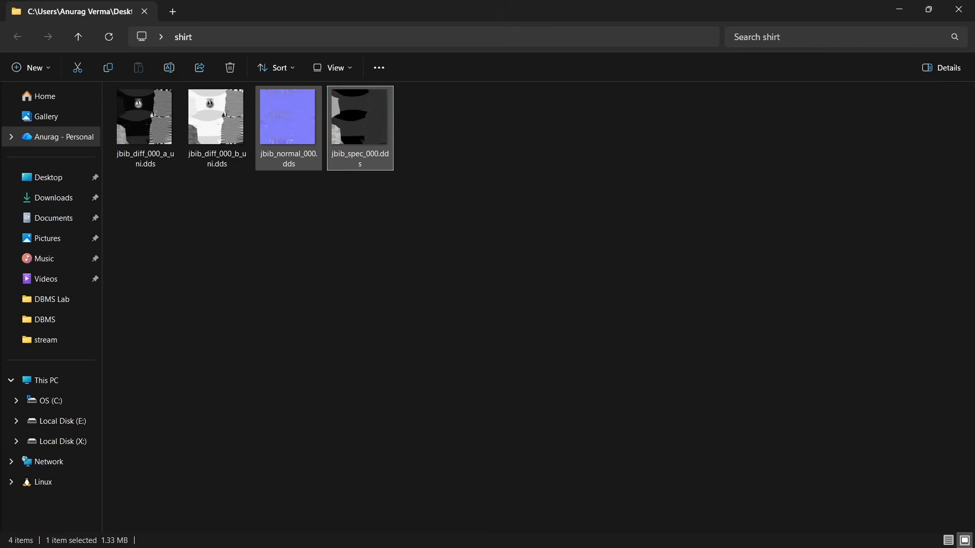
- Switch back to Blender and load jbib_diff_000_a_uni.dds from the shirt folder into the ped material's DiffuseSampler
{"action": "key", "text": "alt+Tab"}
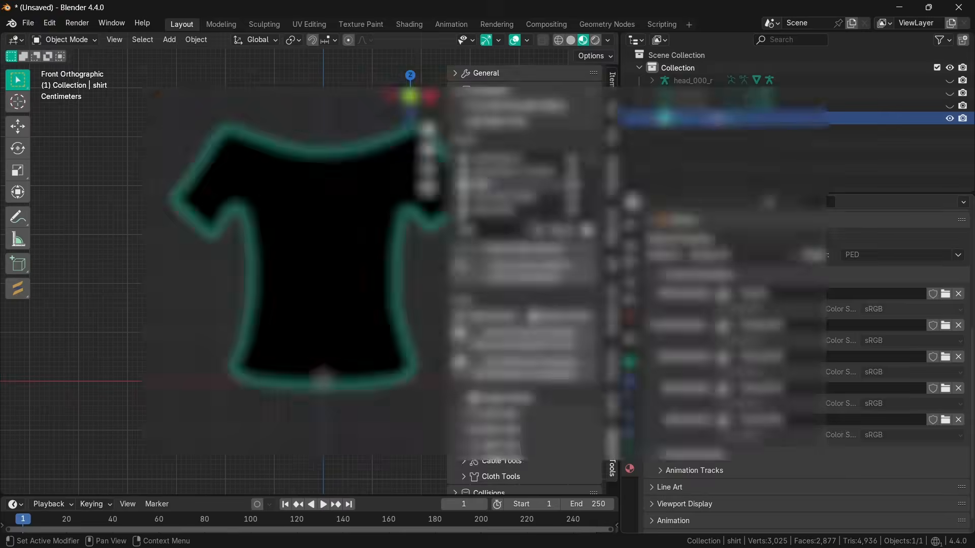
{"action": "left_click", "coordinate": [945, 294]}
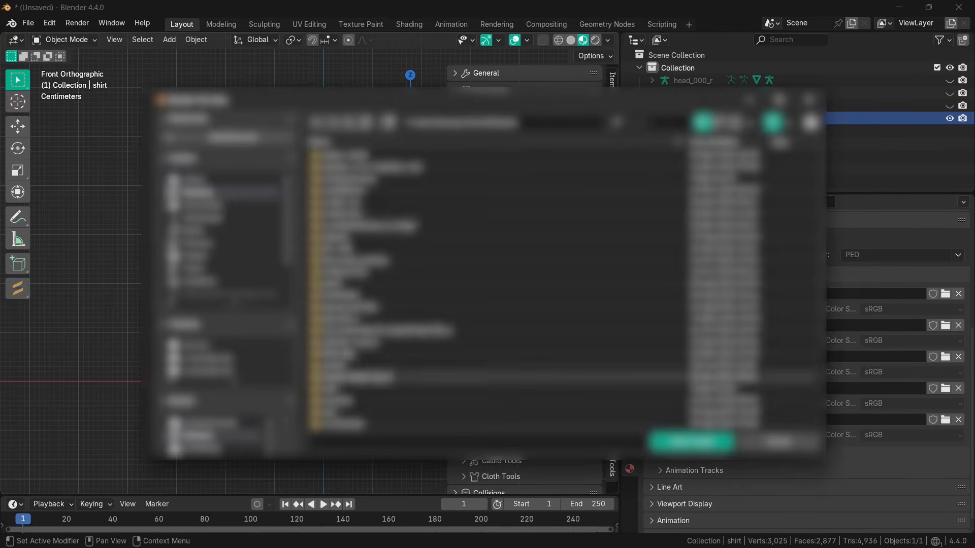
{"action": "double_click", "coordinate": [355, 389]}
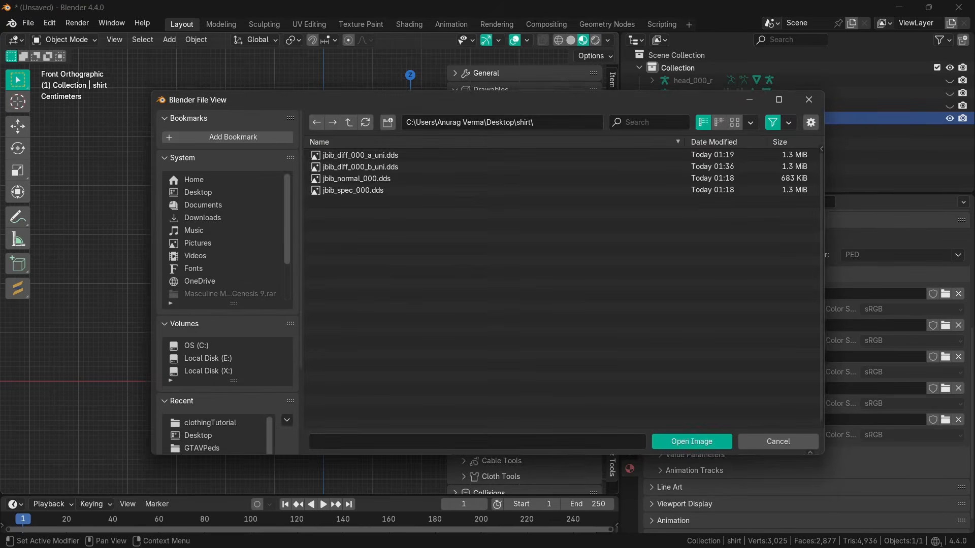
{"action": "left_click_drag", "start_coordinate": [482, 100], "coordinate": [432, 98]}
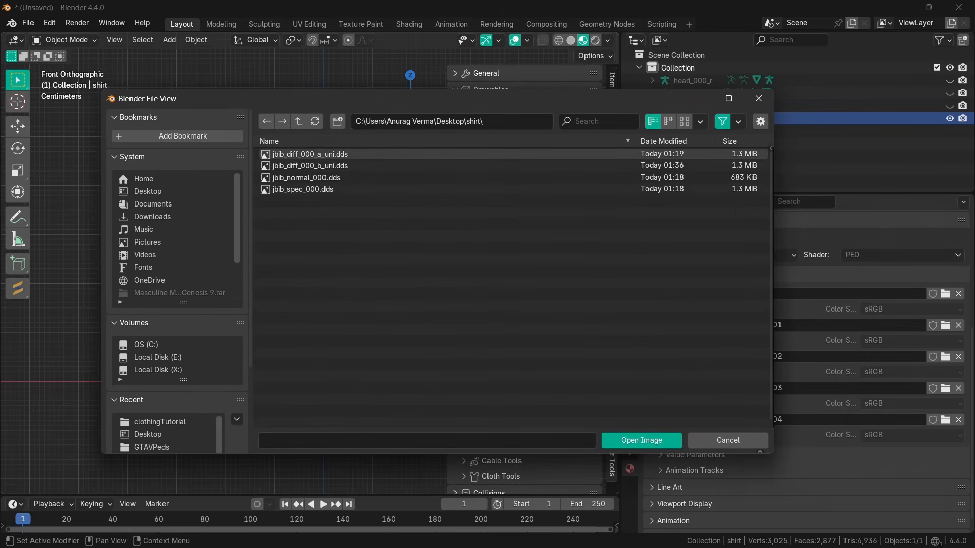
{"action": "mouse_move", "coordinate": [315, 155]}
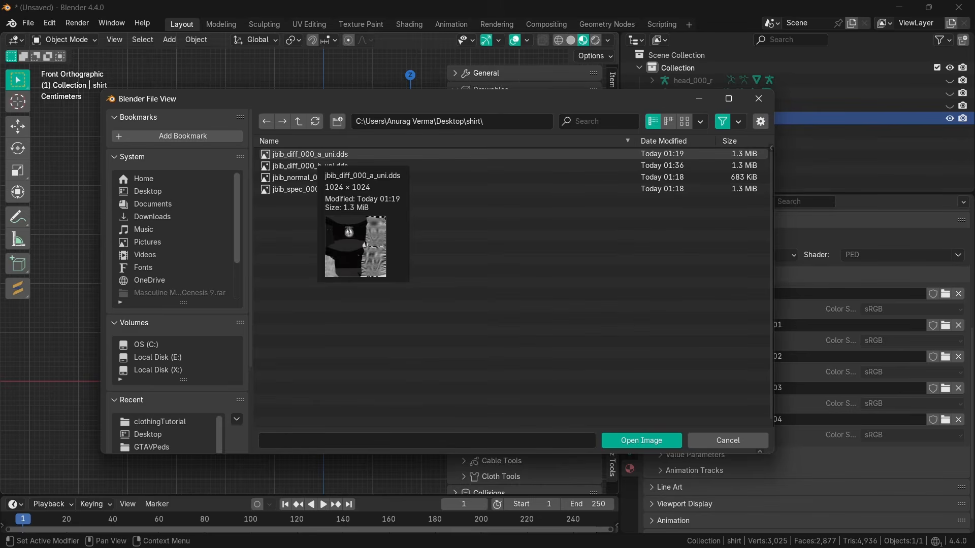
{"action": "double_click", "coordinate": [315, 155]}
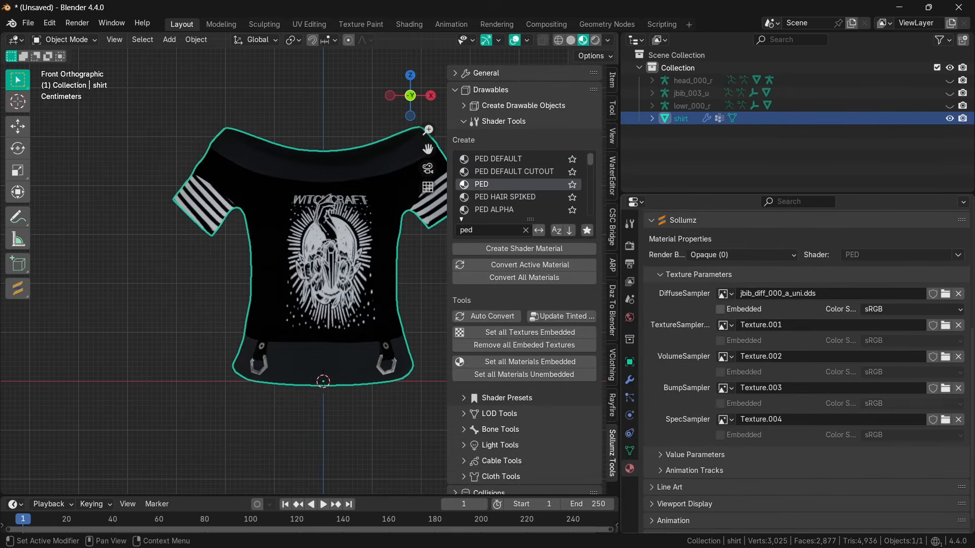
- Load jbib_normal_000.dds into the BumpSampler and jbib_spec_000.dds into the SpecSampler of the ped material
{"action": "left_click", "coordinate": [945, 388]}
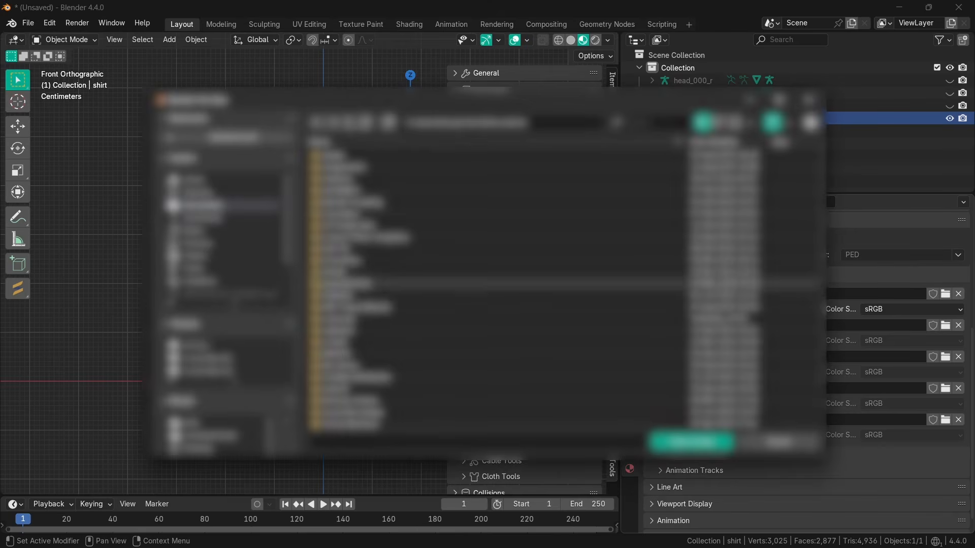
{"action": "left_click", "coordinate": [211, 423]}
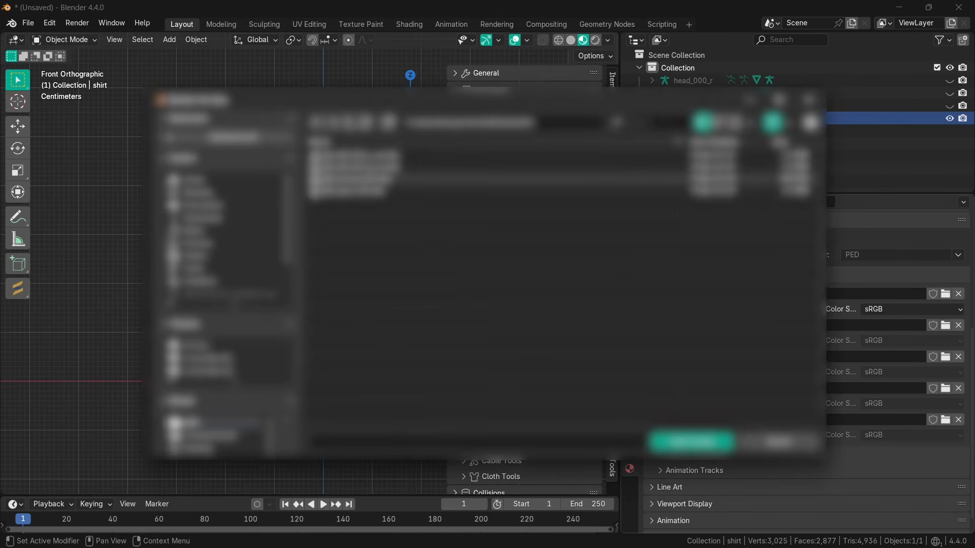
{"action": "double_click", "coordinate": [356, 180]}
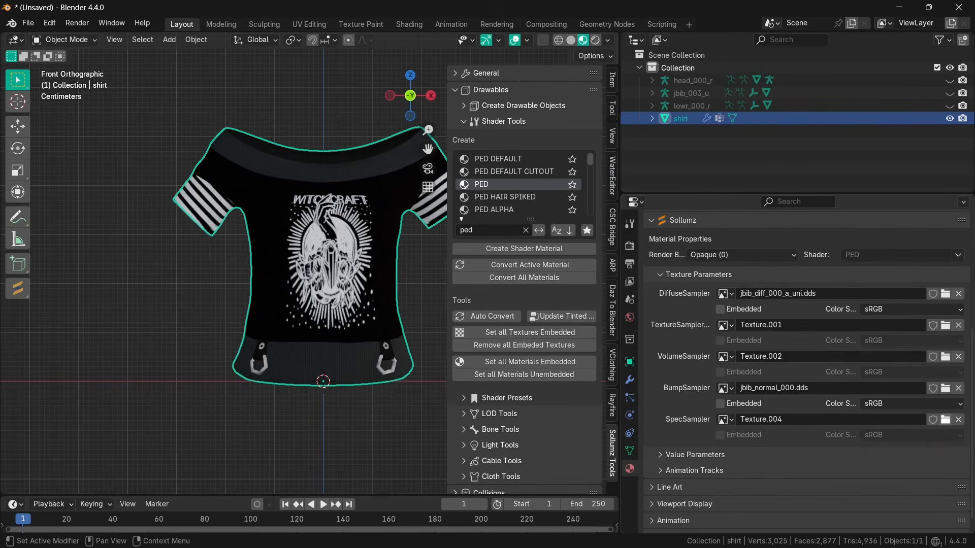
{"action": "left_click", "coordinate": [946, 420]}
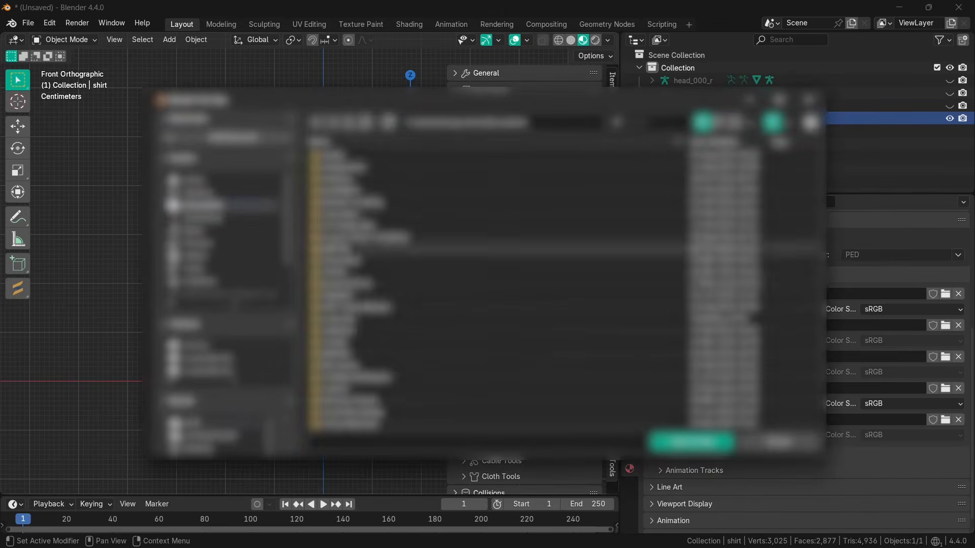
{"action": "left_click", "coordinate": [356, 189]}
{"action": "left_click", "coordinate": [710, 441]}
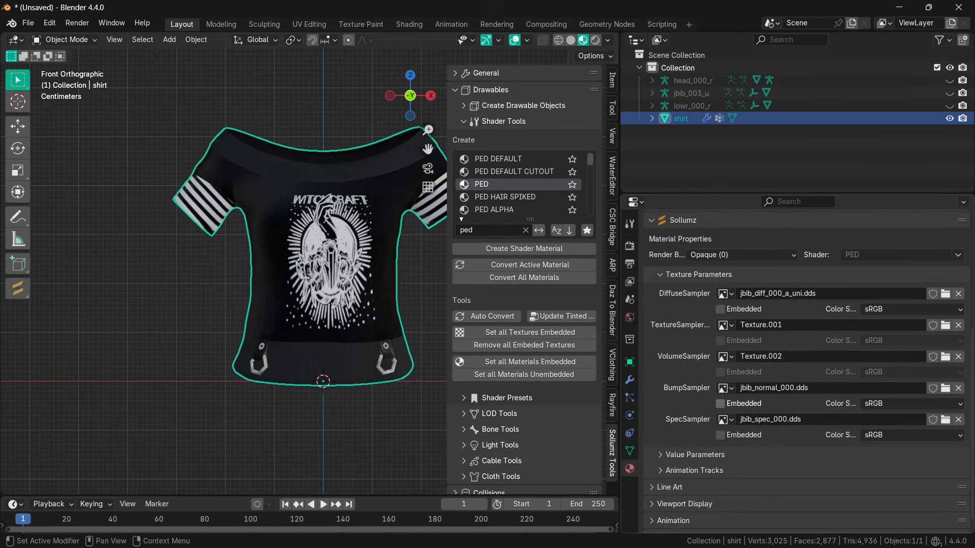
- Mark the BumpSampler and SpecSampler textures as embedded
{"action": "left_click", "coordinate": [720, 403]}
{"action": "left_click", "coordinate": [720, 435]}
{"action": "scroll", "coordinate": [325, 264], "scroll_direction": "down", "scroll_amount": 2}
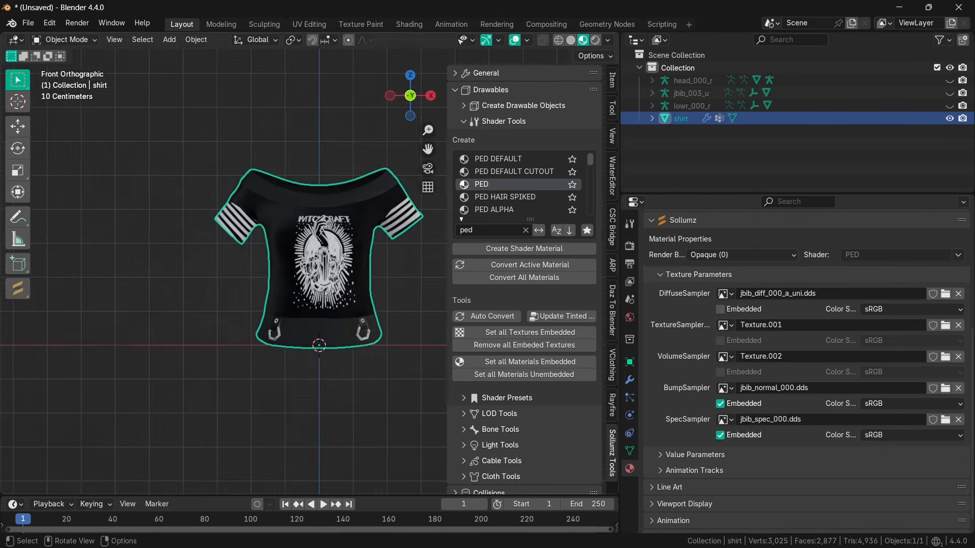
{"action": "middle_click_drag", "start_coordinate": [325, 264], "coordinate": [275, 272], "text": "shift"}
{"action": "key", "text": "alt+a"}
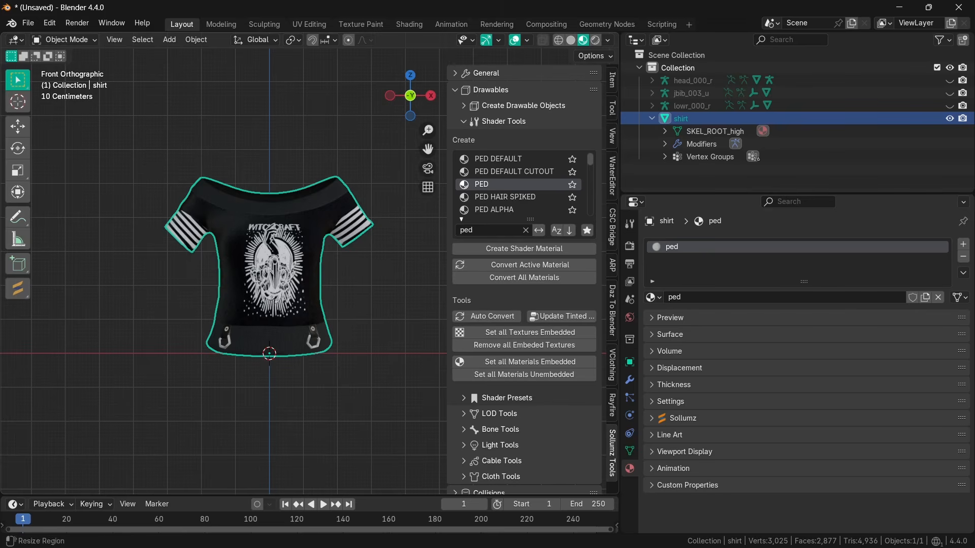
- Collapse the Shader Tools and convert the shirt to a Sollumz Drawable Model
{"action": "left_click", "coordinate": [488, 121]}
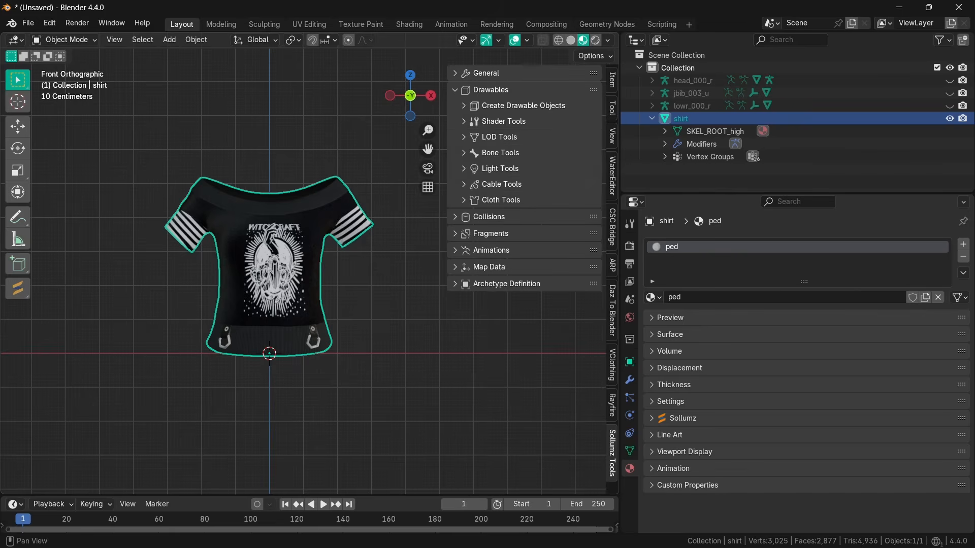
{"action": "left_click", "coordinate": [507, 106]}
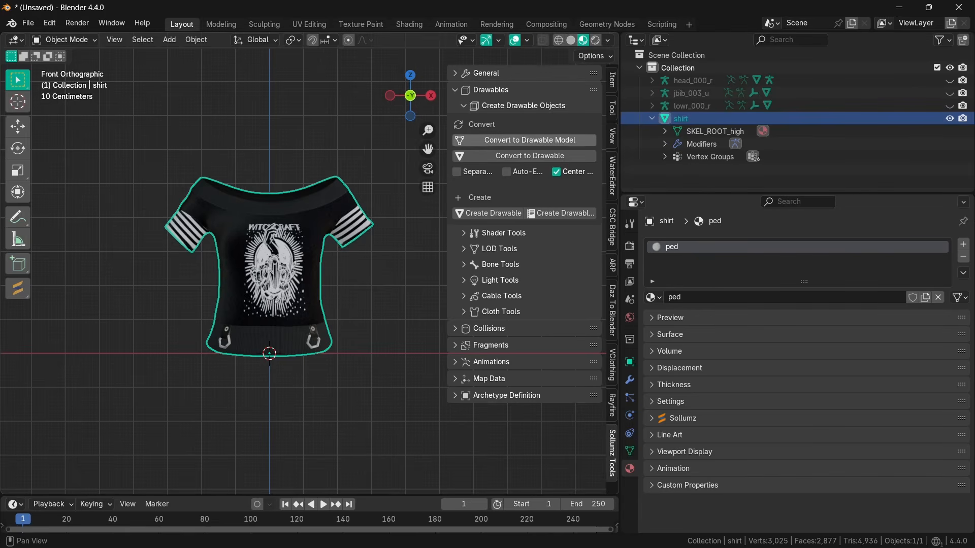
{"action": "left_click", "coordinate": [530, 140]}
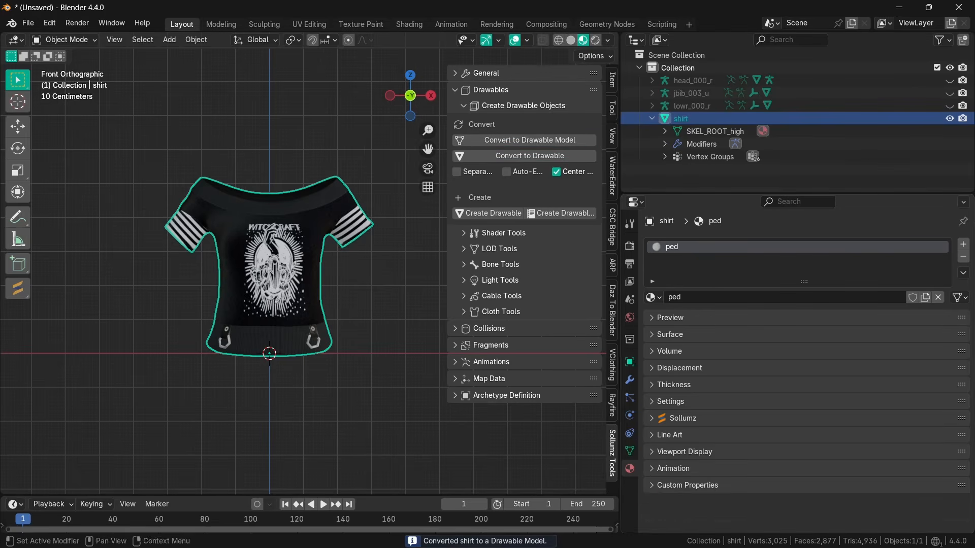
- Check the Sollumz type in the shirt's object properties, then collapse Create Drawable Objects and the shirt's outliner hierarchy
{"action": "left_click", "coordinate": [630, 362]}
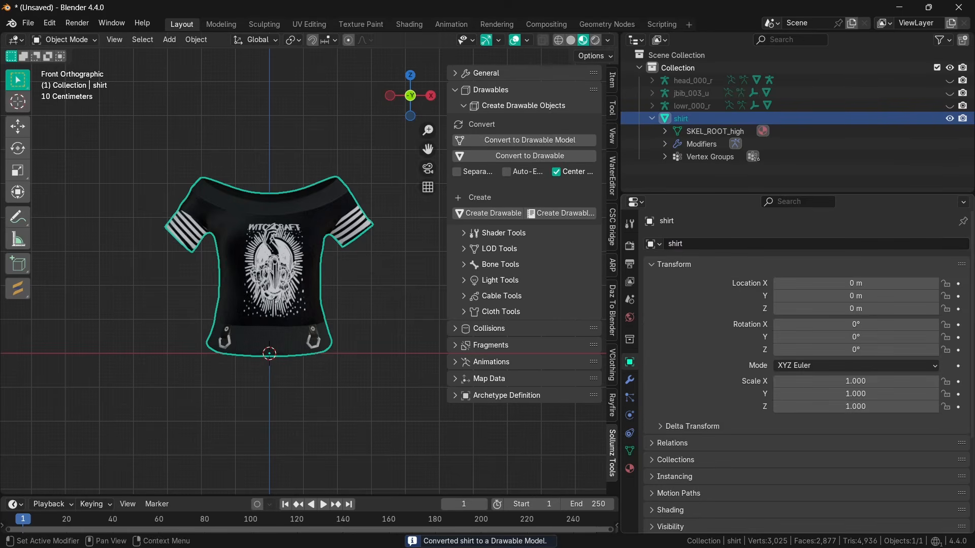
{"action": "left_click", "coordinate": [671, 264]}
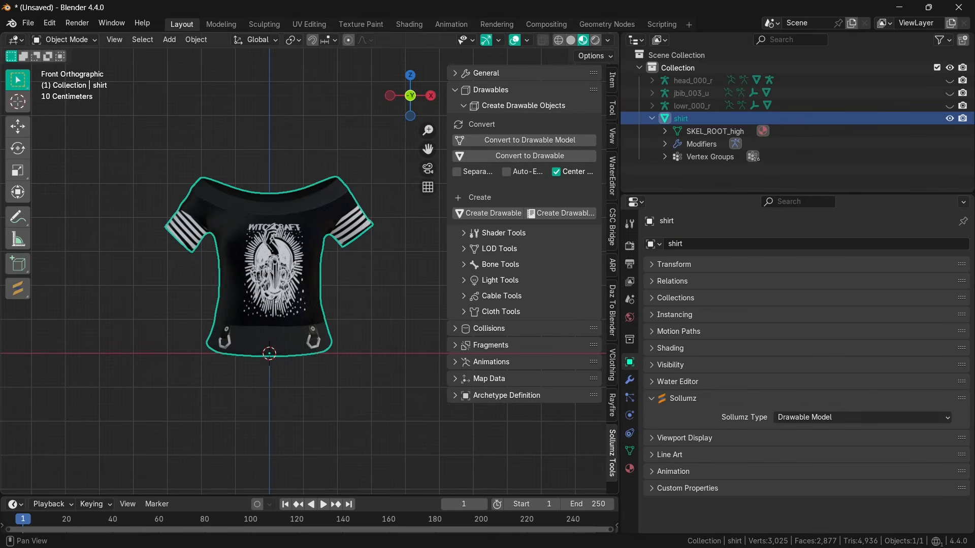
{"action": "left_click", "coordinate": [523, 106]}
{"action": "left_click", "coordinate": [652, 118]}
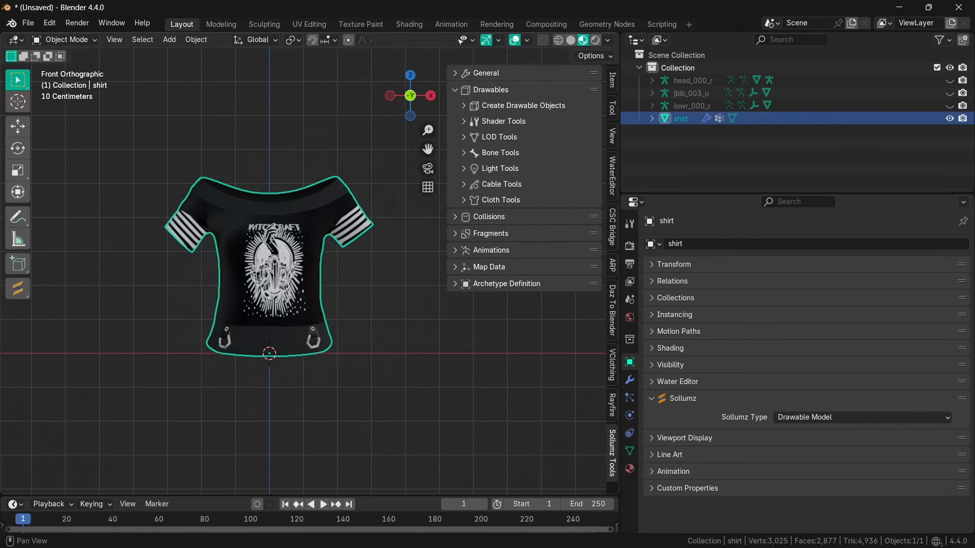
- Generate only the Medium and Low LODs for the shirt, using SKEL_ROOT_high as the reference mesh and a decimate step of 0.60
{"action": "left_click", "coordinate": [499, 137]}
{"action": "left_click", "coordinate": [586, 249]}
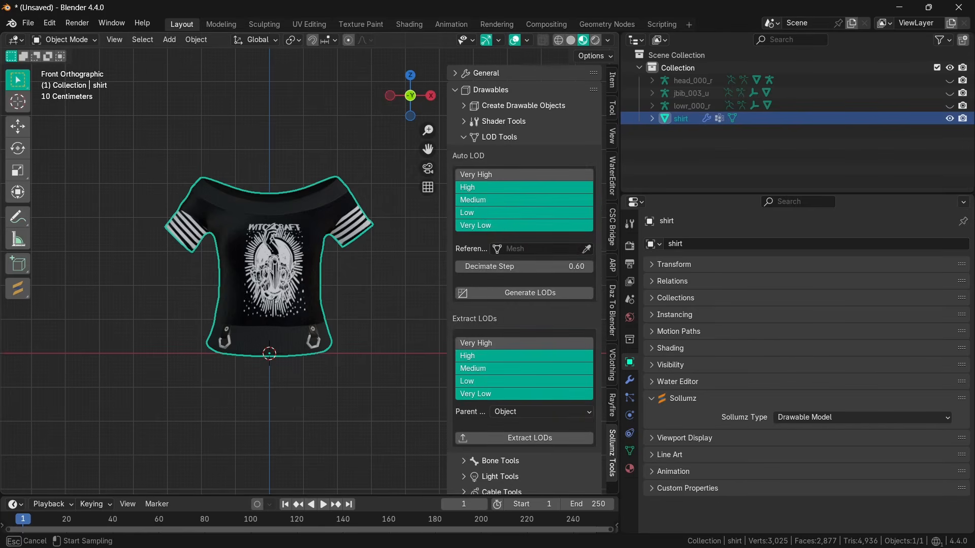
{"action": "left_click", "coordinate": [691, 106]}
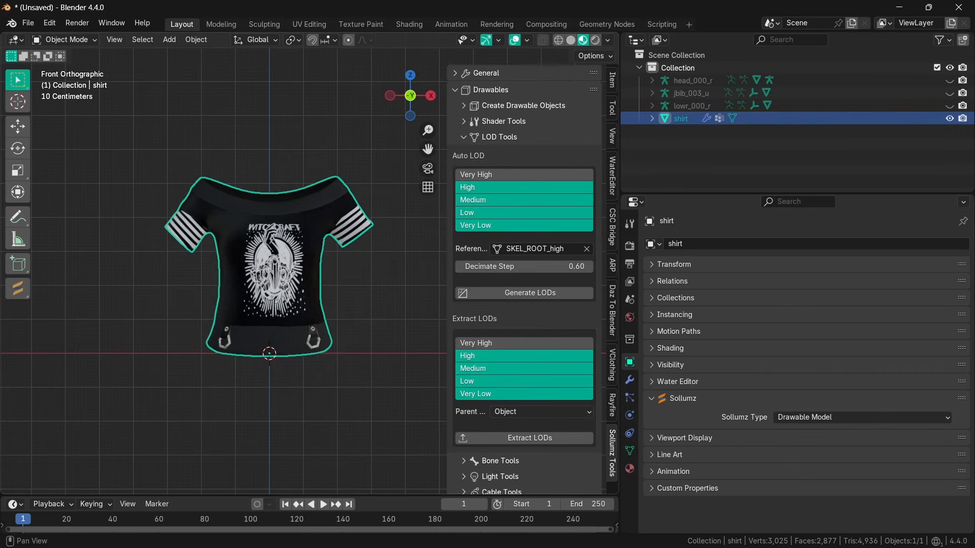
{"action": "left_click", "coordinate": [524, 200]}
{"action": "left_click", "coordinate": [524, 213], "text": "shift"}
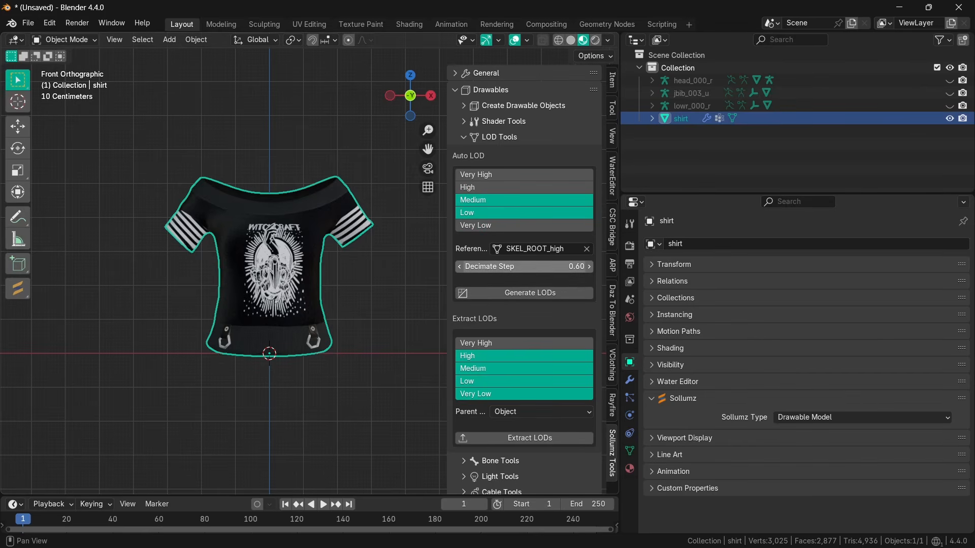
{"action": "left_click", "coordinate": [529, 293]}
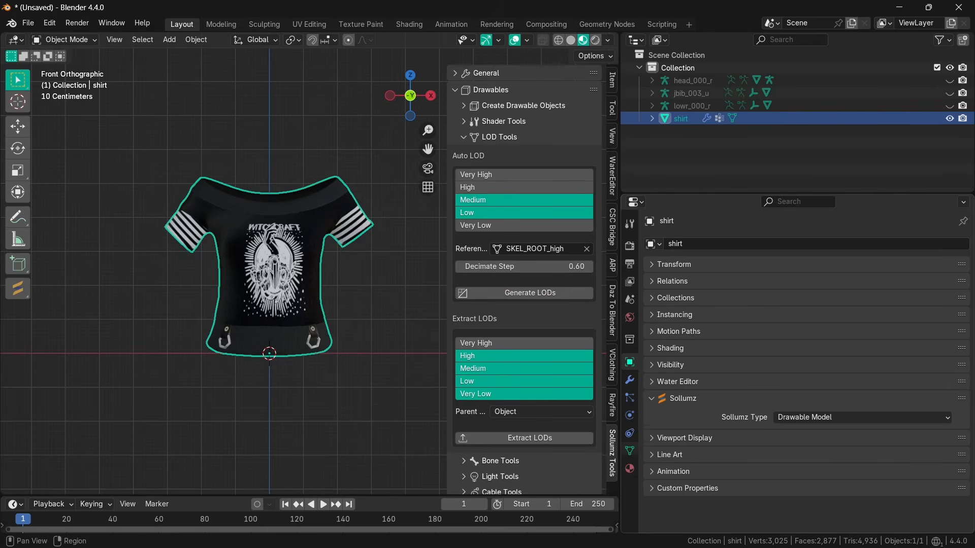
- Compare the shirt's High, Medium and Low meshes in its Sollumz LODs, finishing with the High level active
{"action": "left_click", "coordinate": [629, 451]}
{"action": "scroll", "coordinate": [807, 356], "scroll_direction": "down", "scroll_amount": 4}
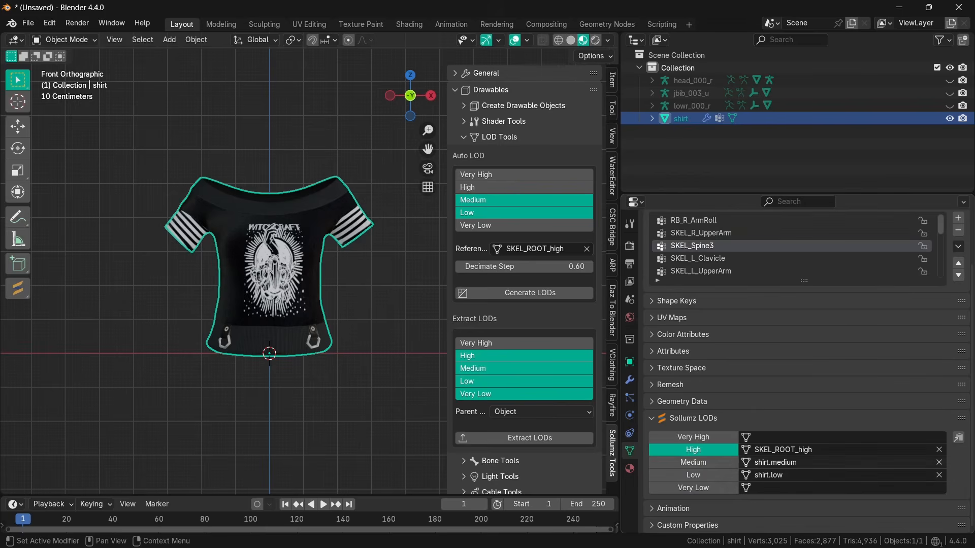
{"action": "left_click", "coordinate": [693, 462]}
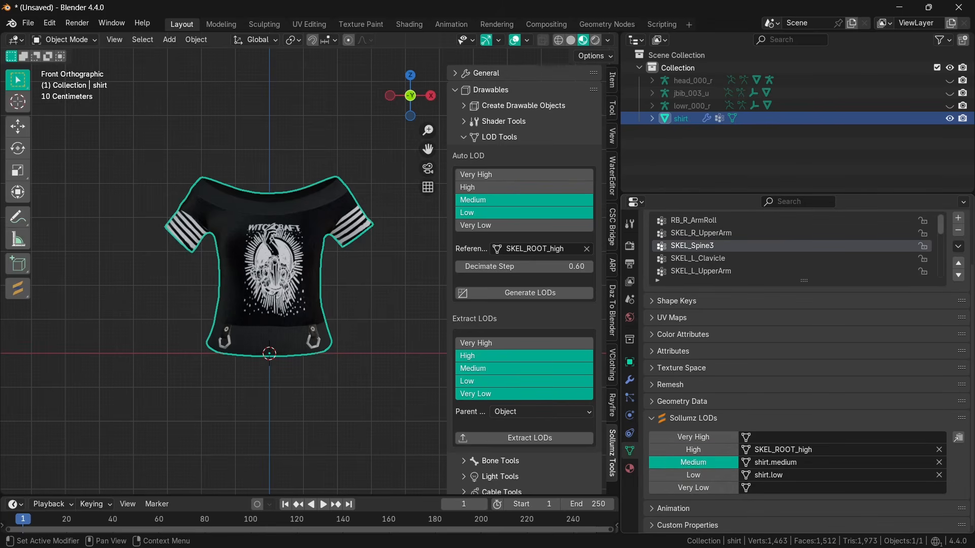
{"action": "left_click", "coordinate": [693, 475]}
{"action": "left_click", "coordinate": [693, 462]}
{"action": "left_click", "coordinate": [693, 476]}
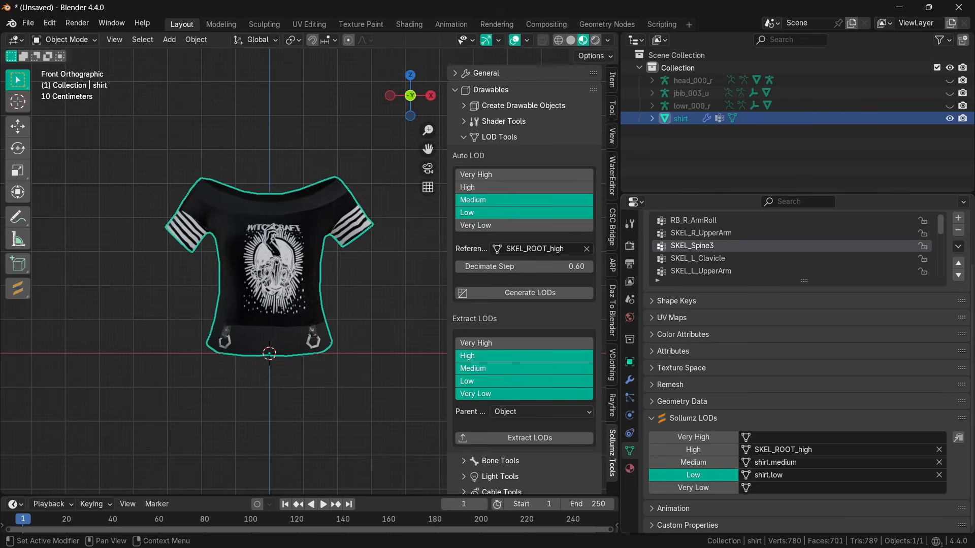
{"action": "left_click", "coordinate": [693, 462]}
{"action": "left_click", "coordinate": [693, 450]}
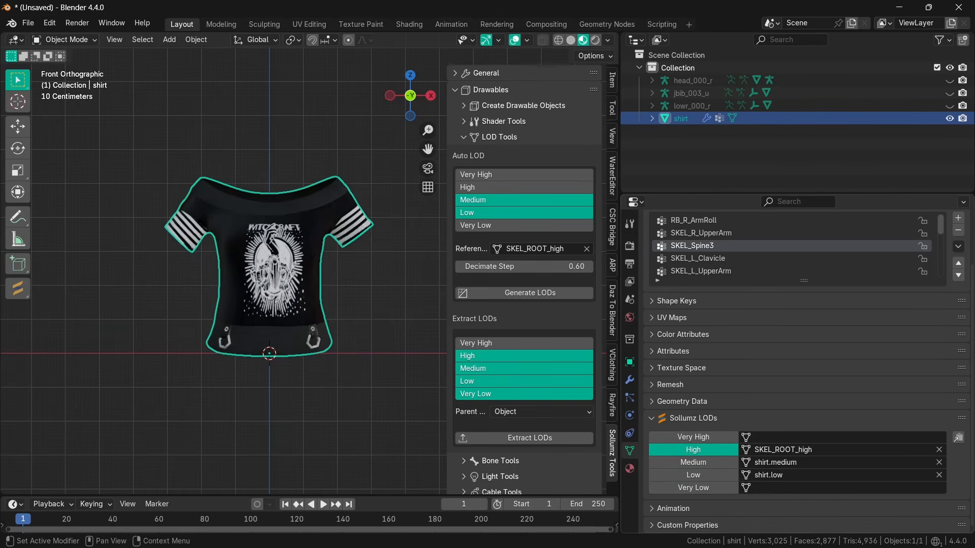
{"action": "left_click", "coordinate": [693, 476]}
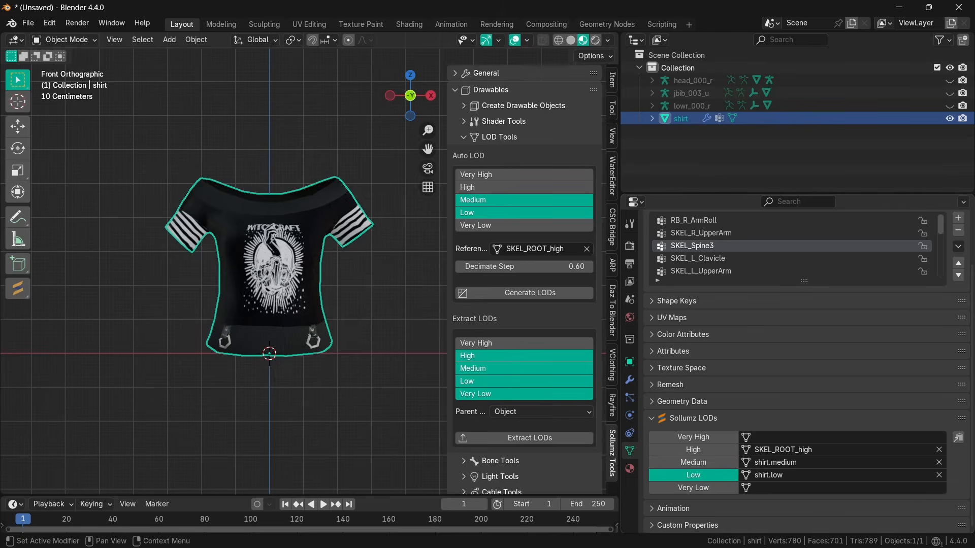
{"action": "left_click", "coordinate": [693, 463]}
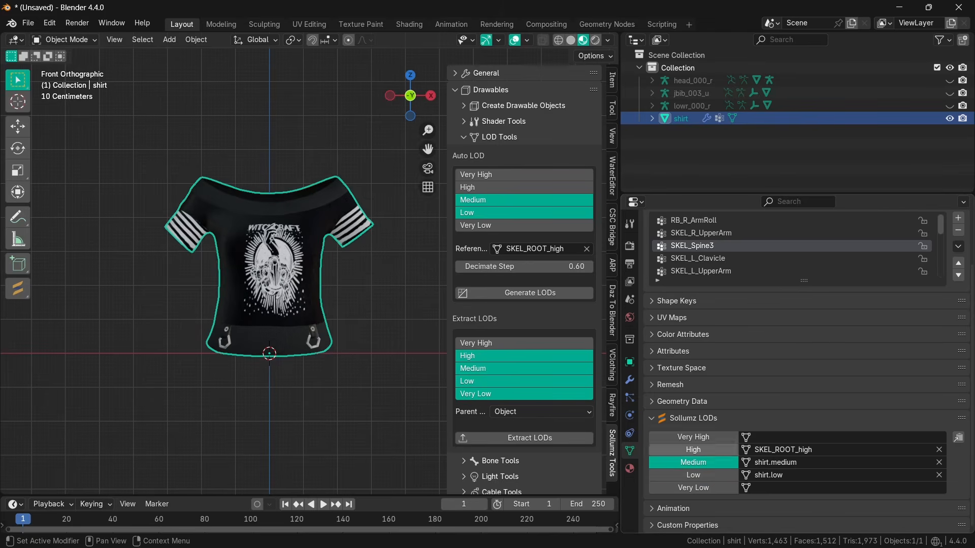
{"action": "left_click", "coordinate": [693, 450]}
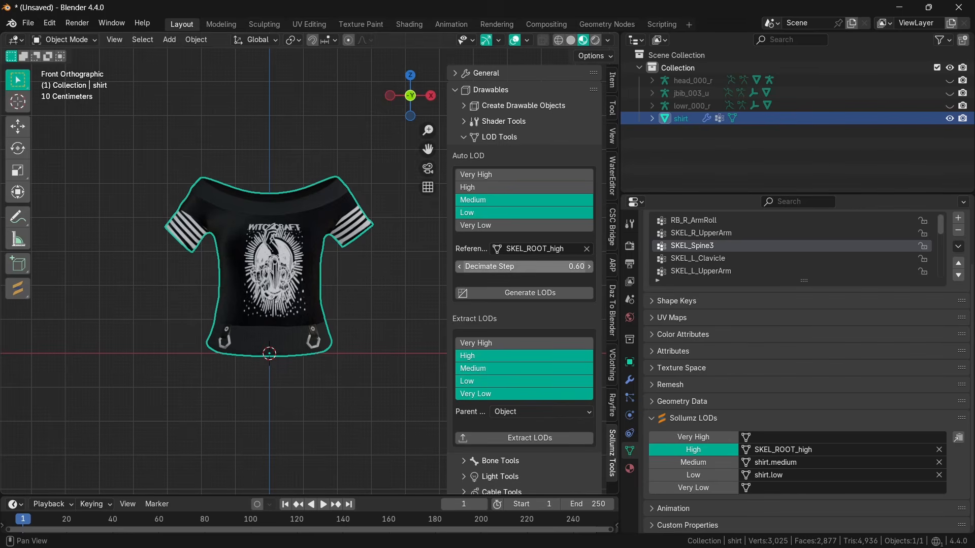
- Duplicate the shirt object in place and select the copy, shirt.001
{"action": "left_click", "coordinate": [492, 137]}
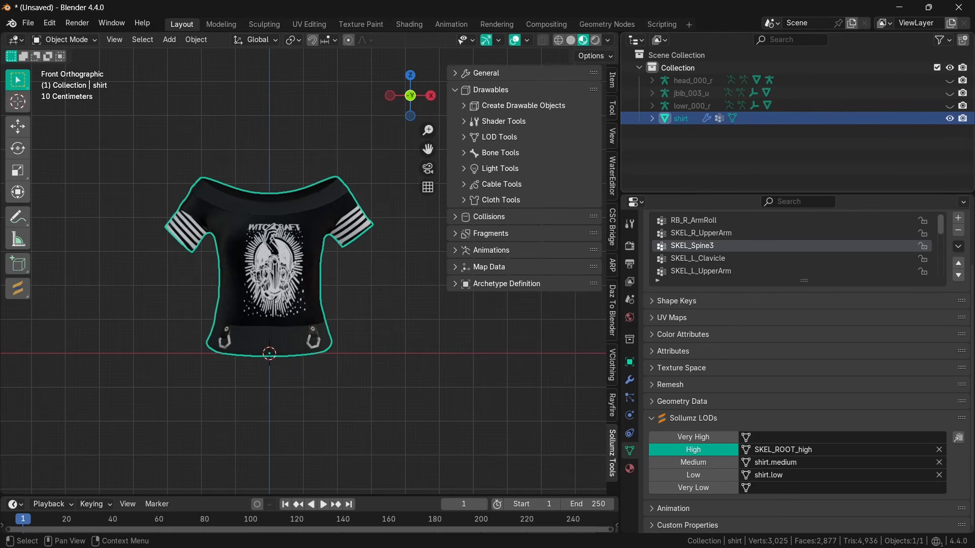
{"action": "key", "text": "shift+d"}
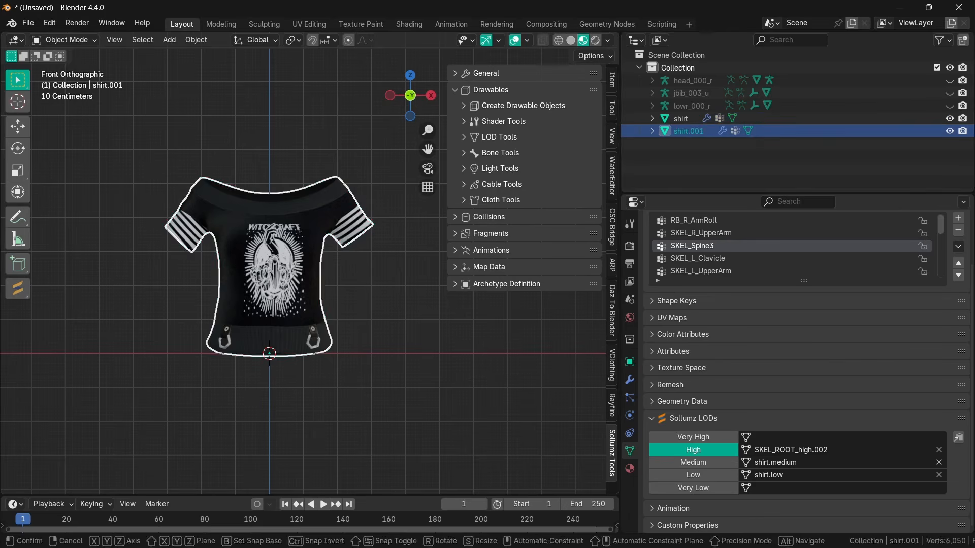
{"action": "key", "text": "Escape"}
{"action": "left_click", "coordinate": [688, 132]}
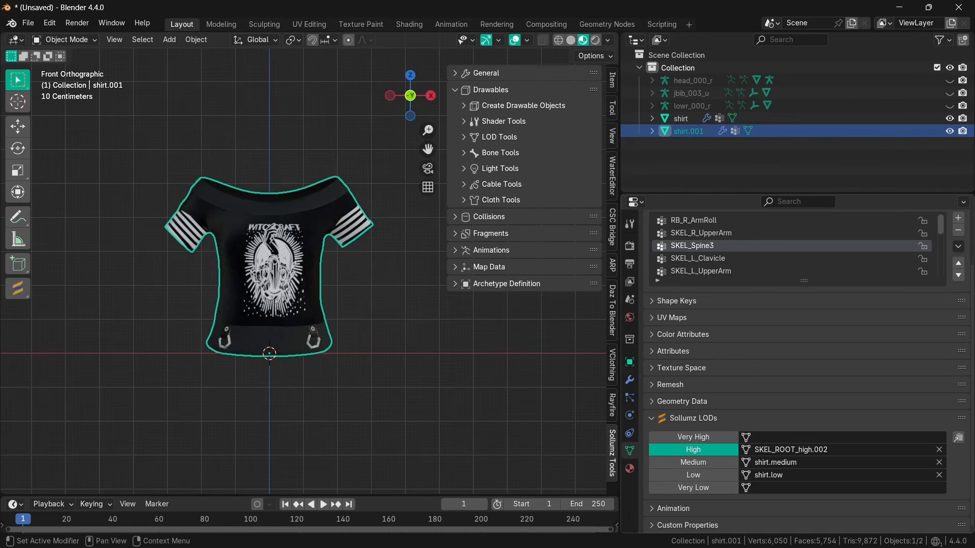
- Add a Decimate modifier to the duplicated shirt
{"action": "left_click", "coordinate": [629, 380]}
{"action": "left_click", "coordinate": [752, 244]}
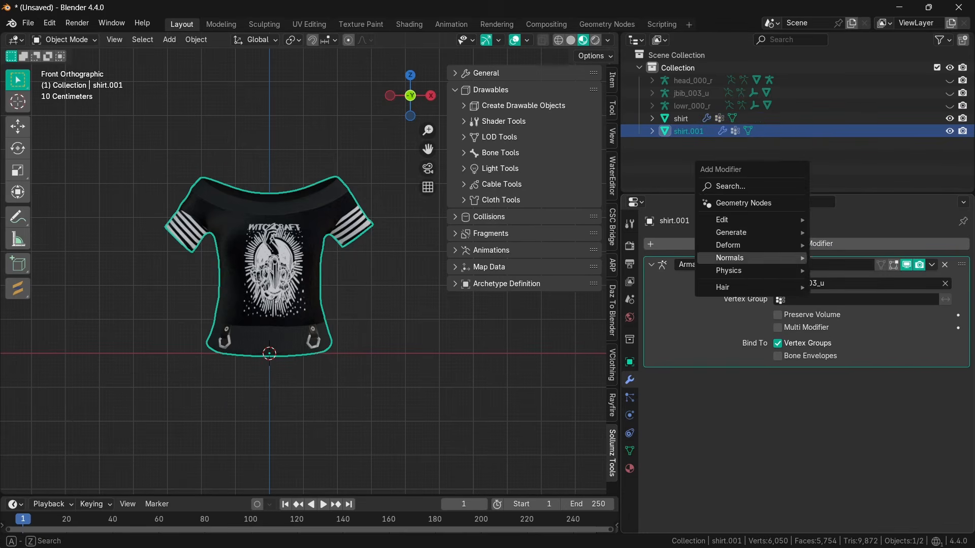
{"action": "mouse_move", "coordinate": [752, 233]}
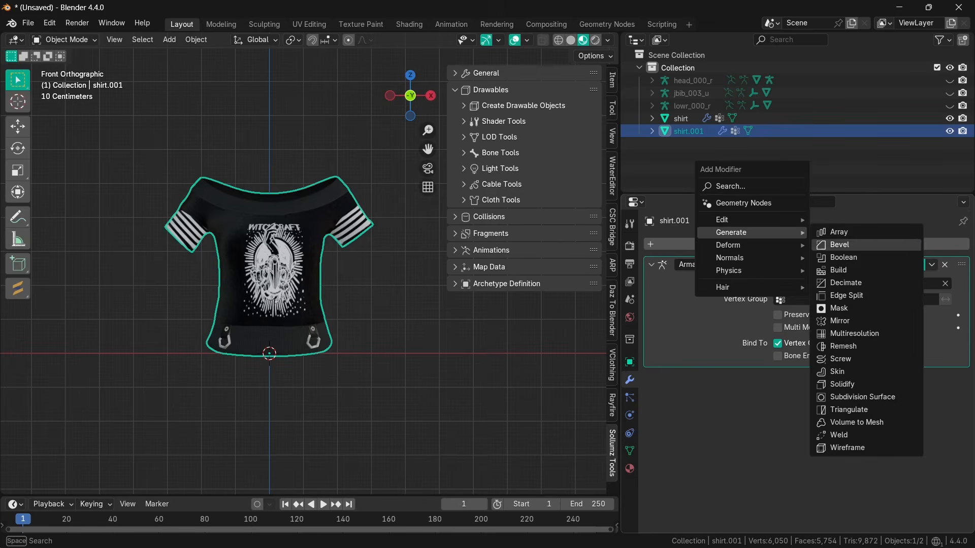
{"action": "left_click", "coordinate": [843, 282]}
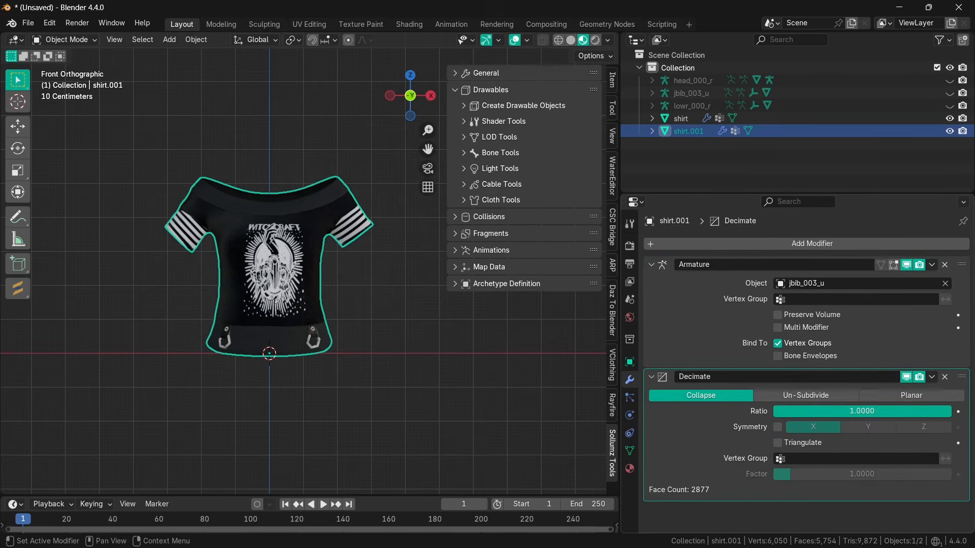
- With the original shirt hidden, set the copy's Decimate ratio to 0.1 and apply the modifier
{"action": "left_click_drag", "start_coordinate": [914, 412], "coordinate": [790, 412]}
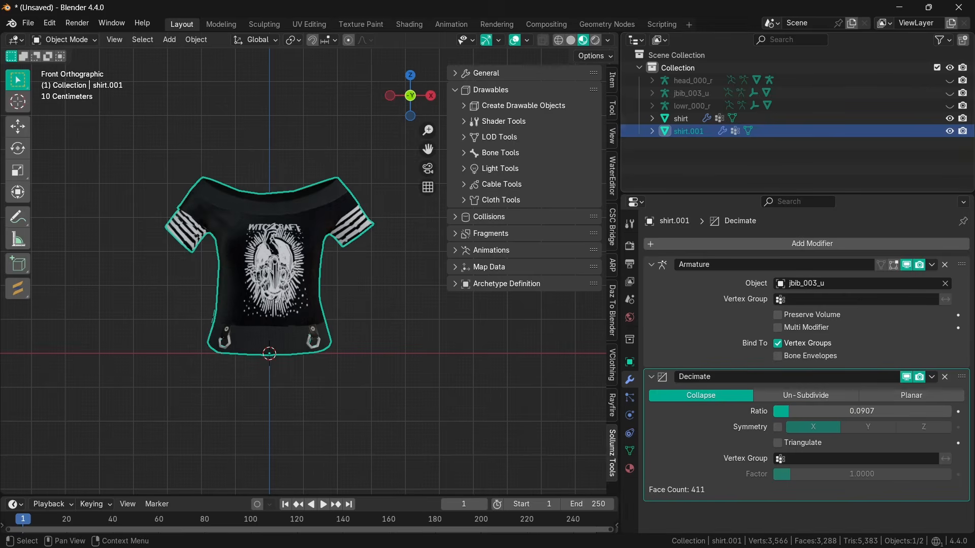
{"action": "left_click", "coordinate": [949, 118]}
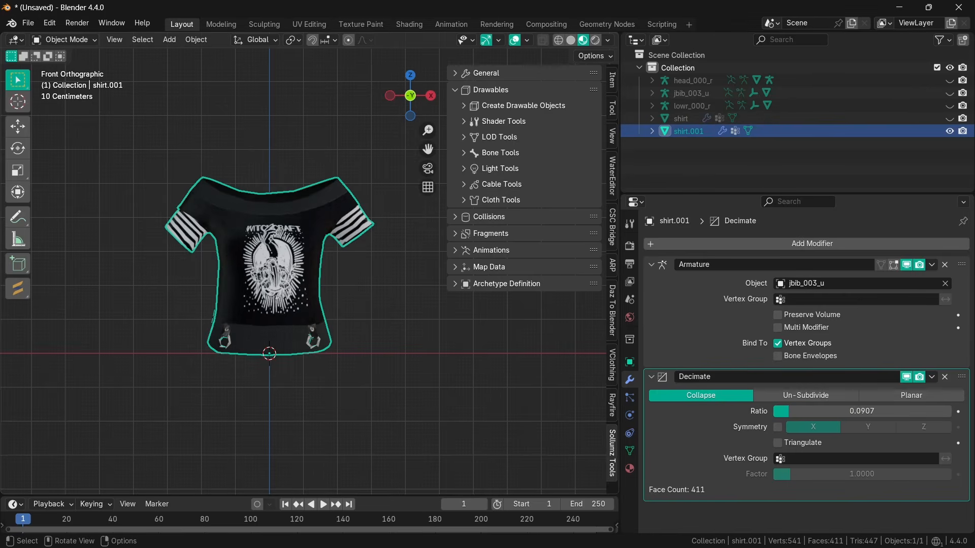
{"action": "left_click", "coordinate": [862, 412]}
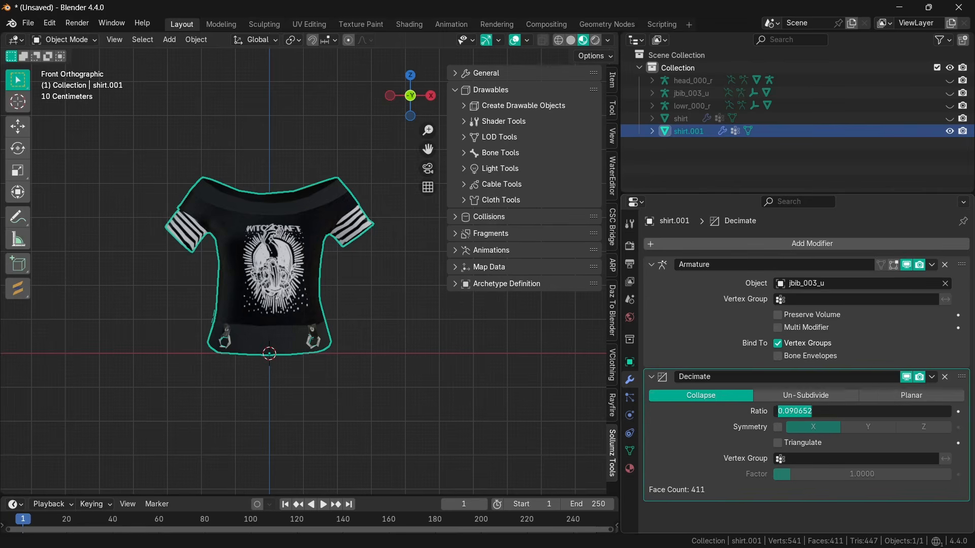
{"action": "type", "text": "0.1"}
{"action": "key", "text": "Return"}
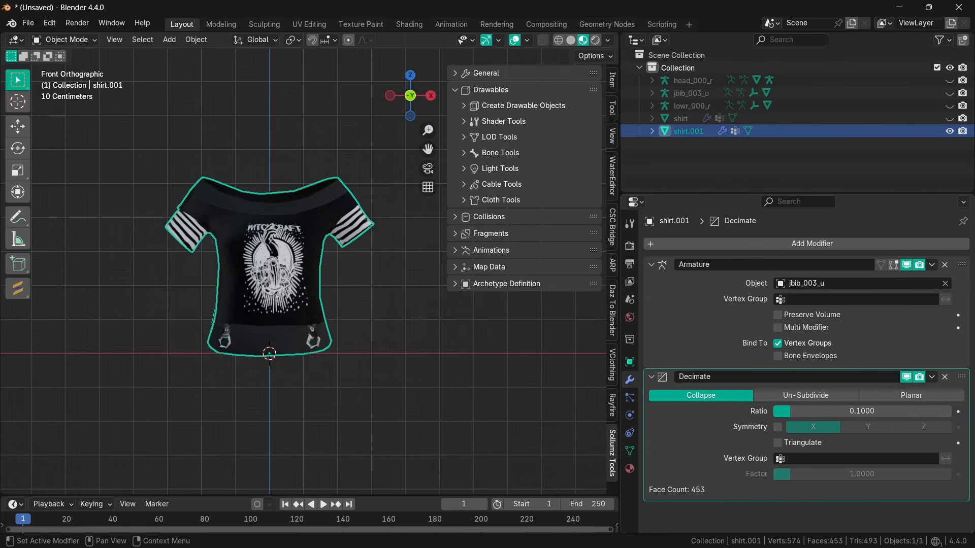
{"action": "left_click", "coordinate": [931, 377]}
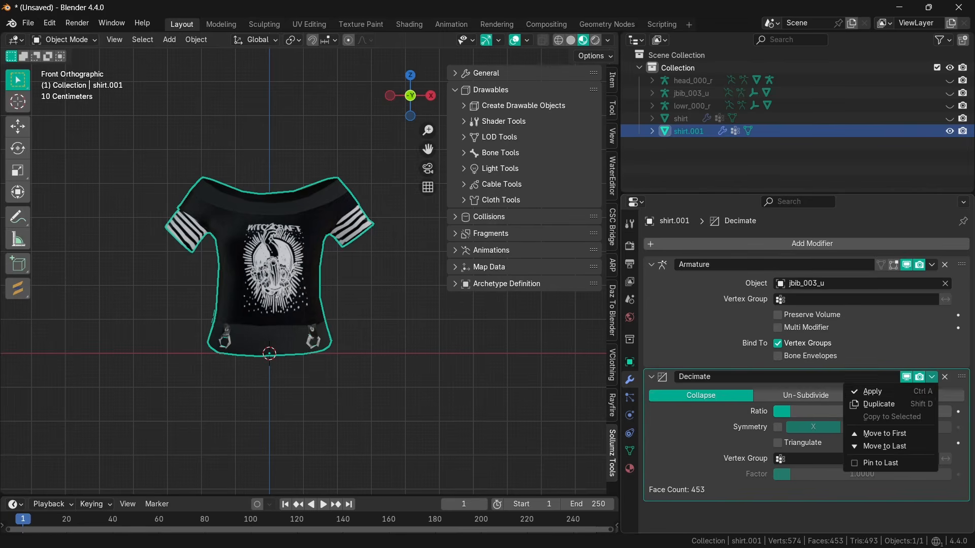
{"action": "left_click", "coordinate": [863, 392]}
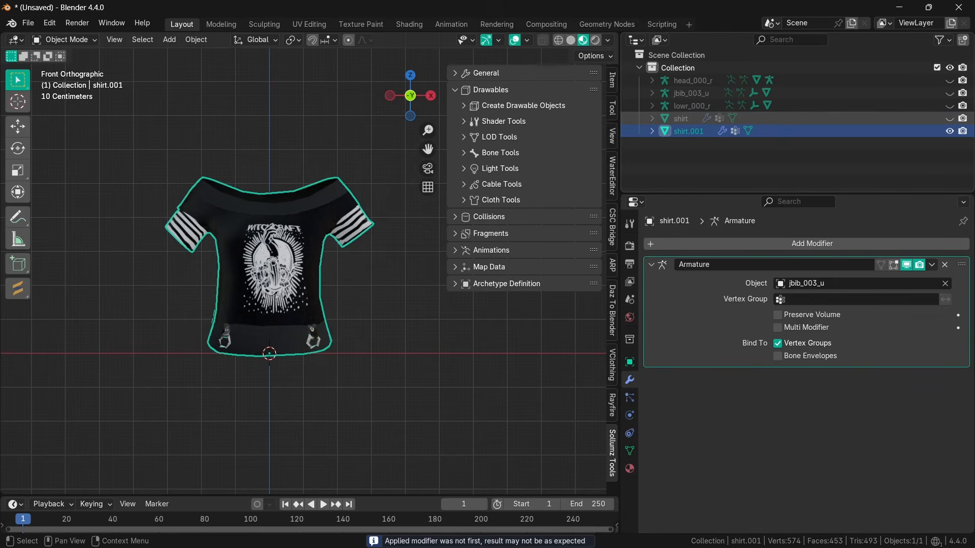
- Unhide and select the original shirt, then clear the mesh assigned to its Medium level in Sollumz LODs
{"action": "left_click", "coordinate": [681, 118]}
{"action": "left_click", "coordinate": [680, 118]}
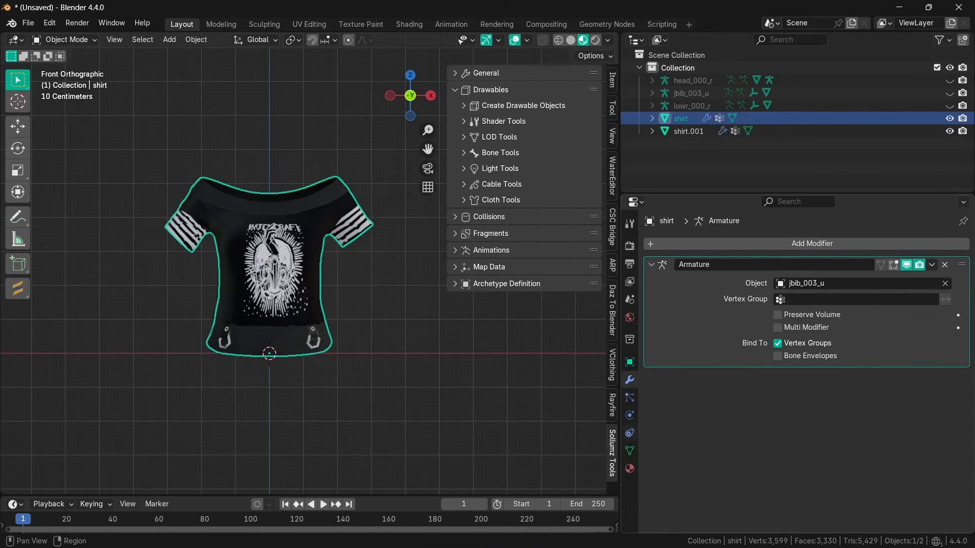
{"action": "left_click", "coordinate": [629, 451]}
{"action": "scroll", "coordinate": [802, 355], "scroll_direction": "down", "scroll_amount": 5}
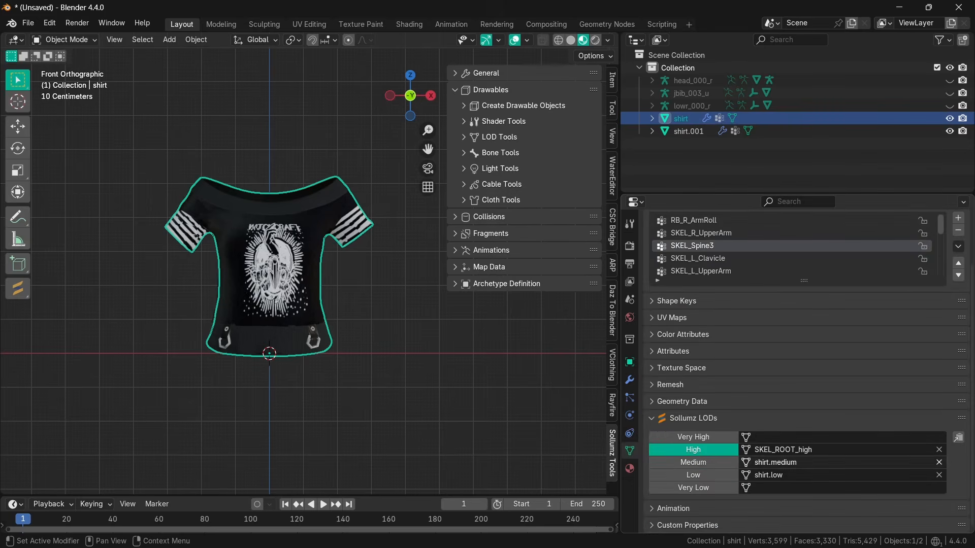
{"action": "left_click", "coordinate": [939, 463]}
{"action": "left_click", "coordinate": [832, 462]}
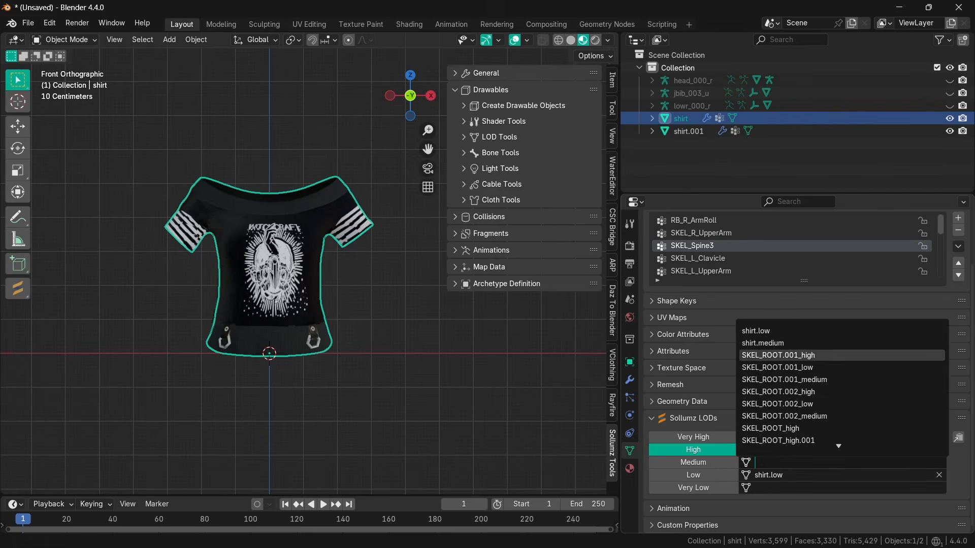
{"action": "scroll", "coordinate": [838, 413], "scroll_direction": "down", "scroll_amount": 3}
{"action": "key", "text": "Escape"}
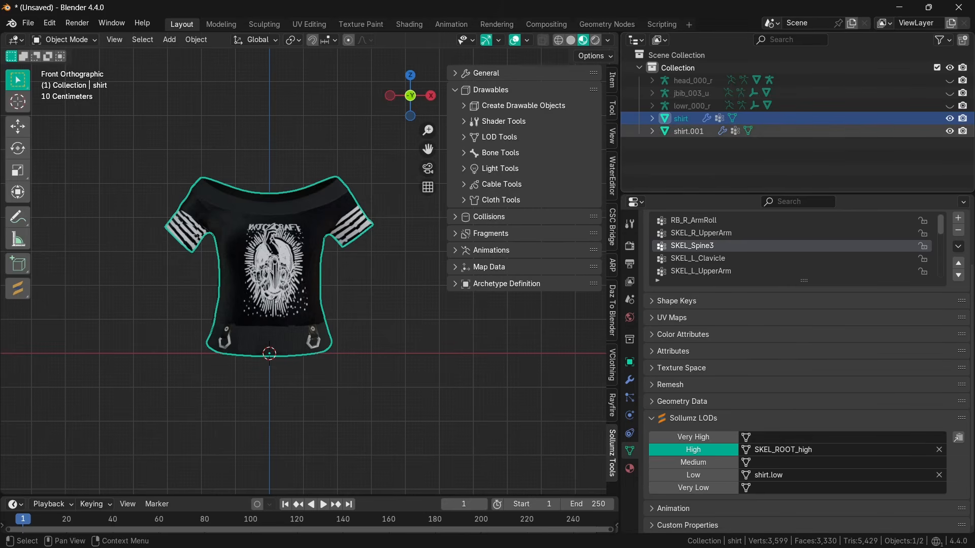
- Rename the mesh data of shirt.001 to manual_lod
{"action": "left_click", "coordinate": [652, 131]}
{"action": "double_click", "coordinate": [723, 144]}
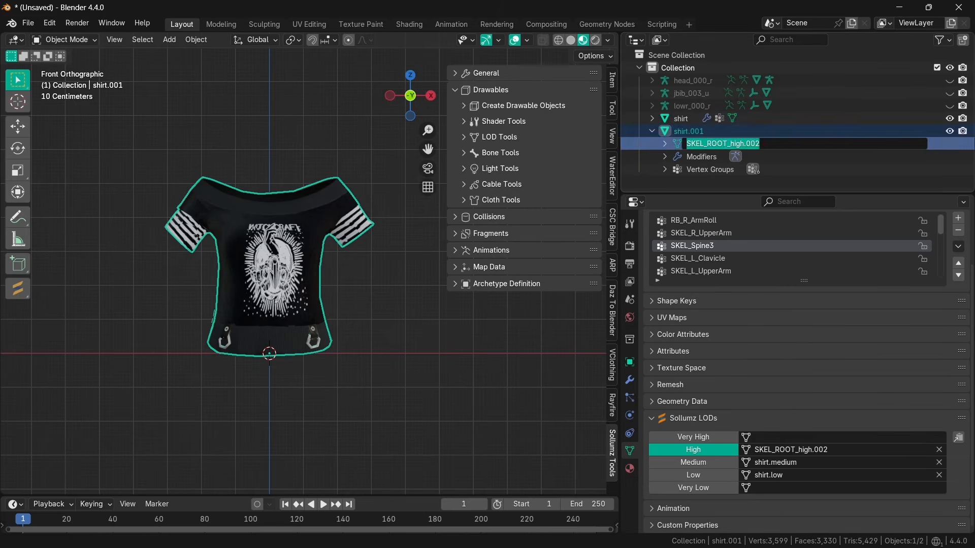
{"action": "key", "text": "Escape"}
{"action": "double_click", "coordinate": [723, 144]}
{"action": "key", "text": "BackSpace"}
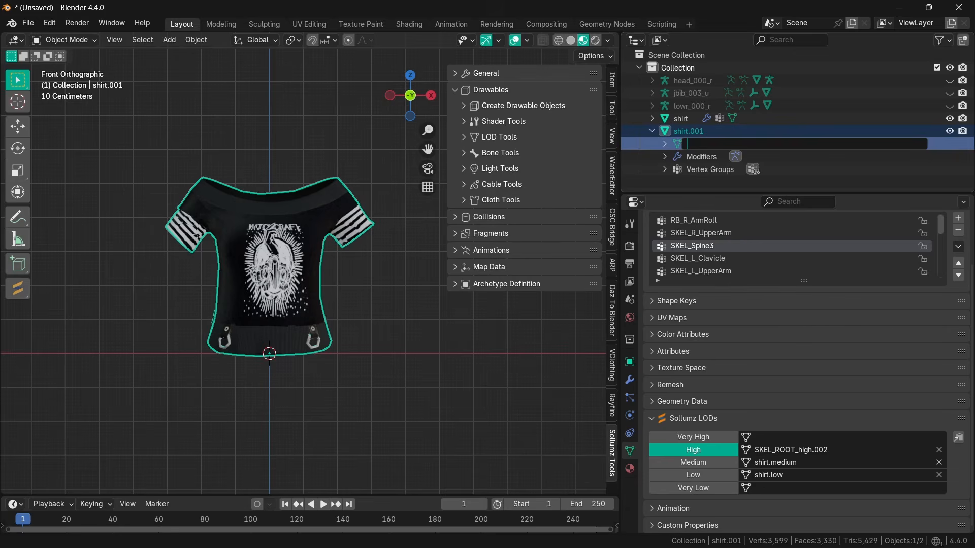
{"action": "type", "text": "manual_lod"}
{"action": "key", "text": "Return"}
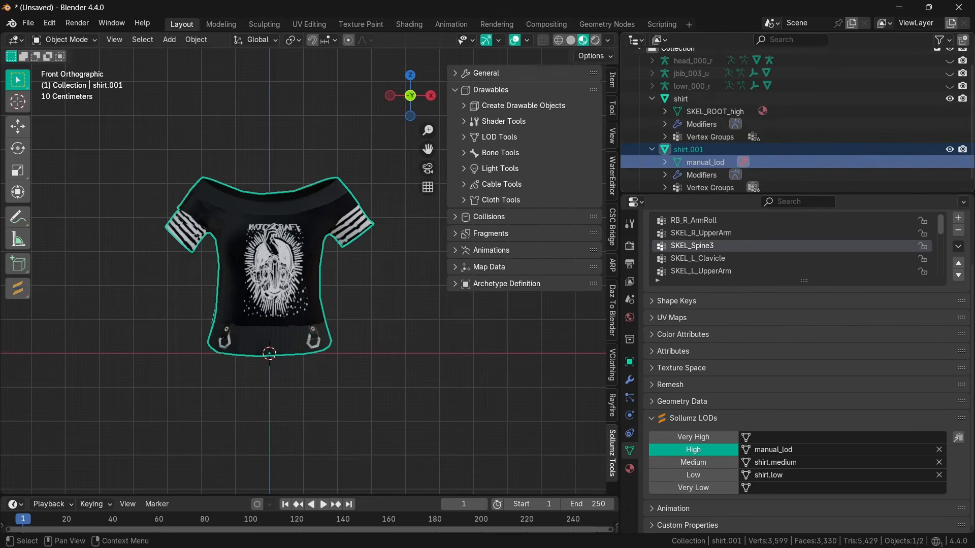
- Assign the manual_lod mesh to the Medium level of the original shirt's Sollumz LODs
{"action": "left_click", "coordinate": [682, 98]}
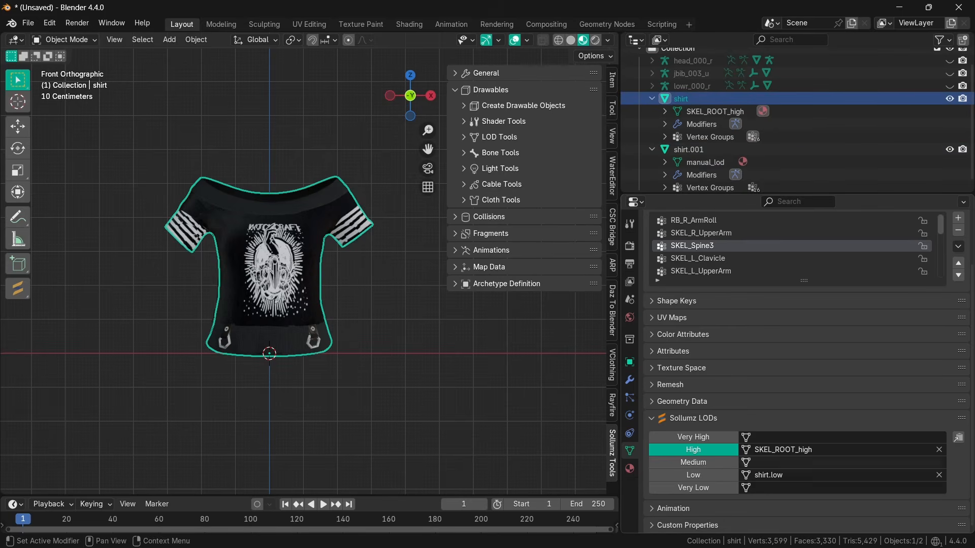
{"action": "left_click", "coordinate": [841, 463]}
{"action": "type", "text": "manual_lod"}
{"action": "key", "text": "Return"}
- Delete the shirt.001 object and reselect the original shirt to view its Sollumz LODs
{"action": "left_click", "coordinate": [689, 150]}
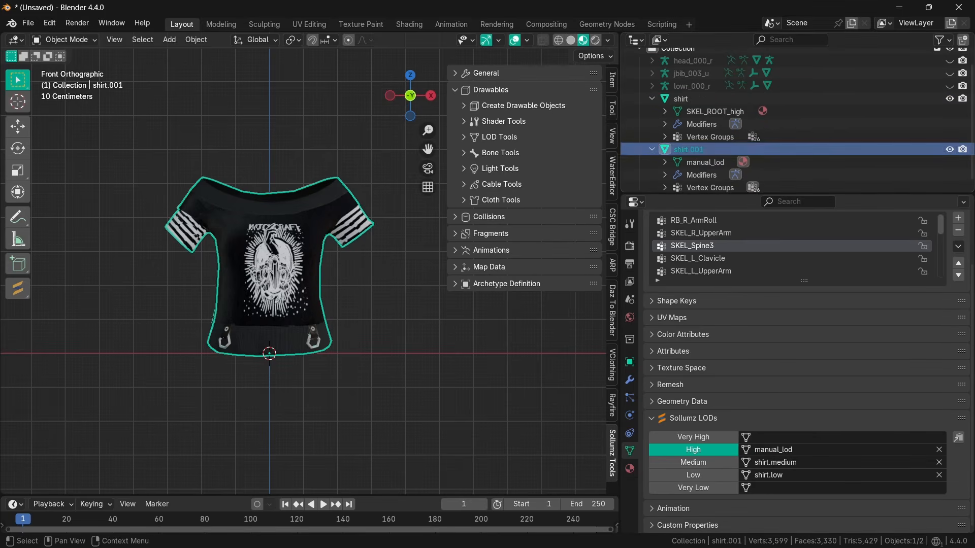
{"action": "key", "text": "Delete"}
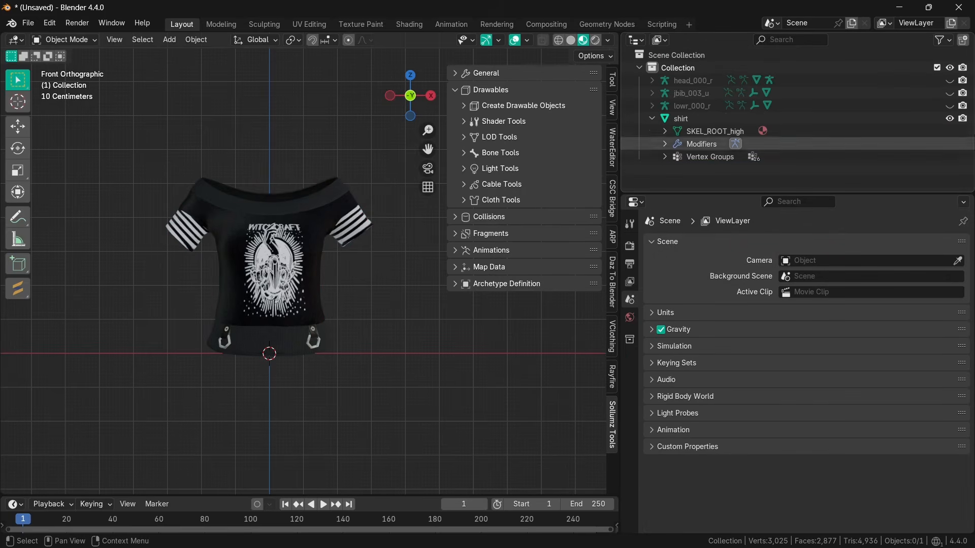
{"action": "left_click", "coordinate": [682, 119]}
{"action": "scroll", "coordinate": [797, 356], "scroll_direction": "down", "scroll_amount": 3}
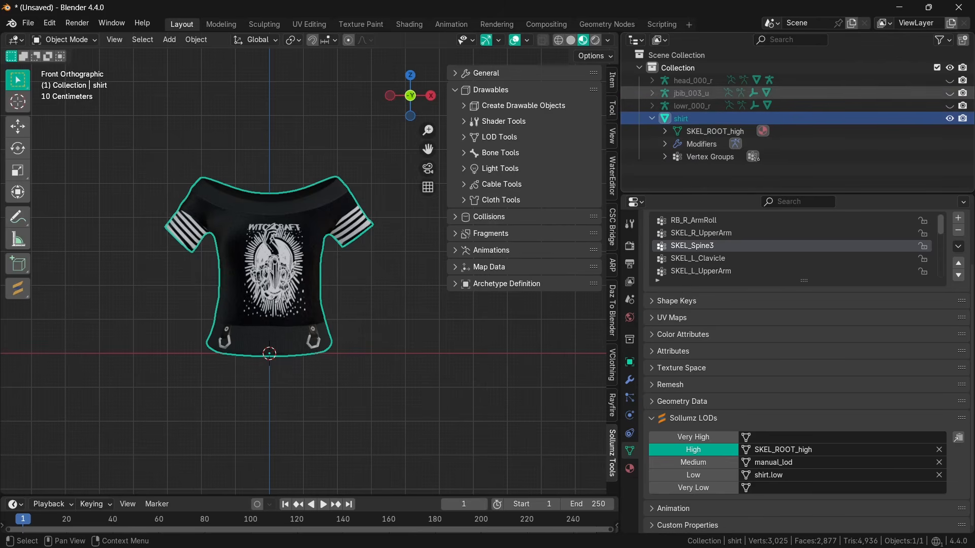
- Unhide jbib_003_u and expand its hierarchy down to the SKEL_ROOT.001 mesh, collapsing the shirt's entry
{"action": "left_click", "coordinate": [950, 93]}
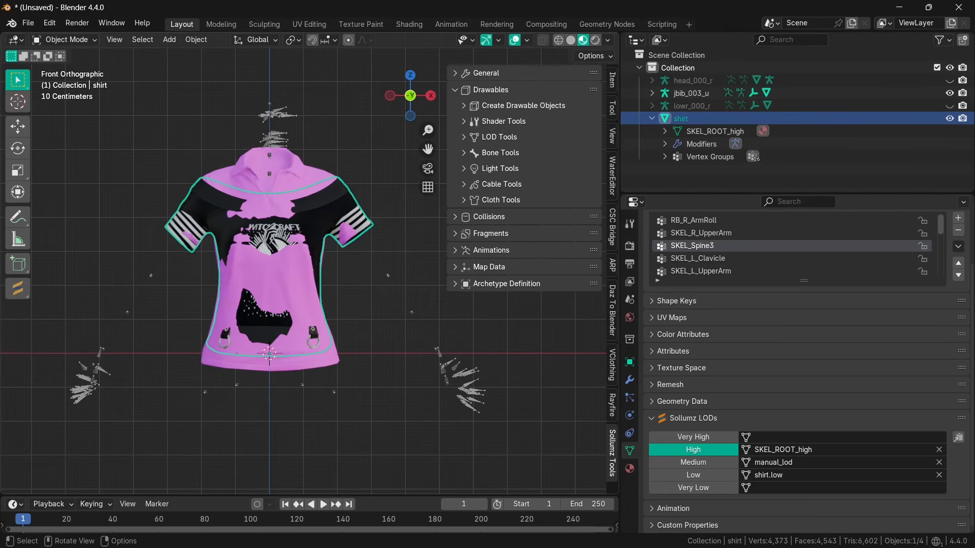
{"action": "left_click", "coordinate": [766, 93]}
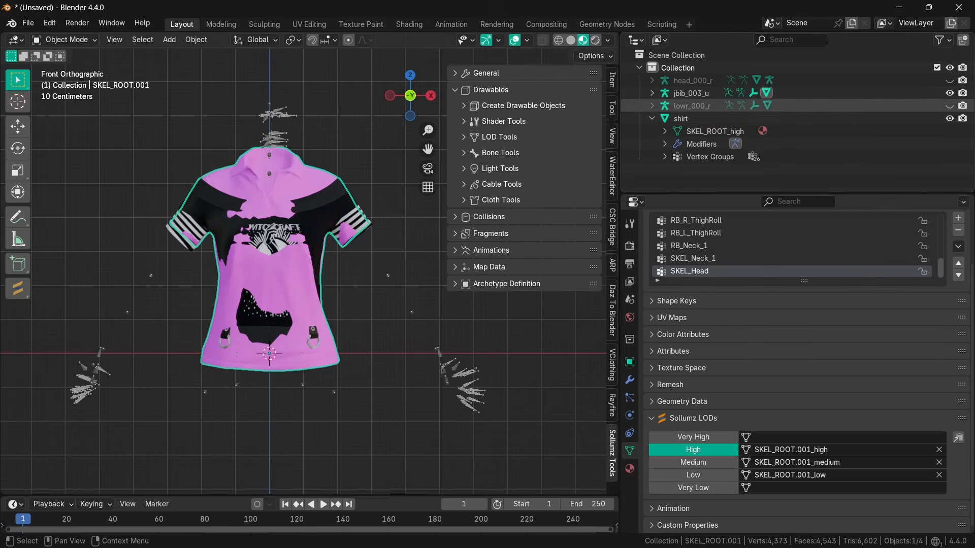
{"action": "left_click", "coordinate": [652, 93]}
{"action": "left_click", "coordinate": [665, 131]}
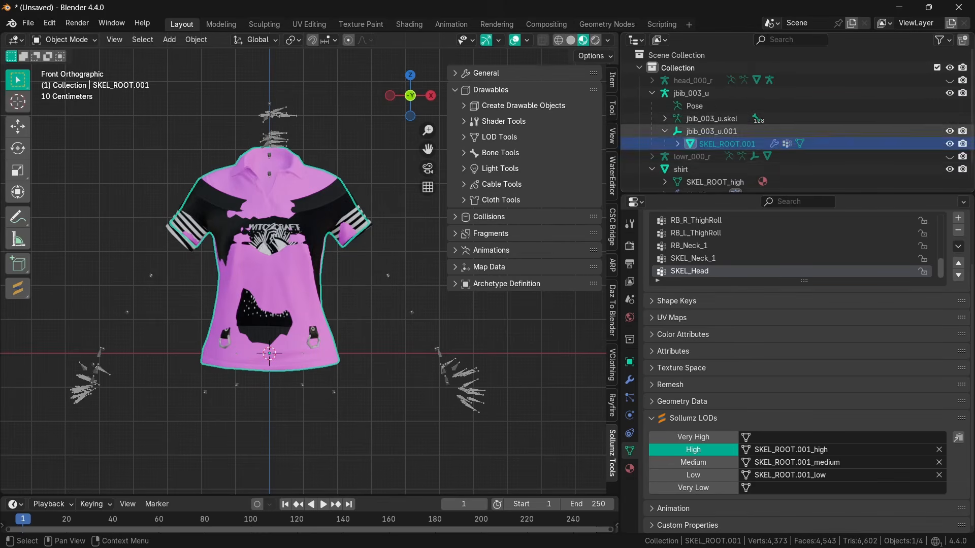
{"action": "scroll", "coordinate": [666, 139], "scroll_direction": "down", "scroll_amount": 2}
{"action": "left_click", "coordinate": [679, 142]}
{"action": "left_click", "coordinate": [652, 141]}
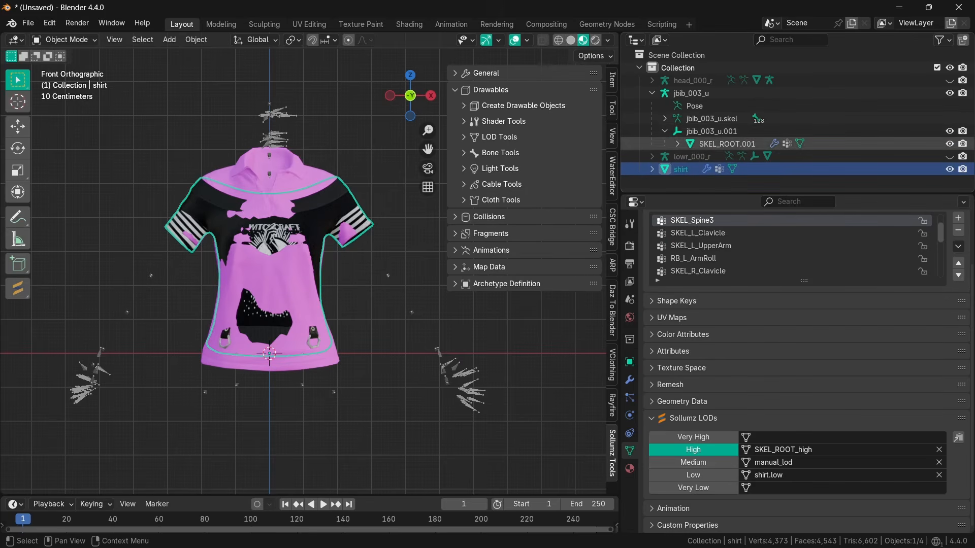
- Parent the shirt to the jbib_003_u.001 drawable model in the object hierarchy
{"action": "left_click", "coordinate": [711, 131]}
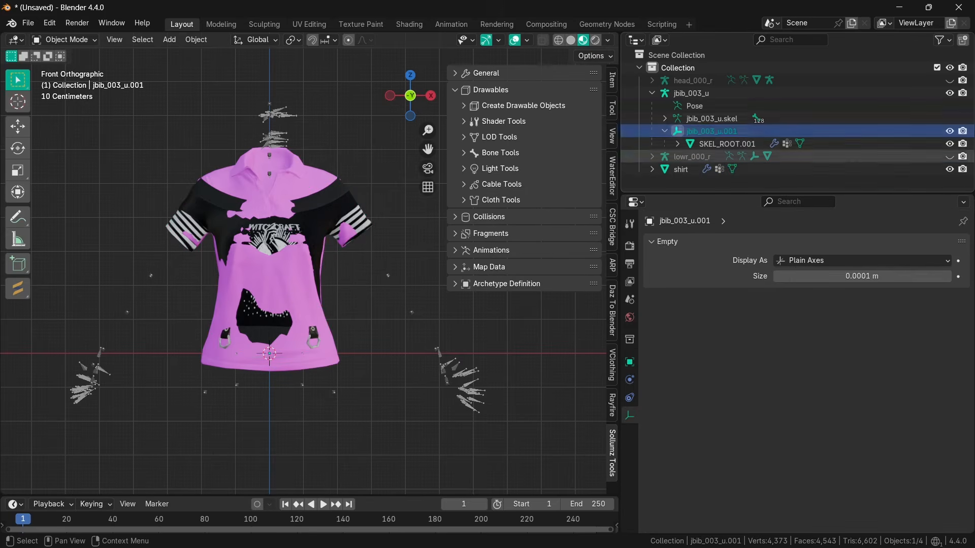
{"action": "left_click", "coordinate": [681, 169]}
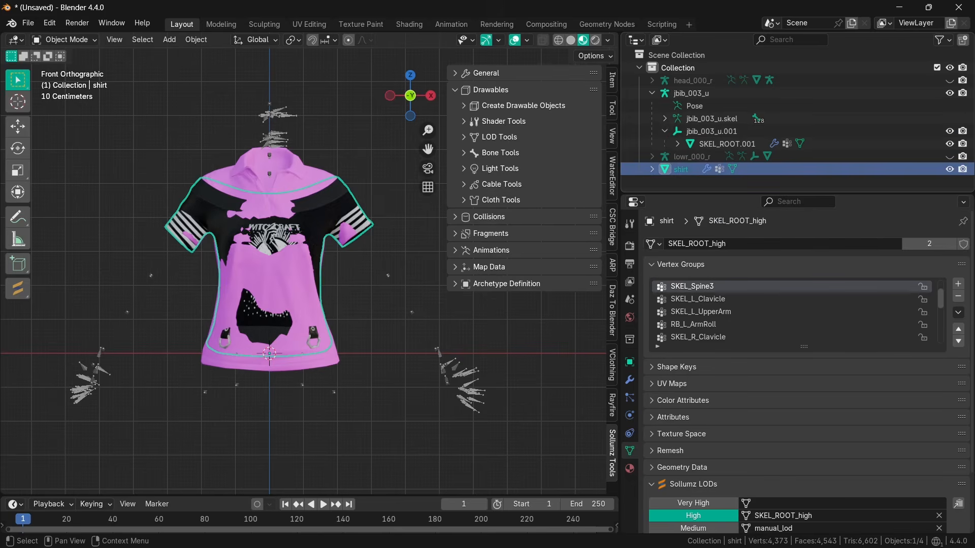
{"action": "left_click", "coordinate": [711, 131]}
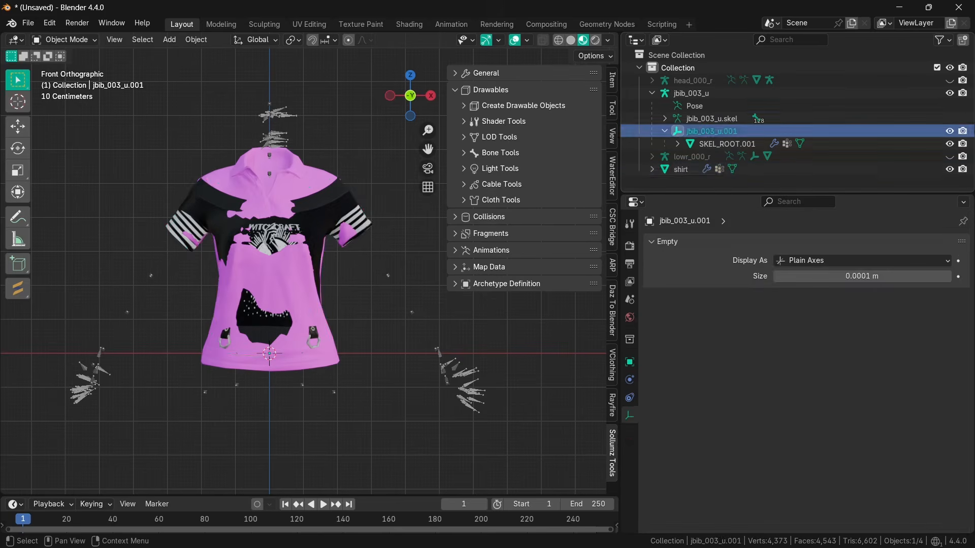
{"action": "left_click", "coordinate": [681, 170]}
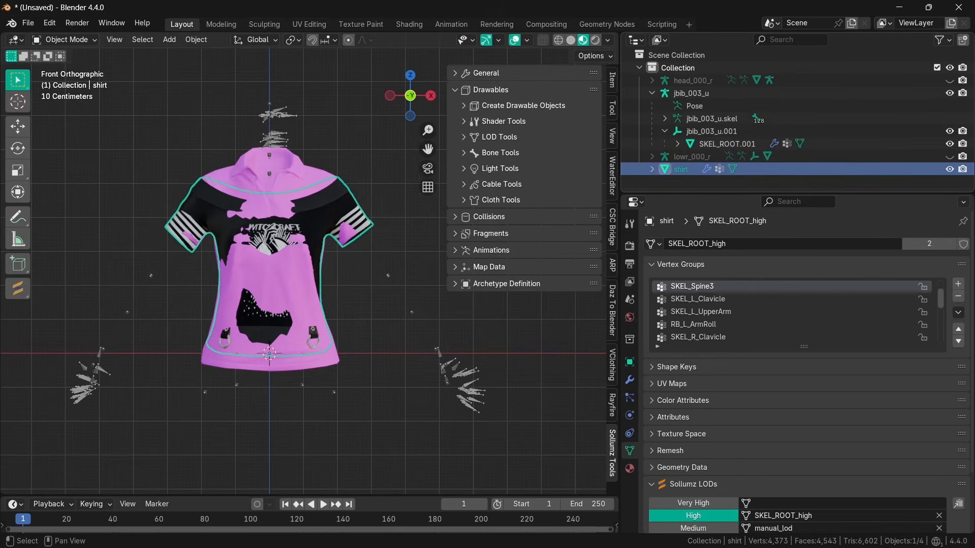
{"action": "left_click_drag", "start_coordinate": [681, 169], "coordinate": [714, 131]}
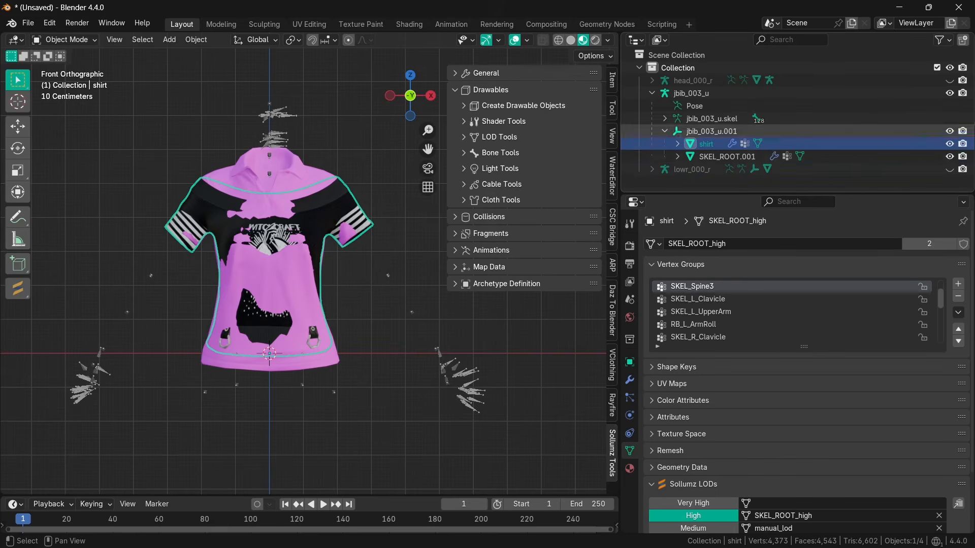
- Delete the SKEL_ROOT.001 mesh under jbib_003_u.001 and select the shirt
{"action": "left_click", "coordinate": [724, 157]}
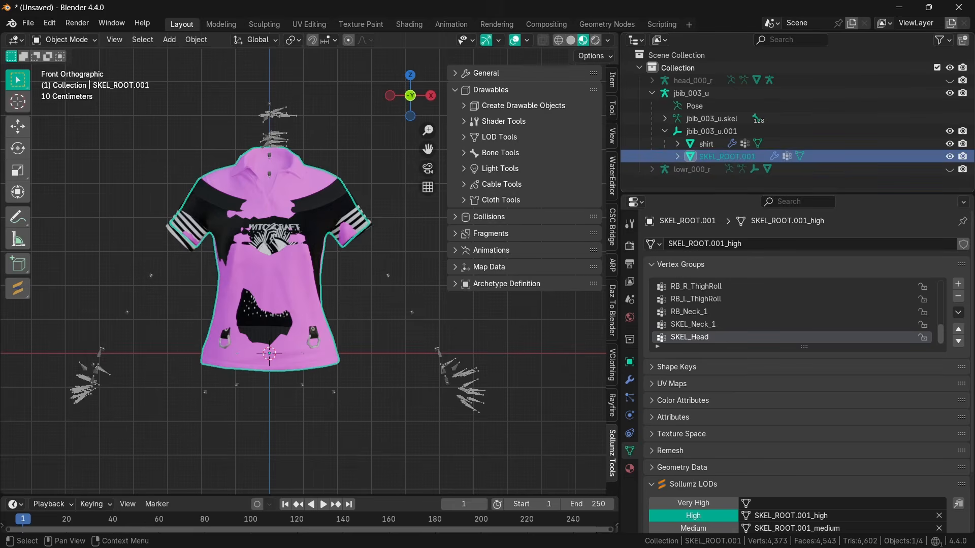
{"action": "key", "text": "Delete"}
{"action": "scroll", "coordinate": [443, 311], "scroll_direction": "down", "scroll_amount": 1}
{"action": "middle_click_drag", "start_coordinate": [443, 311], "coordinate": [432, 310], "text": "shift"}
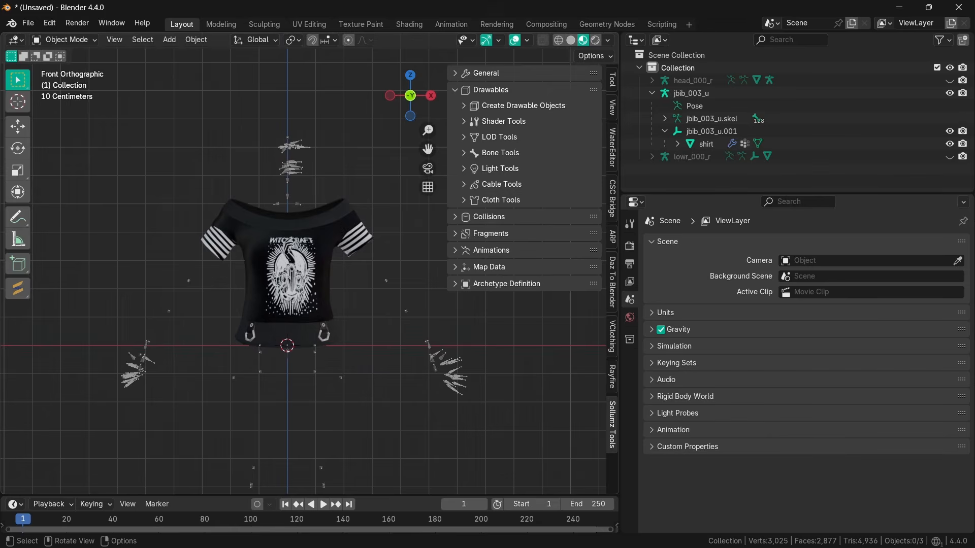
{"action": "left_click", "coordinate": [301, 280]}
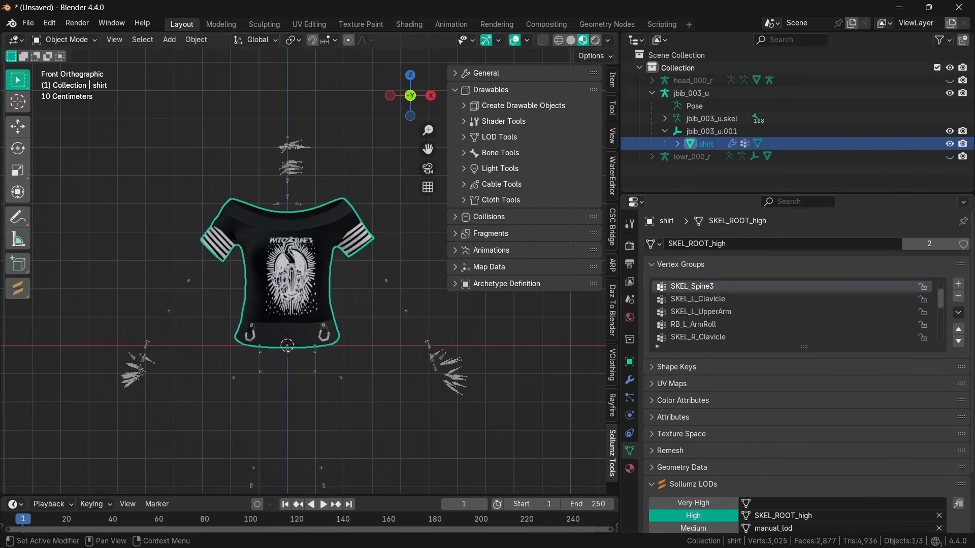
- Review the shirt mesh's UV maps, selecting UVMap 1, and display its color attributes
{"action": "left_click", "coordinate": [665, 264]}
{"action": "left_click", "coordinate": [692, 399]}
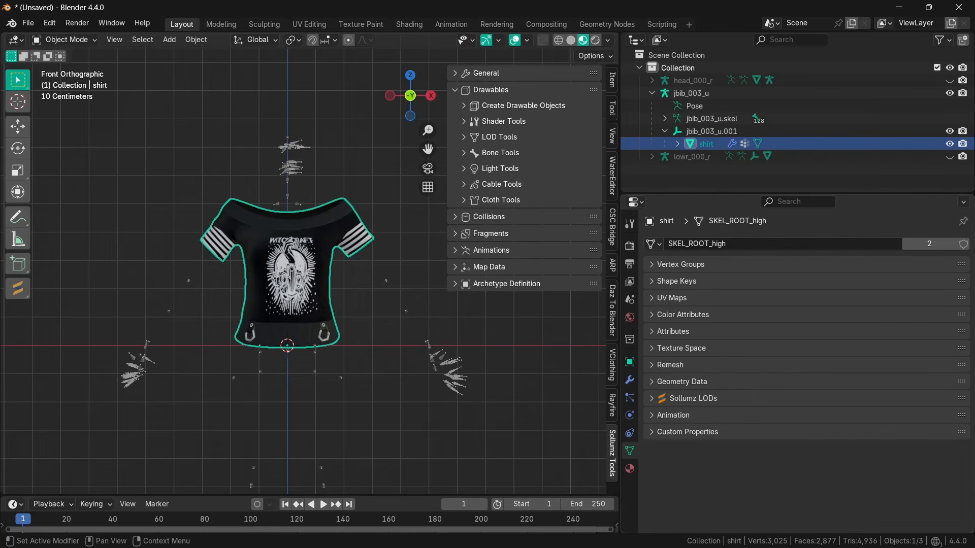
{"action": "left_click", "coordinate": [671, 298]}
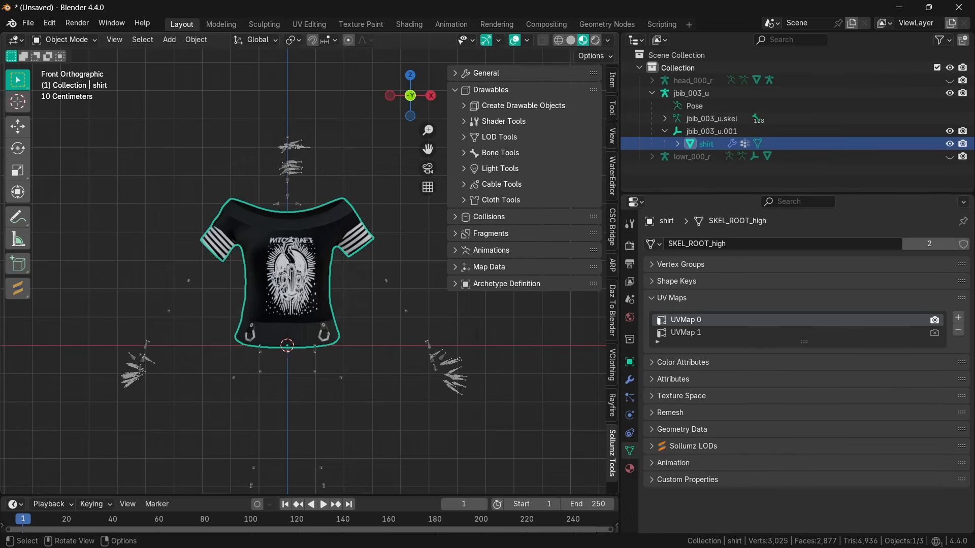
{"action": "left_click", "coordinate": [702, 333]}
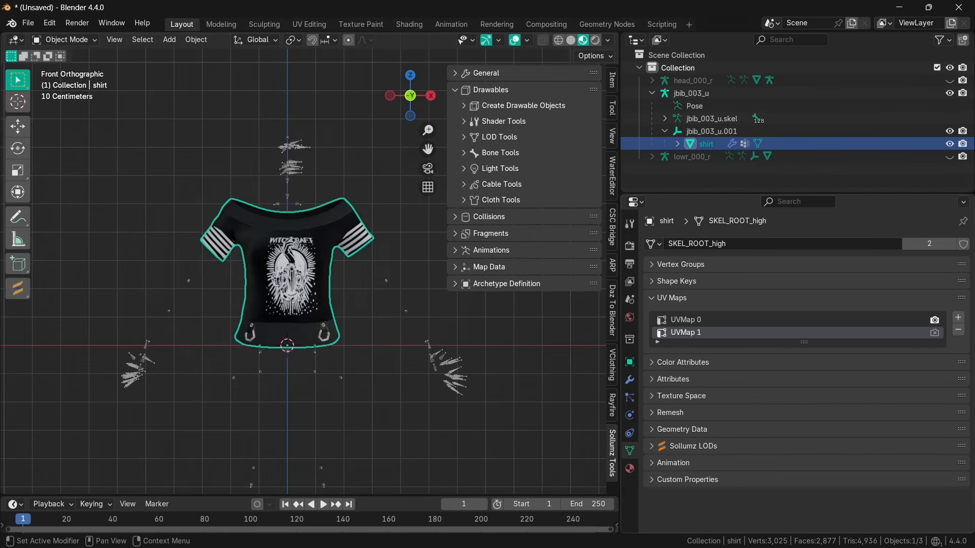
{"action": "left_click", "coordinate": [671, 299]}
{"action": "left_click", "coordinate": [683, 315]}
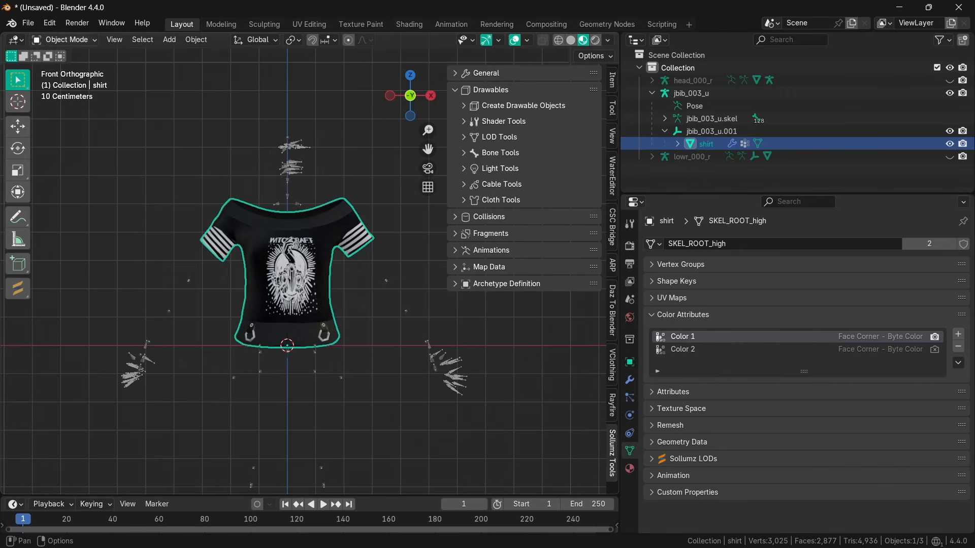
- Enter Vertex Paint mode on the shirt and set the secondary brush color to orange
{"action": "left_click", "coordinate": [65, 40]}
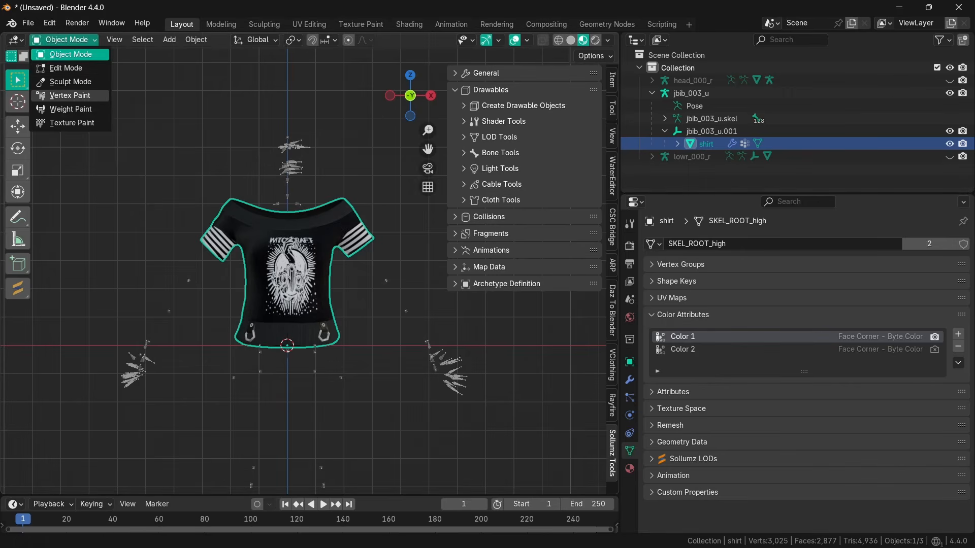
{"action": "left_click", "coordinate": [70, 95]}
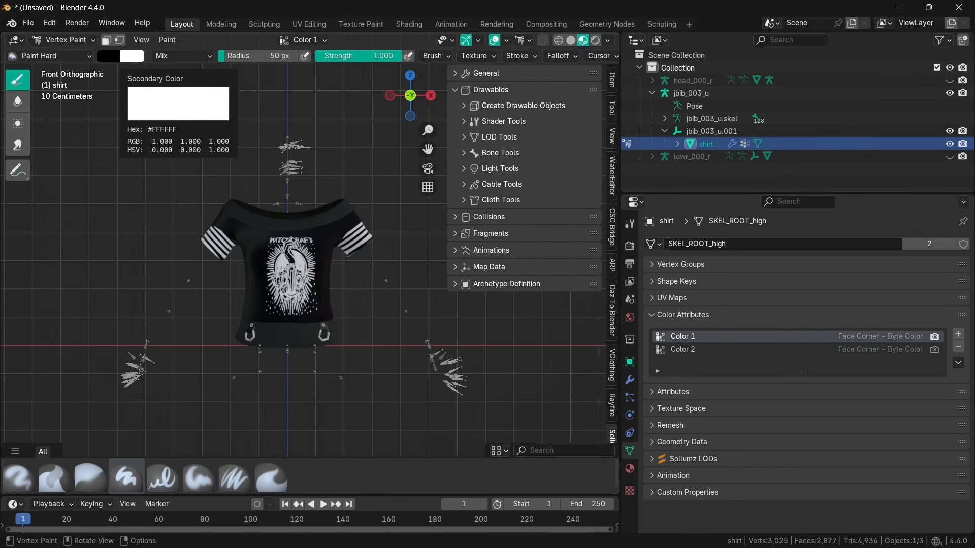
{"action": "left_click", "coordinate": [132, 56]}
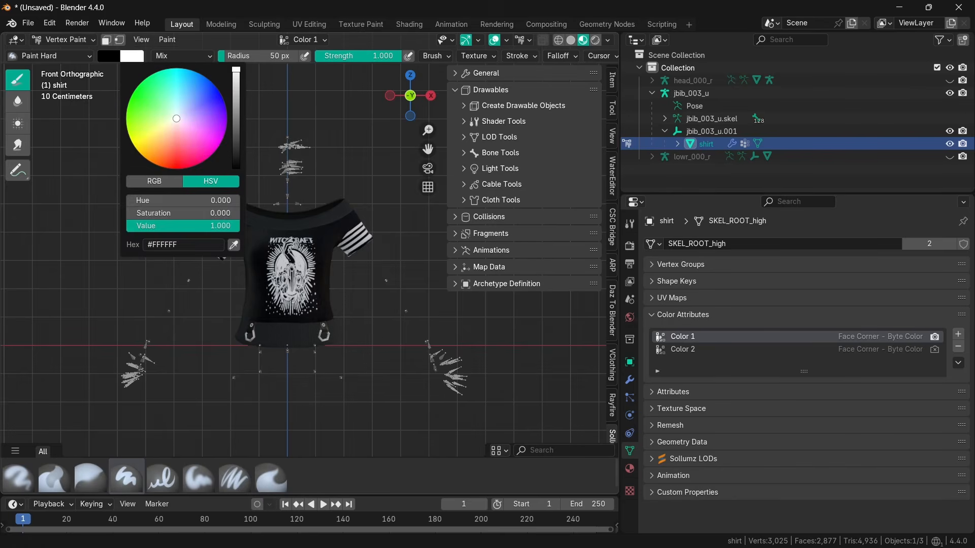
{"action": "left_click_drag", "start_coordinate": [156, 166], "coordinate": [153, 163]}
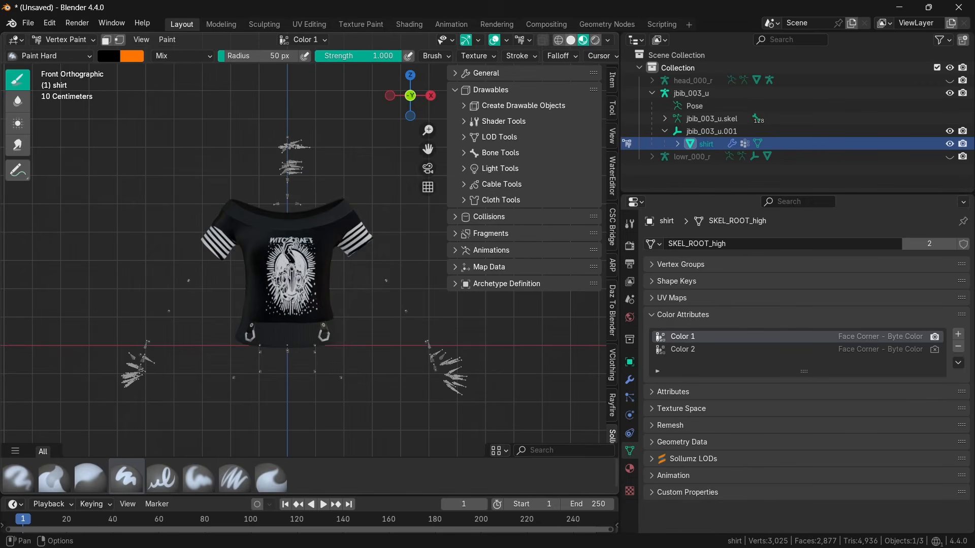
- Switch the viewport to Solid shading with Attribute color, and undo the test stroke on the shirt
{"action": "left_click", "coordinate": [570, 40]}
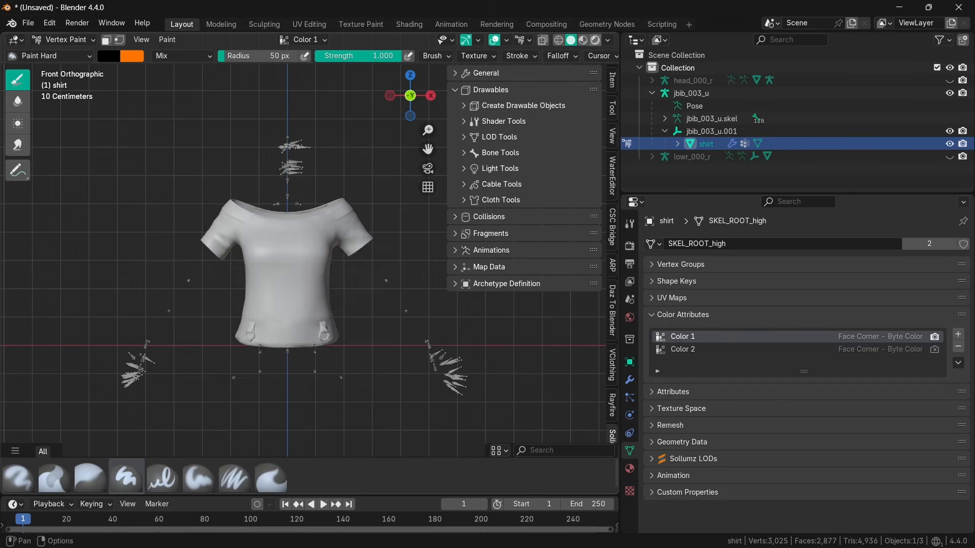
{"action": "left_click", "coordinate": [608, 41]}
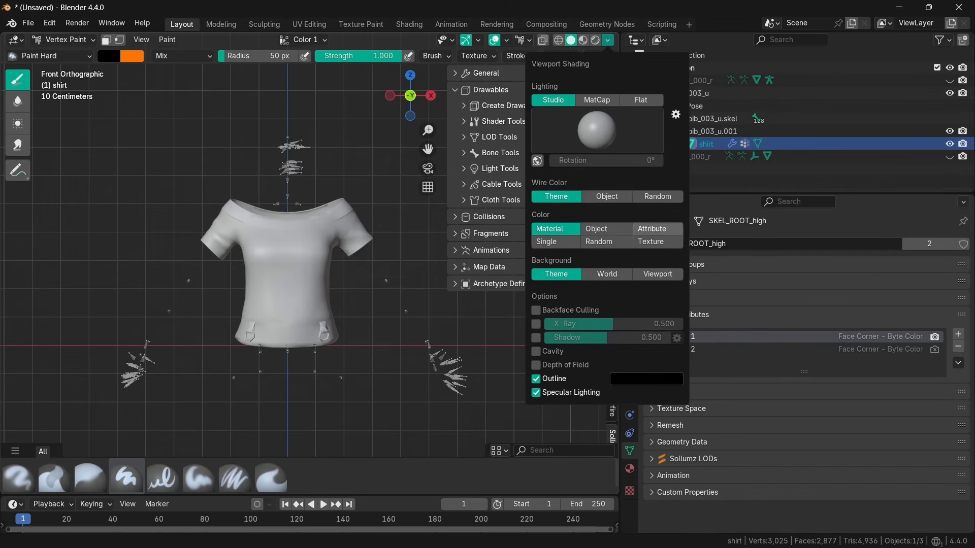
{"action": "left_click", "coordinate": [652, 229]}
{"action": "mouse_move", "coordinate": [281, 263]}
{"action": "left_mouse_down"}
{"action": "mouse_move", "coordinate": [270, 296]}
{"action": "mouse_move", "coordinate": [295, 297]}
{"action": "mouse_move", "coordinate": [286, 272]}
{"action": "left_mouse_up"}
{"action": "key", "text": "ctrl+z"}
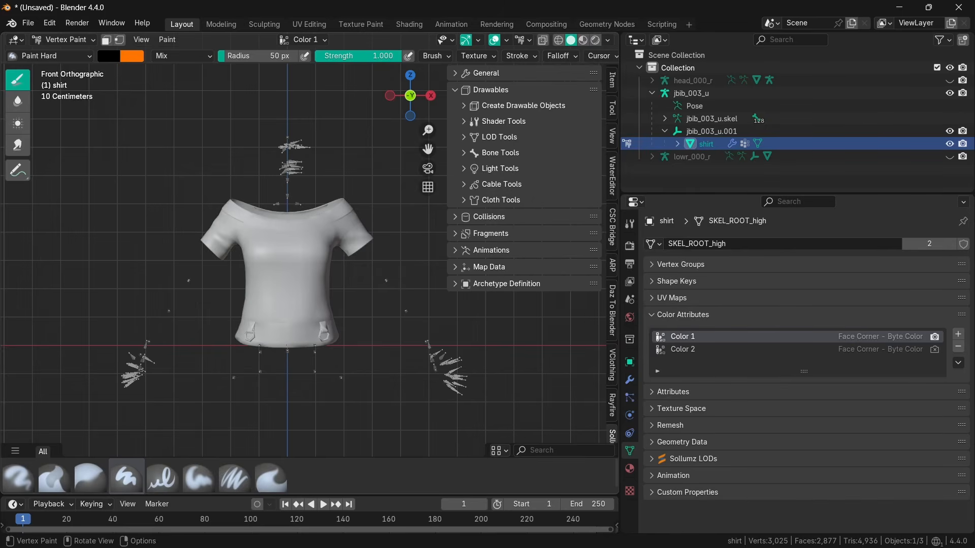
- Set the primary brush color to fully bright, saturated orange, hex #FF7A00
{"action": "left_click", "coordinate": [108, 56]}
{"action": "left_click_drag", "start_coordinate": [213, 167], "coordinate": [213, 69]}
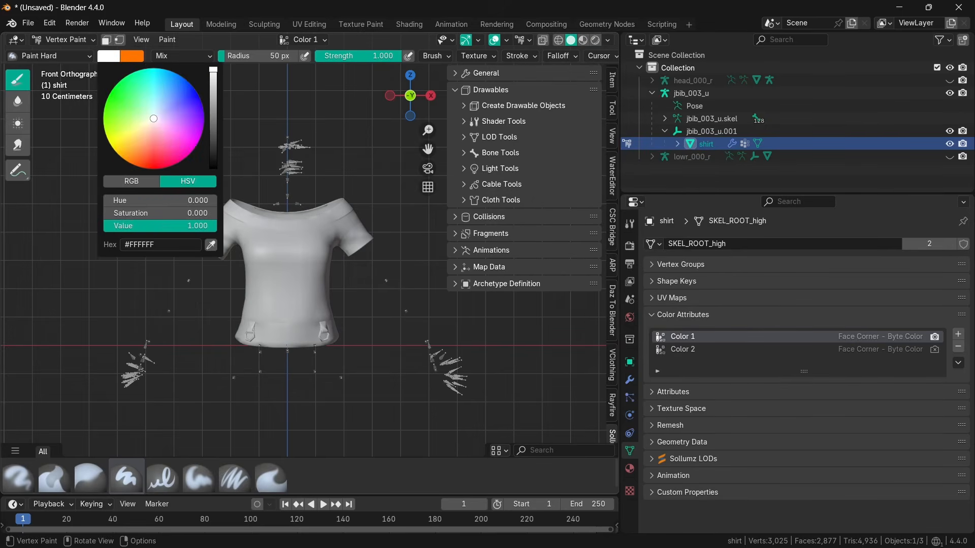
{"action": "left_click_drag", "start_coordinate": [147, 148], "coordinate": [130, 163]}
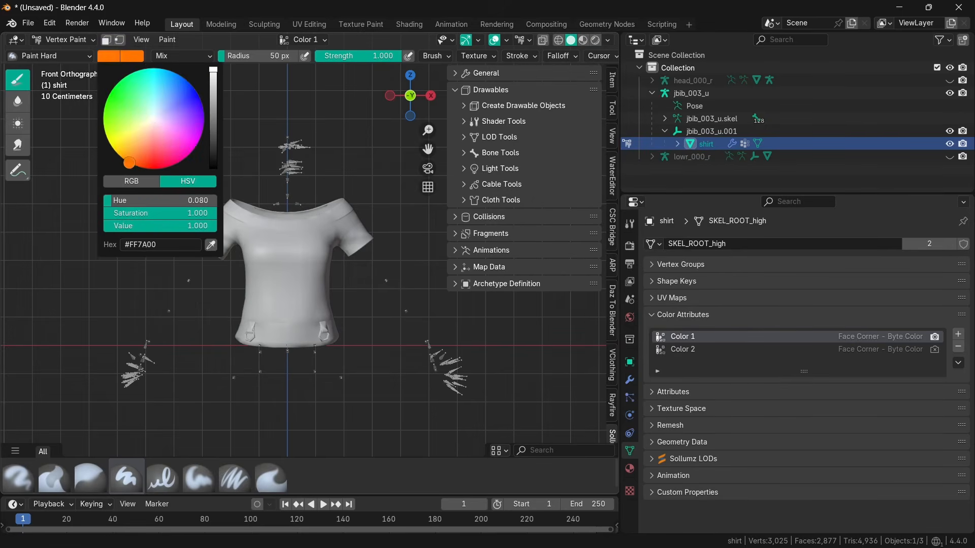
- Paint the whole shirt orange on the Color 1 attribute from all sides and return to Object Mode
{"action": "mouse_move", "coordinate": [282, 348]}
{"action": "left_mouse_down"}
{"action": "mouse_move", "coordinate": [235, 354]}
{"action": "mouse_move", "coordinate": [341, 293]}
{"action": "mouse_move", "coordinate": [322, 355]}
{"action": "left_mouse_up"}
{"action": "mouse_move", "coordinate": [221, 213]}
{"action": "middle_mouse_down"}
{"action": "mouse_move", "coordinate": [239, 212]}
{"action": "mouse_move", "coordinate": [215, 209]}
{"action": "middle_mouse_up"}
{"action": "left_click_drag", "start_coordinate": [214, 223], "coordinate": [198, 257]}
{"action": "middle_click_drag", "start_coordinate": [198, 256], "coordinate": [355, 239]}
{"action": "mouse_move", "coordinate": [346, 175]}
{"action": "left_mouse_down"}
{"action": "mouse_move", "coordinate": [346, 163]}
{"action": "mouse_move", "coordinate": [269, 270]}
{"action": "mouse_move", "coordinate": [330, 315]}
{"action": "mouse_move", "coordinate": [182, 239]}
{"action": "mouse_move", "coordinate": [254, 324]}
{"action": "mouse_move", "coordinate": [199, 321]}
{"action": "mouse_move", "coordinate": [210, 318]}
{"action": "left_mouse_up"}
{"action": "middle_click_drag", "start_coordinate": [209, 318], "coordinate": [368, 268]}
{"action": "mouse_move", "coordinate": [213, 162]}
{"action": "left_mouse_down"}
{"action": "mouse_move", "coordinate": [251, 203]}
{"action": "mouse_move", "coordinate": [153, 185]}
{"action": "left_mouse_up"}
{"action": "middle_click_drag", "start_coordinate": [199, 170], "coordinate": [305, 158]}
{"action": "left_click_drag", "start_coordinate": [238, 157], "coordinate": [143, 137]}
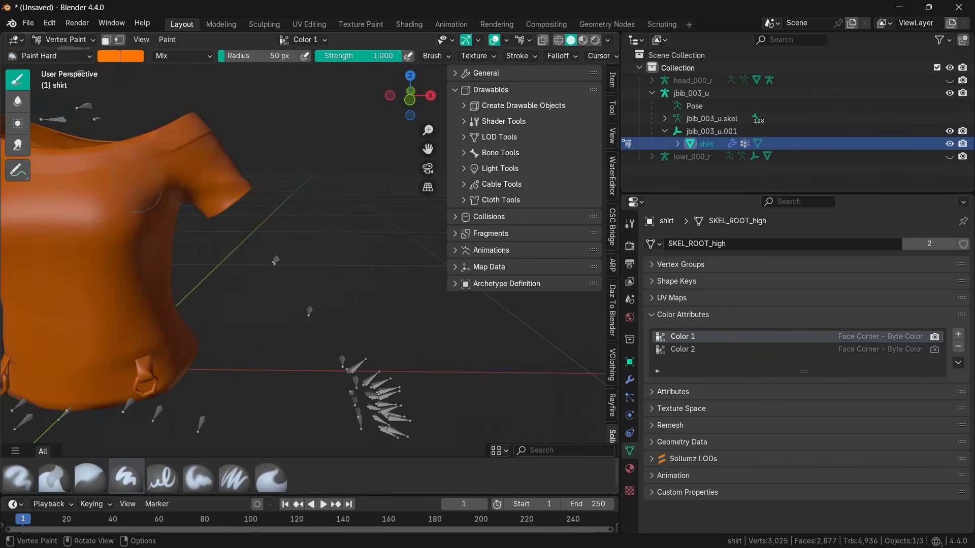
{"action": "mouse_move", "coordinate": [127, 278]}
{"action": "middle_mouse_down", "text": "shift"}
{"action": "mouse_move", "coordinate": [427, 187]}
{"action": "mouse_move", "coordinate": [319, 227]}
{"action": "mouse_move", "coordinate": [323, 198]}
{"action": "middle_mouse_up", "text": "shift"}
{"action": "scroll", "coordinate": [318, 226], "scroll_direction": "down", "scroll_amount": 3}
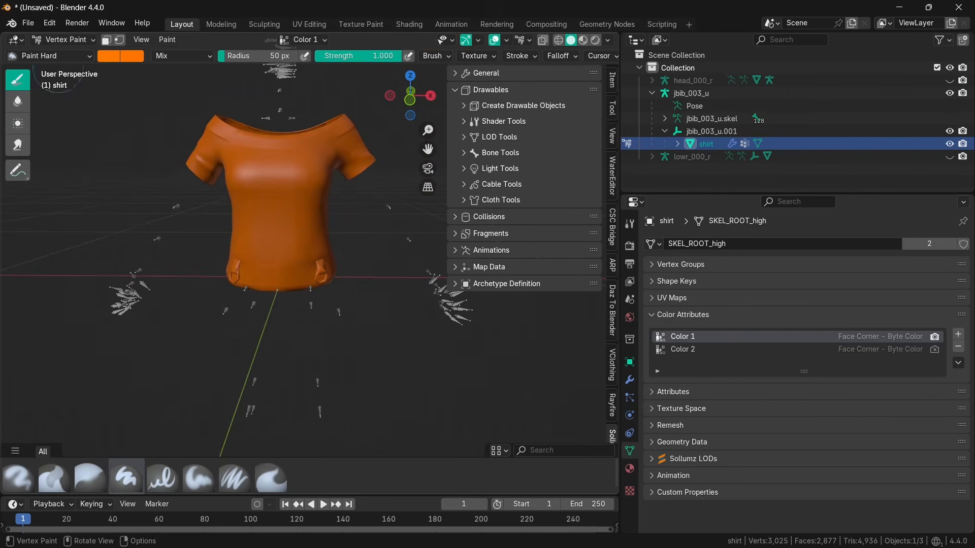
{"action": "left_click", "coordinate": [64, 39]}
{"action": "left_click", "coordinate": [64, 54]}
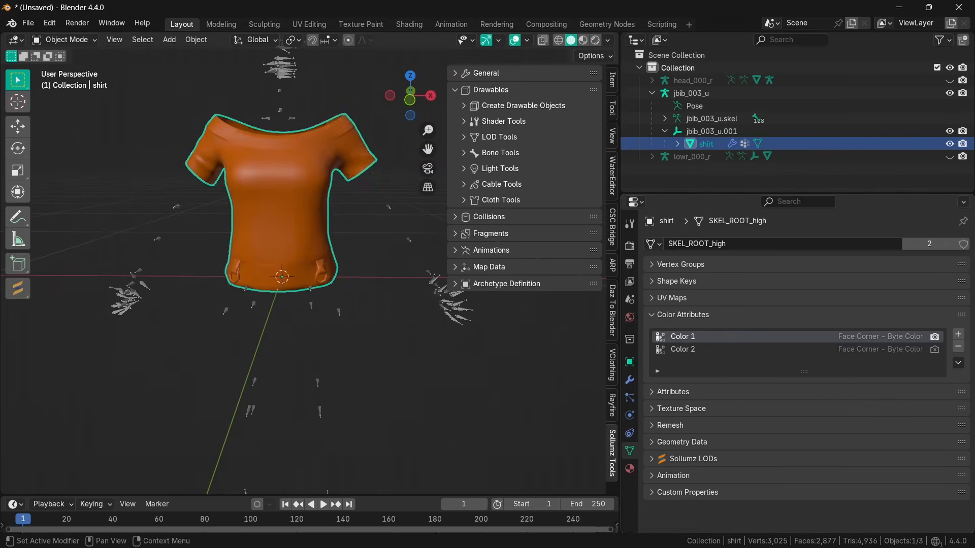
- Fill the shirt's Color 2 attribute with fully opaque black using the Sollumz Vertex Painter
{"action": "left_click", "coordinate": [683, 349]}
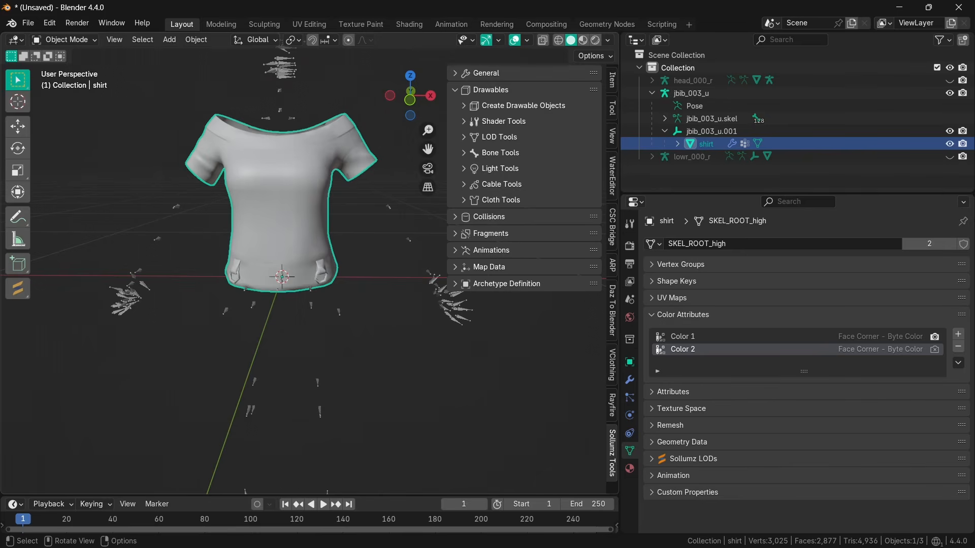
{"action": "middle_click_drag", "start_coordinate": [284, 243], "coordinate": [306, 305], "text": "shift"}
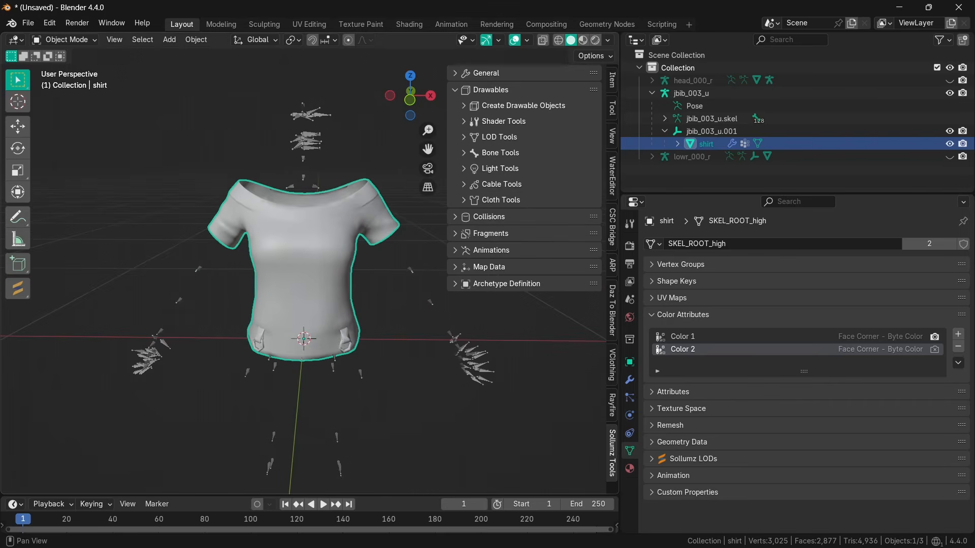
{"action": "left_click", "coordinate": [490, 90]}
{"action": "left_click", "coordinate": [486, 74]}
{"action": "left_click", "coordinate": [497, 216]}
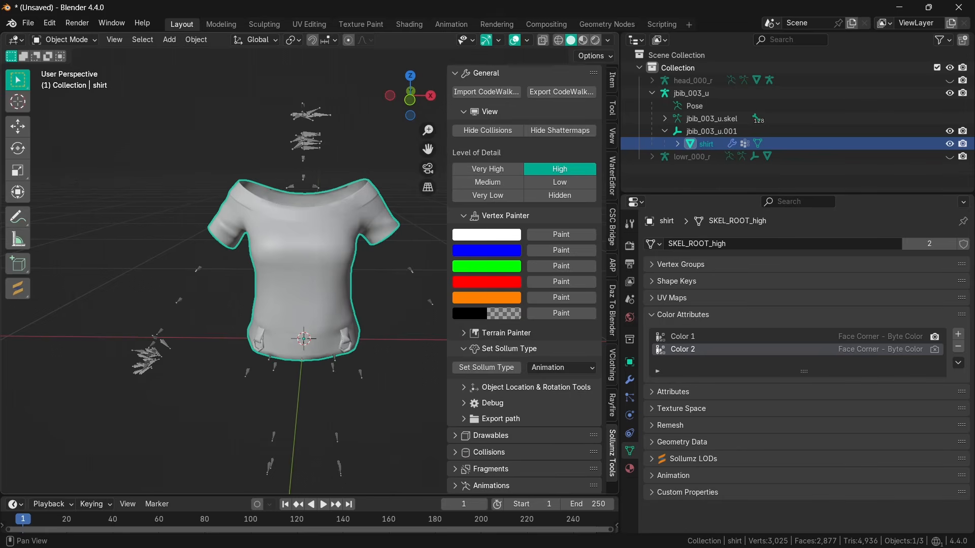
{"action": "left_click", "coordinate": [467, 313]}
{"action": "left_click_drag", "start_coordinate": [479, 276], "coordinate": [569, 276]}
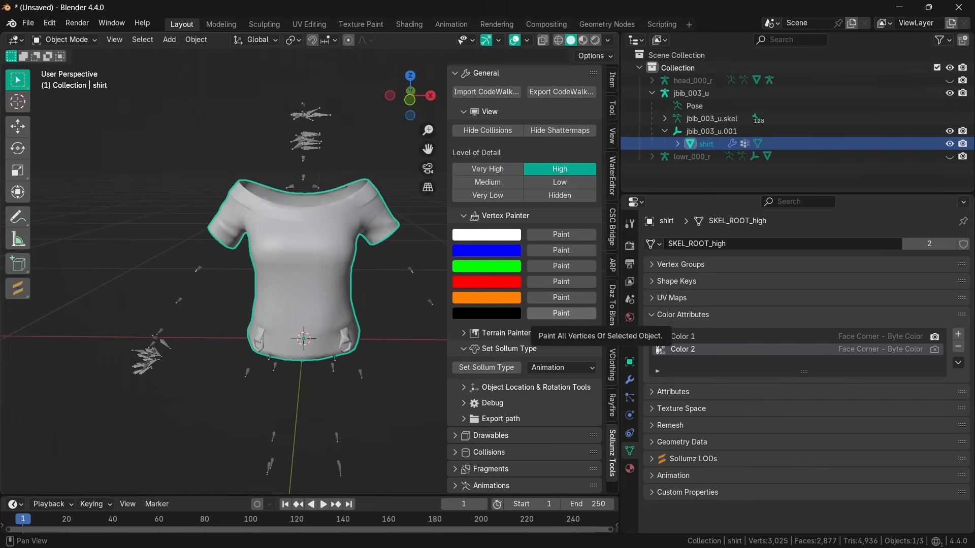
{"action": "left_click", "coordinate": [561, 313]}
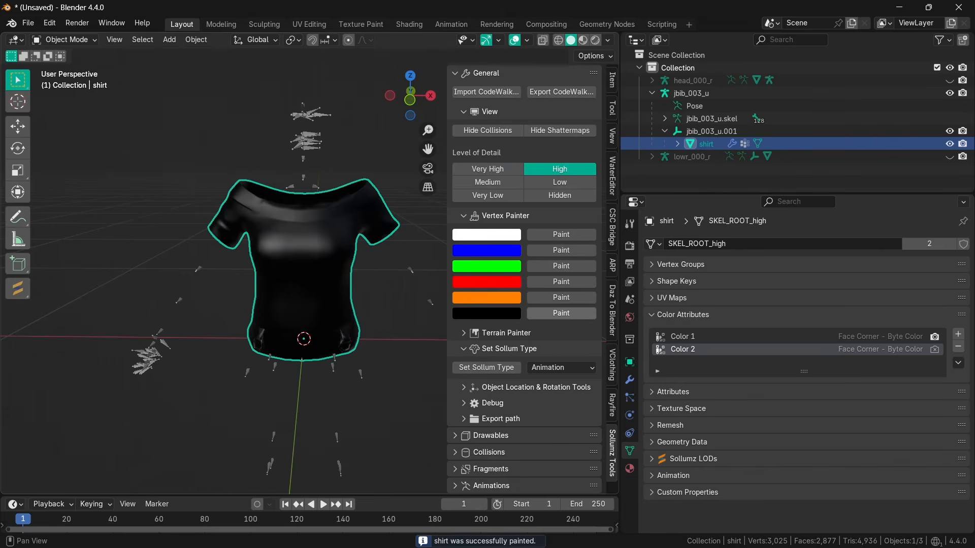
- Make Color 2 the render color attribute and compare Color 1 with Color 2 on the shirt, leaving Color 2 active
{"action": "left_click", "coordinate": [934, 349]}
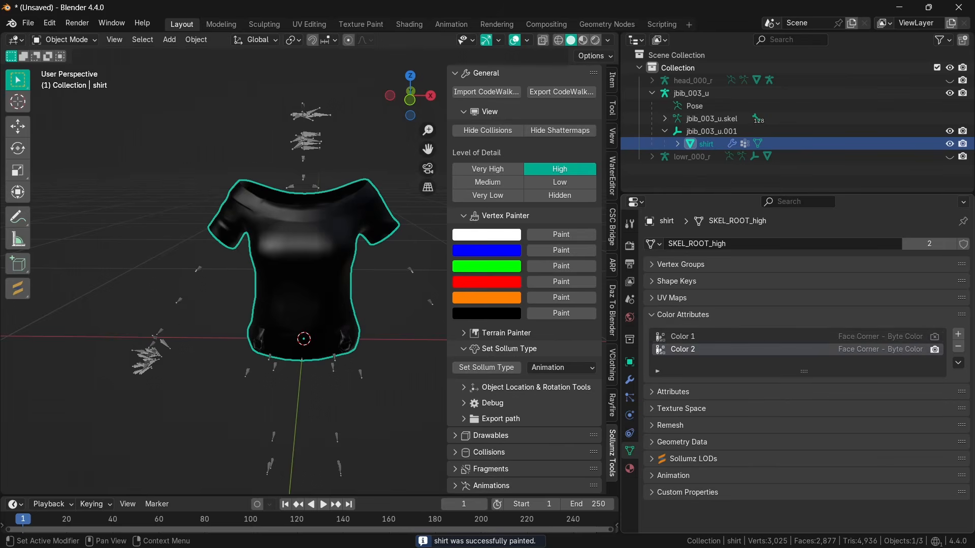
{"action": "left_click", "coordinate": [880, 336]}
{"action": "left_click", "coordinate": [736, 336]}
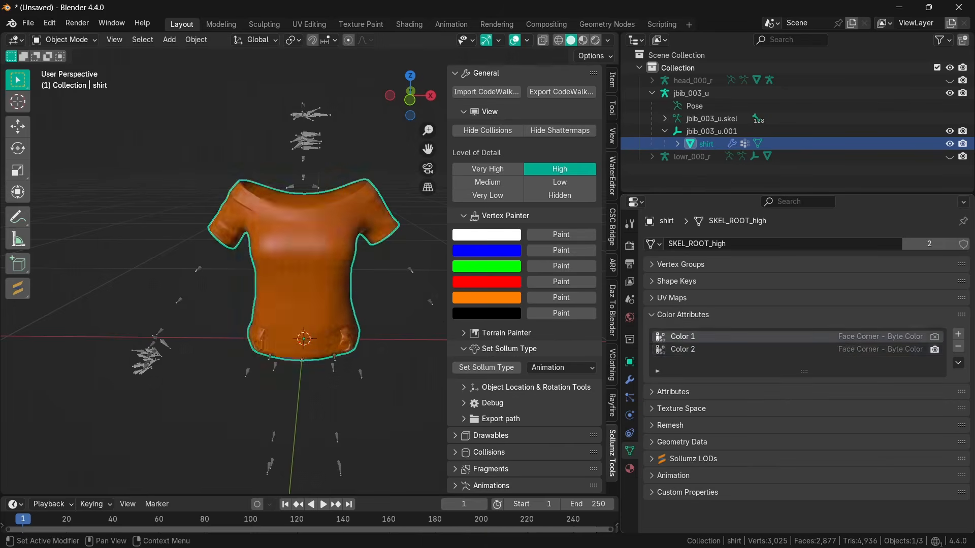
{"action": "left_click", "coordinate": [737, 349]}
{"action": "left_click", "coordinate": [736, 337]}
{"action": "left_click", "coordinate": [736, 349]}
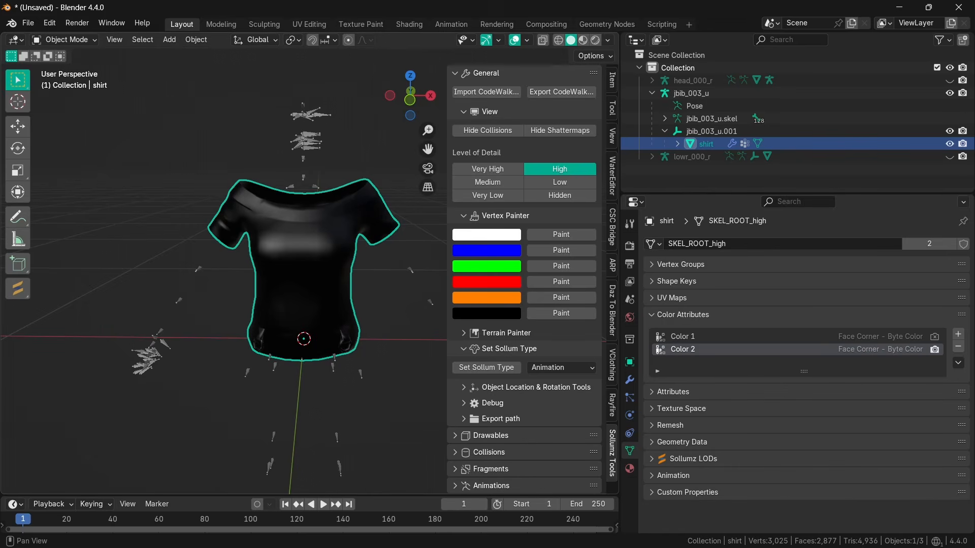
- Collapse the Vertex Painter and Set Sollum Type sections and rename the jbib_003_u armature to jbib_000_u
{"action": "left_click", "coordinate": [464, 216]}
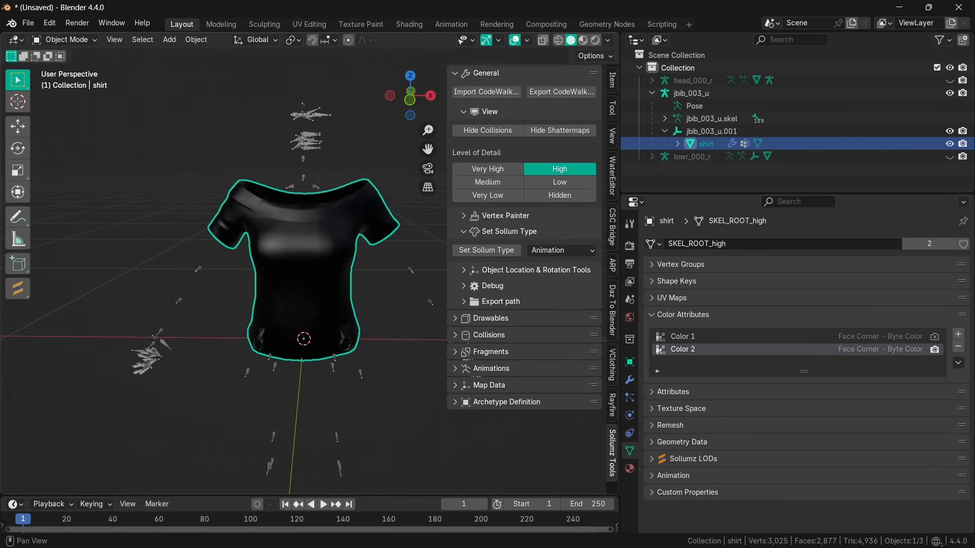
{"action": "left_click", "coordinate": [464, 232]}
{"action": "double_click", "coordinate": [691, 93]}
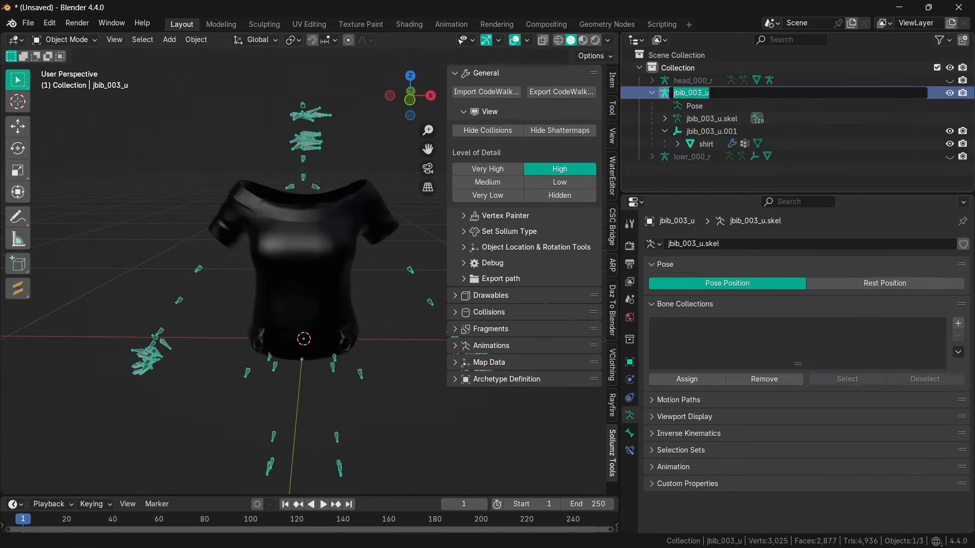
{"action": "left_click", "coordinate": [709, 93]}
{"action": "key", "text": "ctrl+a"}
{"action": "type", "text": "jbib_000_u"}
{"action": "key", "text": "Return"}
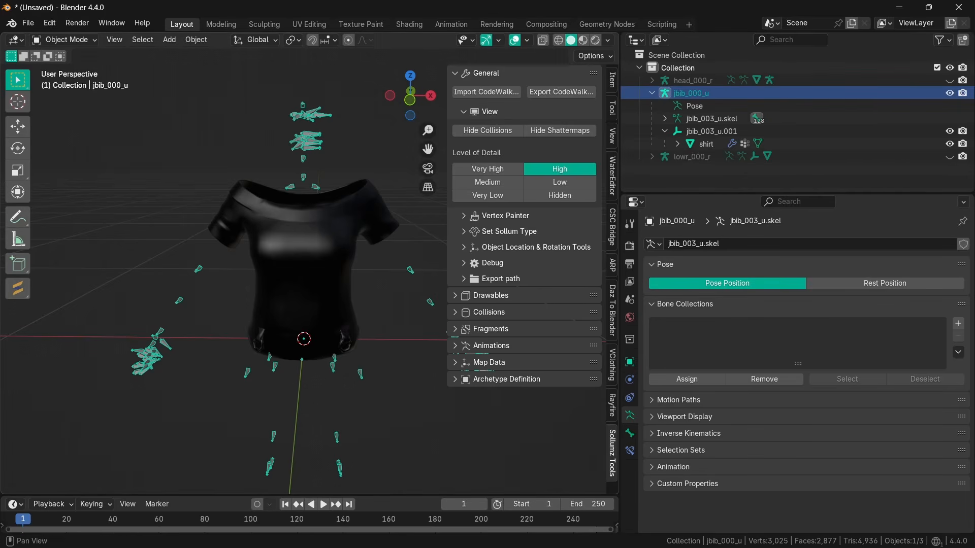
- Export jbib_000_u as CodeWalker XML into the shirt folder on the desktop, limited to selected objects
{"action": "left_click", "coordinate": [561, 92]}
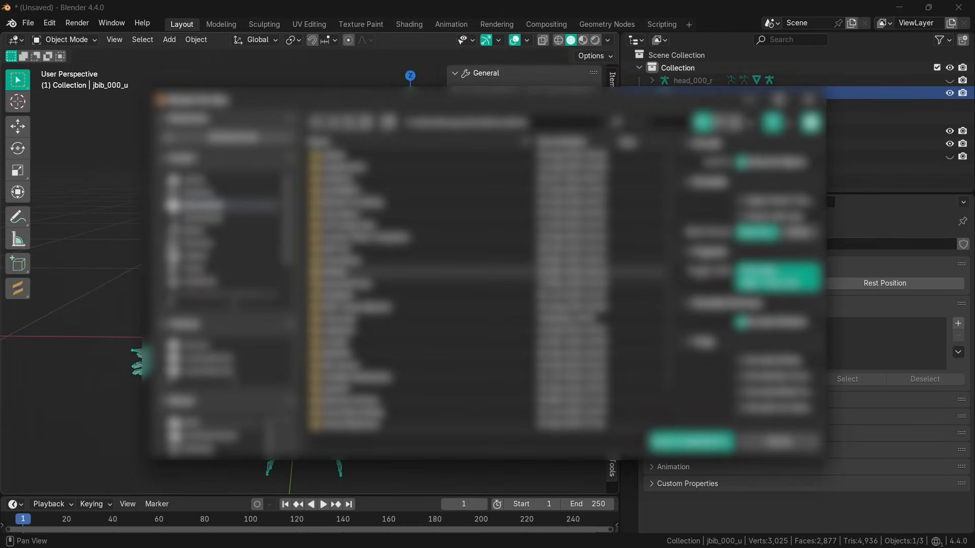
{"action": "left_click", "coordinate": [218, 423]}
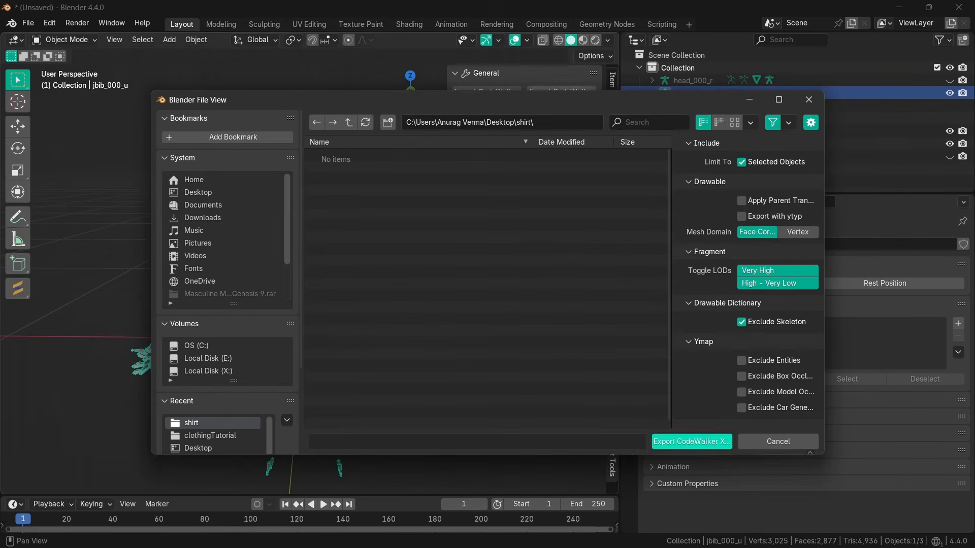
{"action": "left_click", "coordinate": [691, 441]}
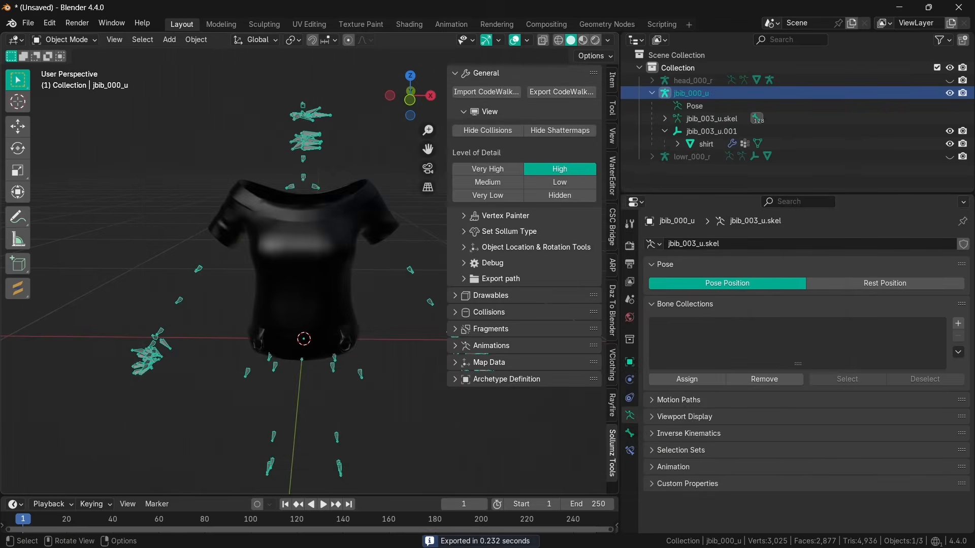
- Switch to the browser's YMTEditor releases page, then find and launch the installed YMTEditor app
{"action": "key", "text": "alt+Tab"}
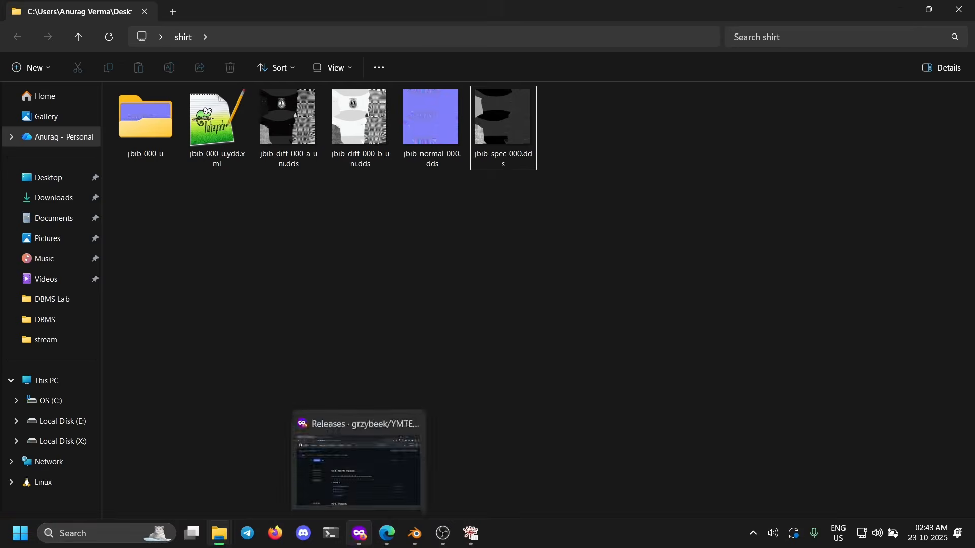
{"action": "left_click", "coordinate": [359, 533]}
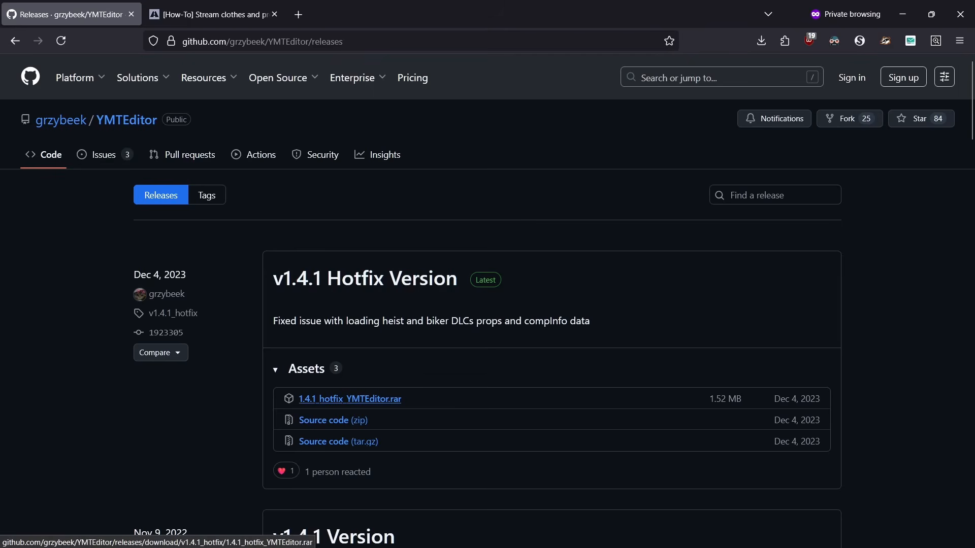
{"action": "key", "text": "super"}
{"action": "type", "text": "ymn"}
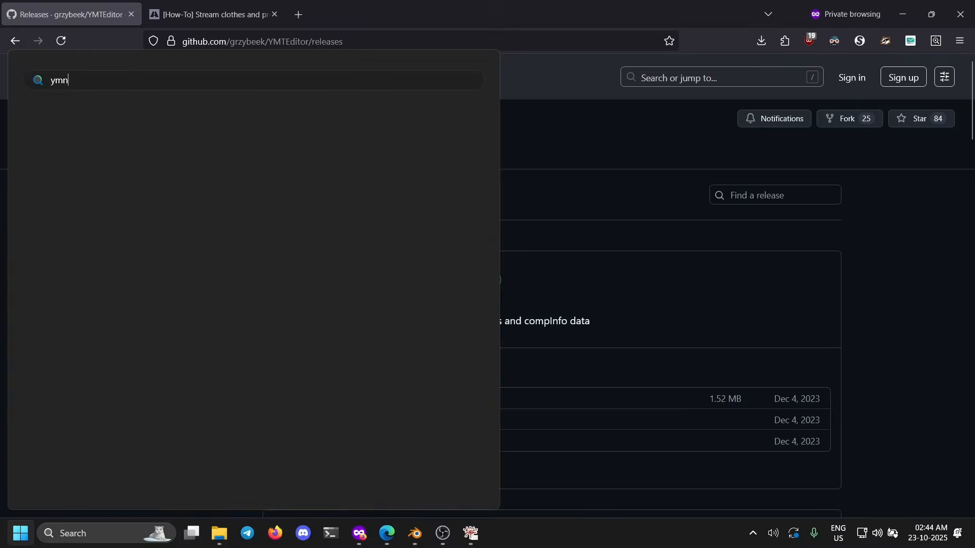
{"action": "key", "text": "BackSpace"}
{"action": "type", "text": "t"}
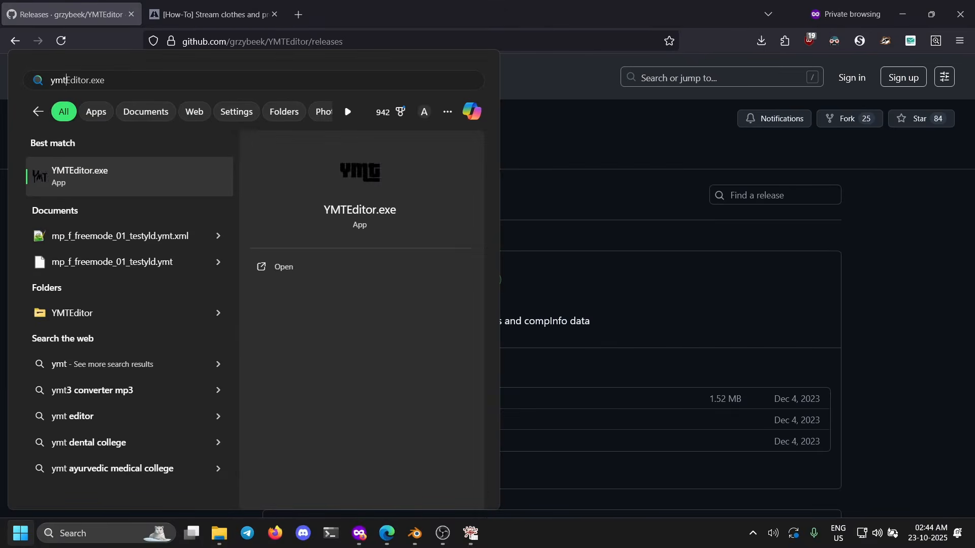
{"action": "key", "text": "Return"}
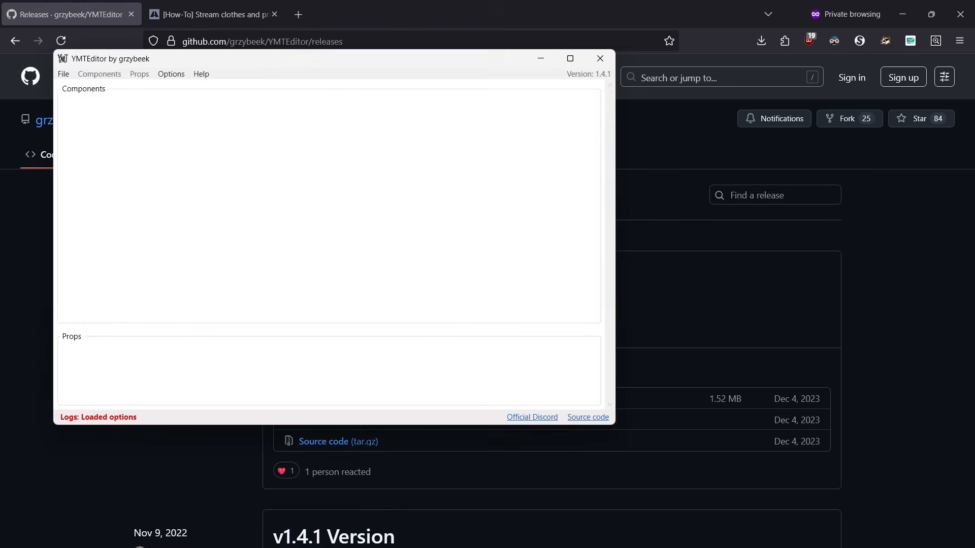
- Create a new YMT for the female ped mp_f_freemode_01 with the name testclothing
{"action": "left_click_drag", "start_coordinate": [203, 59], "coordinate": [382, 85]}
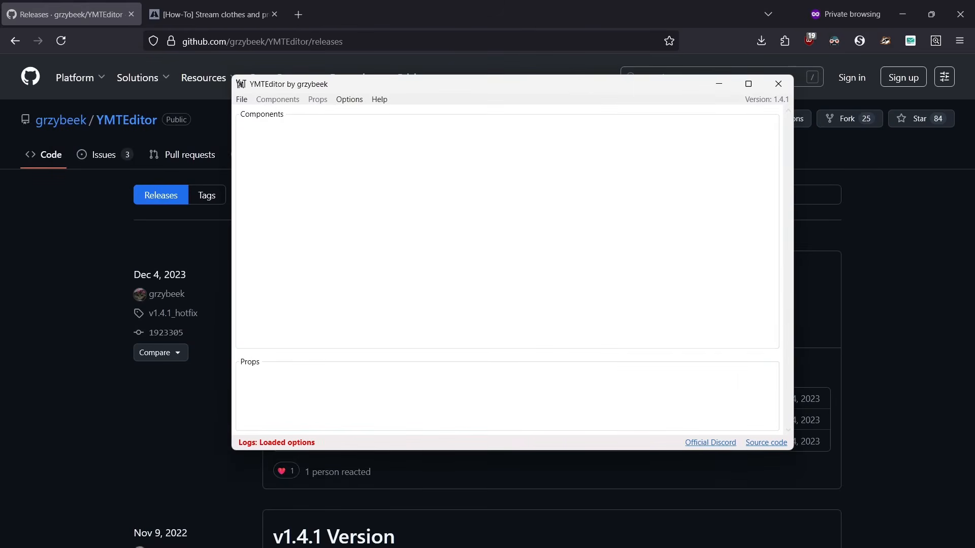
{"action": "left_click", "coordinate": [242, 99]}
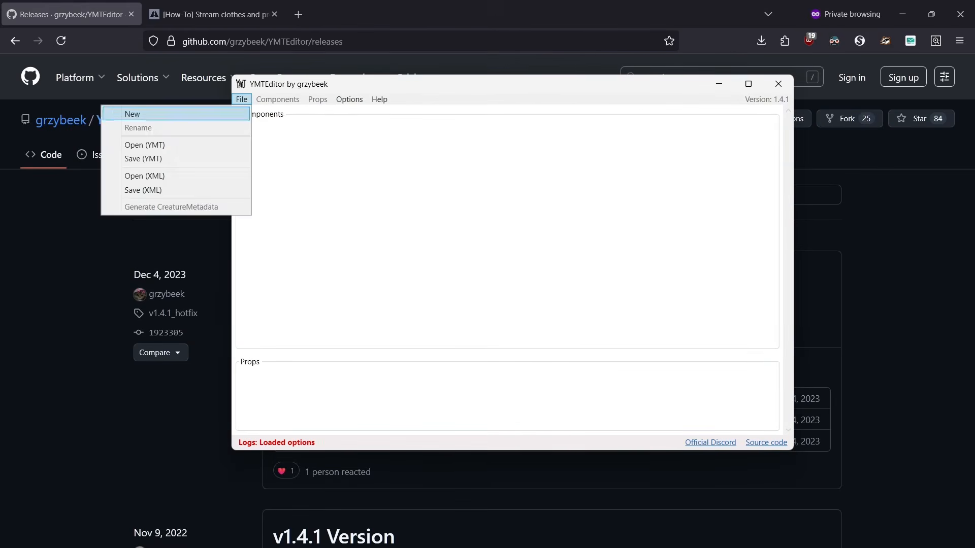
{"action": "left_click", "coordinate": [143, 113]}
{"action": "left_click", "coordinate": [158, 164]}
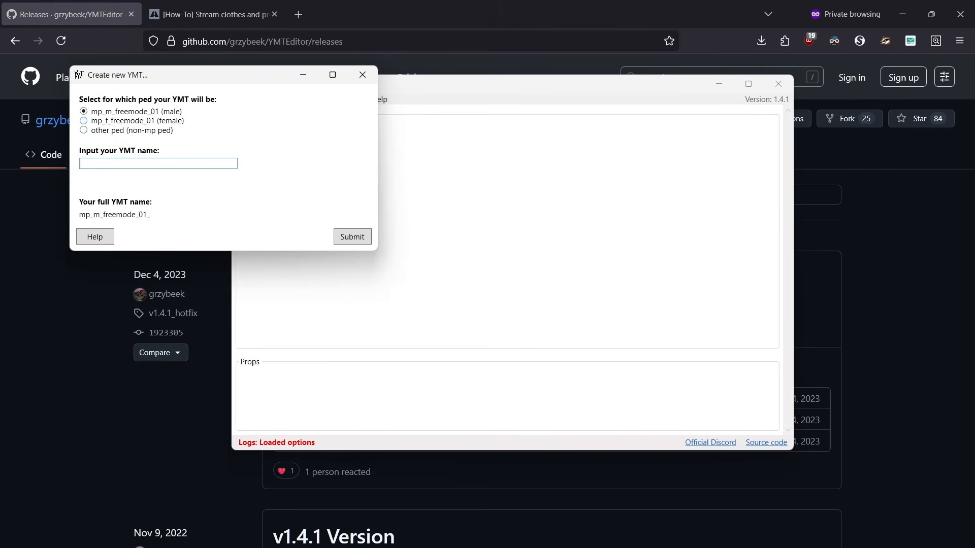
{"action": "left_click", "coordinate": [83, 121]}
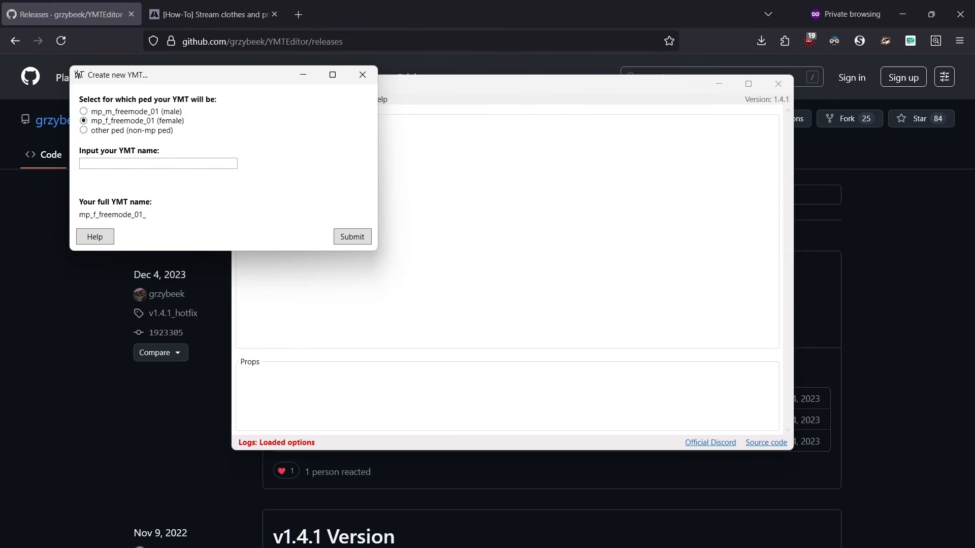
{"action": "left_click", "coordinate": [158, 163]}
{"action": "type", "text": "testc"}
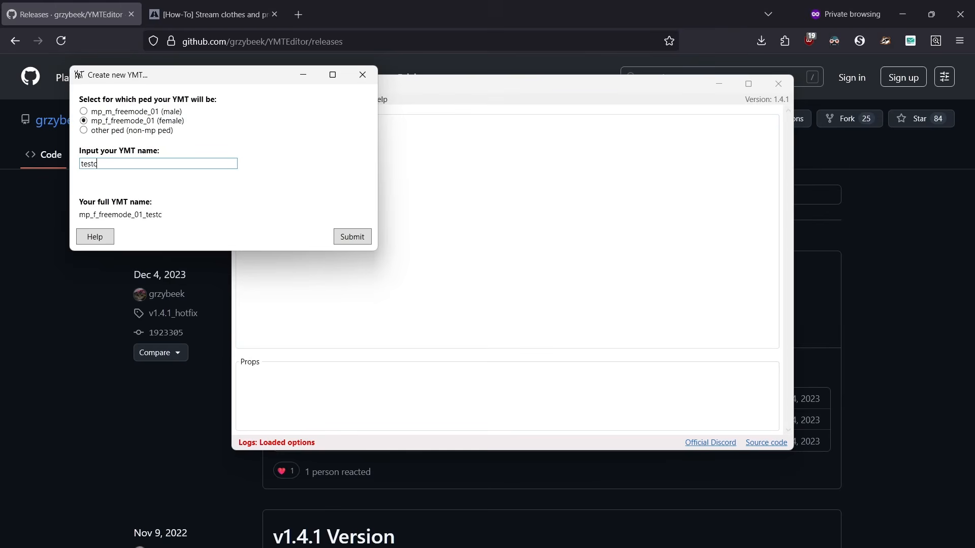
{"action": "type", "text": "lothing"}
{"action": "key", "text": "Return"}
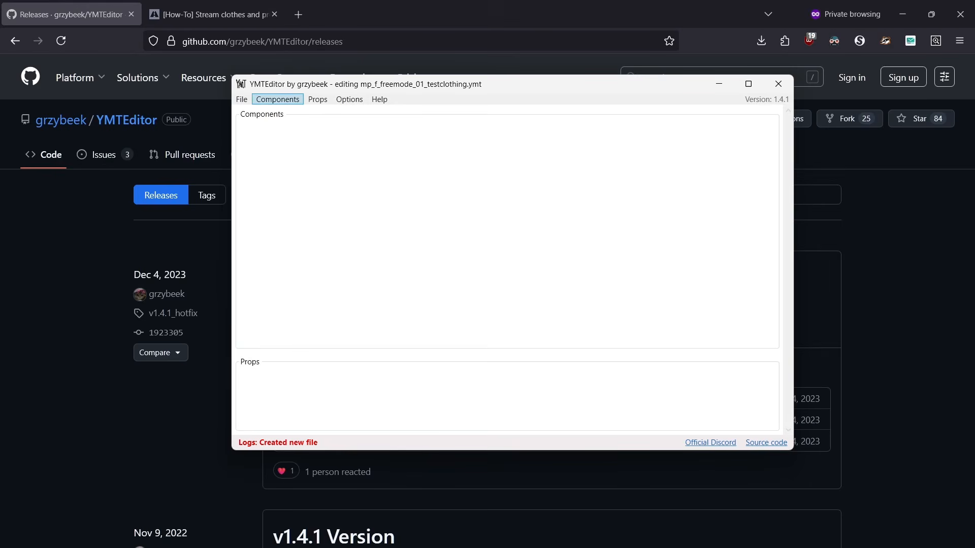
- Add a JBIB component to the YMT and expand its drawable settings
{"action": "left_click", "coordinate": [278, 99]}
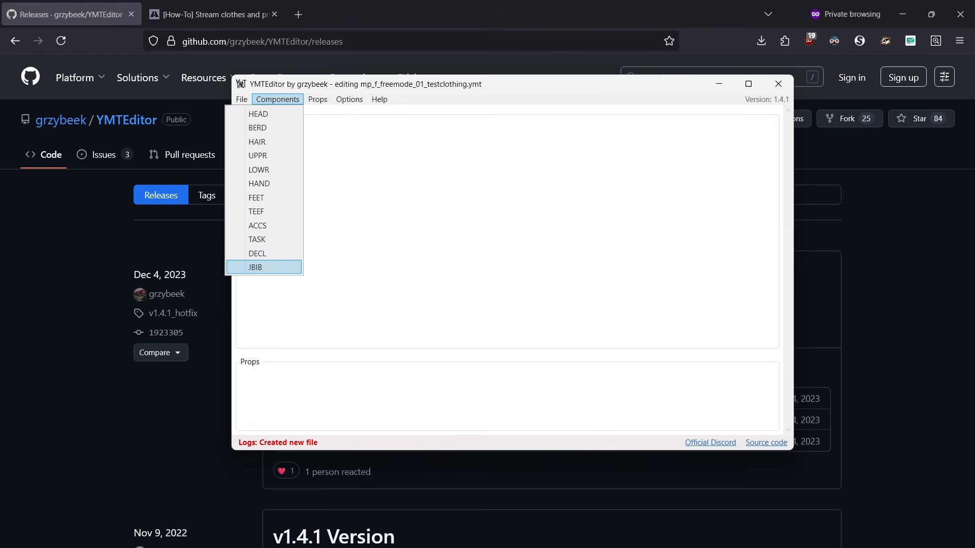
{"action": "left_click", "coordinate": [264, 267]}
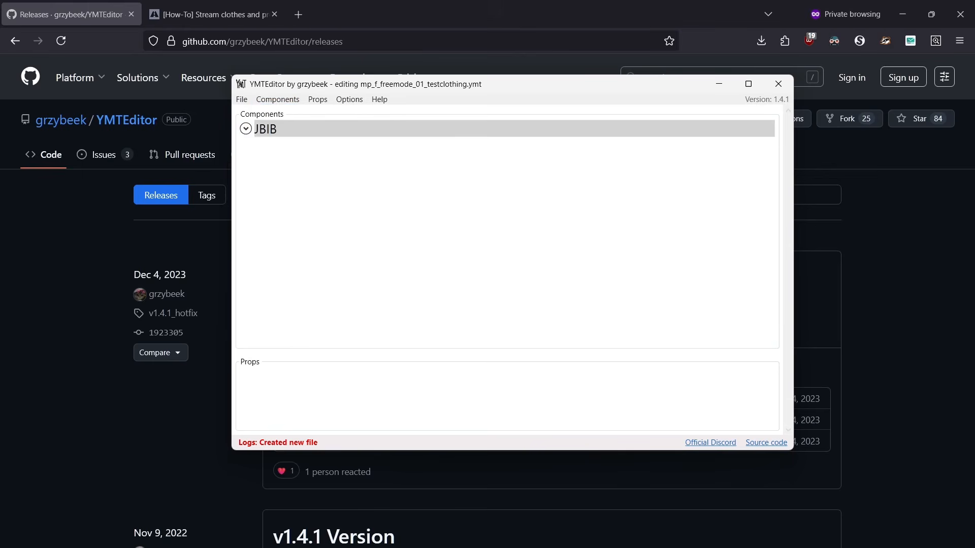
{"action": "left_click", "coordinate": [246, 129]}
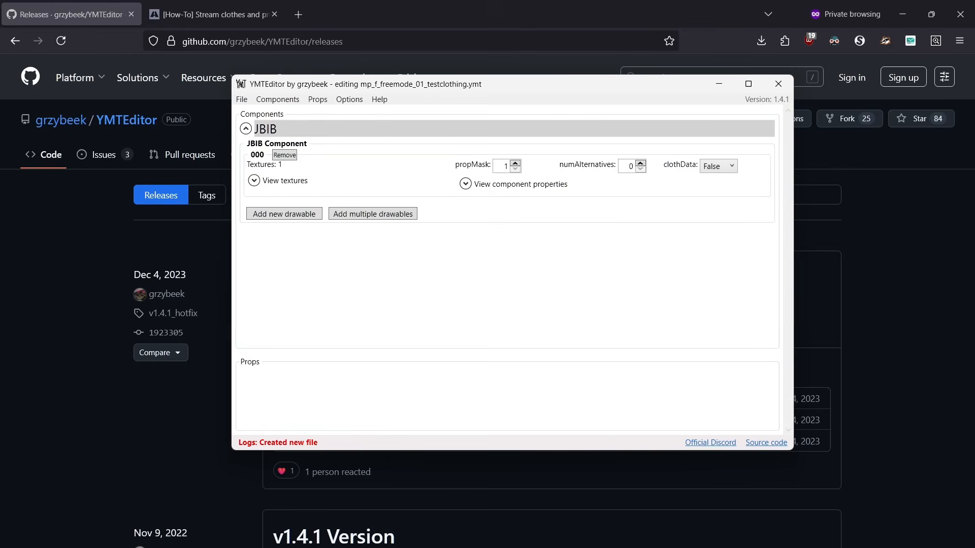
- Check the diffuse textures in the shirt folder and add a matching second texture, letter b, to JBIB drawable 000
{"action": "key", "text": "alt+Tab"}
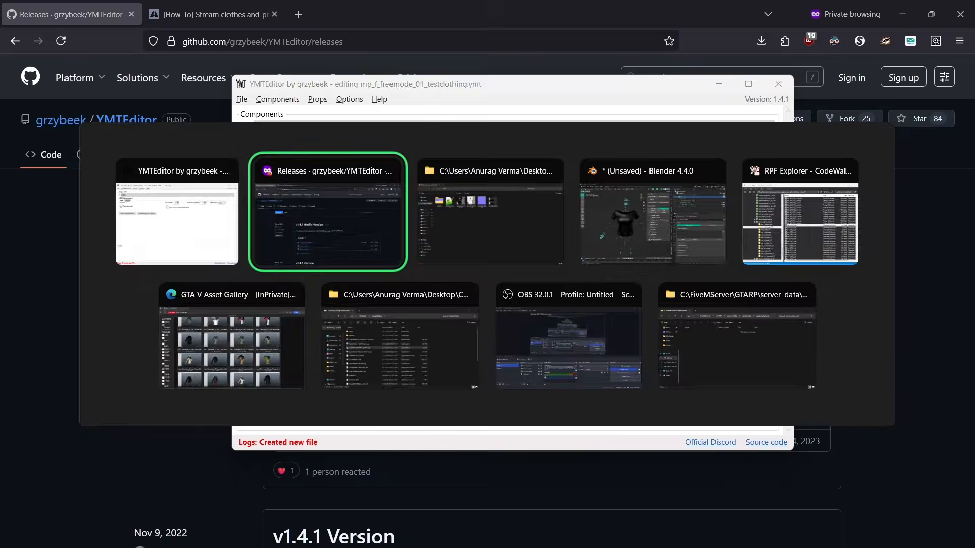
{"action": "key", "text": "alt+Tab"}
{"action": "left_click", "coordinate": [431, 128]}
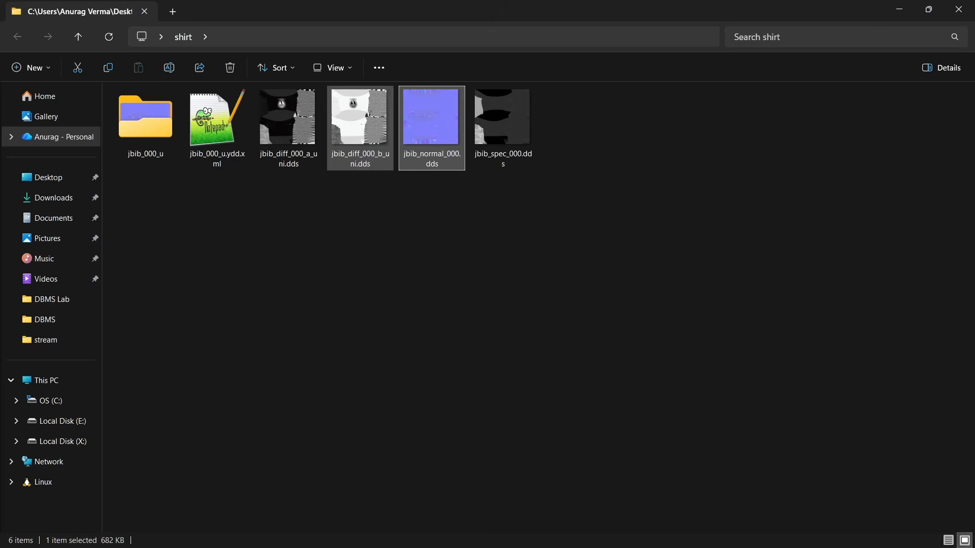
{"action": "key", "text": "alt+Tab"}
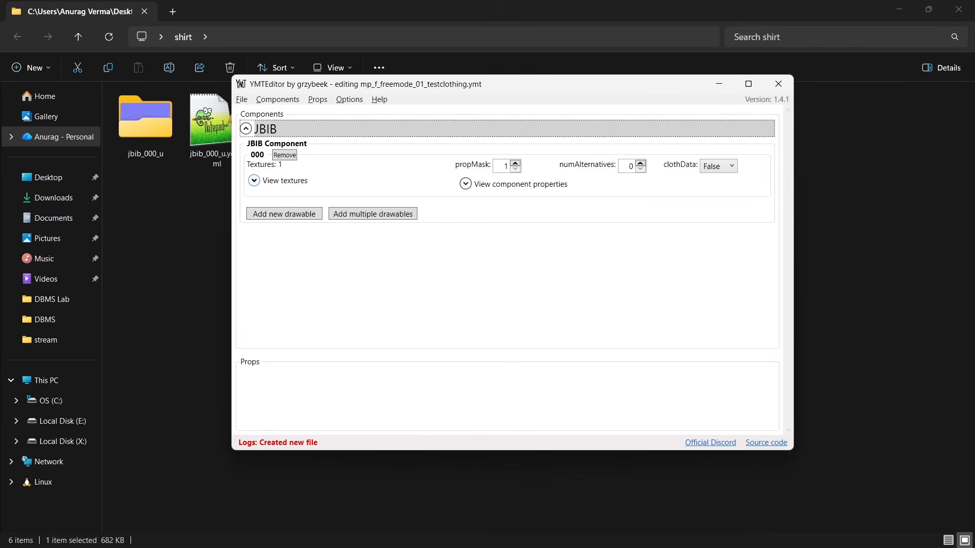
{"action": "left_click", "coordinate": [254, 181]}
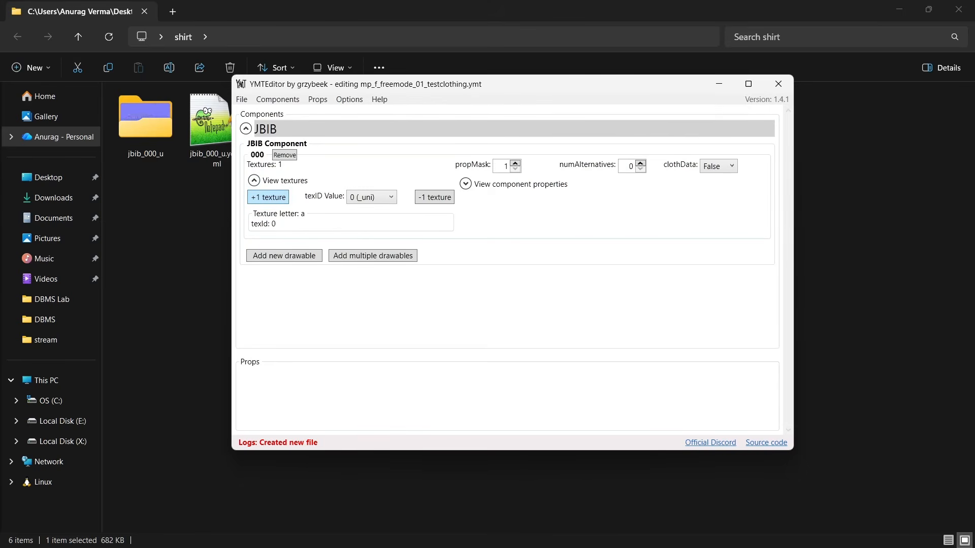
{"action": "key", "text": "alt+Tab"}
{"action": "left_click", "coordinate": [360, 128]}
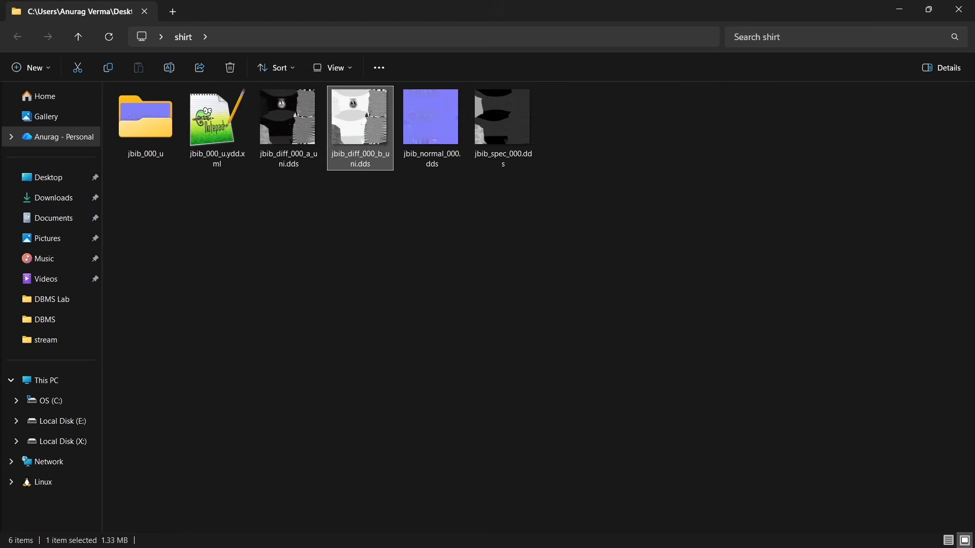
{"action": "key", "text": "alt+Tab"}
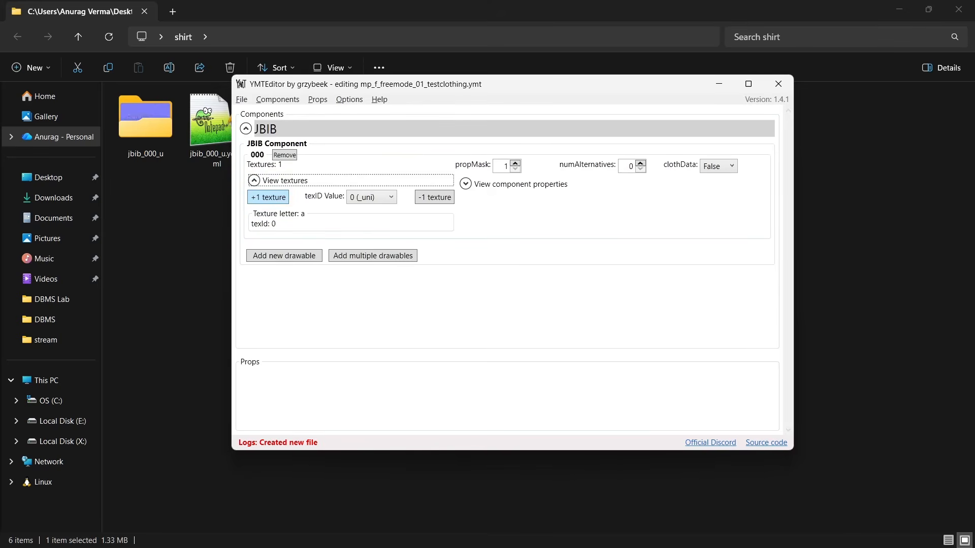
{"action": "left_click", "coordinate": [268, 197]}
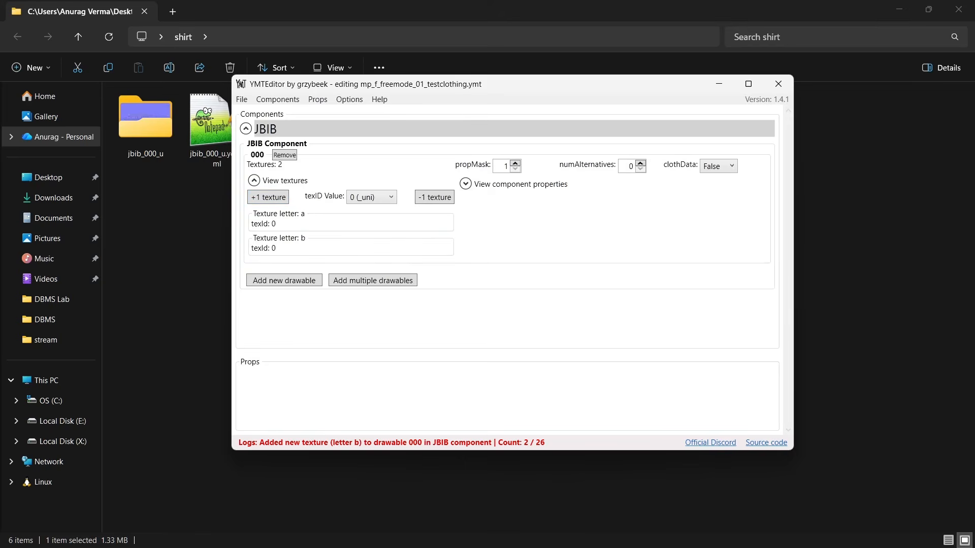
{"action": "key", "text": "alt+Tab"}
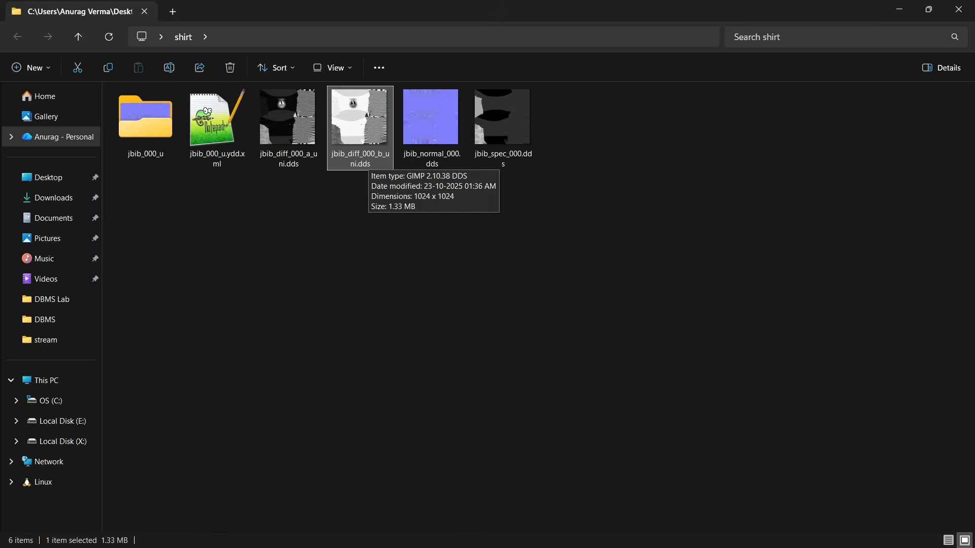
{"action": "key", "text": "alt+Tab"}
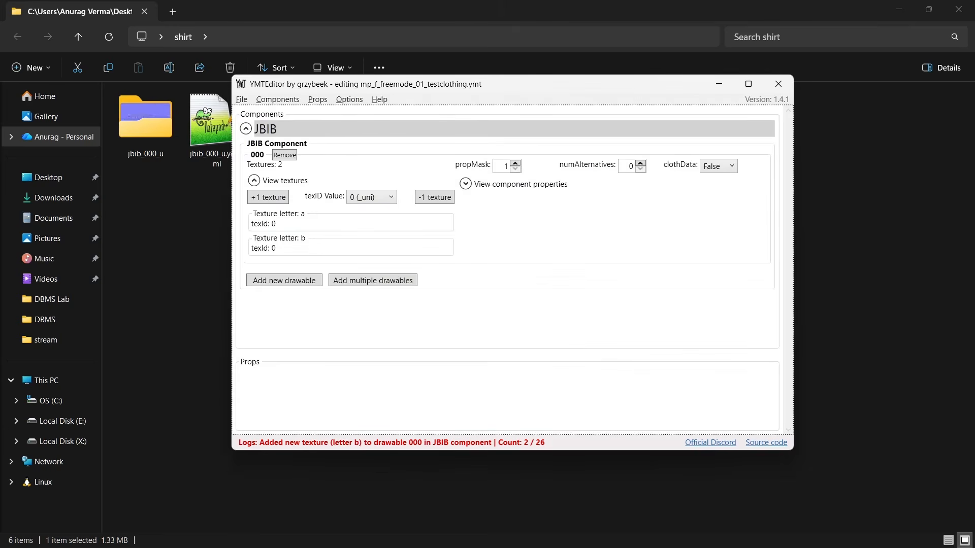
- Save the YMT as mp_f_freemode_01_testclothing.ymt in the shirt folder on the desktop
{"action": "key", "text": "alt"}
{"action": "left_click", "coordinate": [241, 99]}
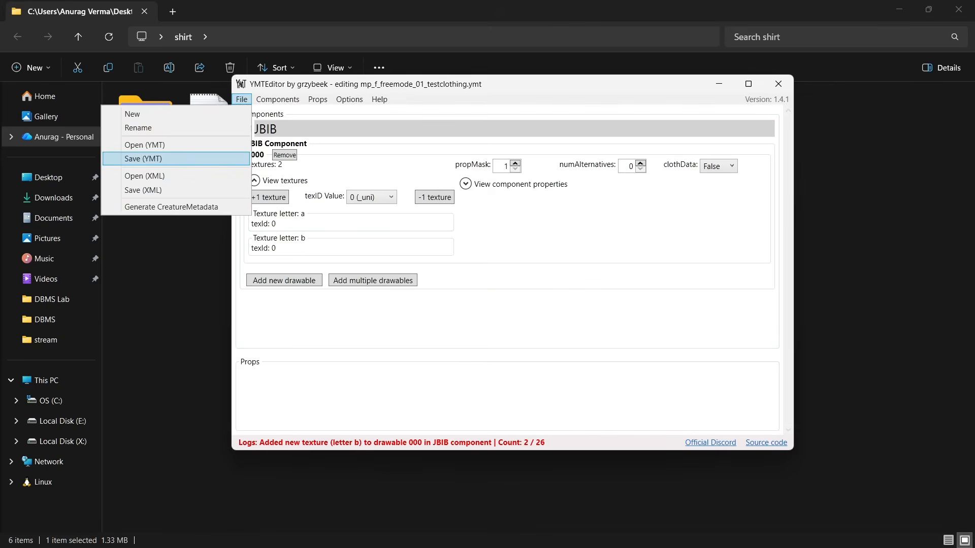
{"action": "key", "text": "Return"}
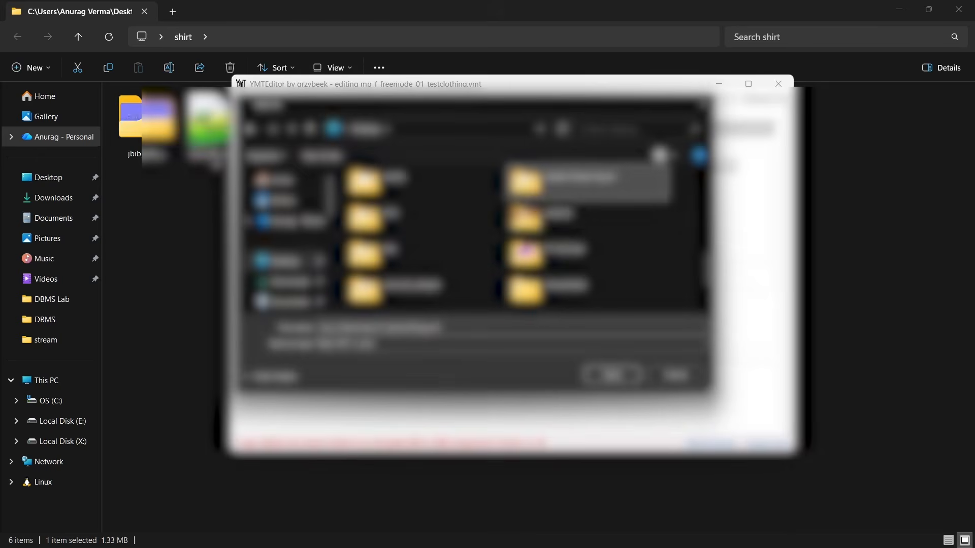
{"action": "double_click", "coordinate": [397, 219]}
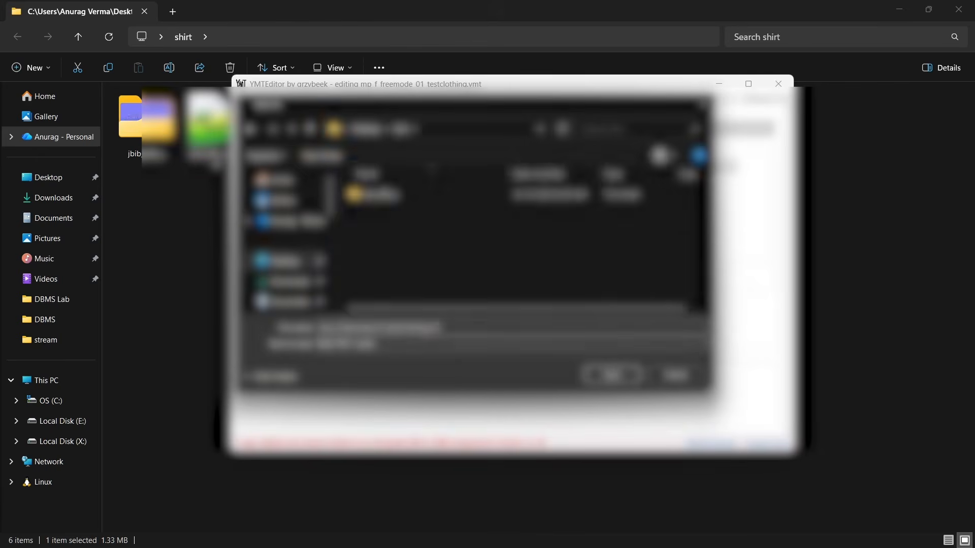
{"action": "key", "text": "Return"}
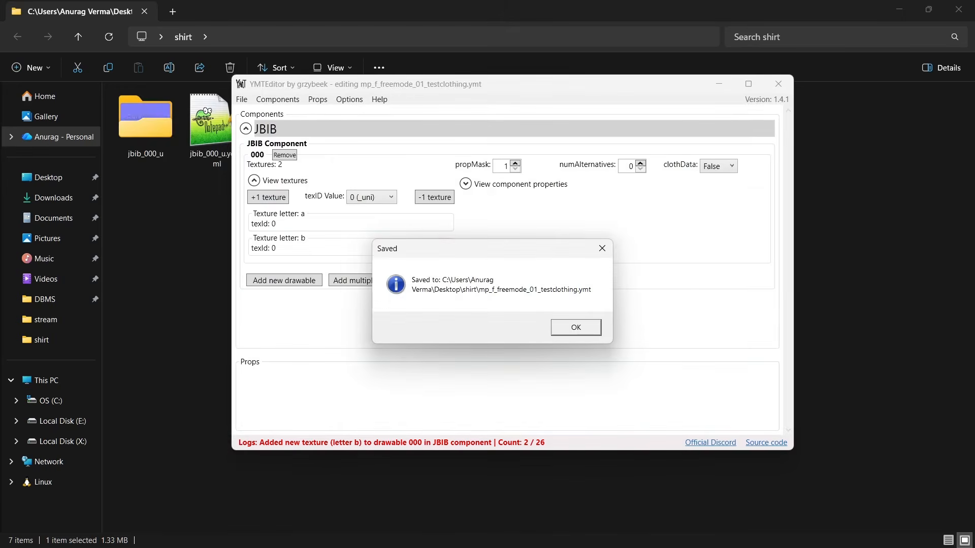
{"action": "key", "text": "Return"}
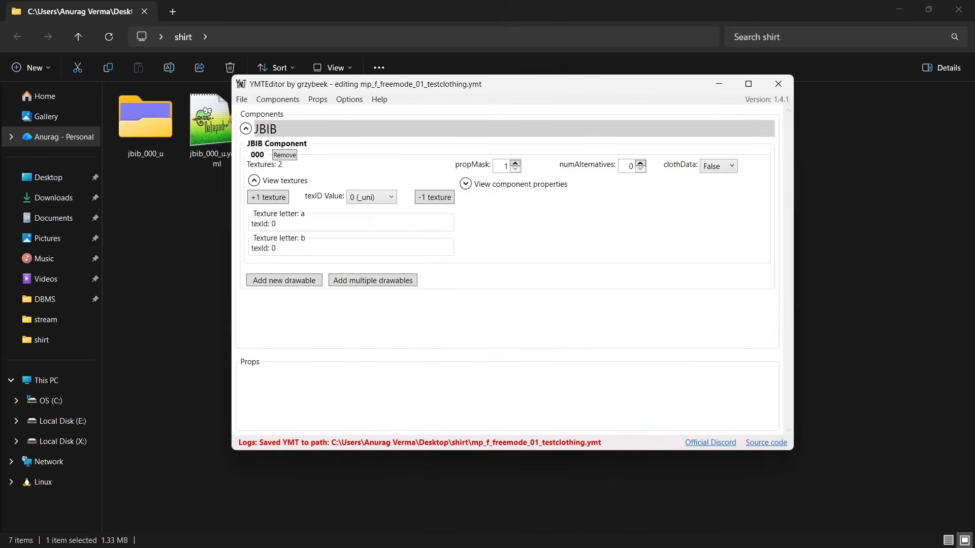
- Switch to CodeWalker's RPF Explorer, return to the mods\update\x64\dlcpacks folder and enable edit mode
{"action": "key", "text": "alt+Tab"}
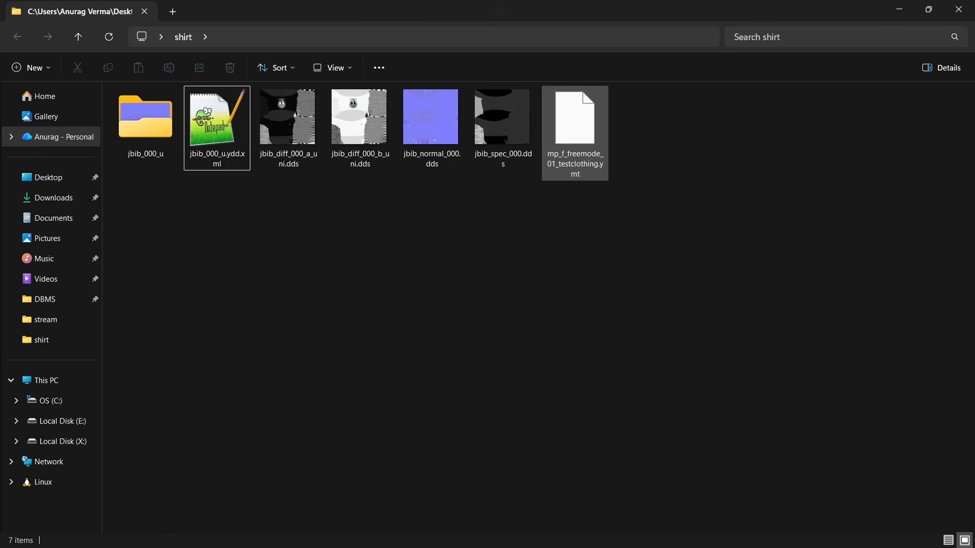
{"action": "left_click", "coordinate": [218, 128]}
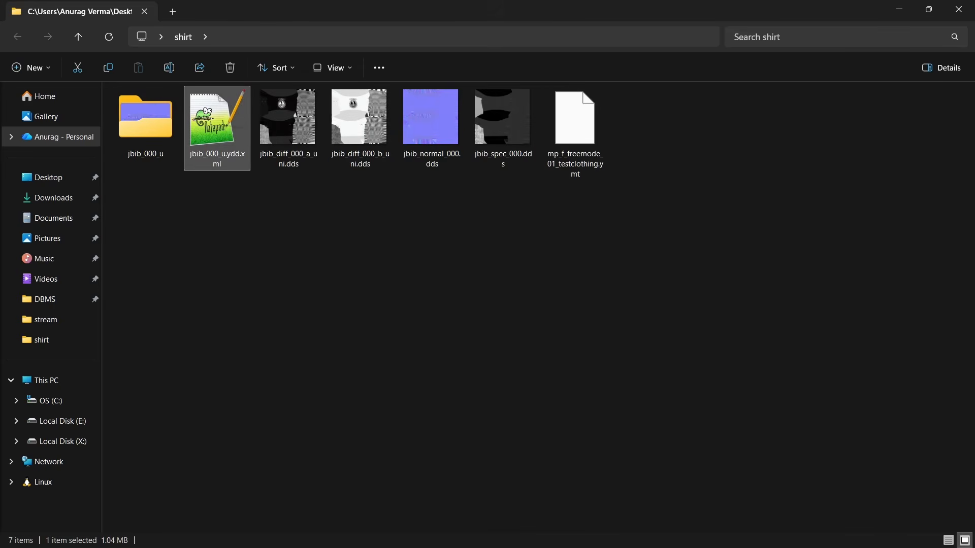
{"action": "left_click", "coordinate": [471, 533]}
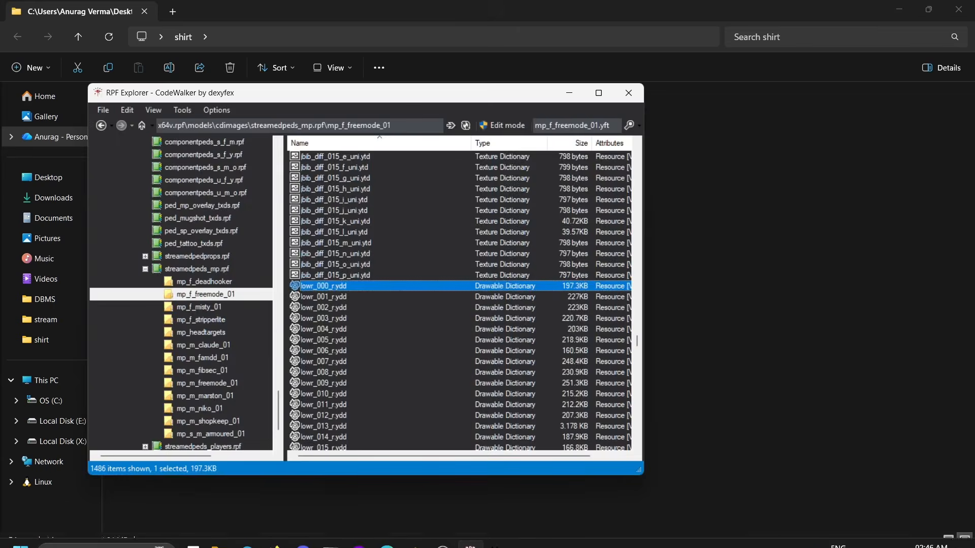
{"action": "left_click", "coordinate": [101, 126]}
{"action": "left_click", "coordinate": [101, 126]}
{"action": "left_click", "coordinate": [101, 125]}
{"action": "left_click", "coordinate": [101, 126]}
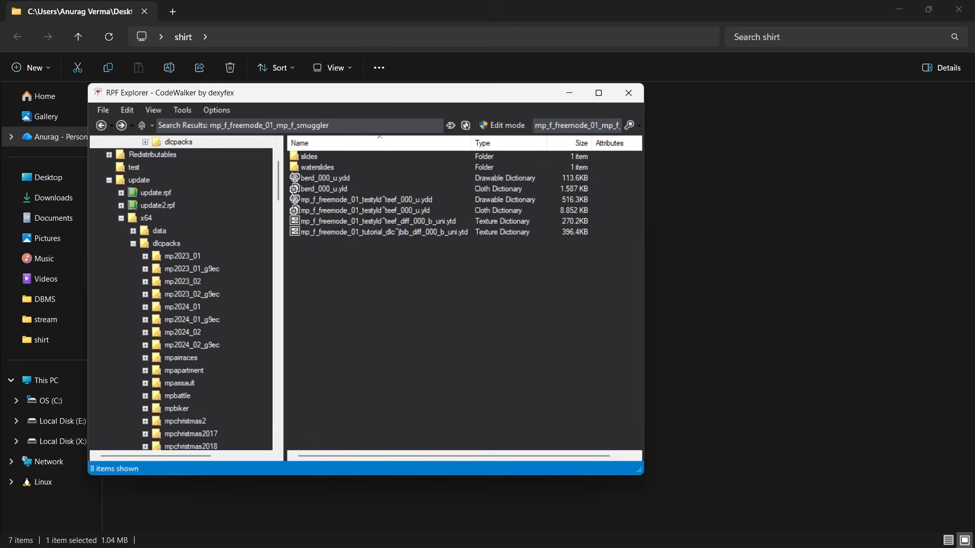
{"action": "left_click", "coordinate": [101, 125]}
{"action": "left_click", "coordinate": [502, 125]}
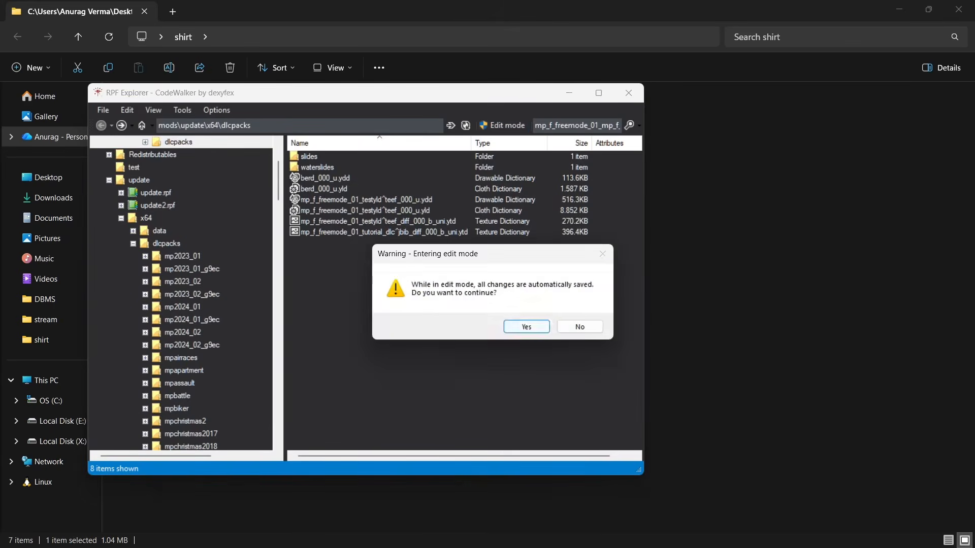
{"action": "left_click", "coordinate": [526, 326]}
- Import jbib_000_u.ydd.xml from the shirt folder into dlcpacks and preview the imported shirt model
{"action": "left_click_drag", "start_coordinate": [355, 92], "coordinate": [597, 79]}
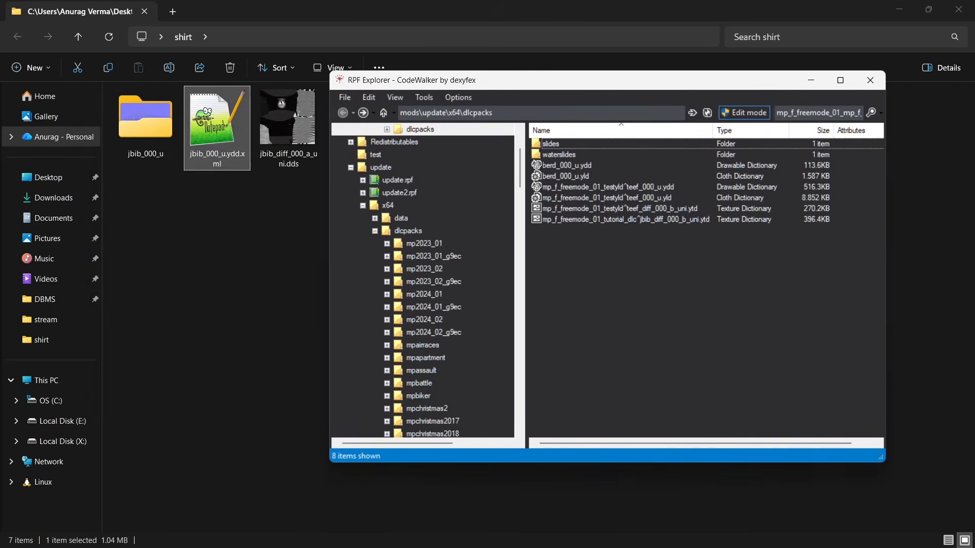
{"action": "left_click_drag", "start_coordinate": [217, 127], "coordinate": [386, 397]}
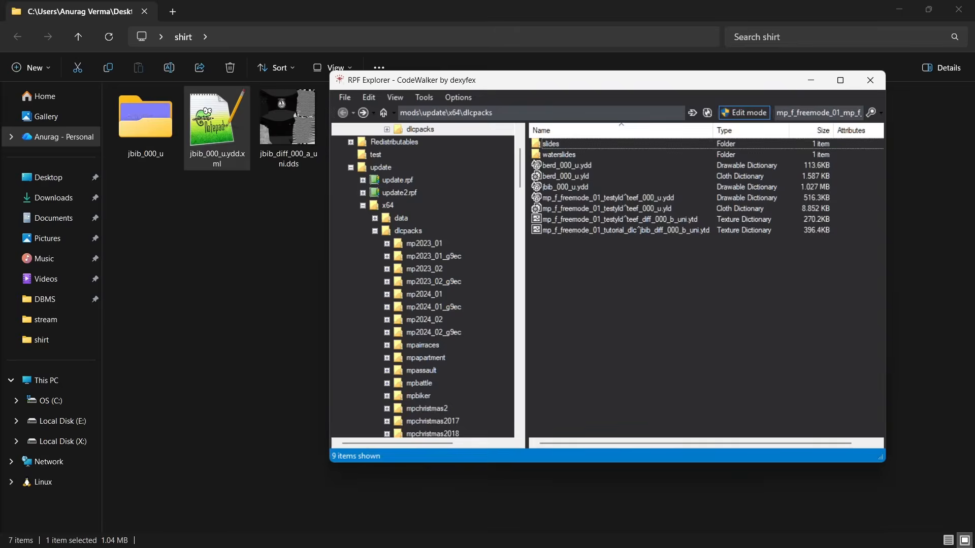
{"action": "double_click", "coordinate": [566, 187]}
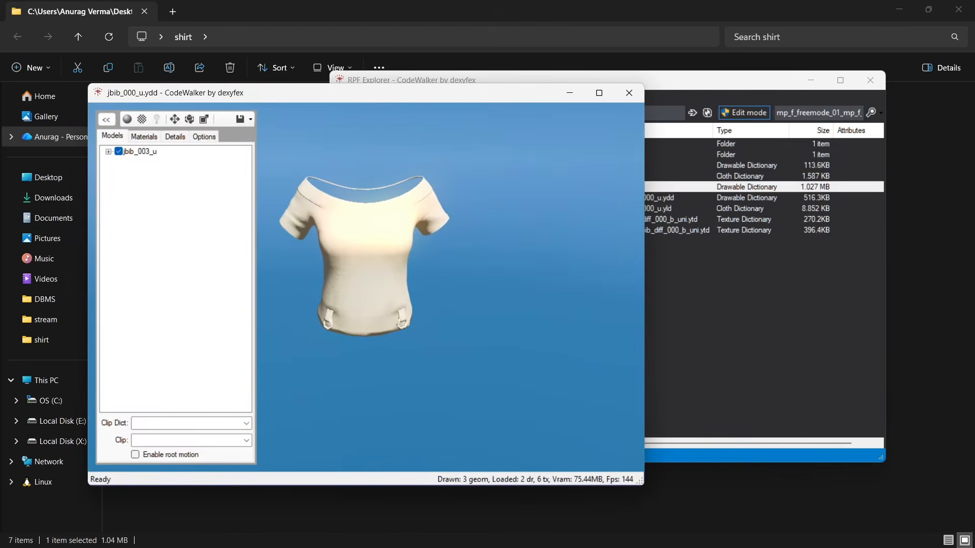
{"action": "left_click", "coordinate": [629, 93]}
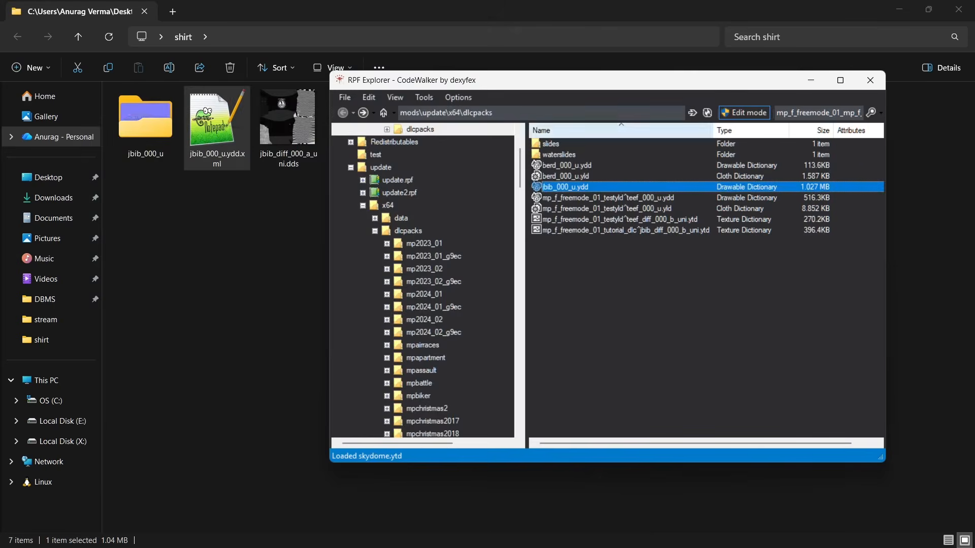
- Create a texture dictionary in dlcpacks named mp_f_freemode_01_testclothing^jbib_diff_000_a_uni, reusing the YMT file's name as the prefix
{"action": "left_click_drag", "start_coordinate": [507, 79], "coordinate": [545, 134]}
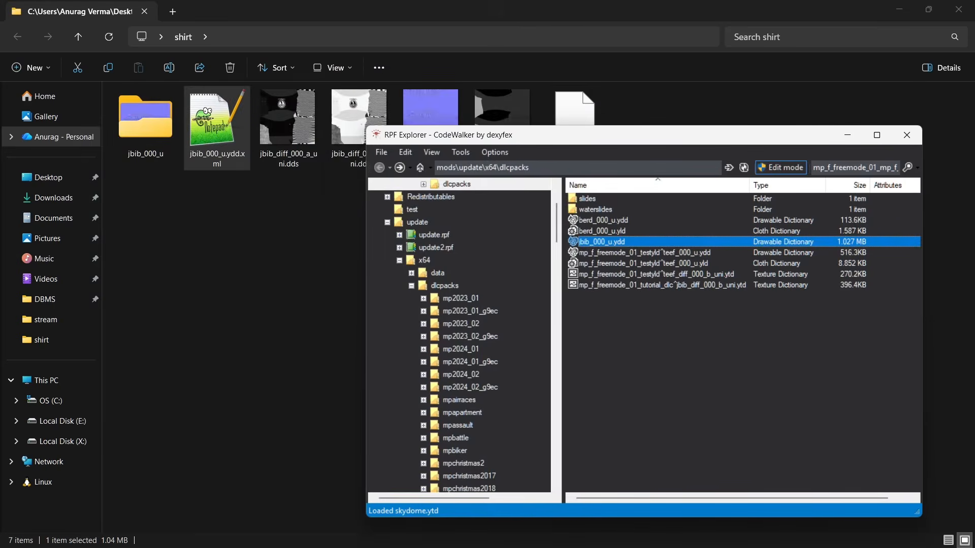
{"action": "right_click", "coordinate": [638, 321]}
{"action": "mouse_move", "coordinate": [675, 420]}
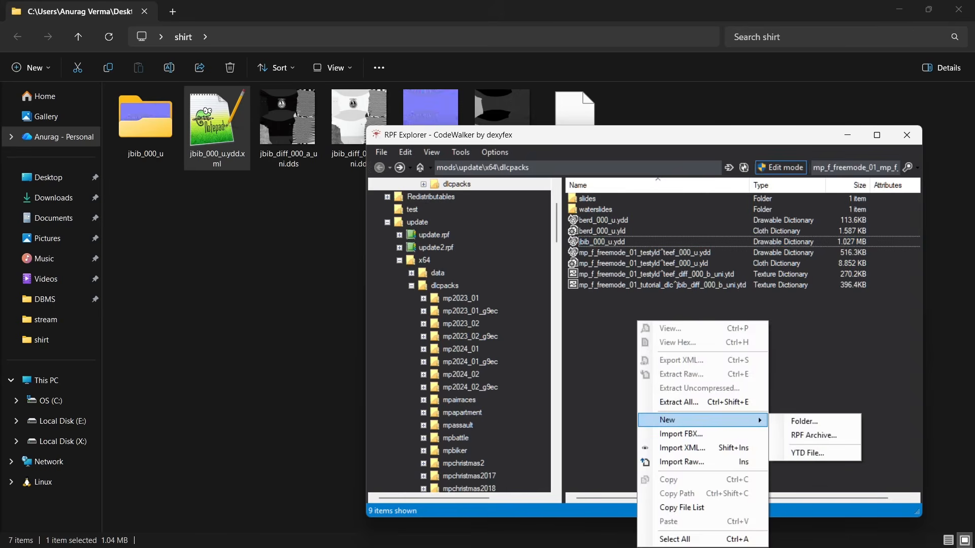
{"action": "left_click", "coordinate": [807, 453]}
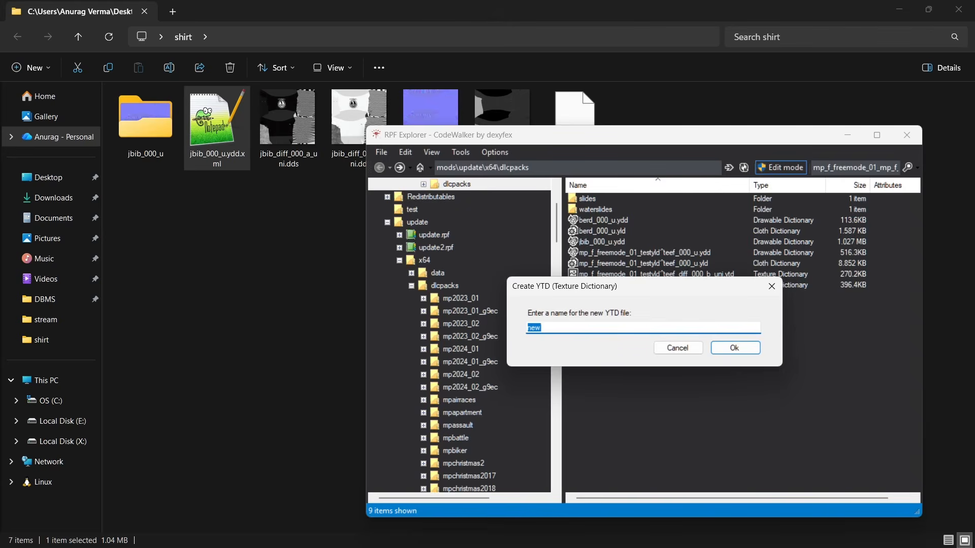
{"action": "key", "text": "alt+Tab"}
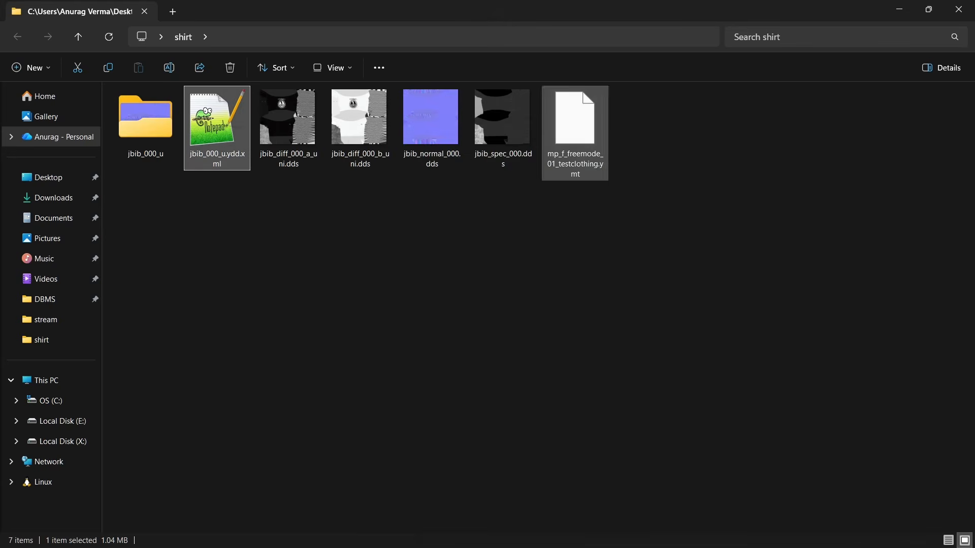
{"action": "left_click", "coordinate": [575, 127]}
{"action": "key", "text": "F2"}
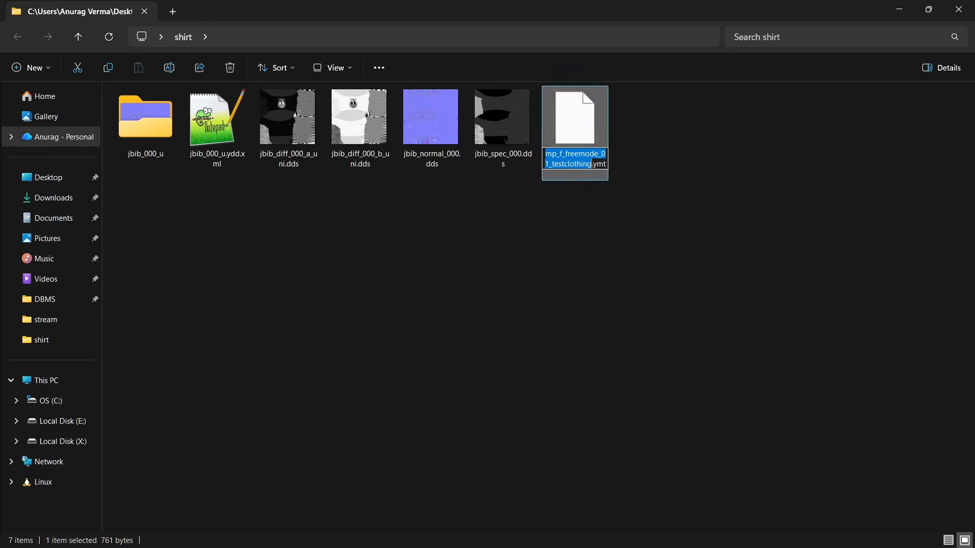
{"action": "key", "text": "ctrl+c"}
{"action": "key", "text": "alt+Tab"}
{"action": "key", "text": "ctrl+v"}
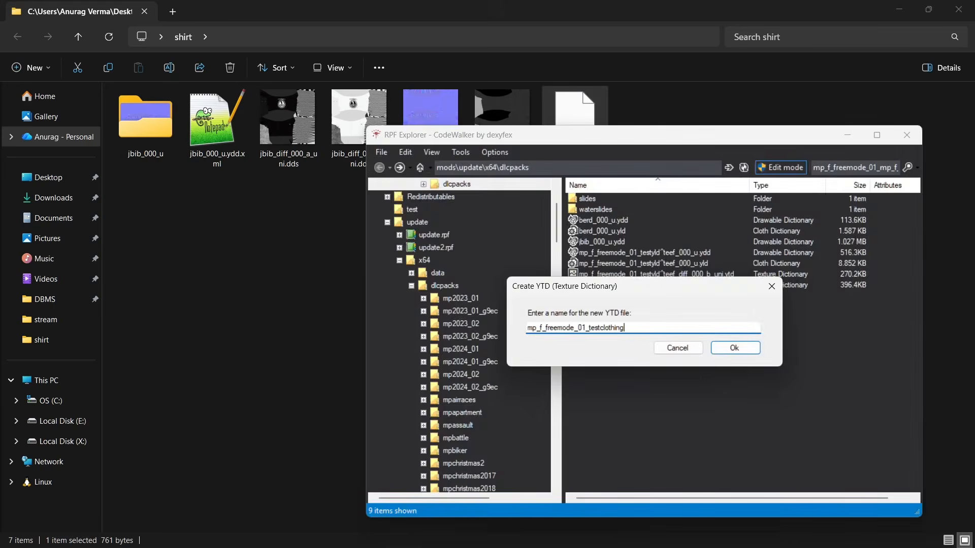
{"action": "type", "text": "^"}
{"action": "type", "text": "jbib_diff_000_a_unit"}
{"action": "key", "text": "Return"}
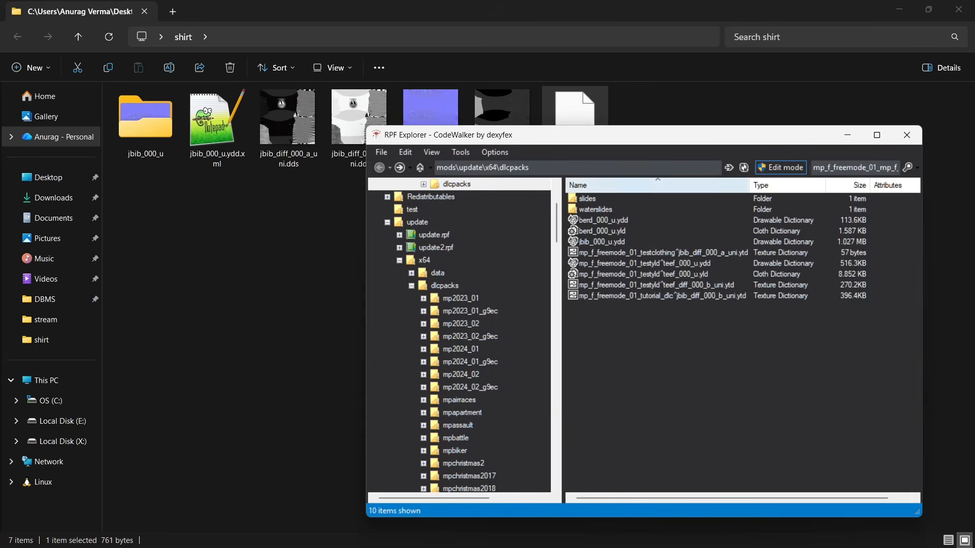
- Add jbib_diff_000_a_uni.dds from the desktop shirt folder to the testclothing jbib_diff_000_a_uni YTD and save it
{"action": "left_click_drag", "start_coordinate": [750, 185], "coordinate": [805, 186]}
{"action": "left_click", "coordinate": [642, 252]}
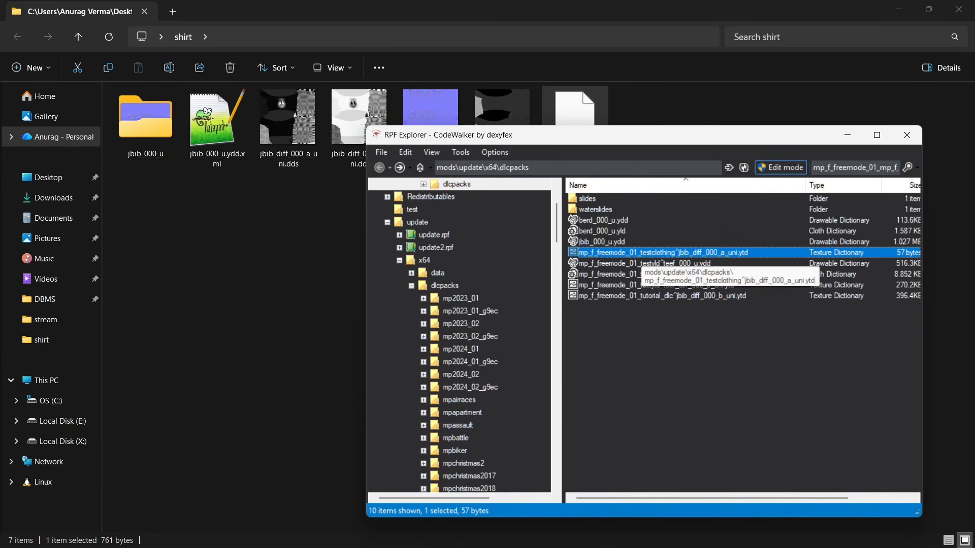
{"action": "double_click", "coordinate": [642, 253]}
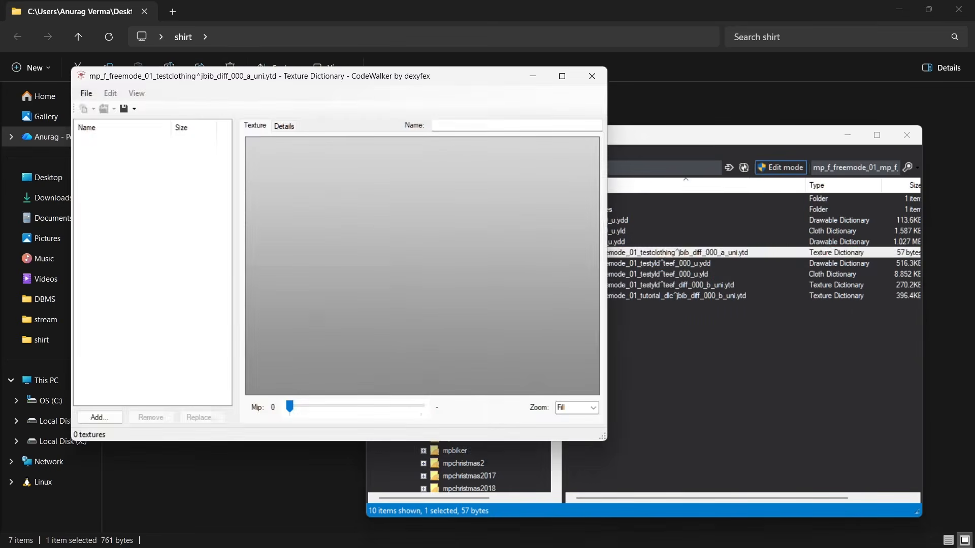
{"action": "left_click_drag", "start_coordinate": [437, 76], "coordinate": [719, 110]}
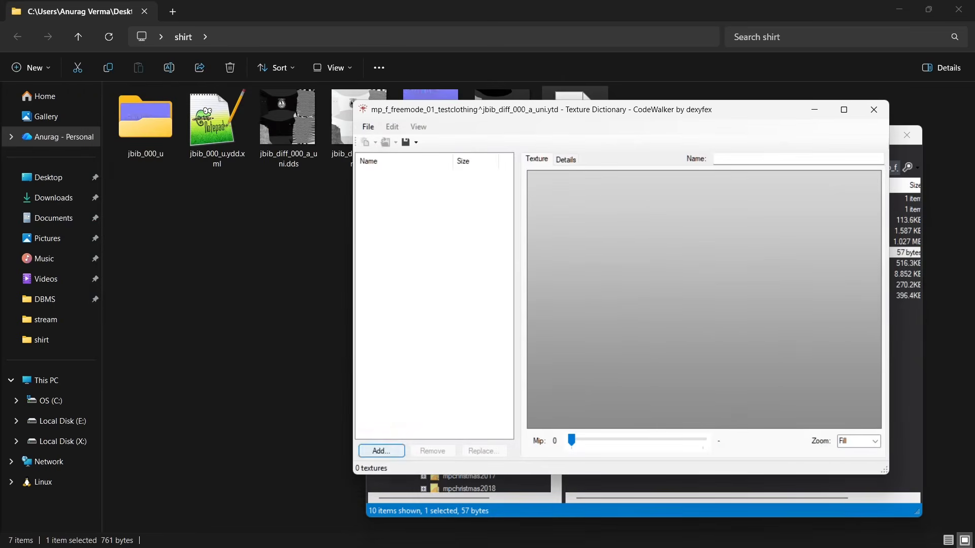
{"action": "left_click", "coordinate": [381, 451]}
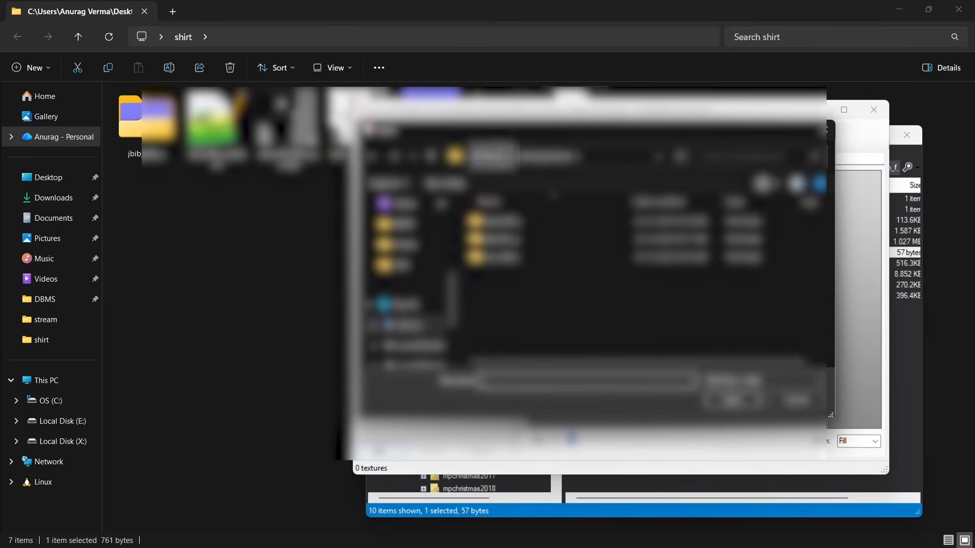
{"action": "scroll", "coordinate": [538, 328], "scroll_direction": "down", "scroll_amount": 6}
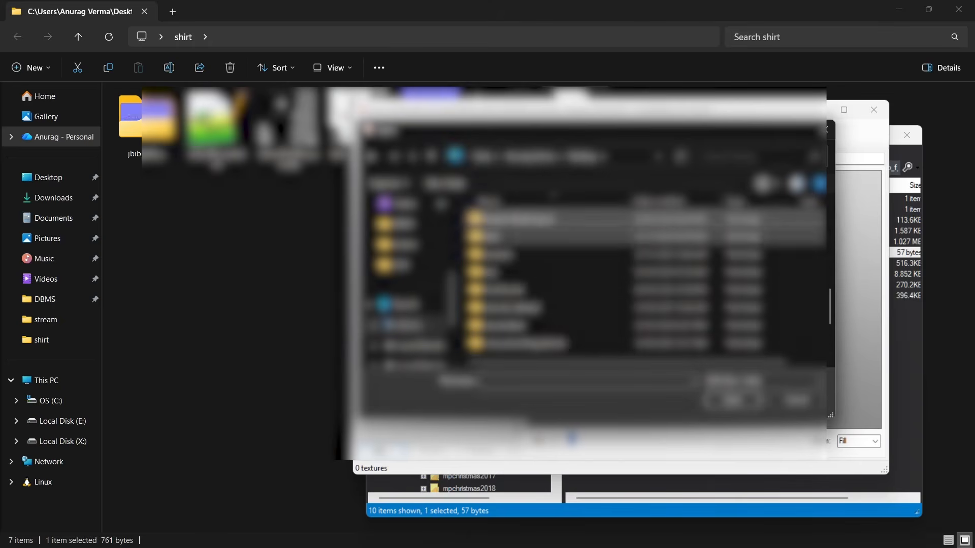
{"action": "double_click", "coordinate": [513, 240]}
{"action": "left_click", "coordinate": [574, 239]}
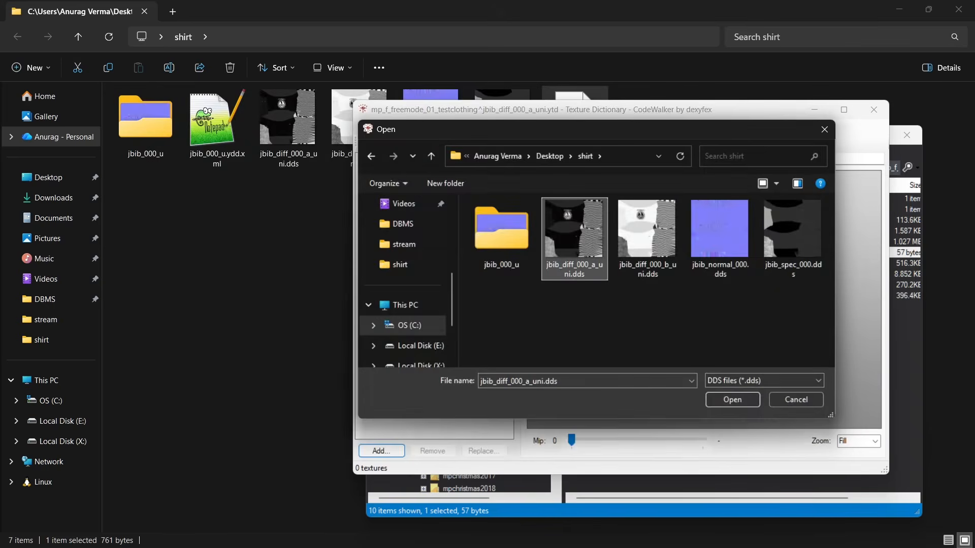
{"action": "left_click", "coordinate": [732, 400]}
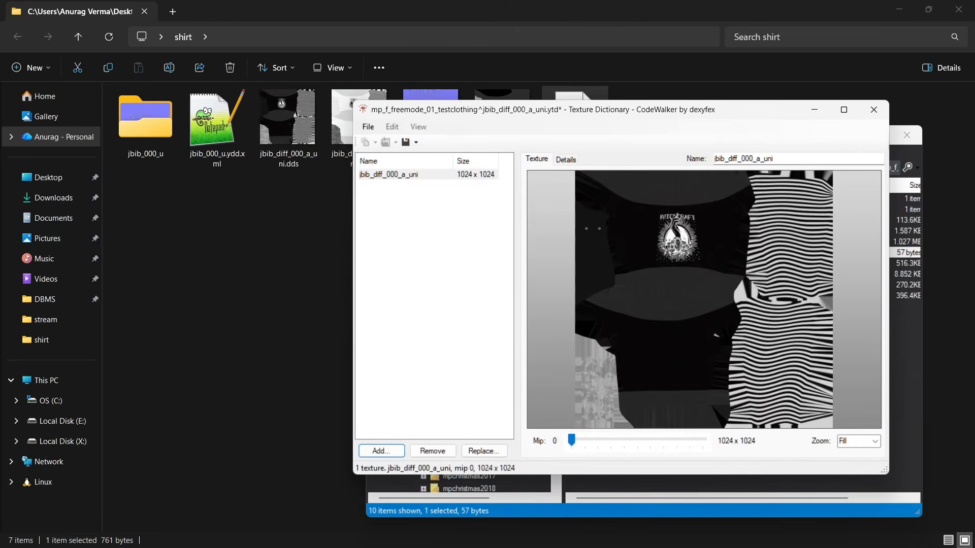
{"action": "left_click", "coordinate": [406, 143]}
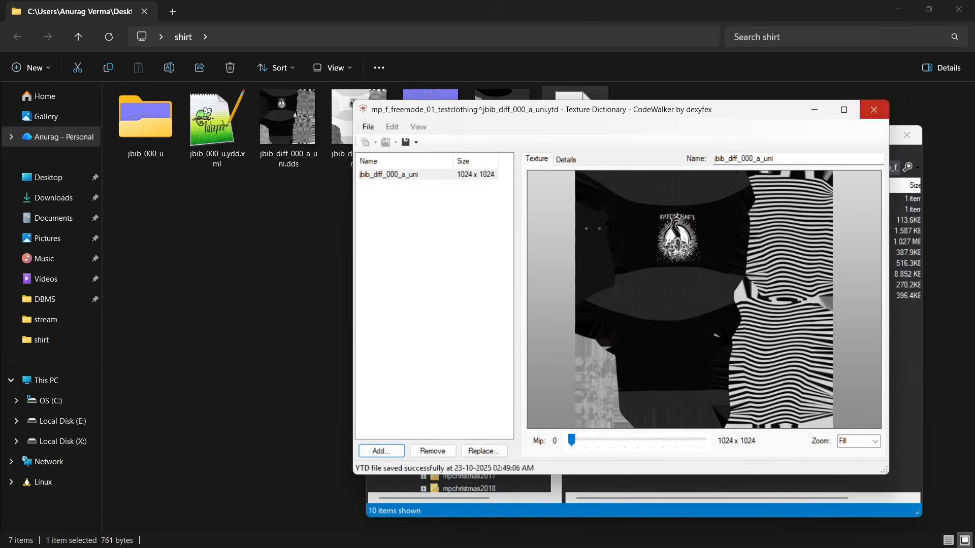
{"action": "left_click", "coordinate": [873, 109]}
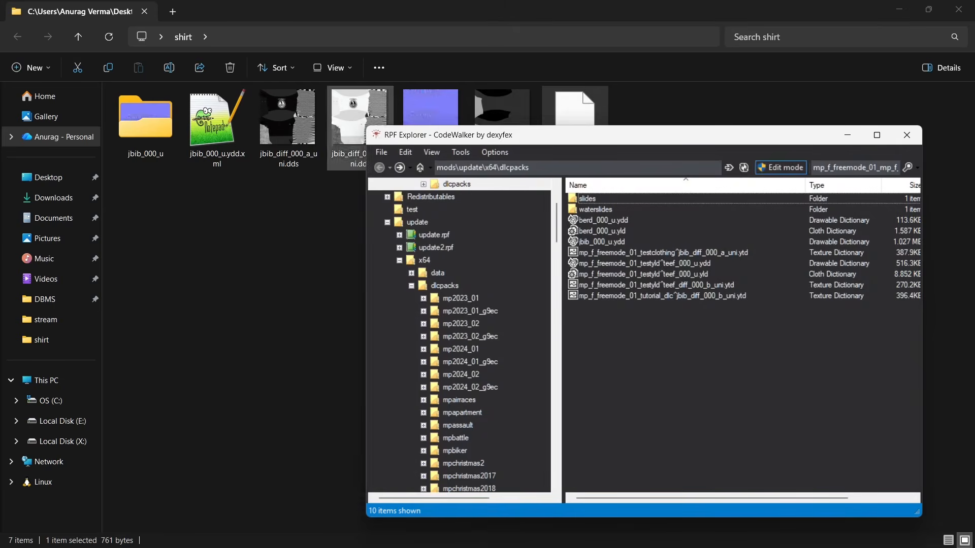
- Create a second texture dictionary in dlcpacks named mp_f_freemode_01_testclothing^jbib_diff_000_b_uni
{"action": "left_click_drag", "start_coordinate": [508, 135], "coordinate": [426, 197]}
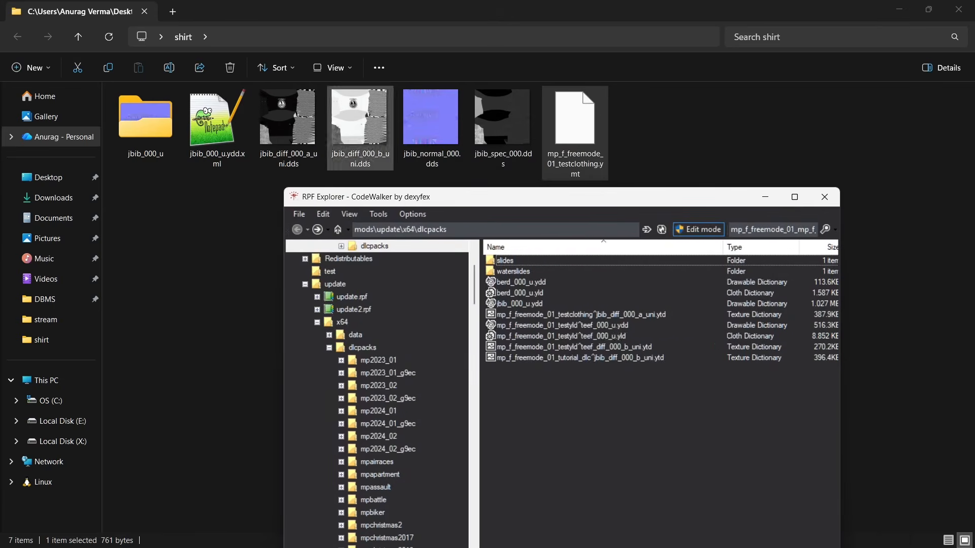
{"action": "right_click", "coordinate": [565, 321]}
{"action": "mouse_move", "coordinate": [609, 420]}
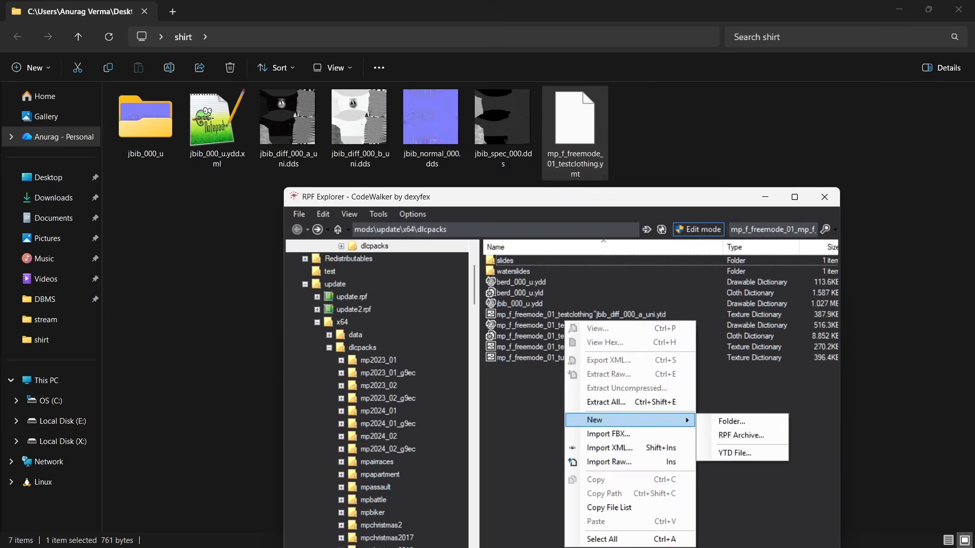
{"action": "left_click", "coordinate": [717, 452]}
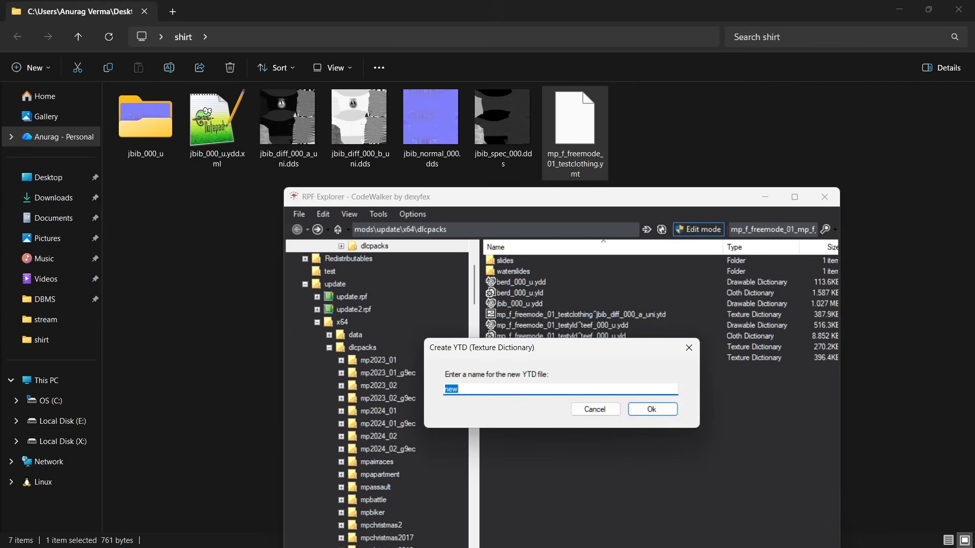
{"action": "key", "text": "ctrl+v"}
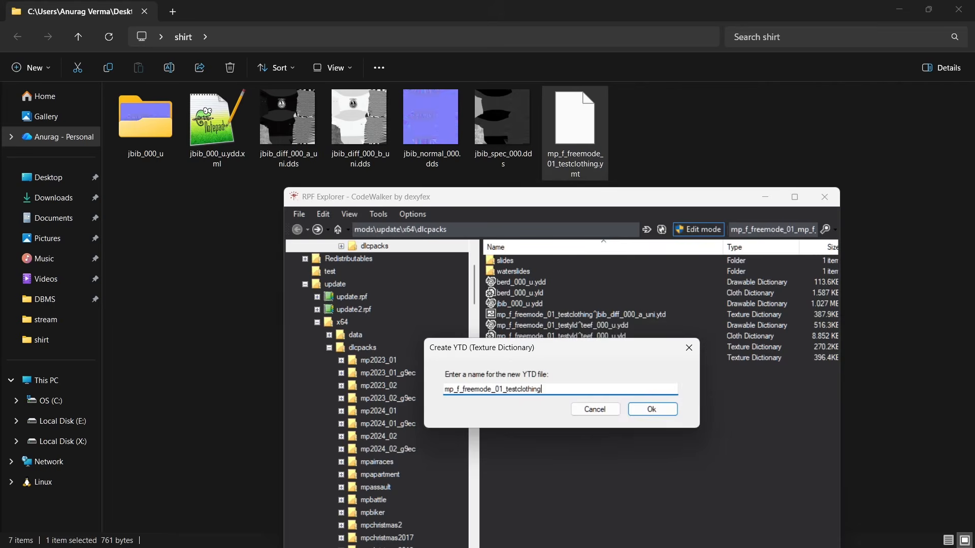
{"action": "type", "text": "^jbiib"}
{"action": "key", "text": "BackSpace"}
{"action": "key", "text": "BackSpace"}
{"action": "type", "text": "b_000"}
{"action": "key", "text": "BackSpace"}
{"action": "key", "text": "BackSpace"}
{"action": "key", "text": "BackSpace"}
{"action": "type", "text": "diff_000_b_unit"}
{"action": "key", "text": "Return"}
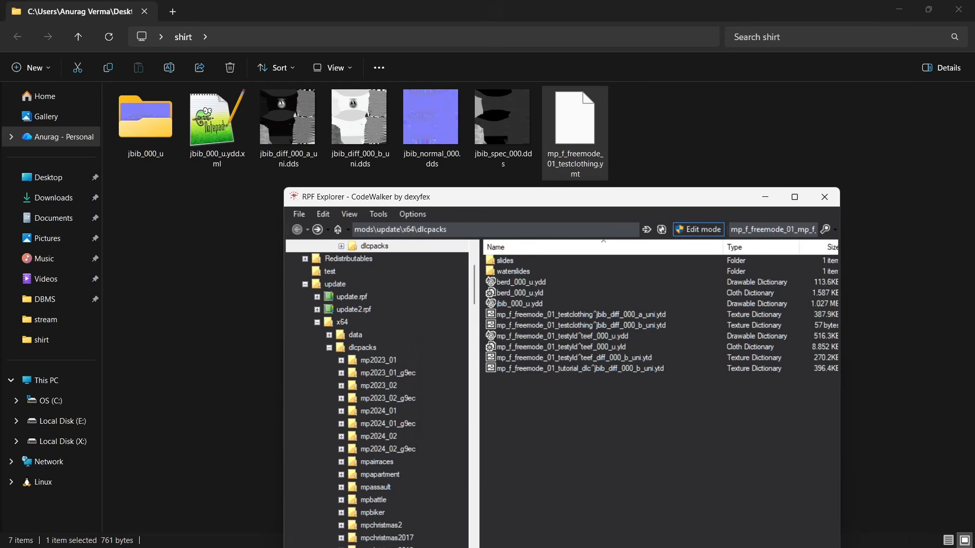
- Add jbib_diff_000_b_uni.dds from the shirt folder to the testclothing jbib_diff_000_b_uni YTD and save it
{"action": "double_click", "coordinate": [624, 325]}
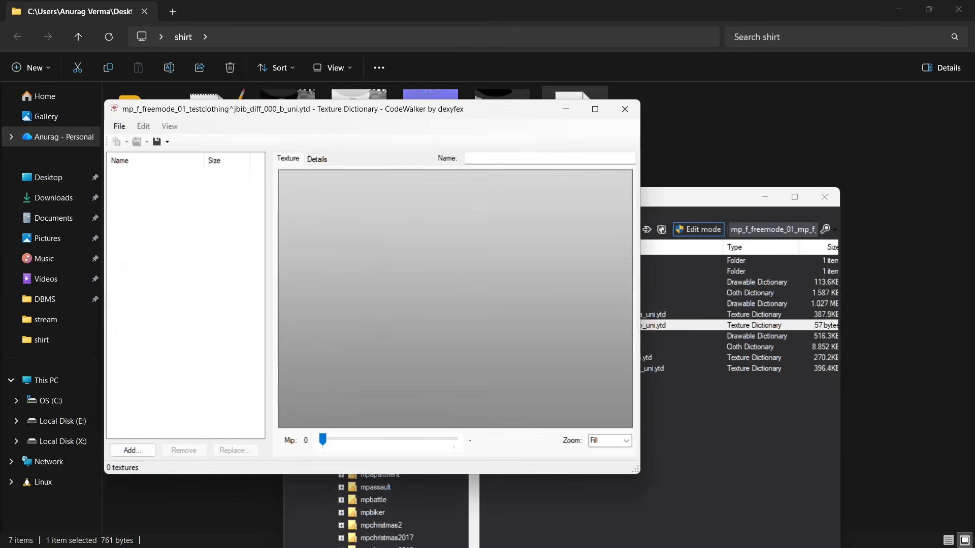
{"action": "left_click", "coordinate": [133, 450]}
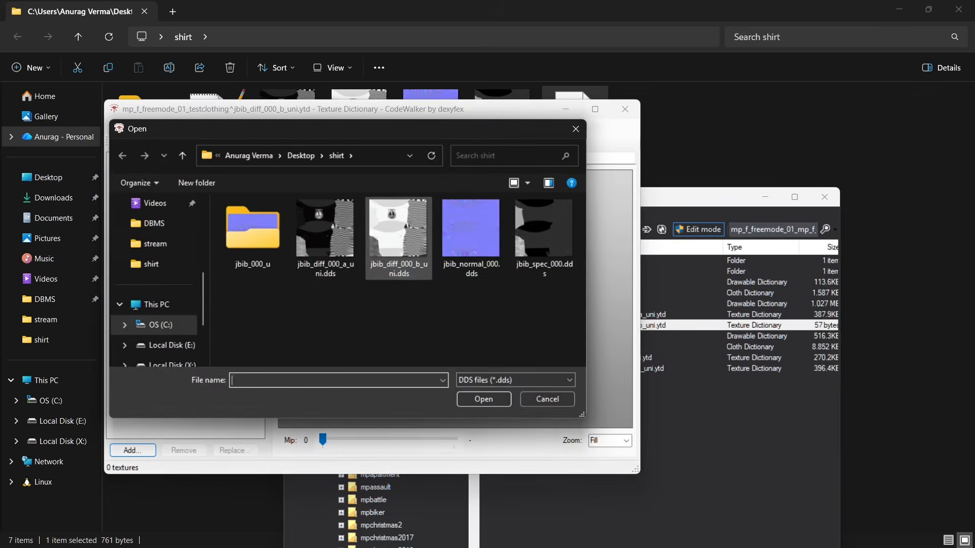
{"action": "double_click", "coordinate": [394, 239]}
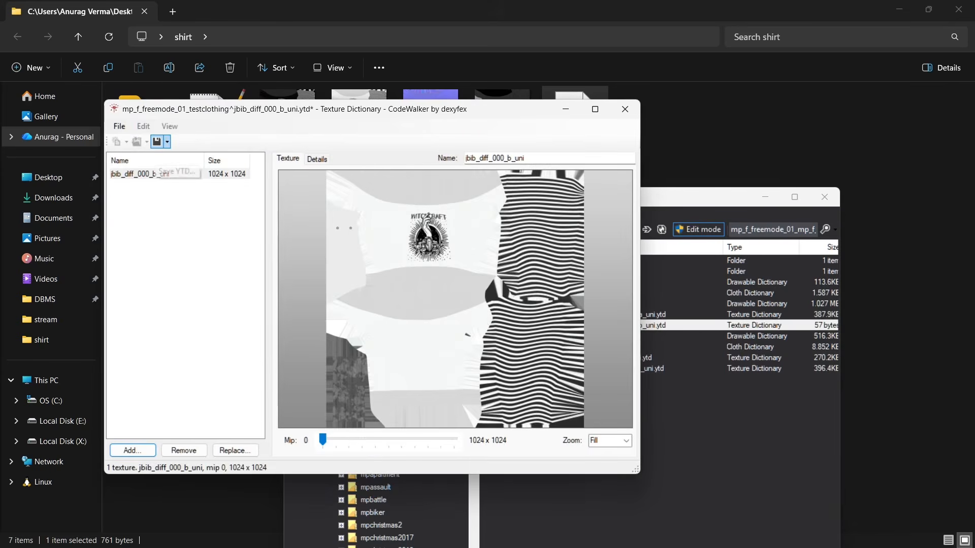
{"action": "left_click", "coordinate": [157, 141]}
{"action": "left_click", "coordinate": [625, 109]}
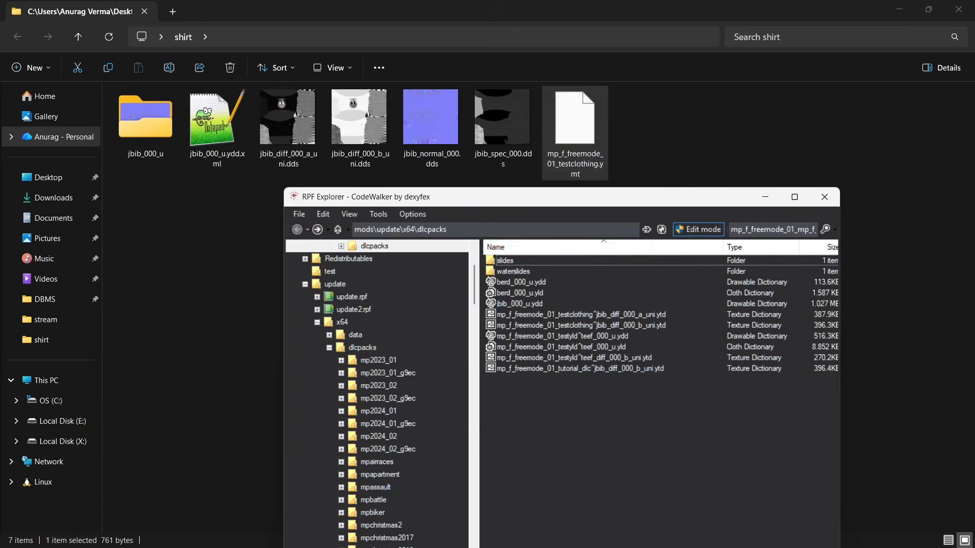
- Rename jbib_000_u.ydd in dlcpacks as mp_f_freemode_01_testclothing^jbib_000_u.ydd
{"action": "left_click", "coordinate": [581, 315]}
{"action": "left_click", "coordinate": [582, 325], "text": "shift"}
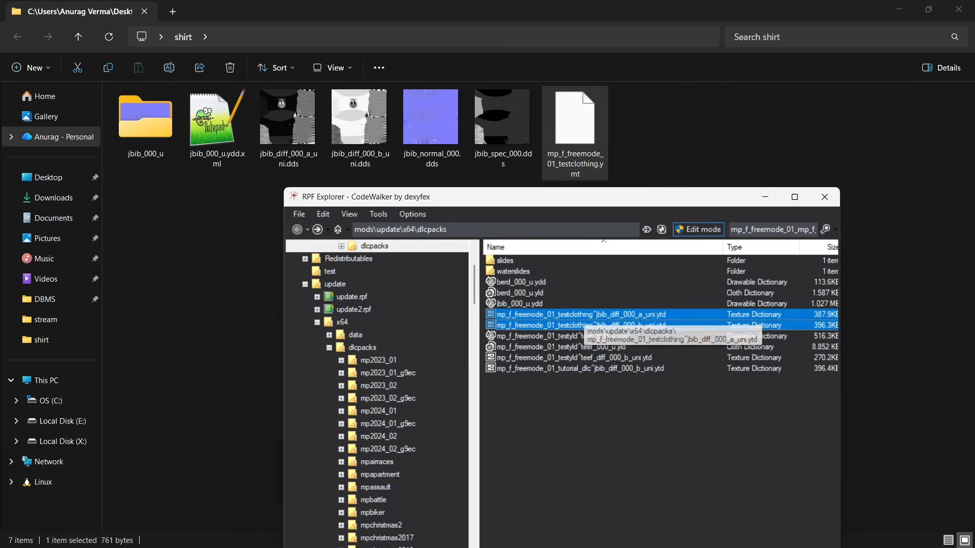
{"action": "left_click", "coordinate": [523, 303]}
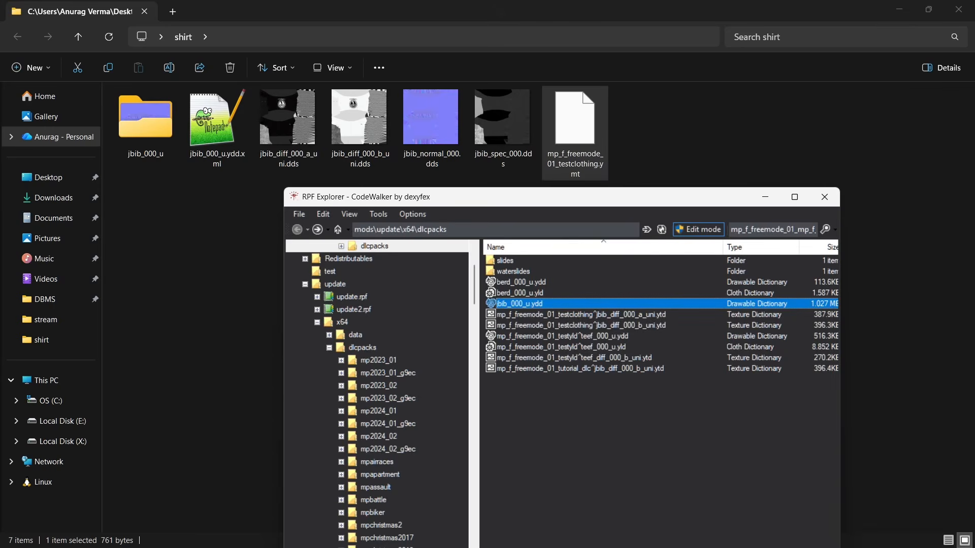
{"action": "right_click", "coordinate": [533, 303]}
{"action": "left_click", "coordinate": [570, 507]}
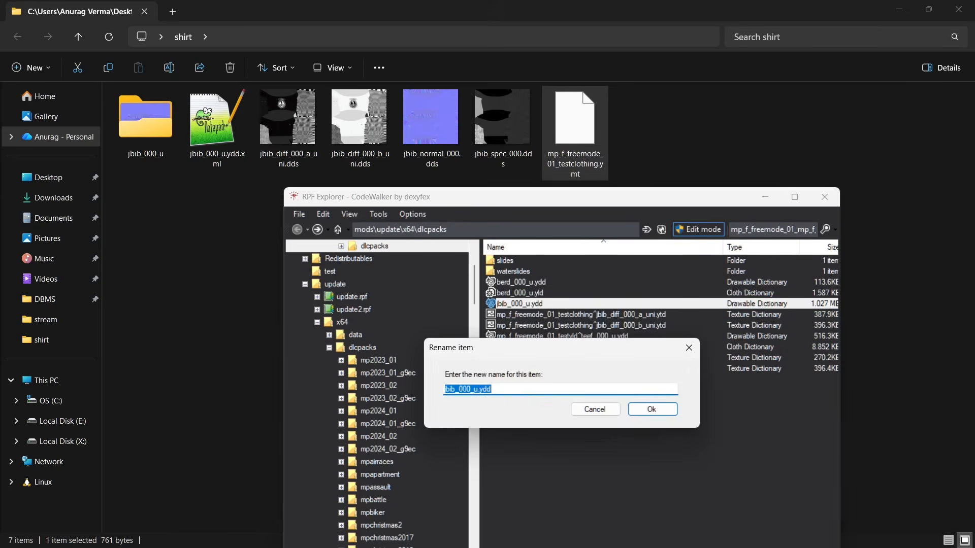
{"action": "left_click", "coordinate": [445, 389]}
{"action": "type", "text": "mp_f_freemode_01_testclothing"}
{"action": "type", "text": "^"}
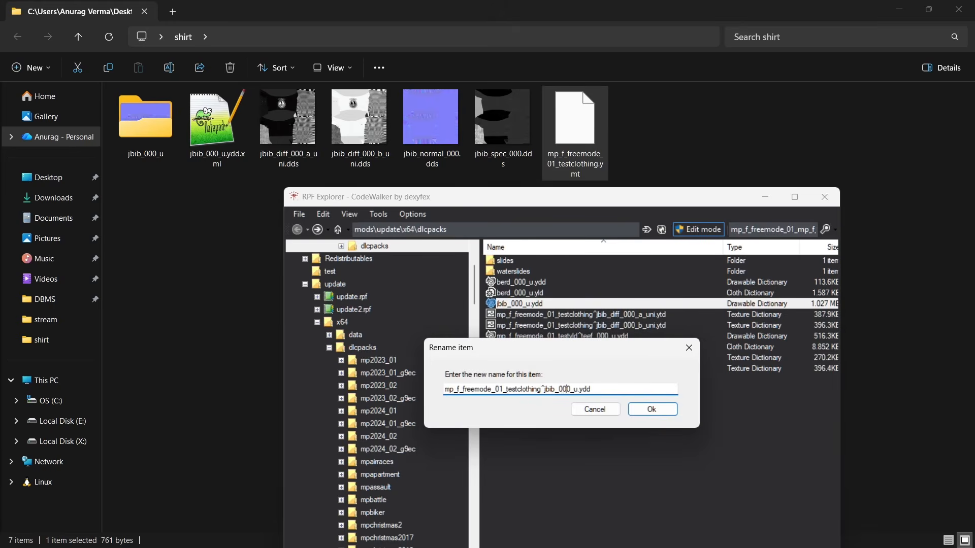
{"action": "key", "text": "Return"}
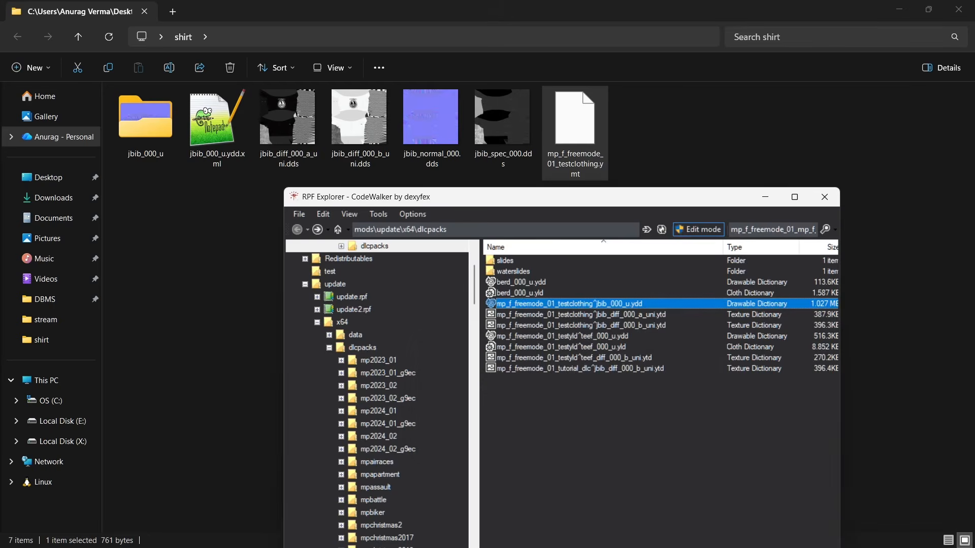
- Select the testclothing YDD and both testclothing YTDs, and switch to the File Explorer window showing the server's resources\clothingTutorial folder
{"action": "key", "text": "shift+Down"}
{"action": "key", "text": "shift+Down"}
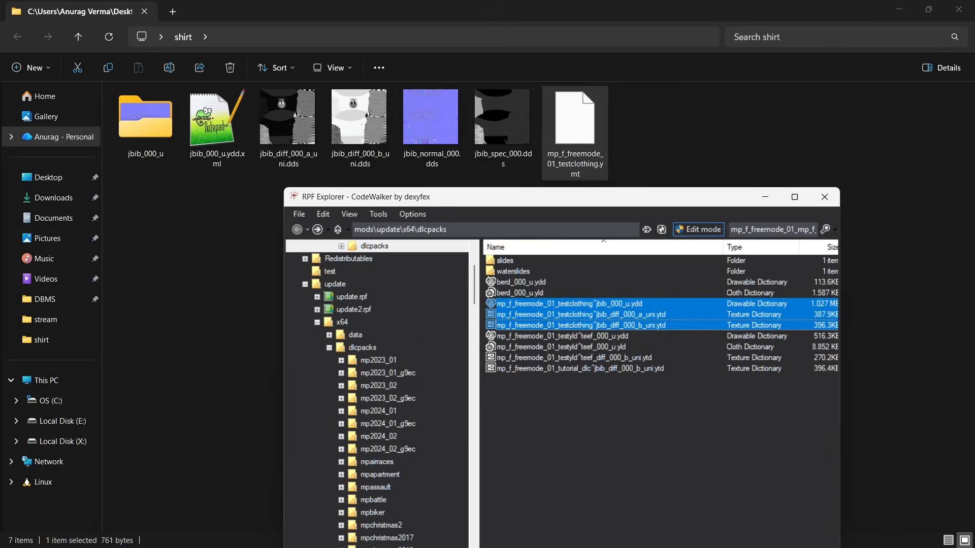
{"action": "key", "text": "alt+Tab"}
{"action": "key", "text": "alt+Tab"}
{"action": "key", "text": "alt+Tab"}
{"action": "key", "text": "alt+Tab"}
{"action": "key", "text": "alt+Tab"}
{"action": "key", "text": "alt+Tab"}
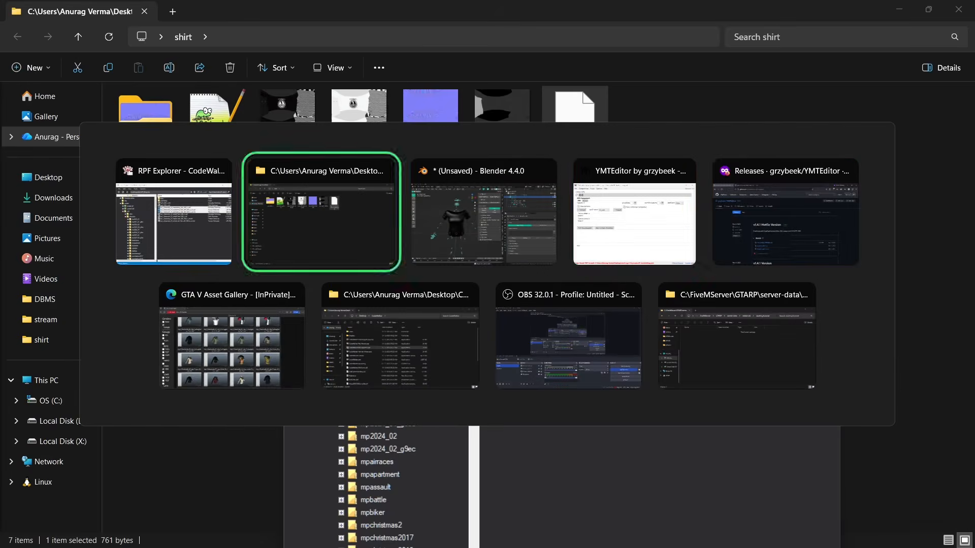
{"action": "key", "text": "alt+Tab"}
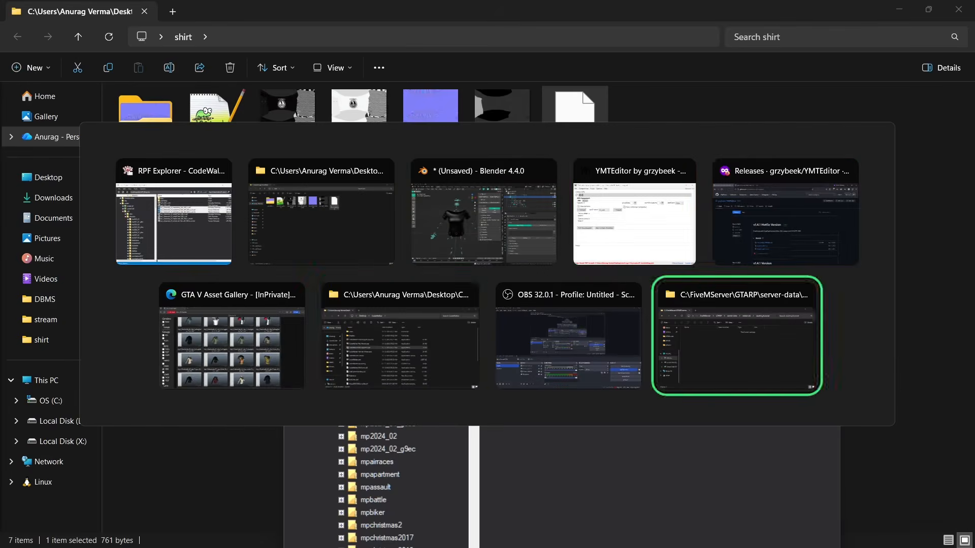
{"action": "left_click_drag", "start_coordinate": [487, 75], "coordinate": [381, 69]}
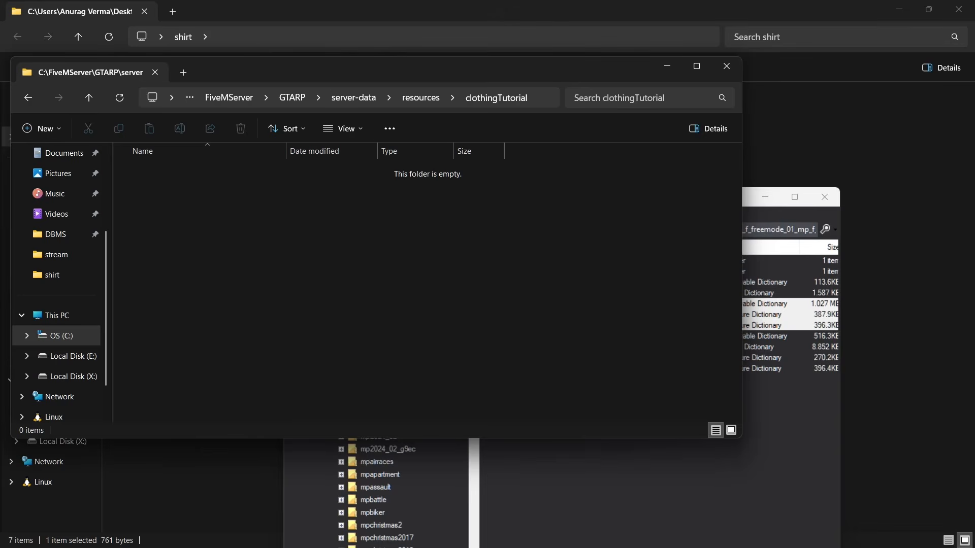
- Create a folder named stream inside clothingTutorial and open it
{"action": "right_click", "coordinate": [367, 235]}
{"action": "mouse_move", "coordinate": [406, 410]}
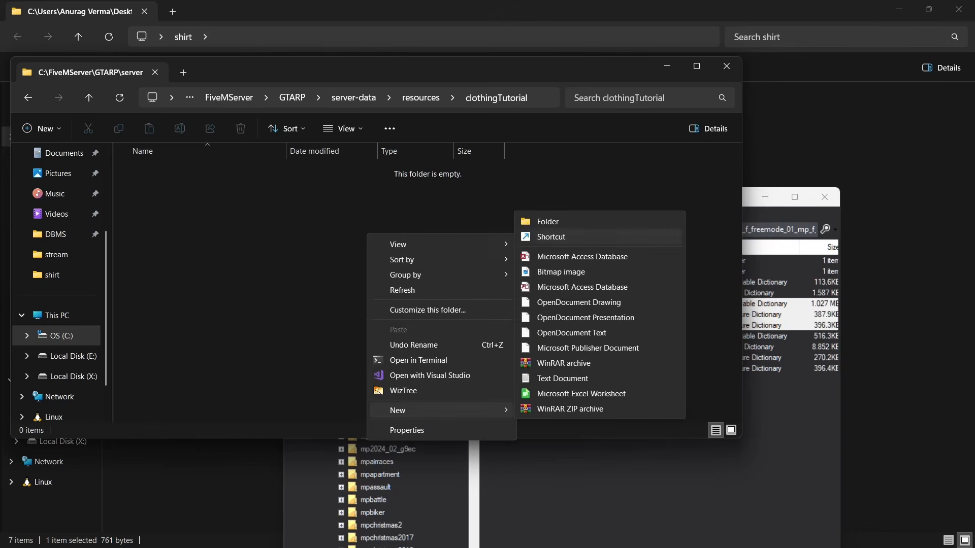
{"action": "left_click", "coordinate": [548, 222]}
{"action": "type", "text": "stream"}
{"action": "key", "text": "Return"}
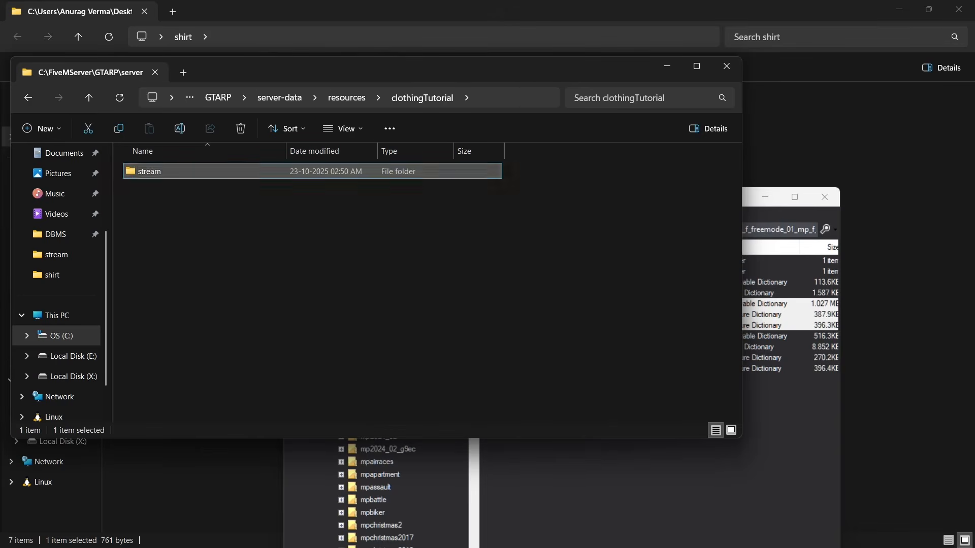
{"action": "key", "text": "Return"}
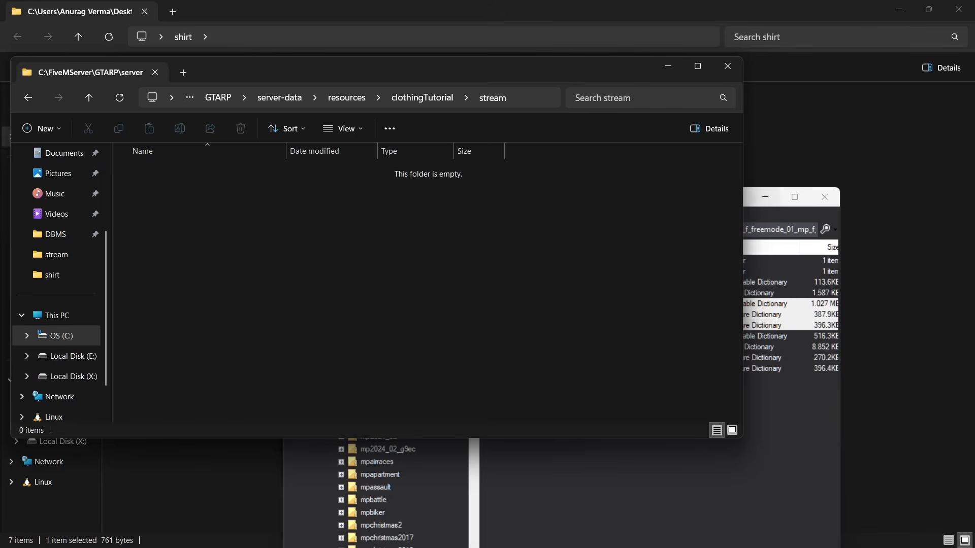
- Copy the selected testclothing YDD and both YTD files from CodeWalker's dlcpacks folder into the stream folder
{"action": "left_click", "coordinate": [765, 197]}
{"action": "key", "text": "alt+Tab"}
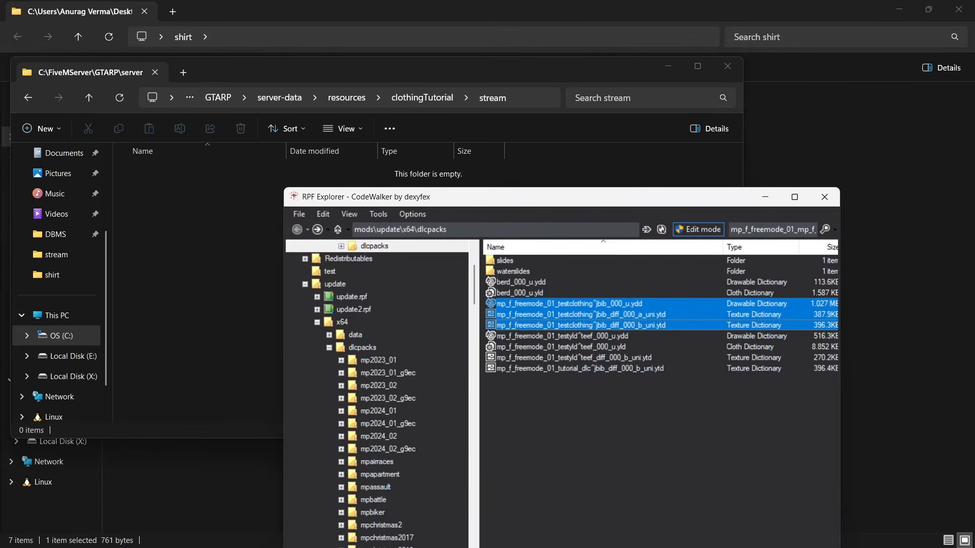
{"action": "left_click_drag", "start_coordinate": [574, 197], "coordinate": [724, 172]}
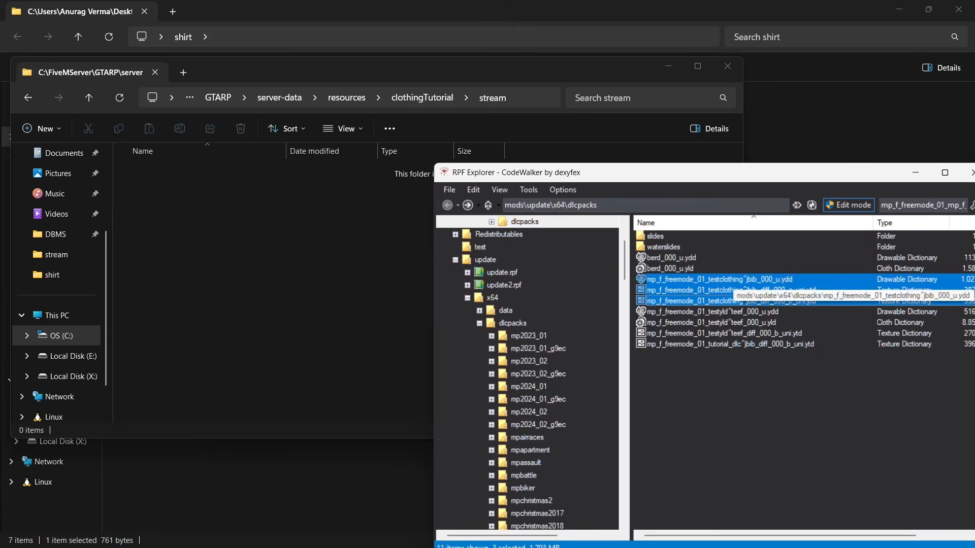
{"action": "left_click_drag", "start_coordinate": [726, 290], "coordinate": [304, 229]}
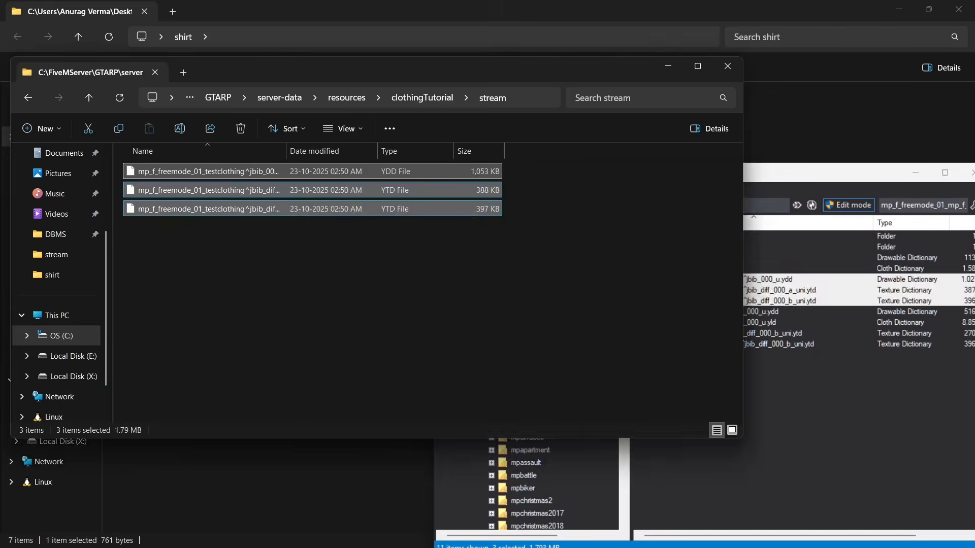
- Copy mp_f_freemode_01_testclothing.ymt from the shirt folder into the stream folder
{"action": "left_click", "coordinate": [792, 120]}
{"action": "left_click", "coordinate": [575, 131]}
{"action": "key", "text": "ctrl+c"}
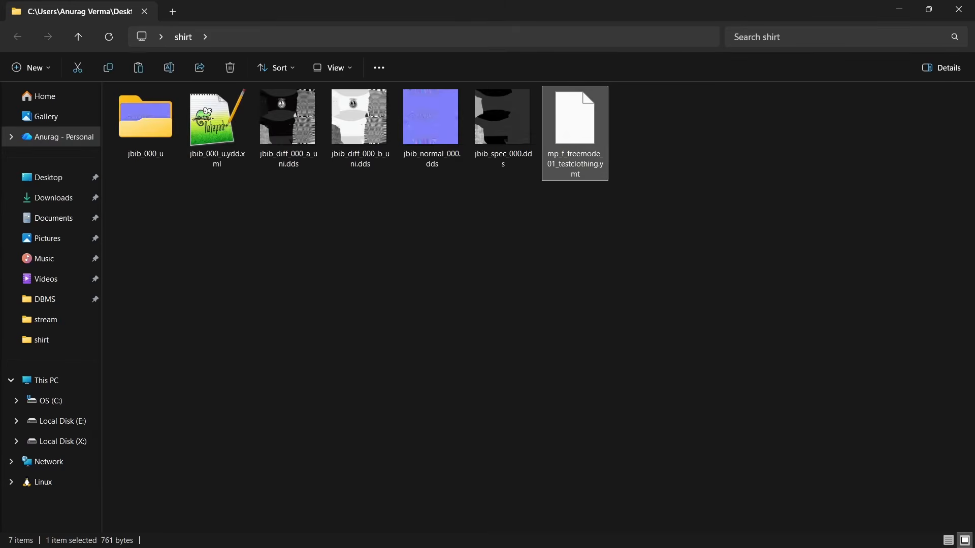
{"action": "key", "text": "alt+Tab"}
{"action": "left_click", "coordinate": [355, 294]}
{"action": "key", "text": "ctrl+v"}
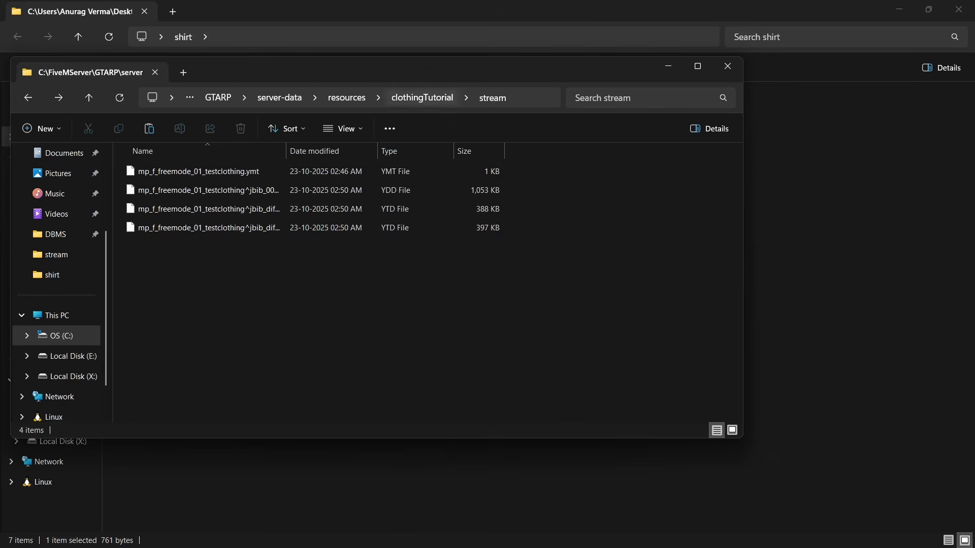
- Go back up to the clothingTutorial folder and copy the ShopPedApparel XML template from the forum guide in the browser
{"action": "left_click", "coordinate": [421, 98]}
{"action": "key", "text": "alt+Tab"}
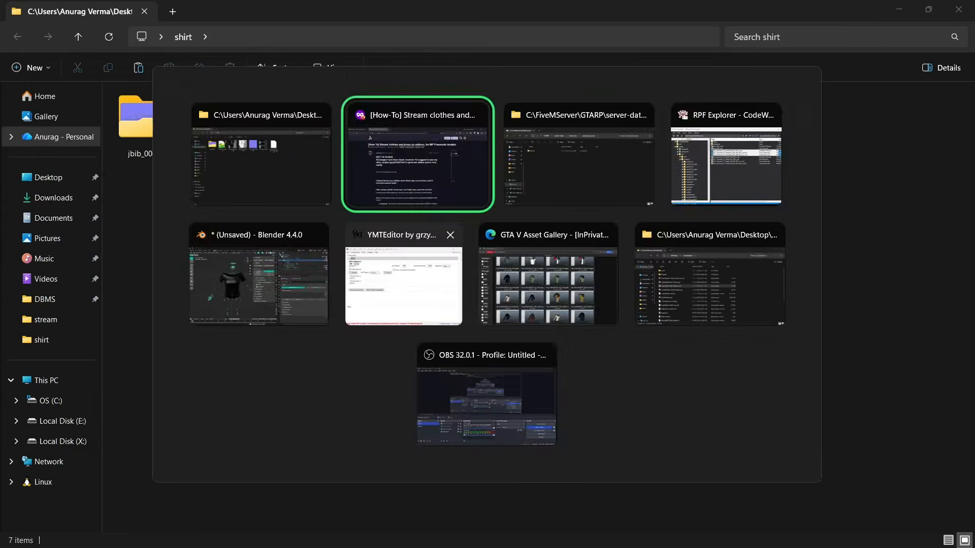
{"action": "key", "text": "alt+Tab"}
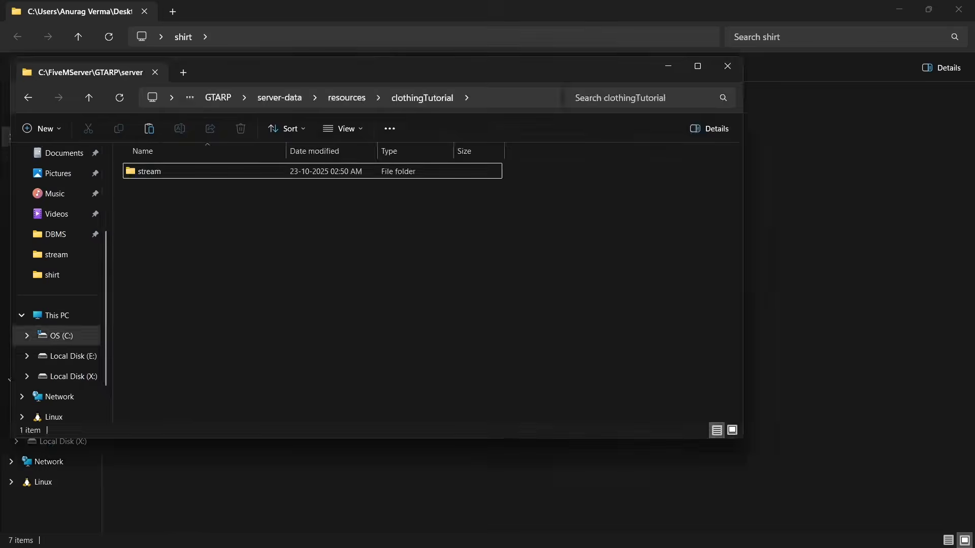
{"action": "key", "text": "alt+Tab"}
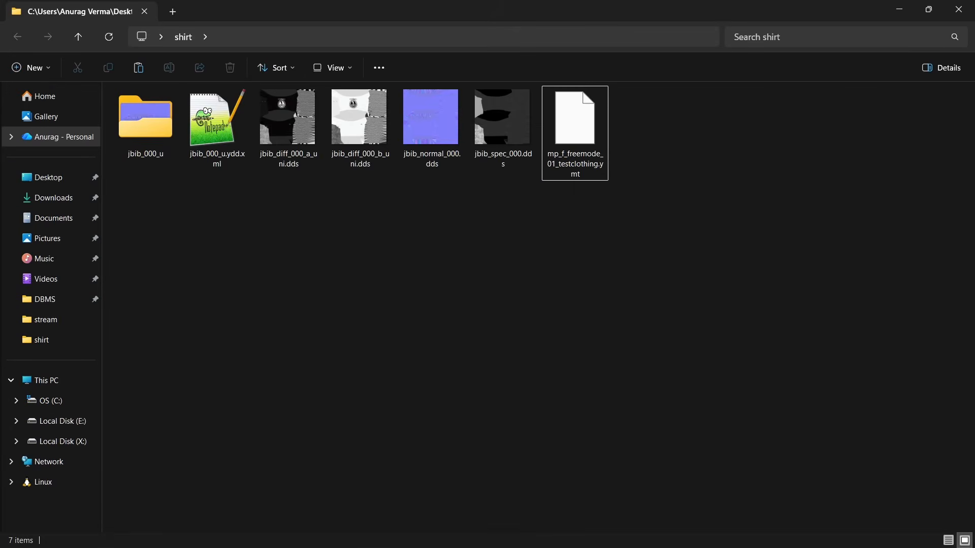
{"action": "key", "text": "alt+Tab"}
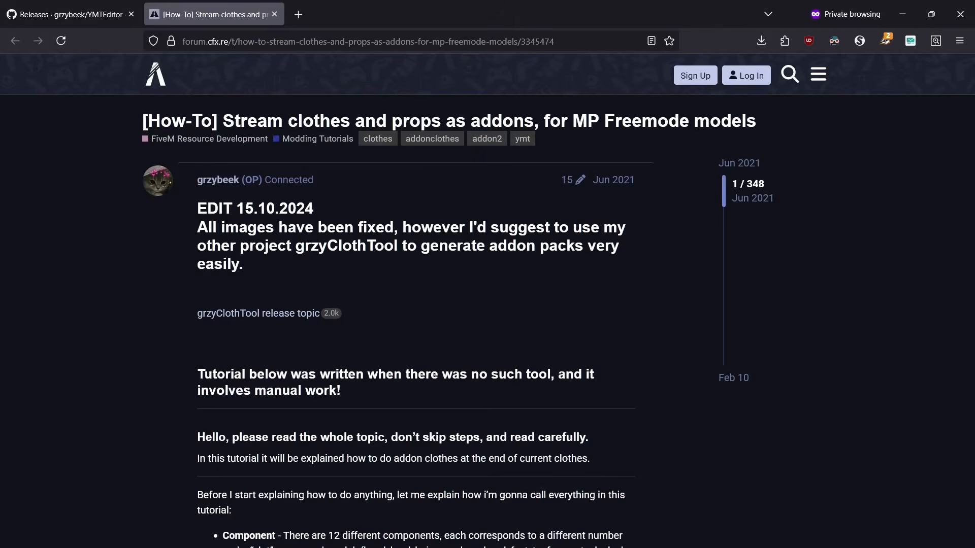
{"action": "scroll", "coordinate": [414, 305], "scroll_direction": "down", "scroll_amount": 15}
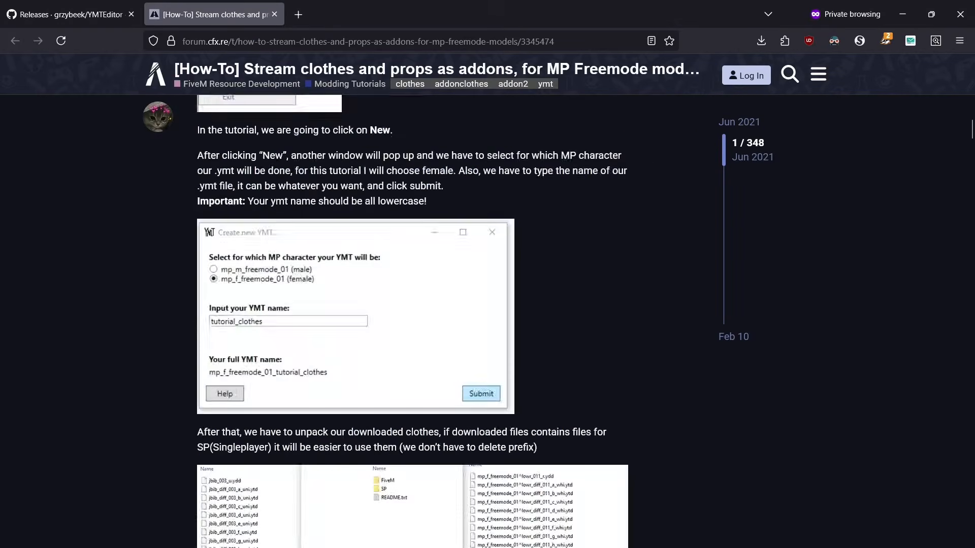
{"action": "scroll", "coordinate": [415, 304], "scroll_direction": "up", "scroll_amount": 6}
{"action": "scroll", "coordinate": [415, 304], "scroll_direction": "down", "scroll_amount": 6}
{"action": "scroll", "coordinate": [414, 305], "scroll_direction": "down", "scroll_amount": 20}
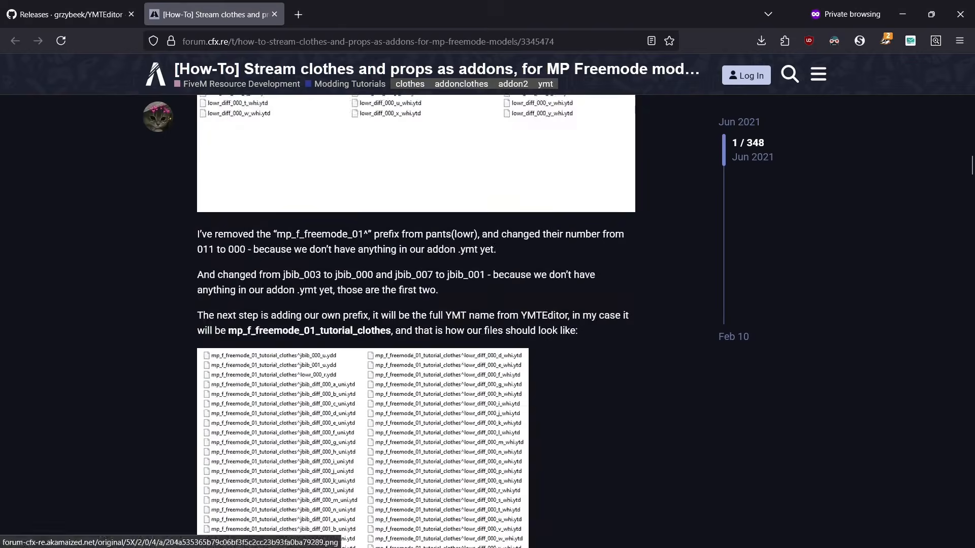
{"action": "scroll", "coordinate": [414, 305], "scroll_direction": "down", "scroll_amount": 20}
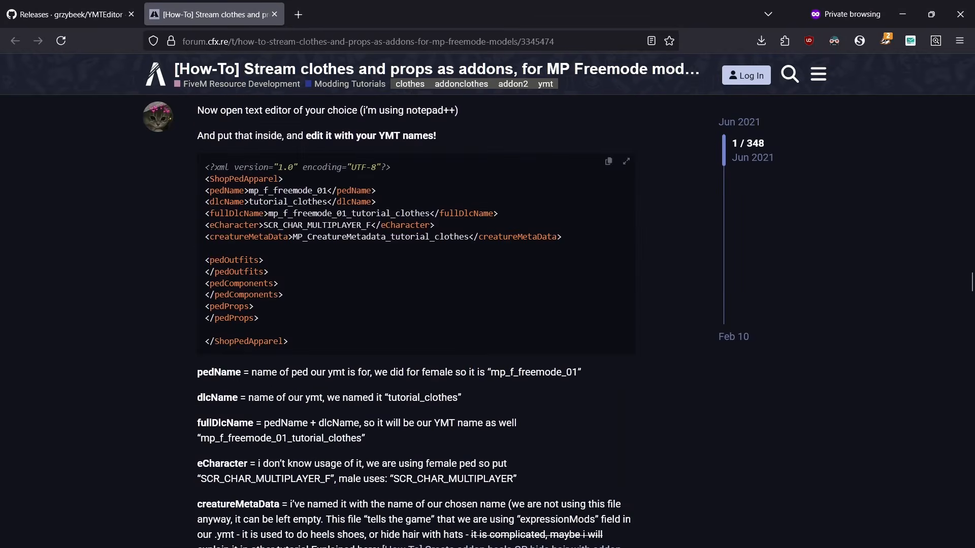
{"action": "left_click", "coordinate": [608, 161]}
- Create a file named mp_f_freemode_01_testclothing.meta in the clothingTutorial folder in File Explorer, accepting the extension change
{"action": "key", "text": "alt+Tab"}
{"action": "key", "text": "alt+Tab"}
{"action": "key", "text": "alt+Tab"}
{"action": "key", "text": "alt+Tab"}
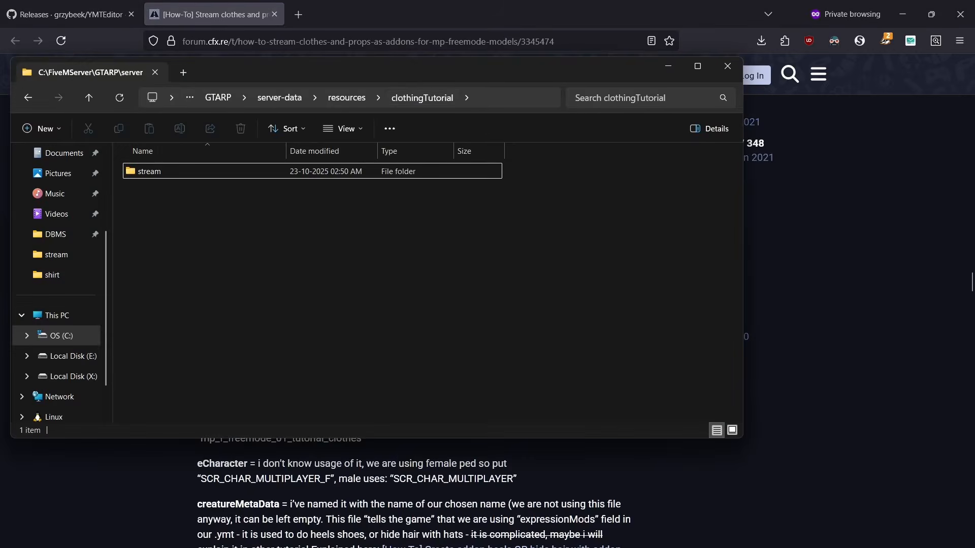
{"action": "right_click", "coordinate": [235, 207]}
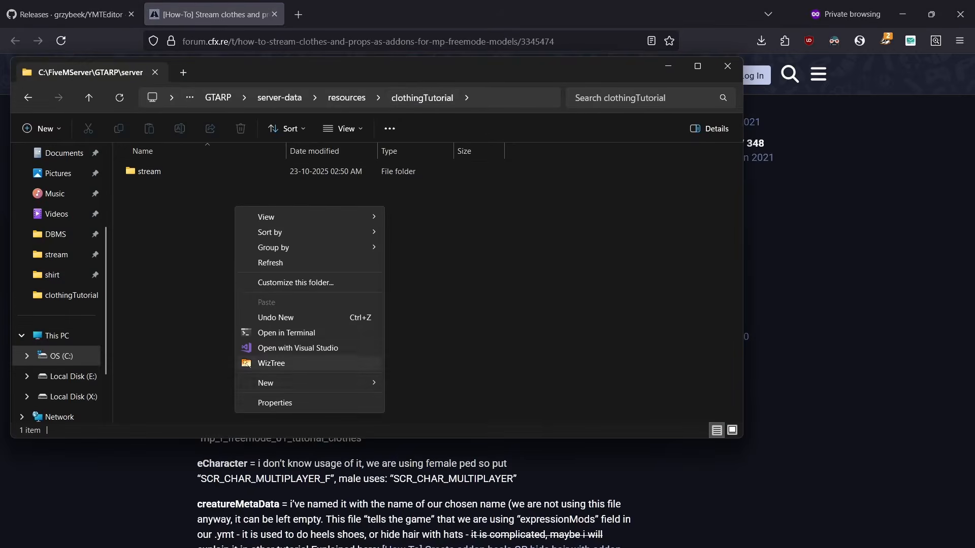
{"action": "mouse_move", "coordinate": [265, 382]}
{"action": "left_click", "coordinate": [432, 351]}
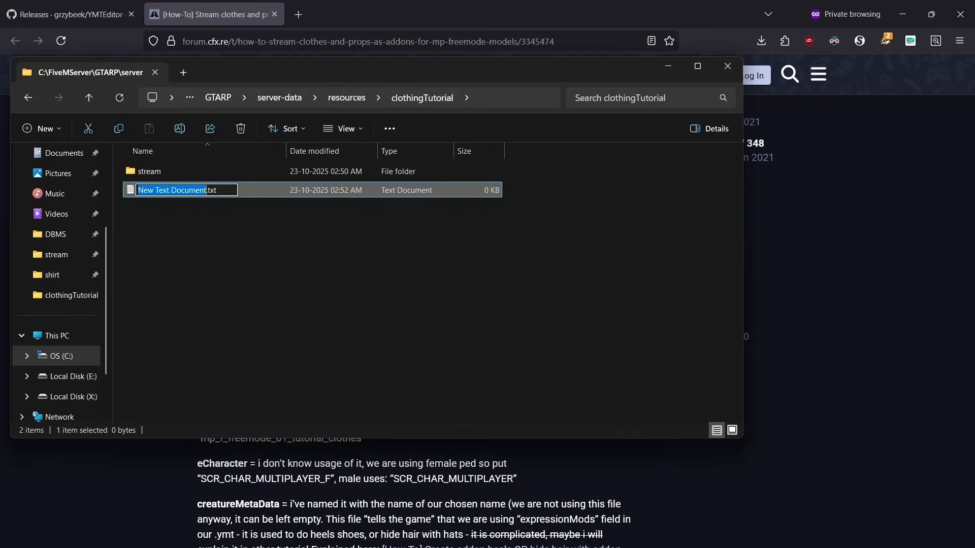
{"action": "key", "text": "ctrl+a"}
{"action": "key", "text": "BackSpace"}
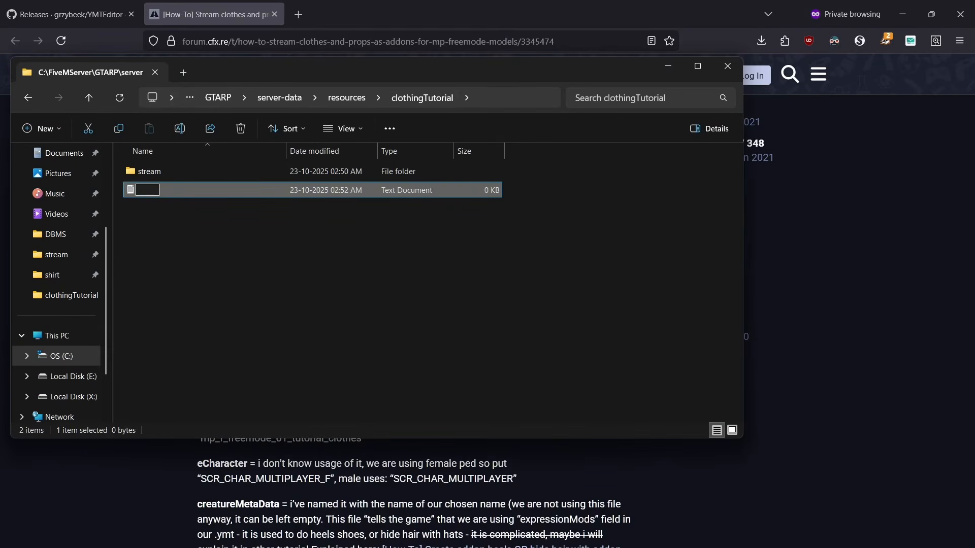
{"action": "type", "text": "mp_f_freemode_01"}
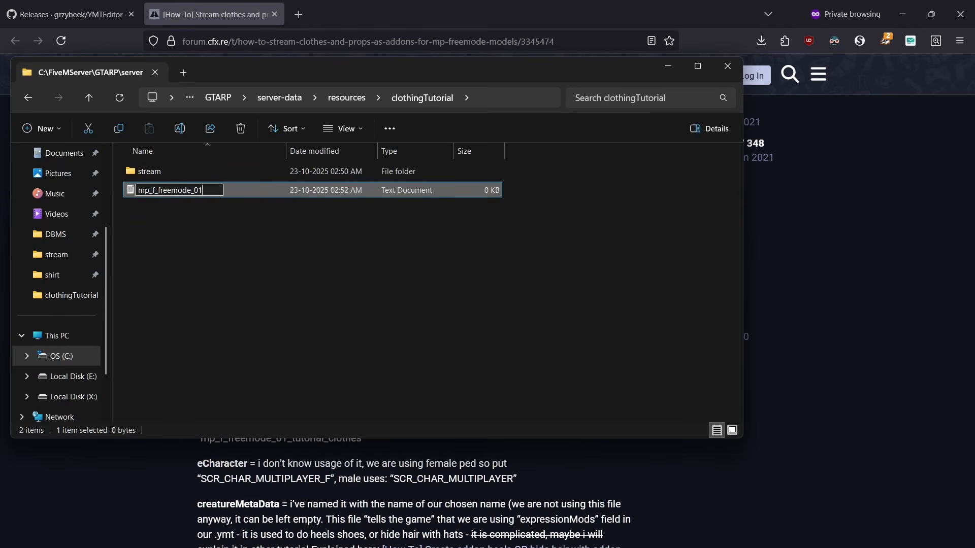
{"action": "type", "text": "_testclothing.meta"}
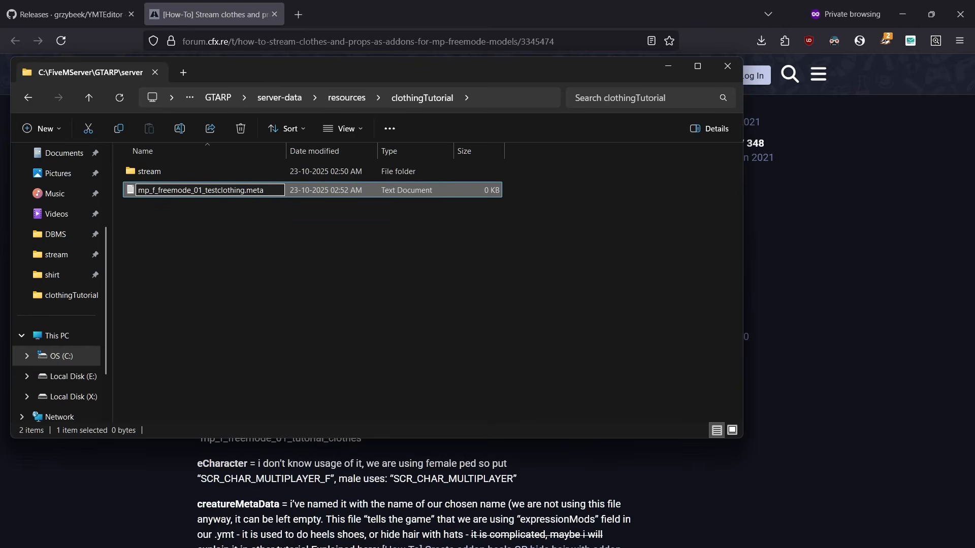
{"action": "key", "text": "Return"}
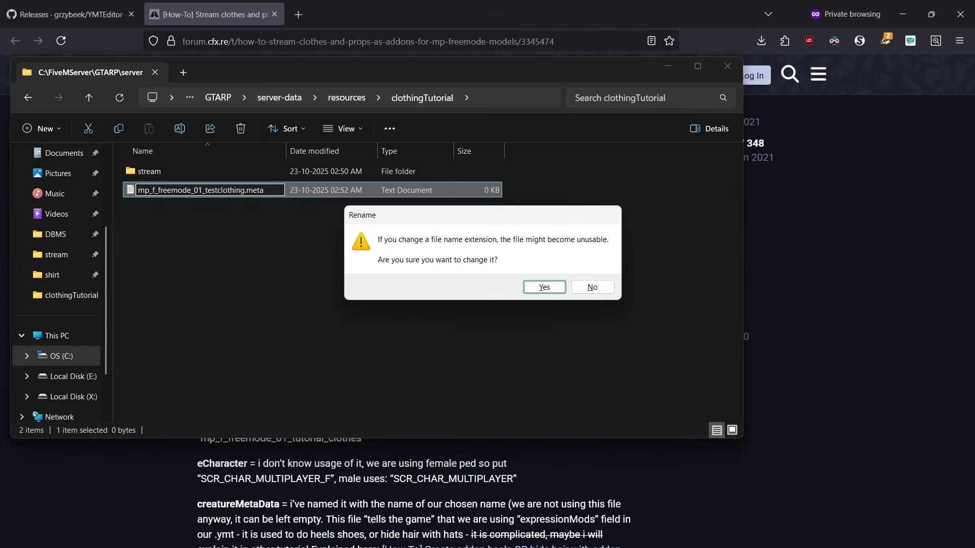
{"action": "key", "text": "Return"}
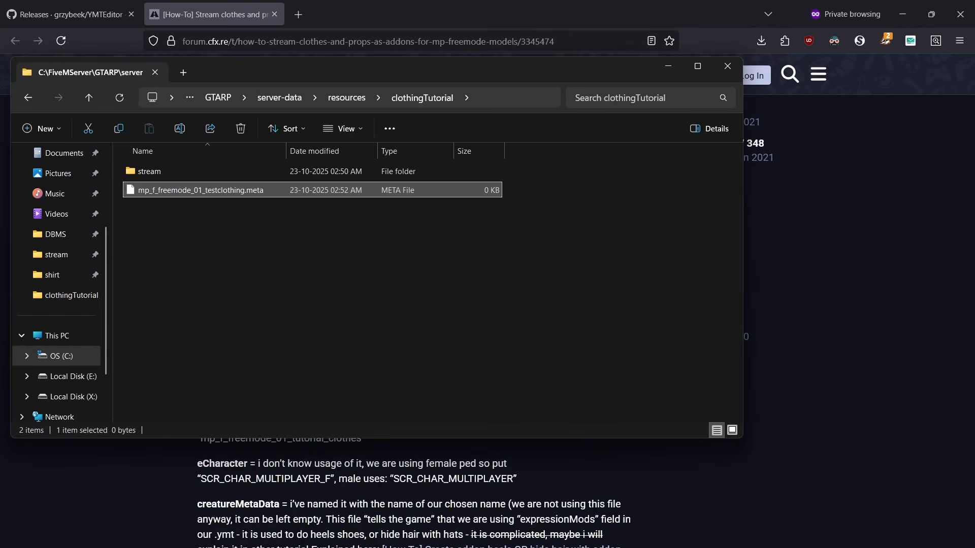
- Open the testclothing meta file in Notepad++ and paste in the ShopPedApparel XML template copied from the forum guide
{"action": "right_click", "coordinate": [261, 191]}
{"action": "left_click", "coordinate": [317, 233]}
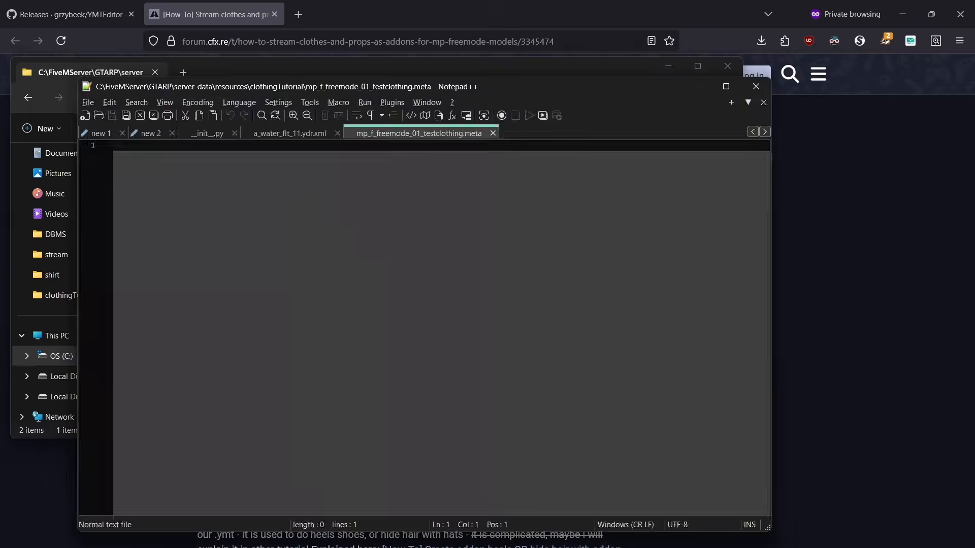
{"action": "left_click", "coordinate": [822, 214]}
{"action": "left_click", "coordinate": [609, 161]}
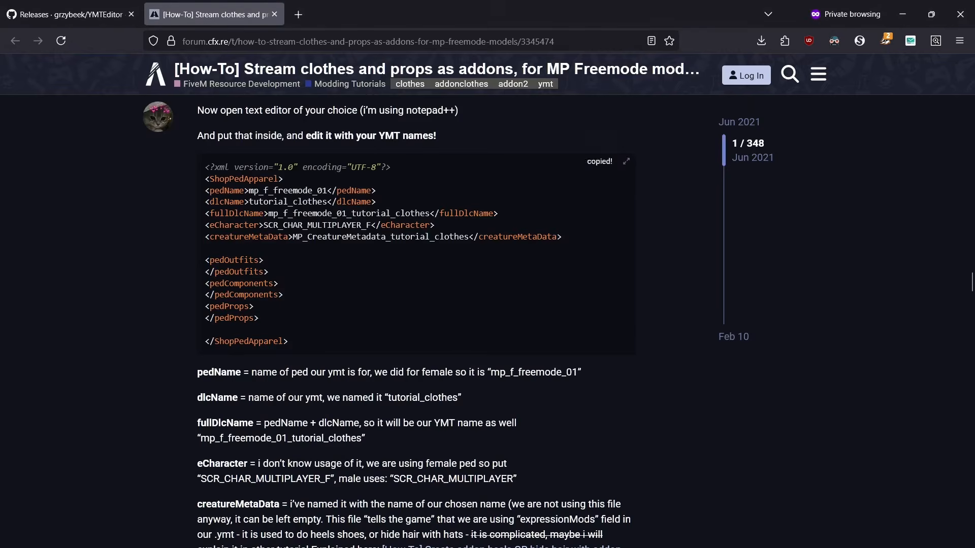
{"action": "key", "text": "alt+Tab"}
{"action": "key", "text": "ctrl+v"}
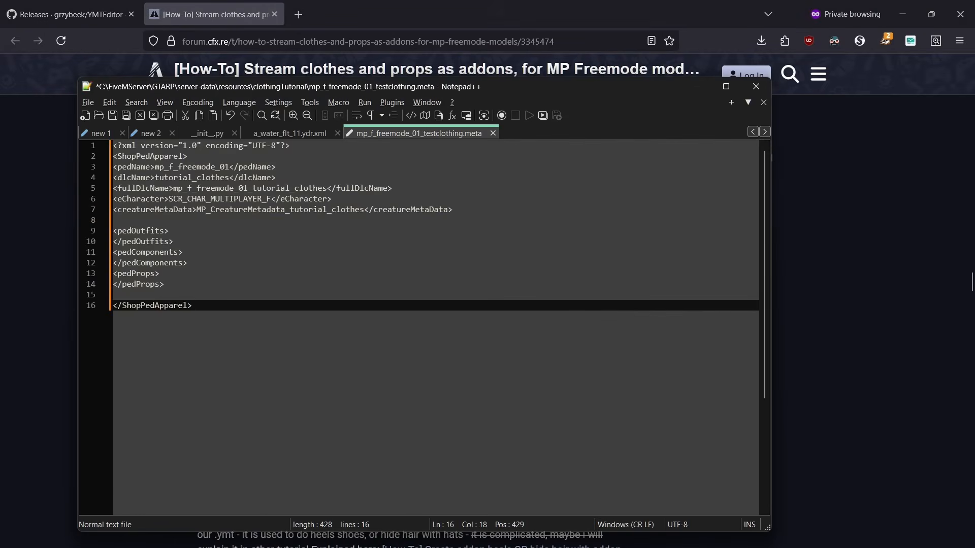
{"action": "double_click", "coordinate": [196, 167]}
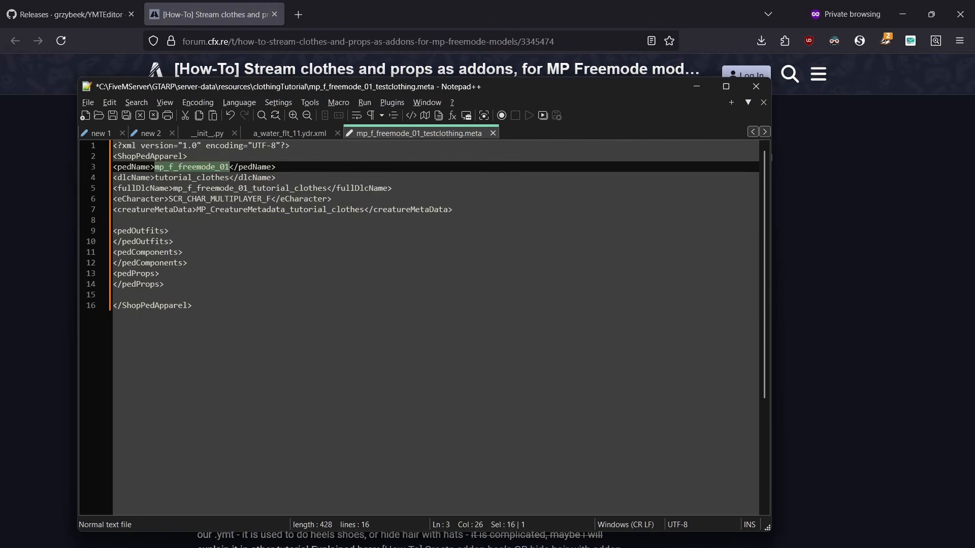
{"action": "left_click_drag", "start_coordinate": [285, 87], "coordinate": [396, 86]}
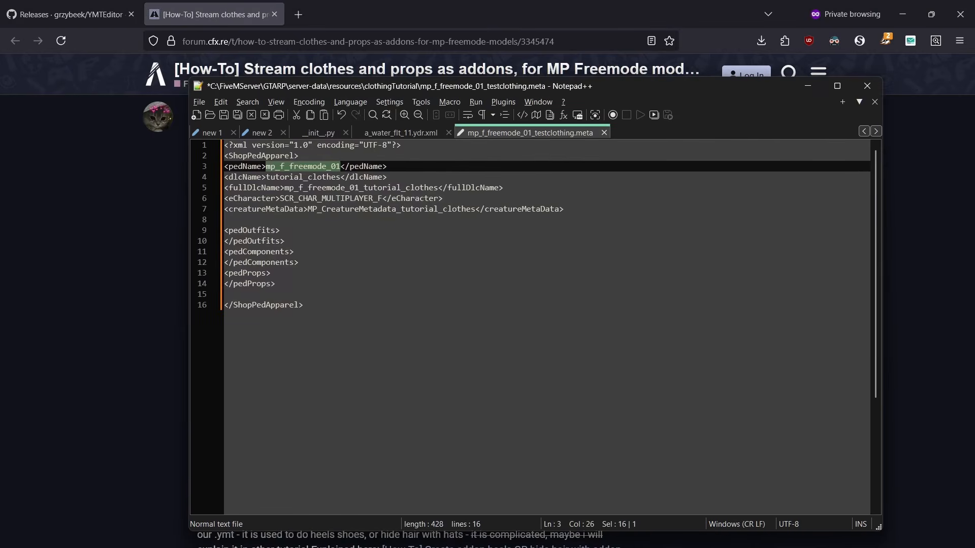
{"action": "left_click", "coordinate": [285, 166]}
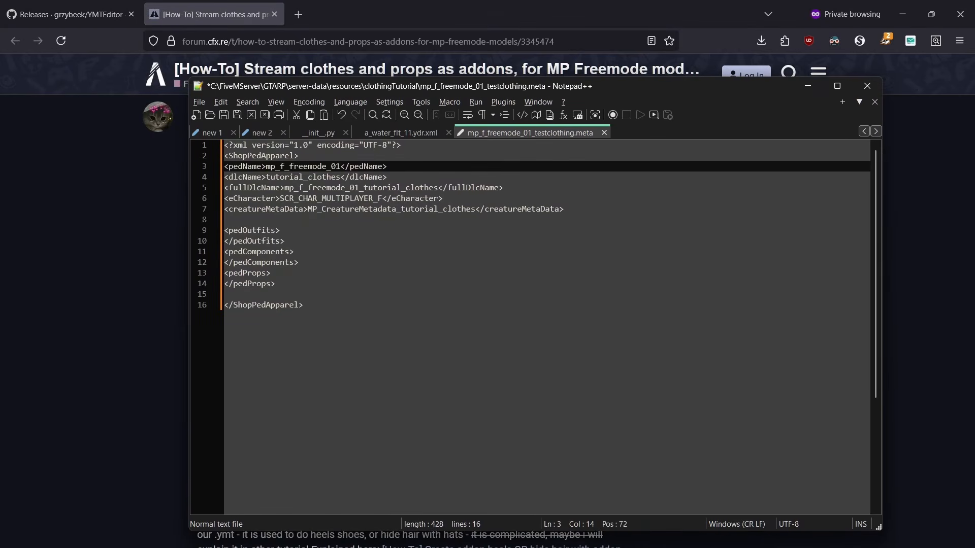
{"action": "key", "text": "BackSpace"}
{"action": "type", "text": "m"}
{"action": "key", "text": "ctrl+z"}
{"action": "key", "text": "ctrl+z"}
- Set the dlcName value in the meta file to testclothing
{"action": "left_click", "coordinate": [266, 166]}
{"action": "key", "text": "Down"}
{"action": "key", "text": "ctrl+shift+Right"}
{"action": "key", "text": "alt+Tab"}
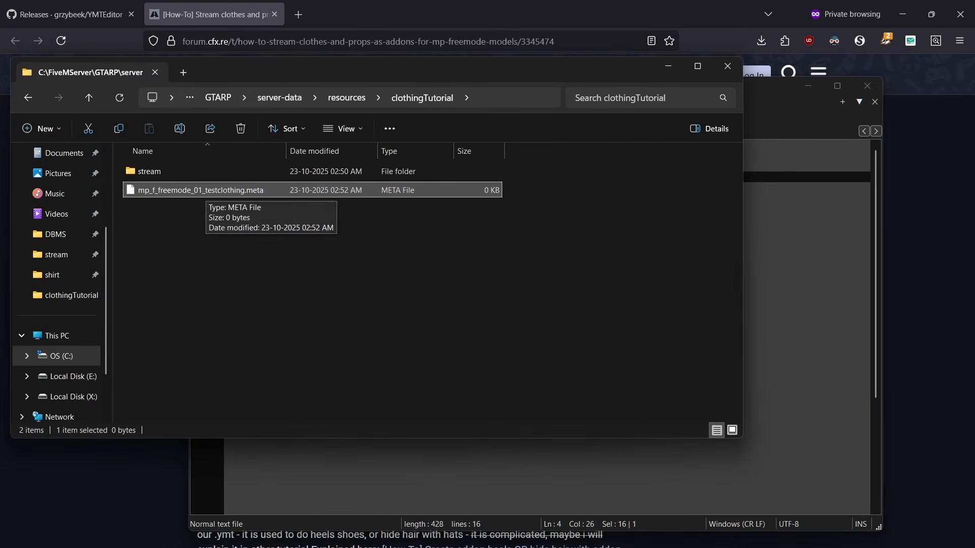
{"action": "key", "text": "alt+Tab"}
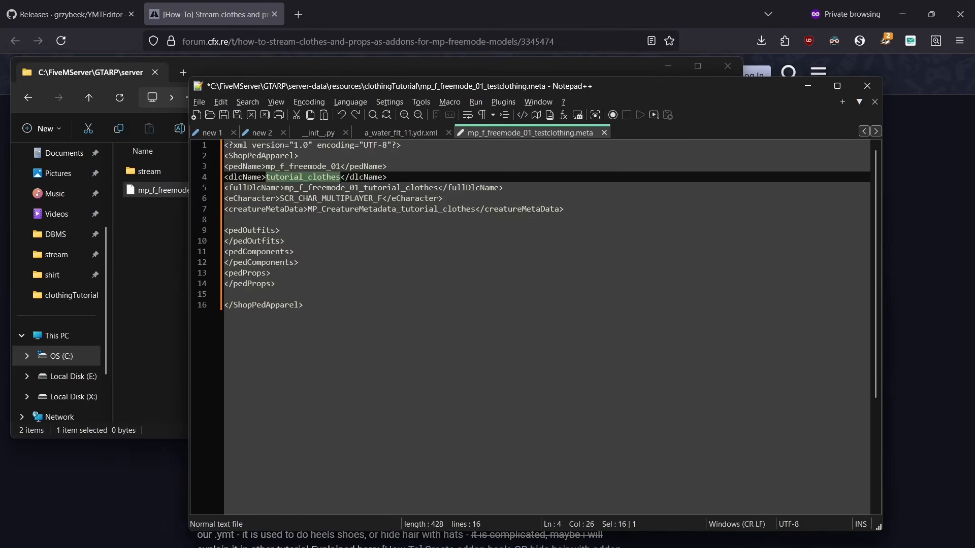
{"action": "type", "text": "testcloth"}
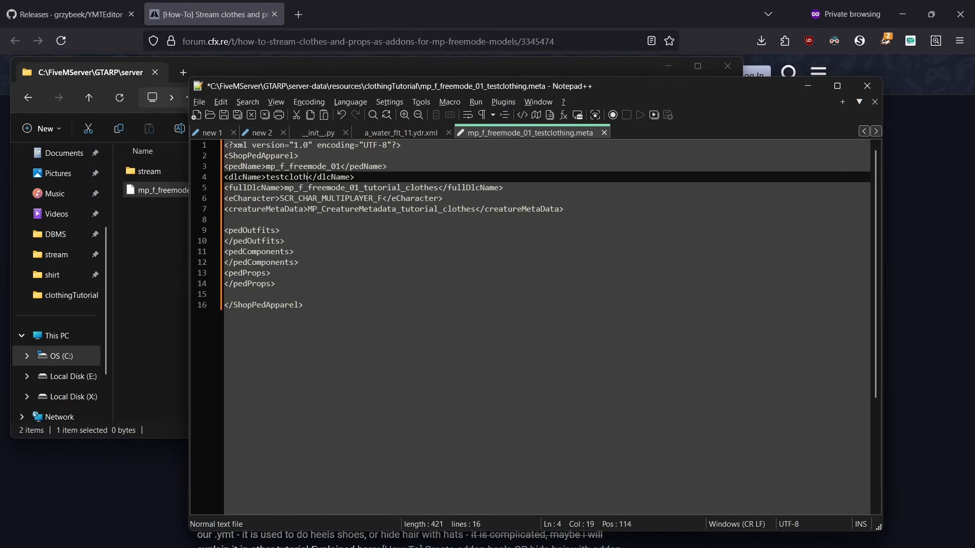
{"action": "type", "text": "ing"}
- Set the fullDlcName value in the meta file to mp_f_freemode_01_testclothing, copying the name from the file in File Explorer
{"action": "double_click", "coordinate": [400, 188]}
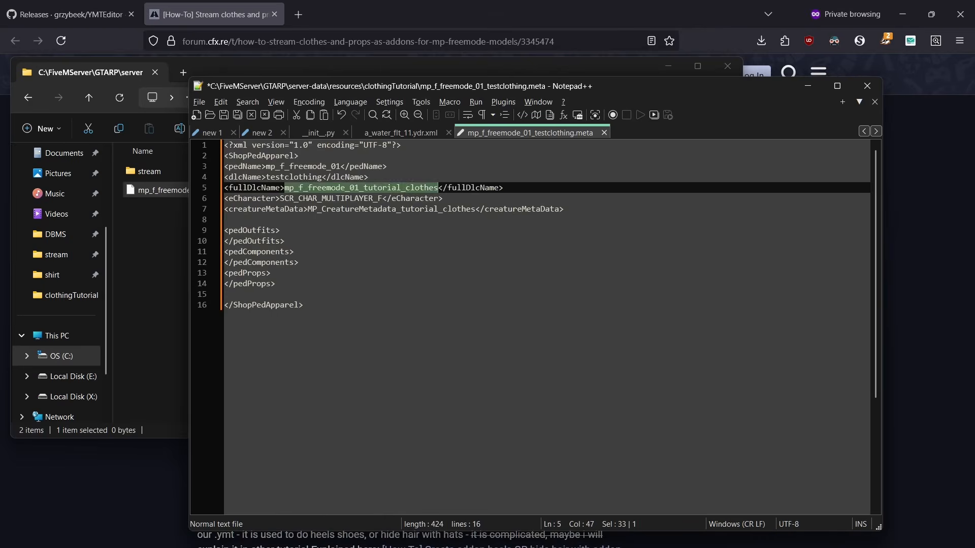
{"action": "left_click", "coordinate": [157, 190]}
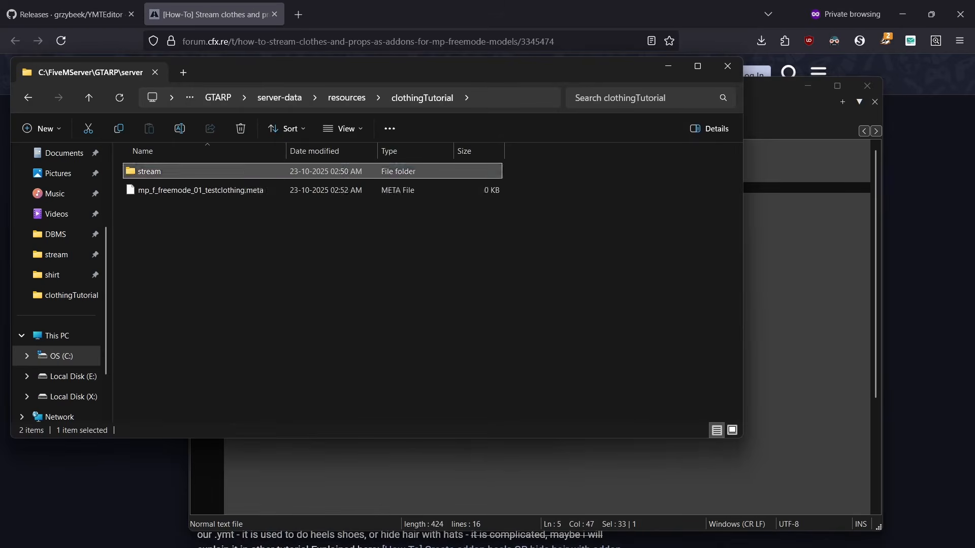
{"action": "double_click", "coordinate": [150, 171]}
{"action": "key", "text": "alt+Left"}
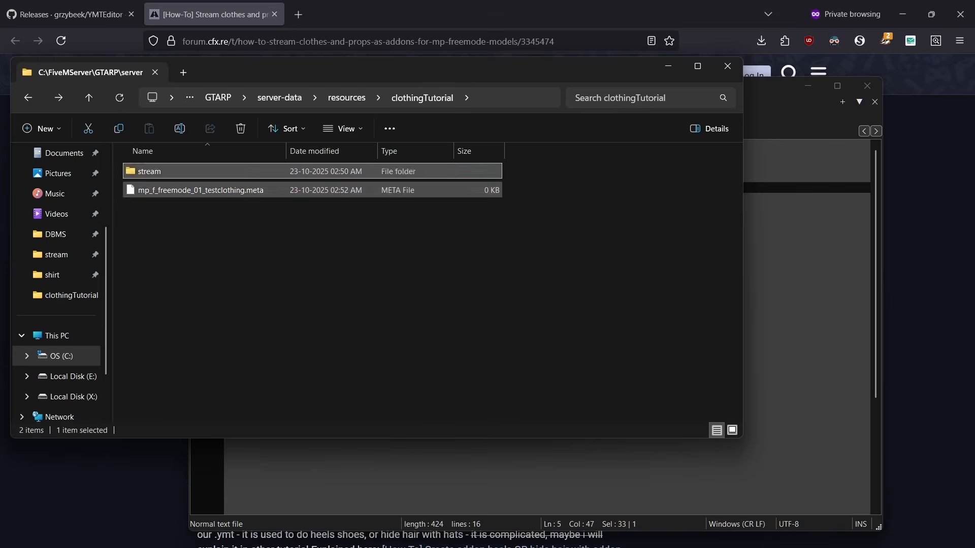
{"action": "key", "text": "F2"}
{"action": "key", "text": "alt+Tab"}
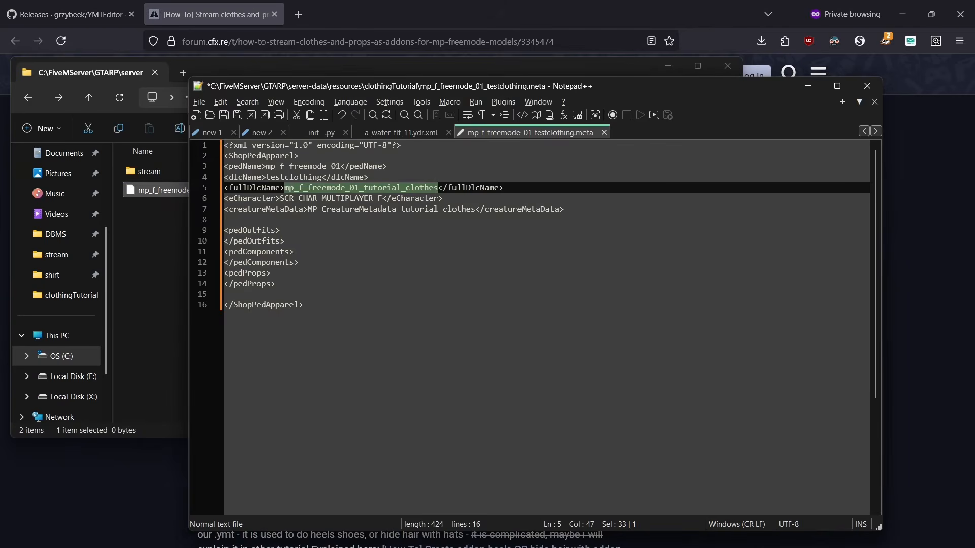
{"action": "key", "text": "ctrl+v"}
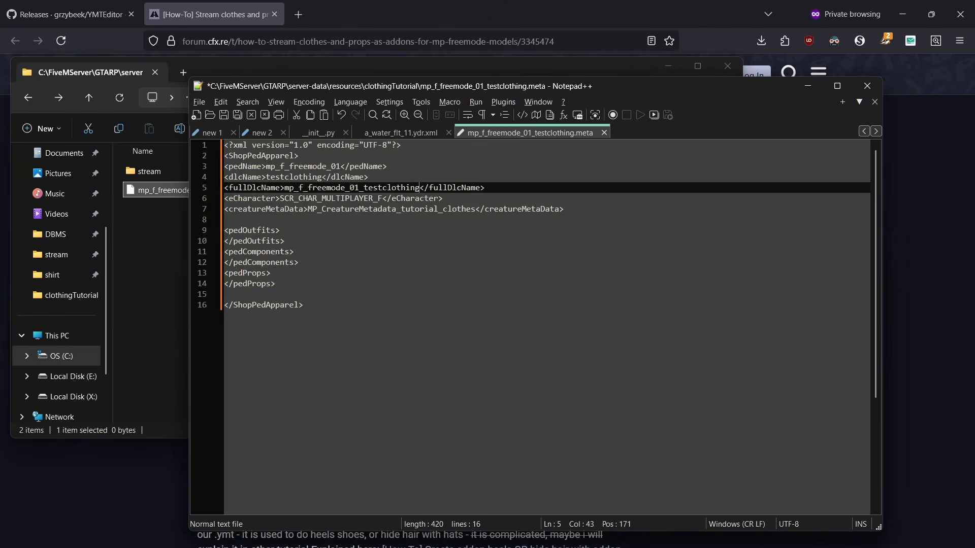
- Try replacing the eCharacter value with the male value SCR_CHAR_MULTIPLAYER from the forum guide, and undo the replacement
{"action": "double_click", "coordinate": [330, 198]}
{"action": "key", "text": "alt+Tab"}
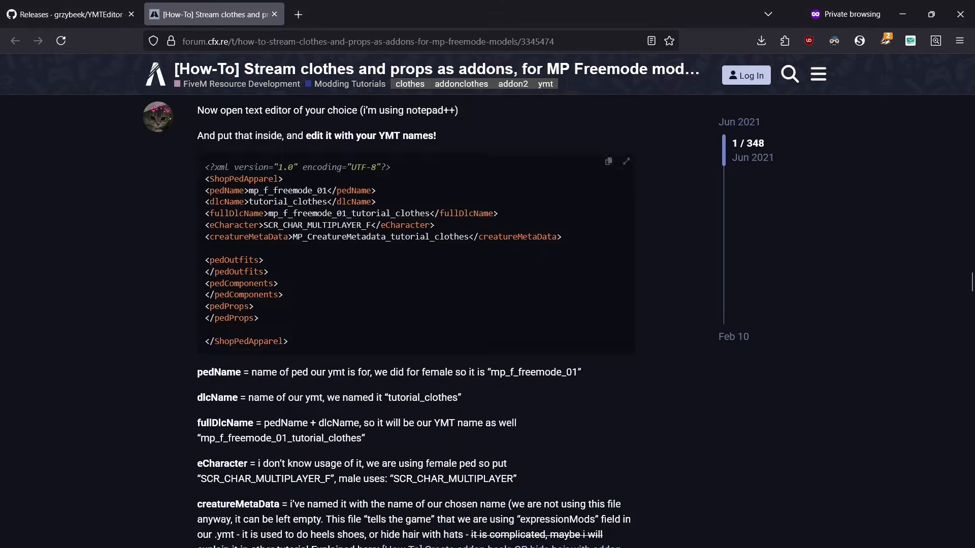
{"action": "scroll", "coordinate": [417, 253], "scroll_direction": "down", "scroll_amount": 3}
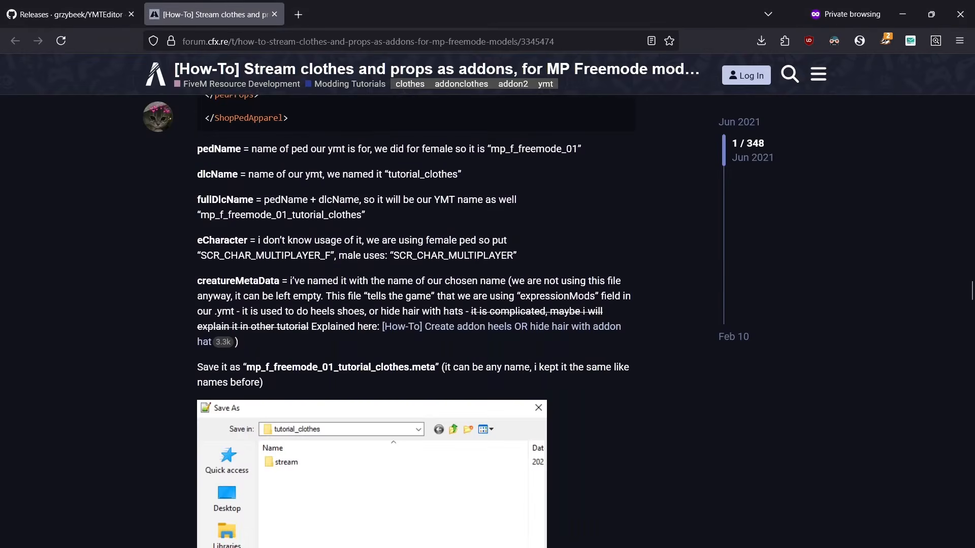
{"action": "double_click", "coordinate": [266, 256]}
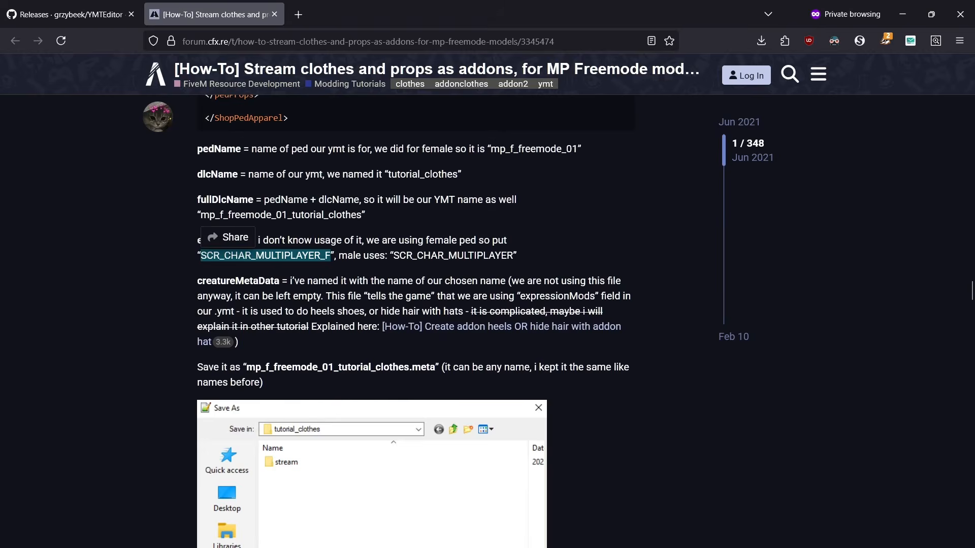
{"action": "key", "text": "alt+Tab"}
{"action": "key", "text": "ctrl+v"}
{"action": "key", "text": "alt+Tab"}
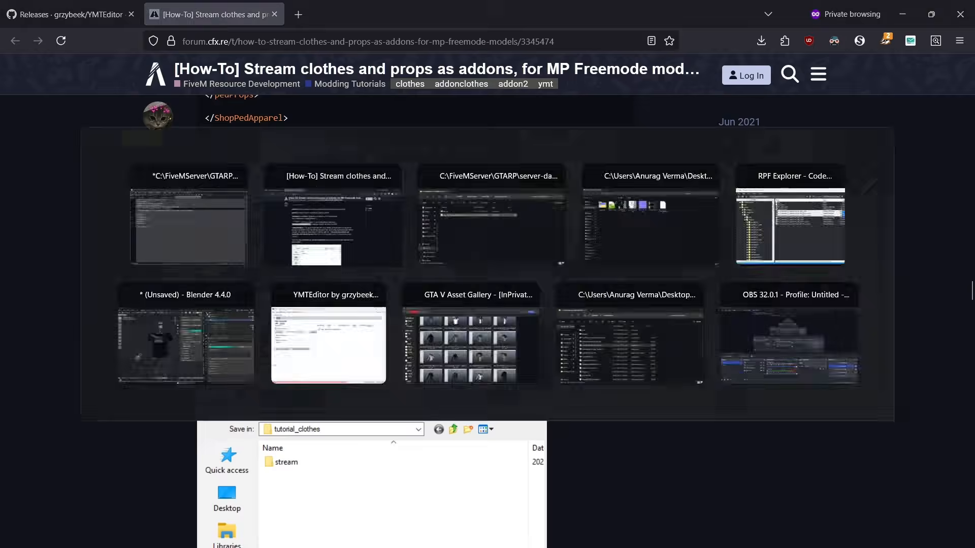
{"action": "double_click", "coordinate": [453, 255]}
{"action": "key", "text": "ctrl+c"}
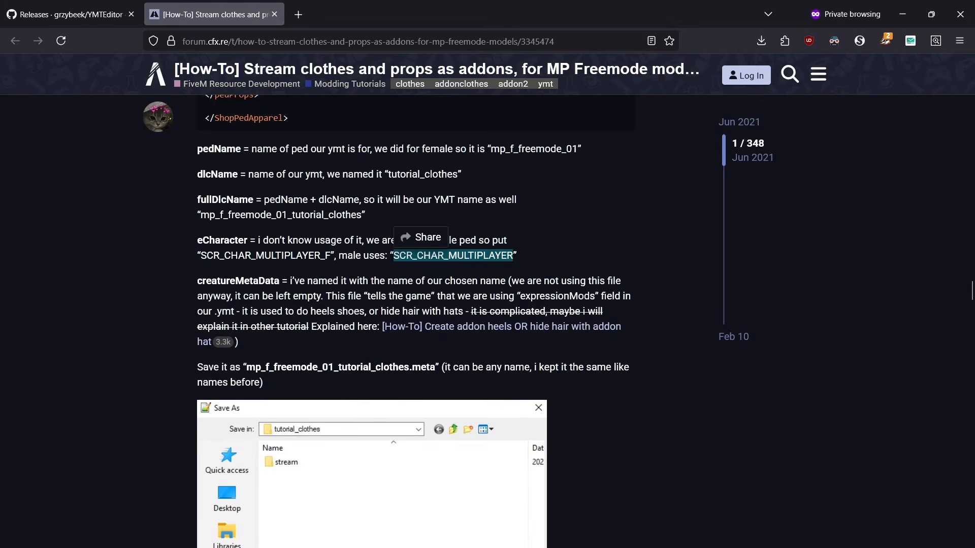
{"action": "key", "text": "alt+Tab"}
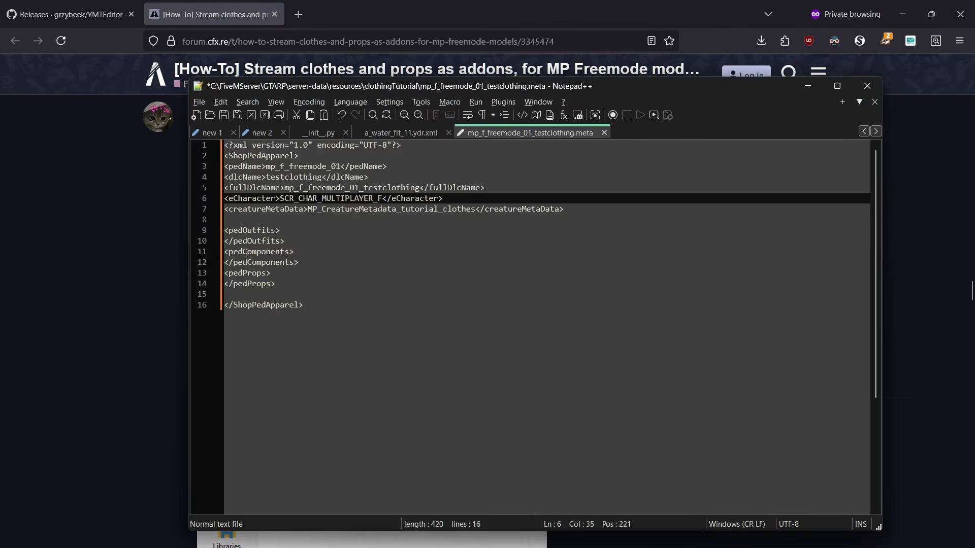
{"action": "key", "text": "ctrl+shift+Left"}
{"action": "key", "text": "ctrl+v"}
{"action": "key", "text": "ctrl+z"}
- Save the testclothing meta file and close Notepad++
{"action": "key", "text": "ctrl+s"}
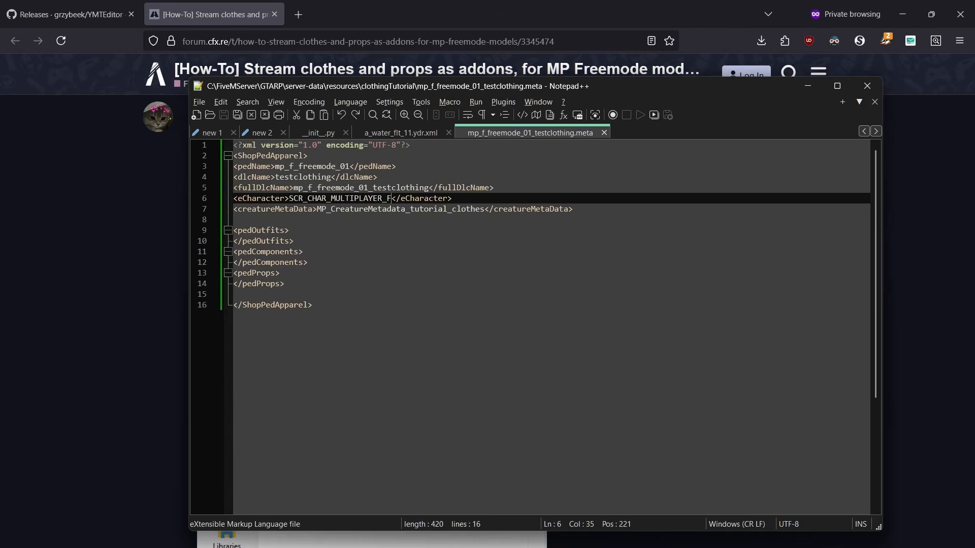
{"action": "double_click", "coordinate": [400, 209]}
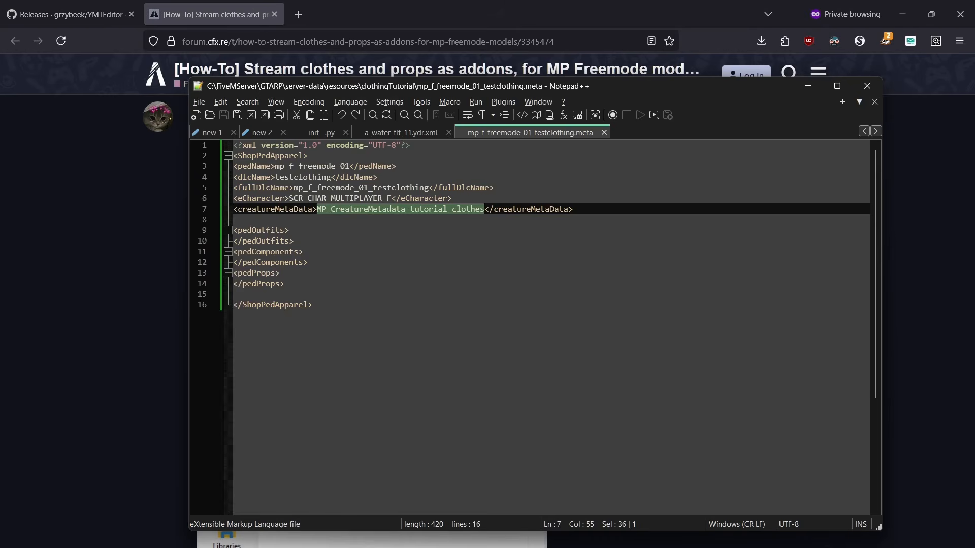
{"action": "left_click", "coordinate": [294, 242]}
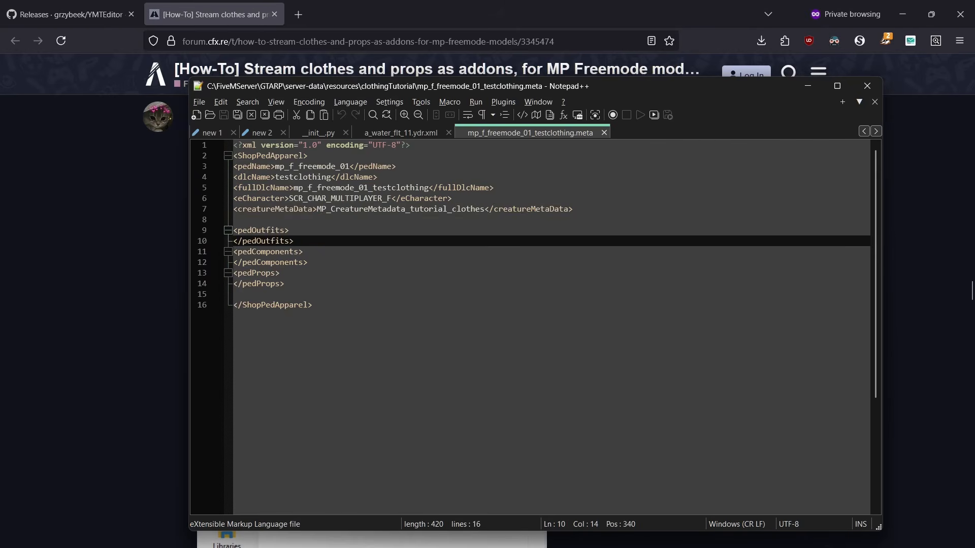
{"action": "left_click", "coordinate": [867, 85]}
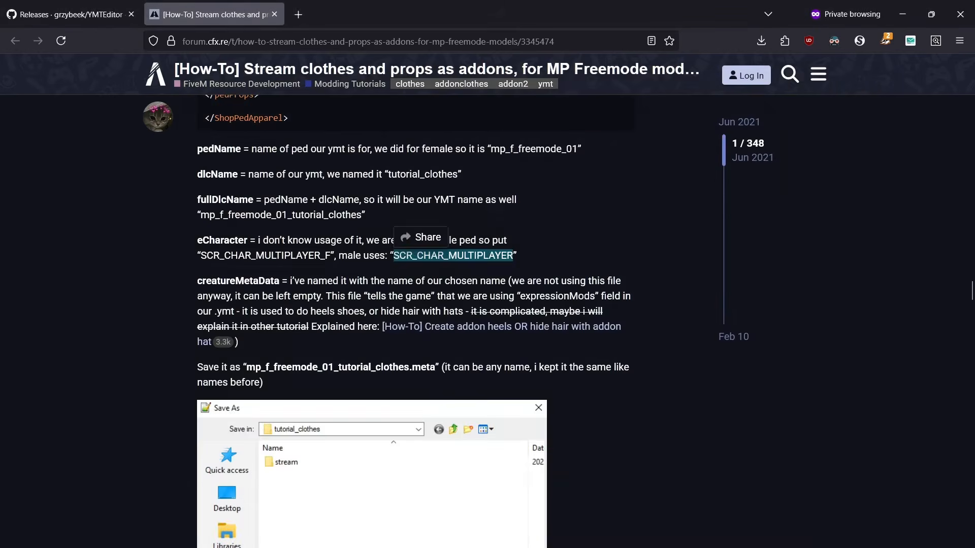
- Create a file named fxmanifest.lua in the clothingTutorial folder in File Explorer, accepting the extension change
{"action": "key", "text": "alt+Tab"}
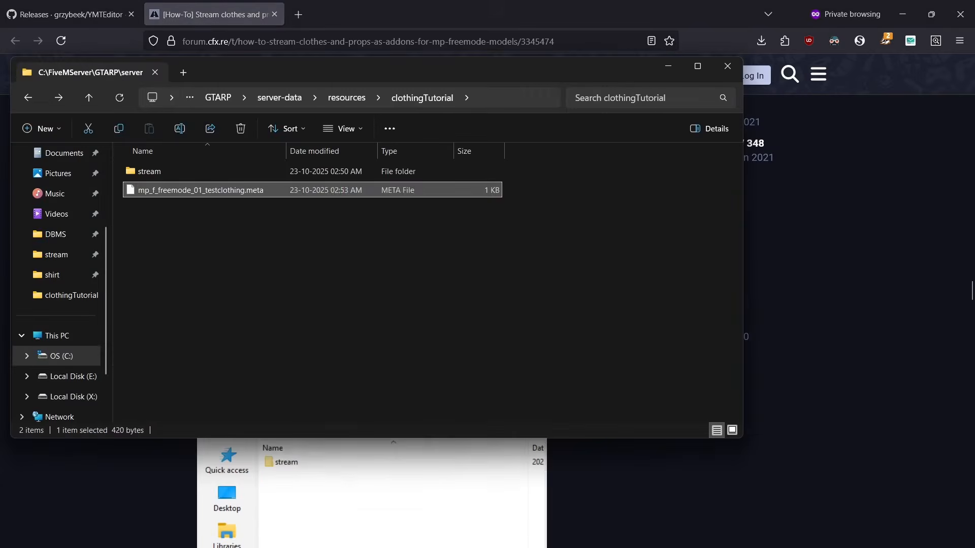
{"action": "right_click", "coordinate": [304, 265]}
{"action": "mouse_move", "coordinate": [356, 442]}
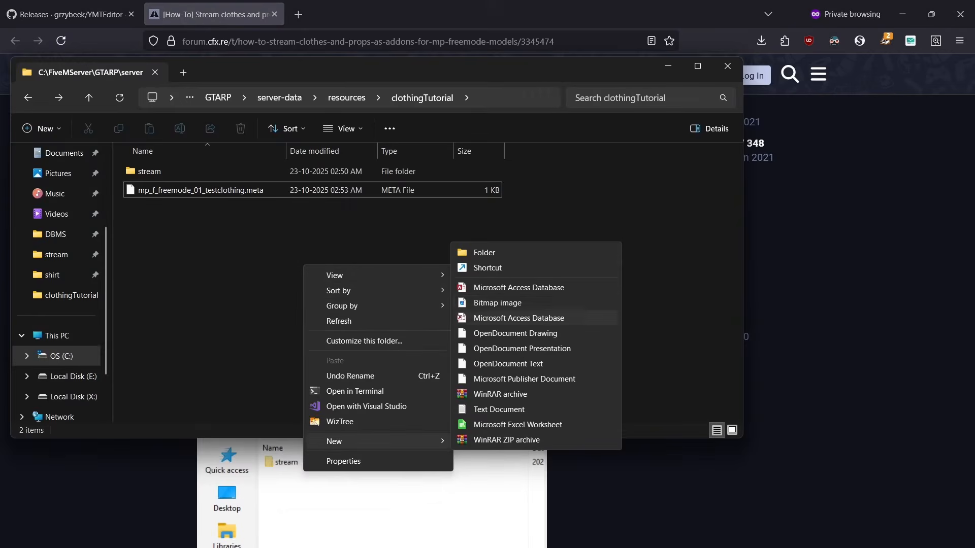
{"action": "left_click", "coordinate": [500, 409]}
{"action": "key", "text": "ctrl+a"}
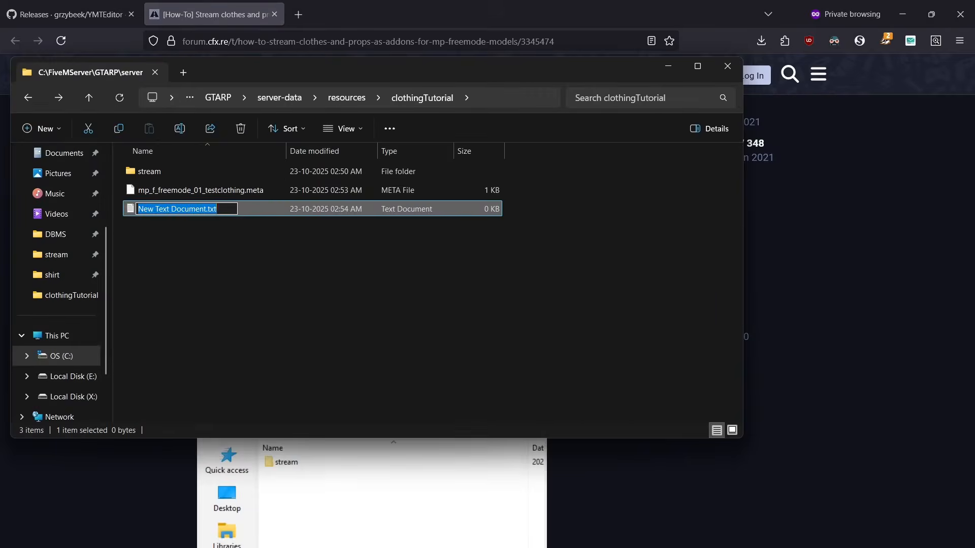
{"action": "type", "text": "fxmani"}
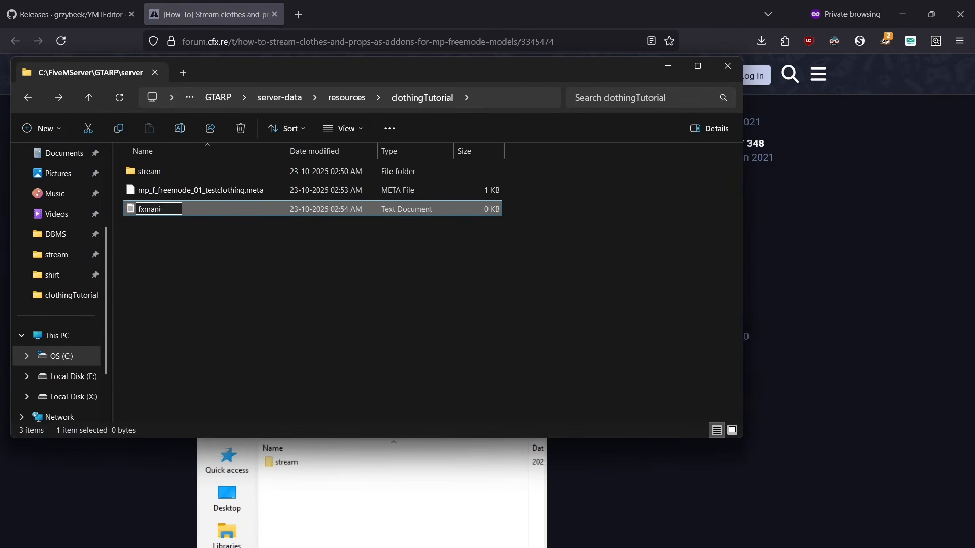
{"action": "type", "text": "fest.lua"}
{"action": "key", "text": "Return"}
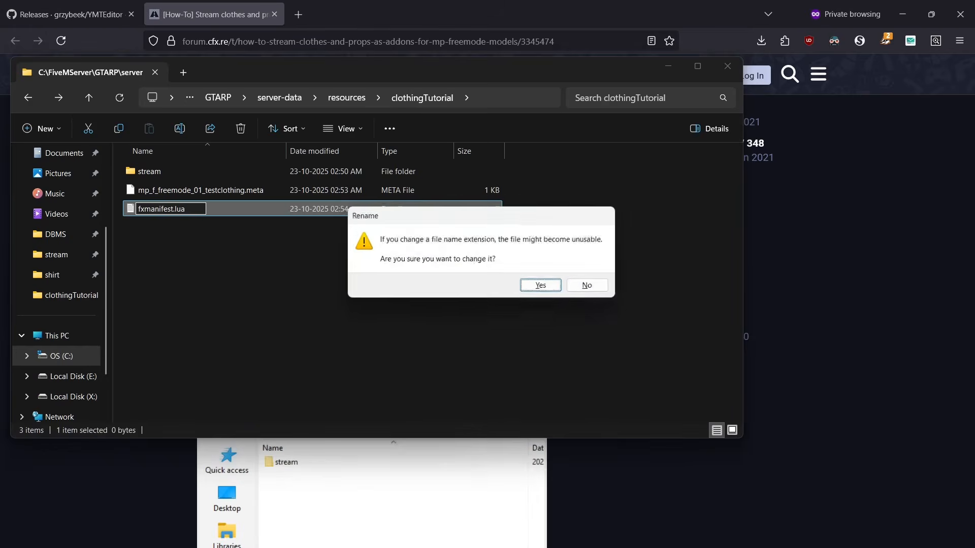
{"action": "key", "text": "Return"}
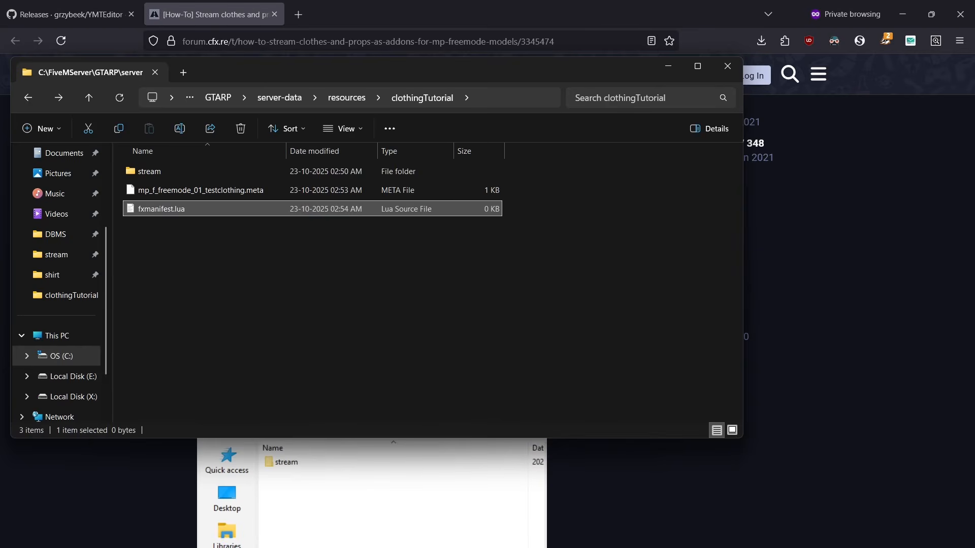
- Open fxmanifest.lua in Notepad++ and paste in the manifest template copied from the forum guide
{"action": "right_click", "coordinate": [218, 209]}
{"action": "left_click", "coordinate": [274, 247]}
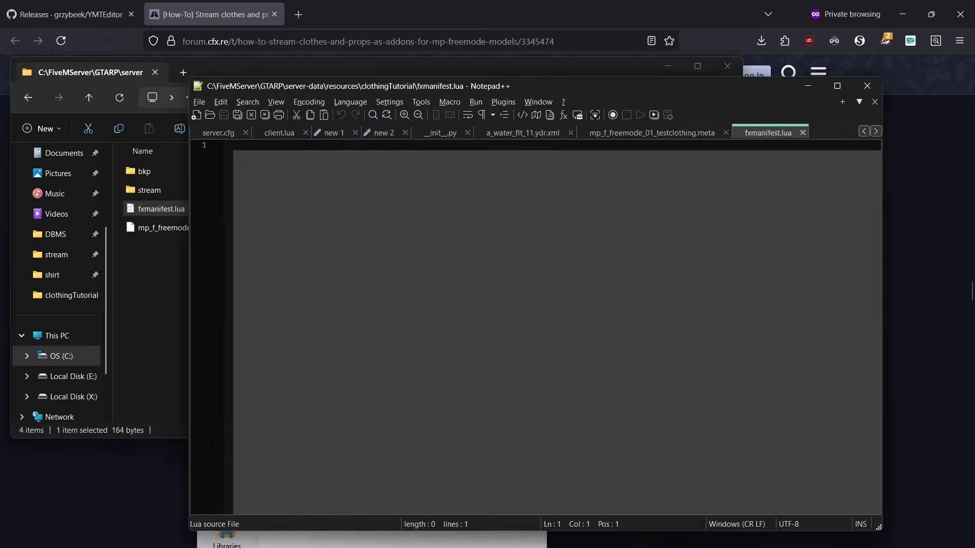
{"action": "left_click", "coordinate": [927, 299]}
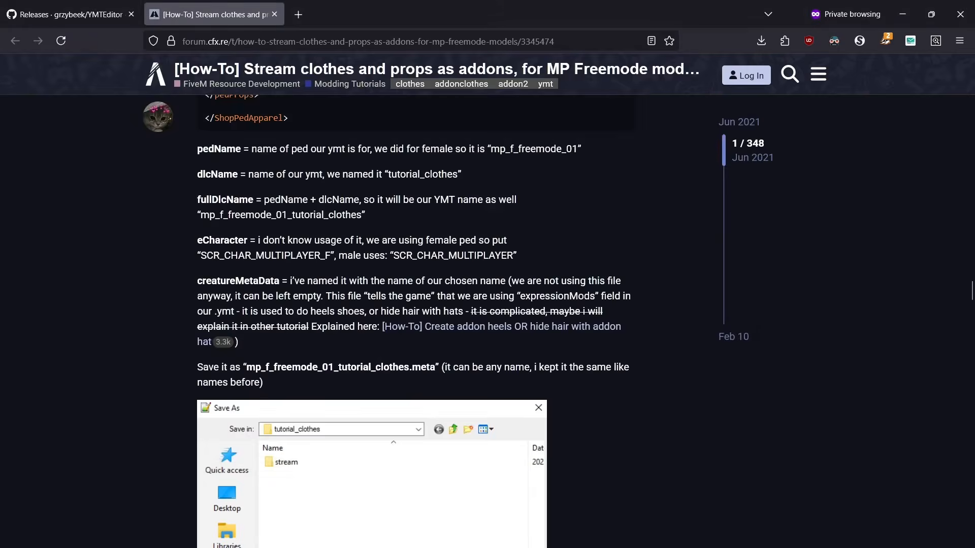
{"action": "scroll", "coordinate": [927, 300], "scroll_direction": "down", "scroll_amount": 7}
{"action": "scroll", "coordinate": [927, 299], "scroll_direction": "down", "scroll_amount": 2}
{"action": "scroll", "coordinate": [927, 299], "scroll_direction": "up", "scroll_amount": 4}
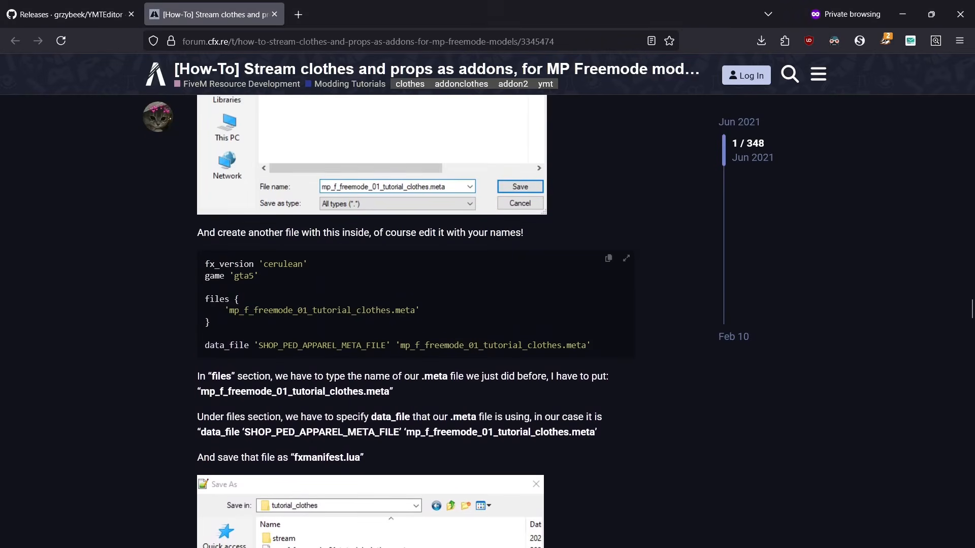
{"action": "left_click", "coordinate": [626, 258]}
{"action": "key", "text": "alt+Tab"}
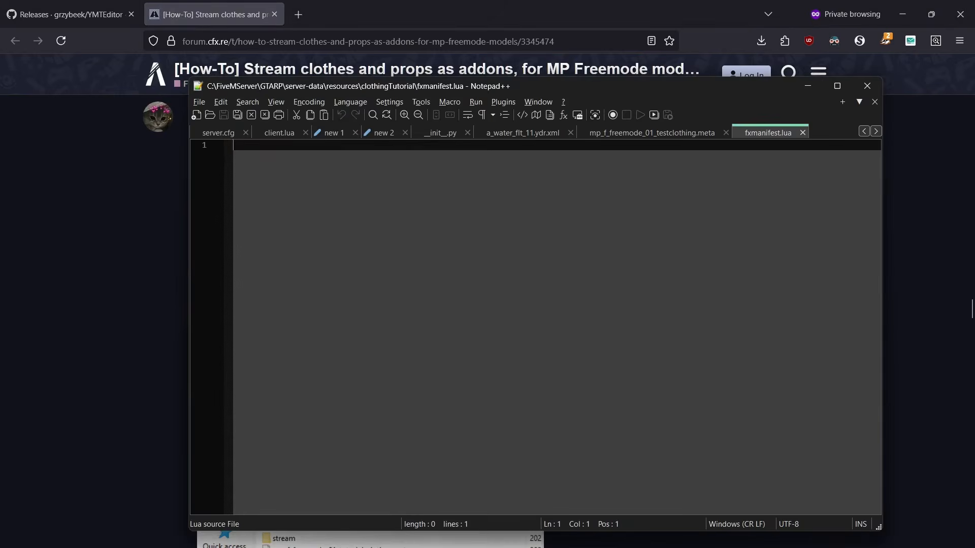
{"action": "key", "text": "ctrl+v"}
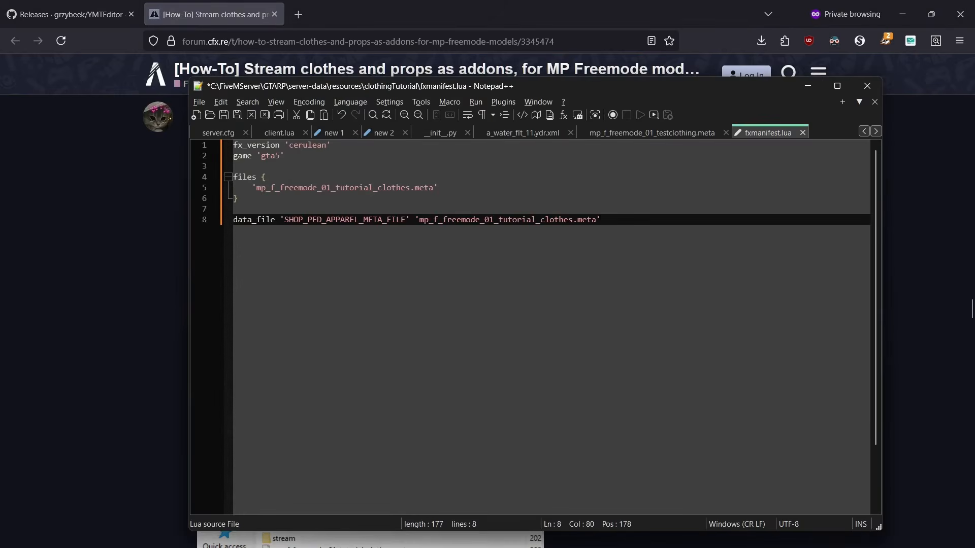
- Replace the meta file name in the files block and data_file line with mp_f_freemode_01_testclothing.meta, then save and close the manifest
{"action": "double_click", "coordinate": [335, 188]}
{"action": "key", "text": "alt+Tab"}
{"action": "left_click", "coordinate": [315, 209]}
{"action": "key", "text": "F2"}
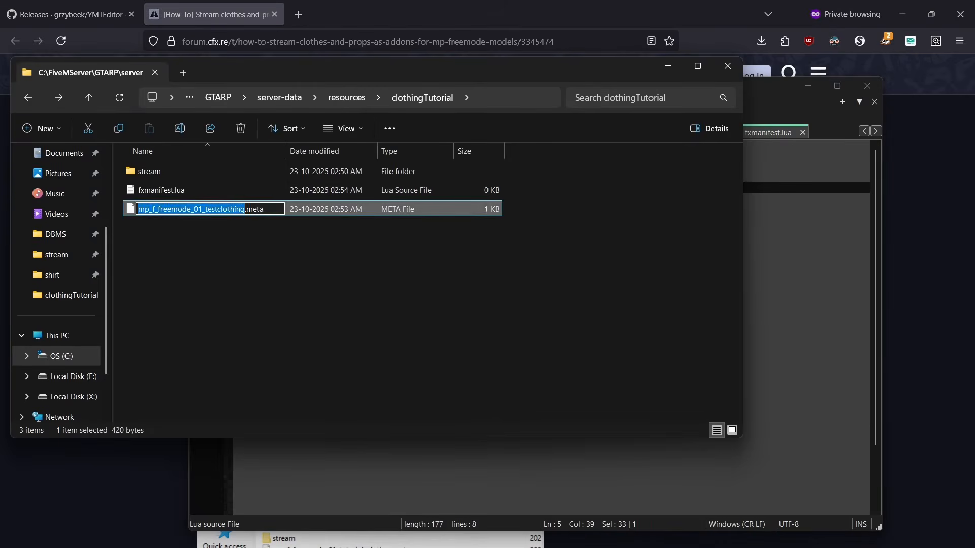
{"action": "key", "text": "alt+Tab"}
{"action": "key", "text": "ctrl+v"}
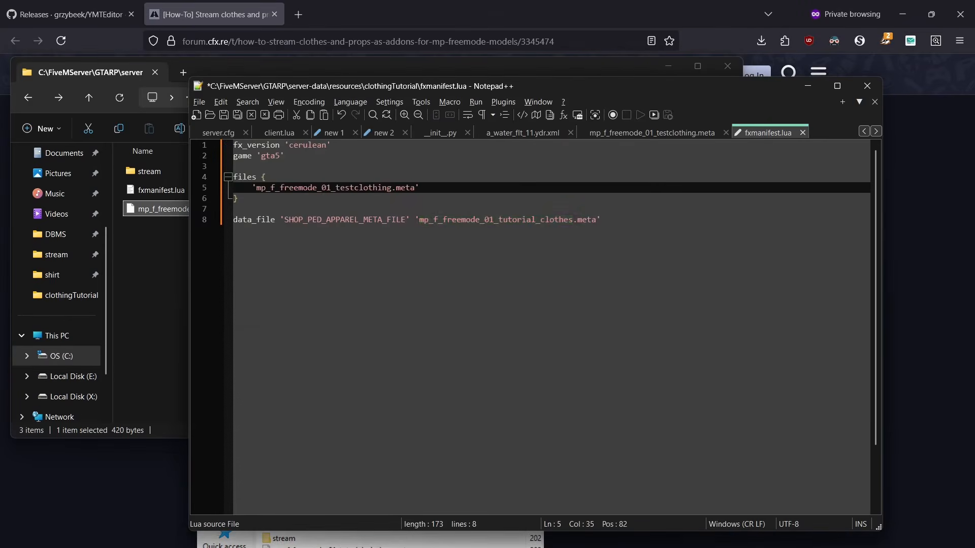
{"action": "double_click", "coordinate": [561, 219]}
{"action": "key", "text": "ctrl+v"}
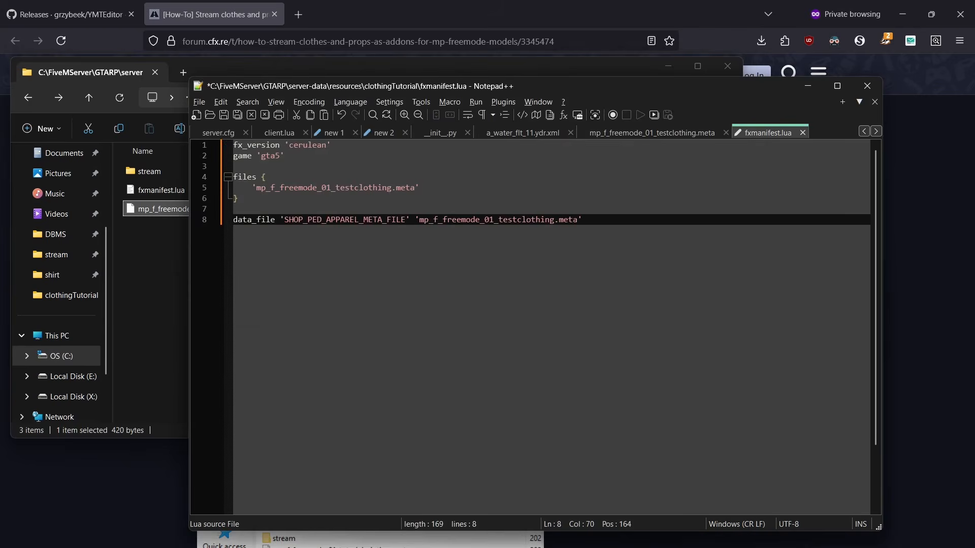
{"action": "key", "text": "ctrl+s"}
{"action": "left_click", "coordinate": [867, 85]}
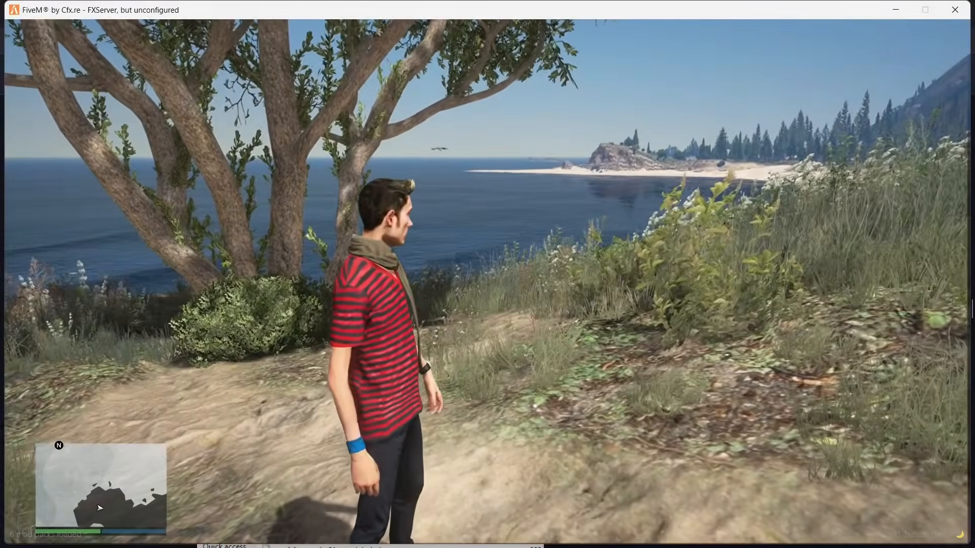
- In FiveM, change the player skin to the female multiplayer character from the Players skins
{"action": "key", "text": "F2"}
{"action": "key", "text": "Down"}
{"action": "key", "text": "Return"}
{"action": "key", "text": "Return"}
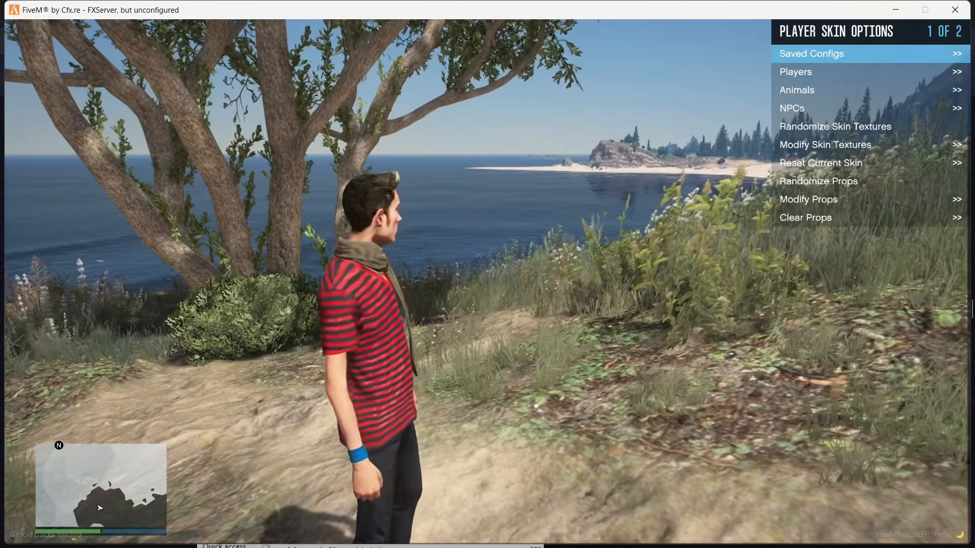
{"action": "key", "text": "Down"}
{"action": "key", "text": "Down"}
{"action": "key", "text": "Up"}
{"action": "key", "text": "Return"}
{"action": "key", "text": "Up"}
{"action": "key", "text": "Return"}
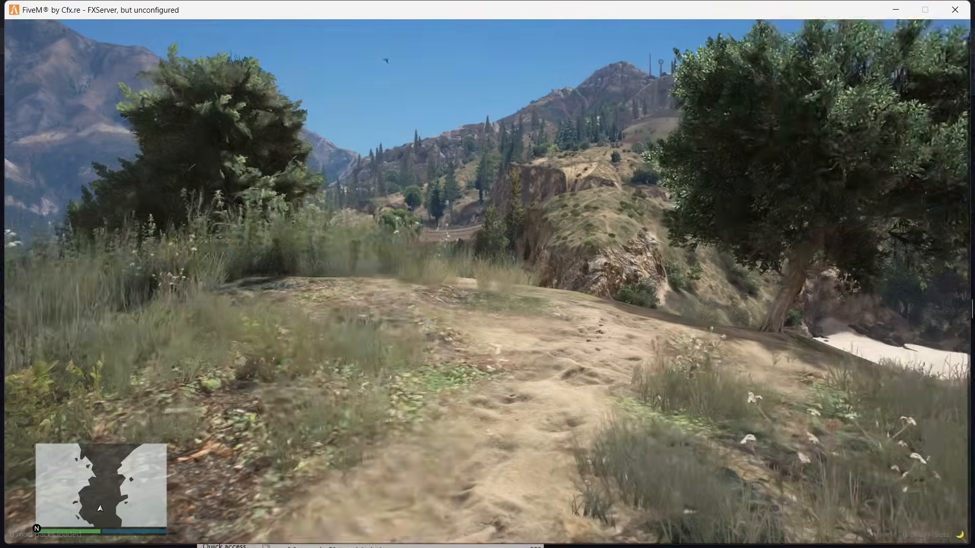
- Open Modify Skin Textures in the player skin options for the female character
{"action": "key", "text": "F2"}
{"action": "key", "text": "F2"}
{"action": "key", "text": "Down"}
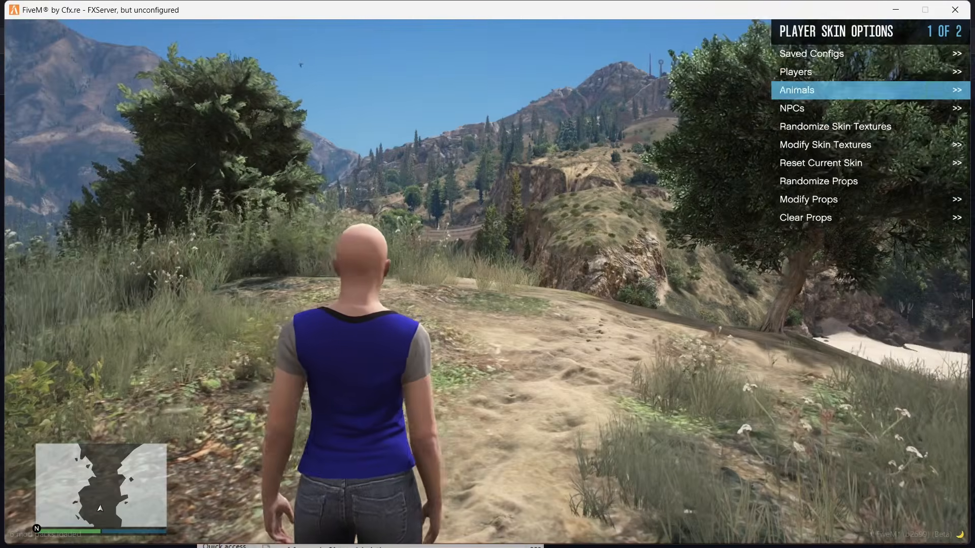
{"action": "key", "text": "Down"}
{"action": "key", "text": "Down"}
{"action": "key", "text": "Down"}
{"action": "key", "text": "Return"}
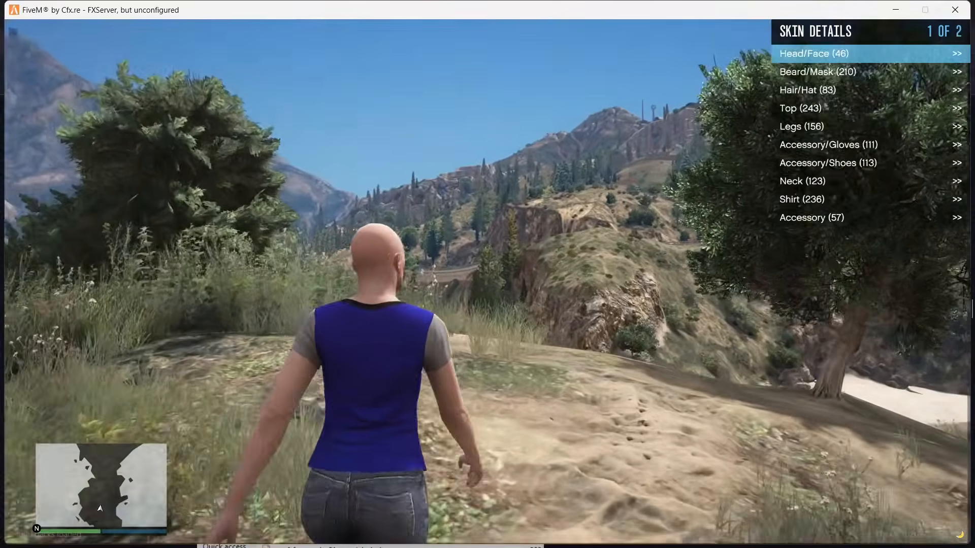
- Open the list of available drawables for the Shirt category of the character's skin
{"action": "key", "text": "Down"}
{"action": "key", "text": "Down"}
{"action": "key", "text": "Down"}
{"action": "key", "text": "Down"}
{"action": "key", "text": "Down"}
{"action": "key", "text": "Down"}
{"action": "key", "text": "Down"}
{"action": "key", "text": "Down"}
{"action": "key", "text": "Return"}
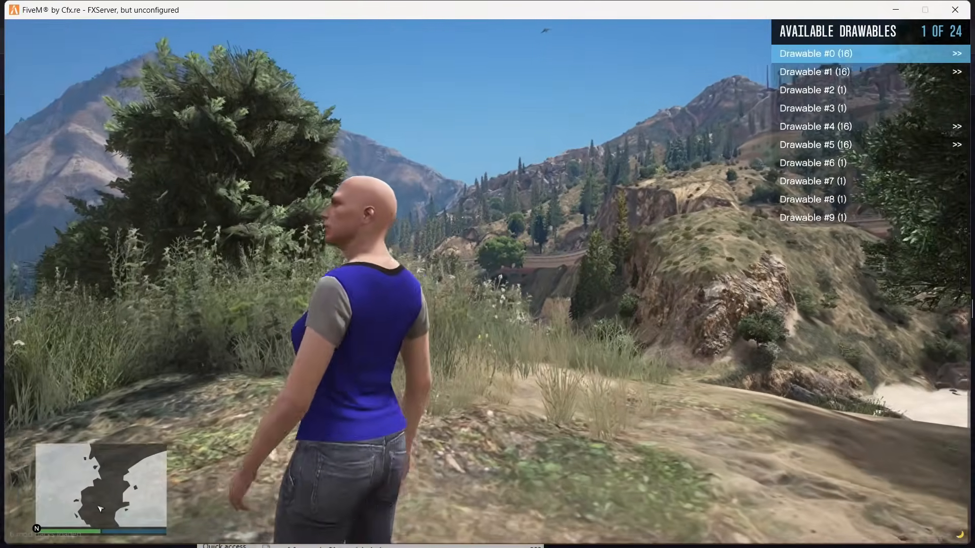
- Leave the 24-item shirt list, apply Drawable #440 from the clothing category with 45 drawables, and turn the character to inspect it
{"action": "key", "text": "Left"}
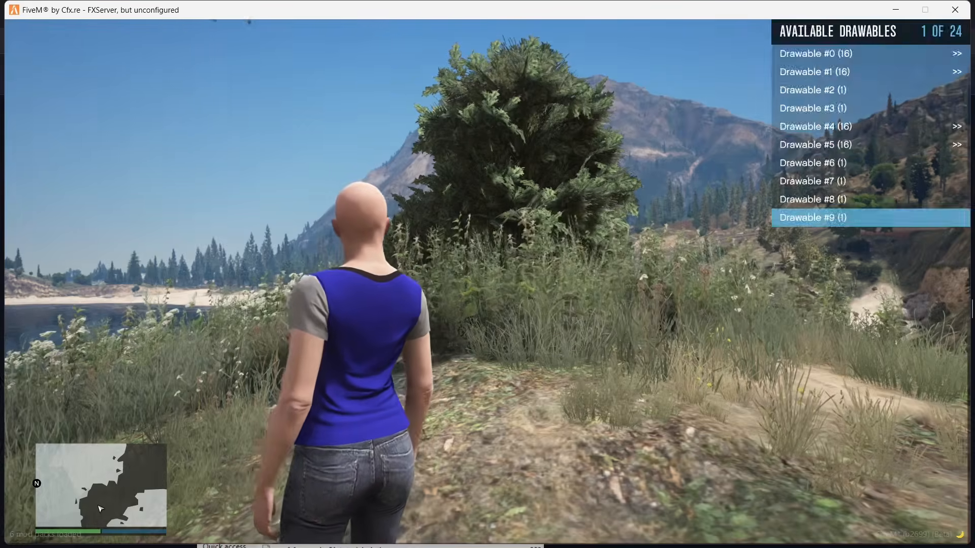
{"action": "key", "text": "BackSpace"}
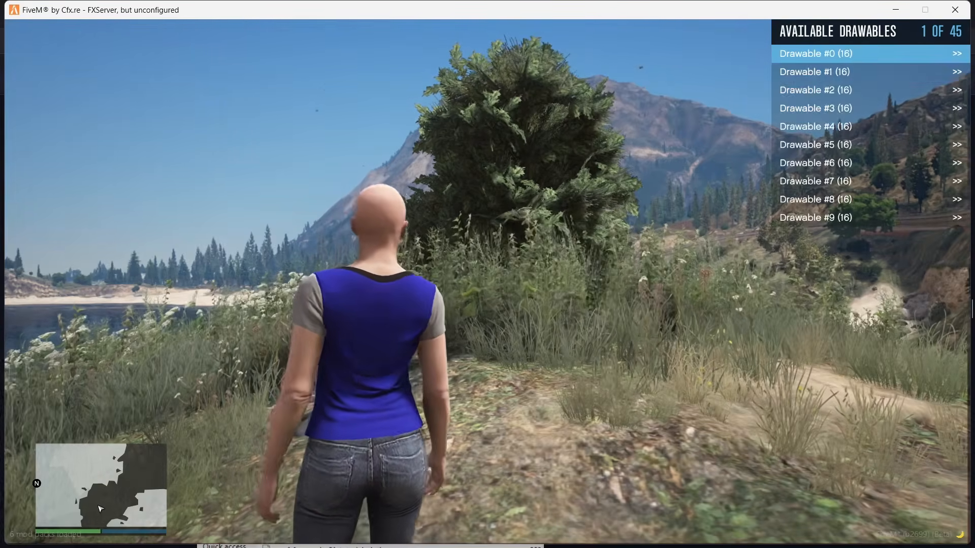
{"action": "key", "text": "Left"}
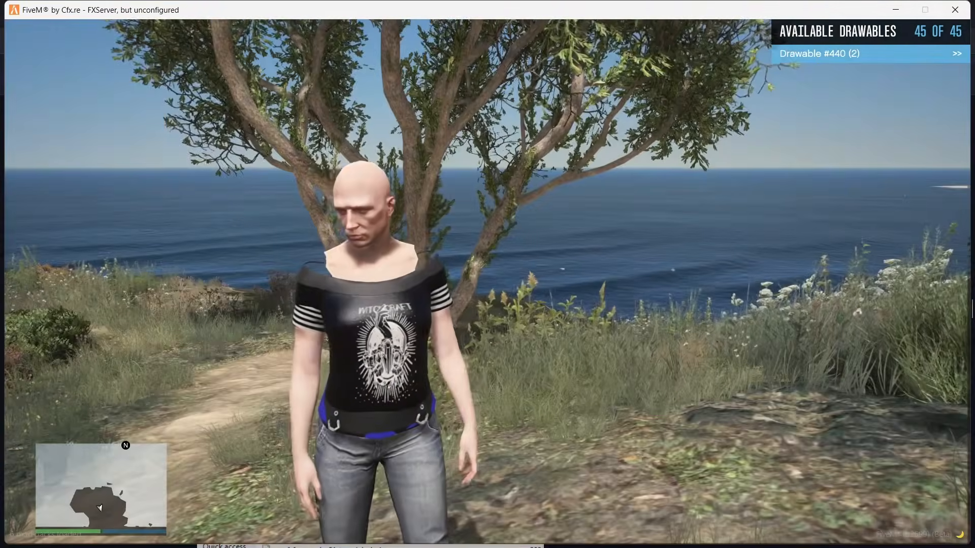
{"action": "key", "text": "a"}
{"action": "key", "text": "d"}
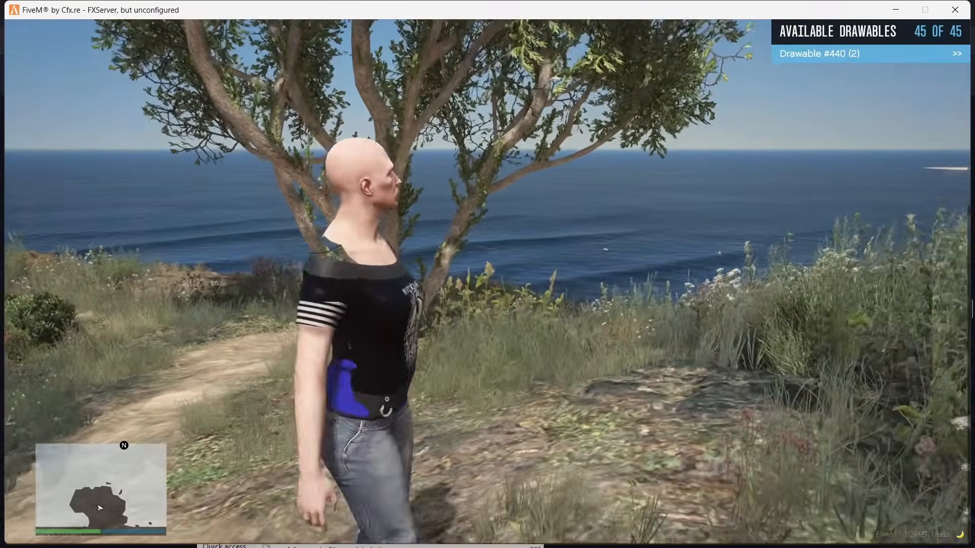
- Apply Texture #1 to Drawable #440 and walk the character around to check the top from the back, side and front
{"action": "key", "text": "Return"}
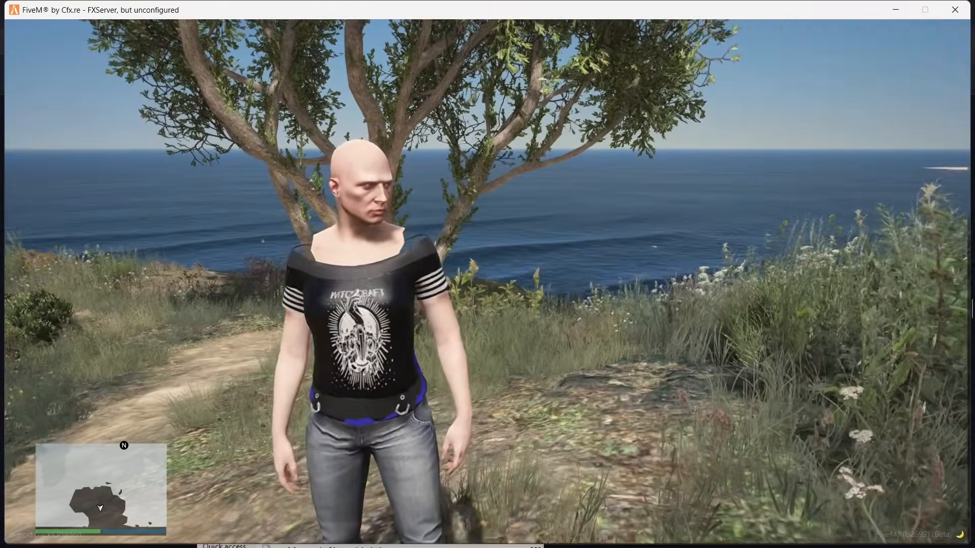
{"action": "key", "text": "w"}
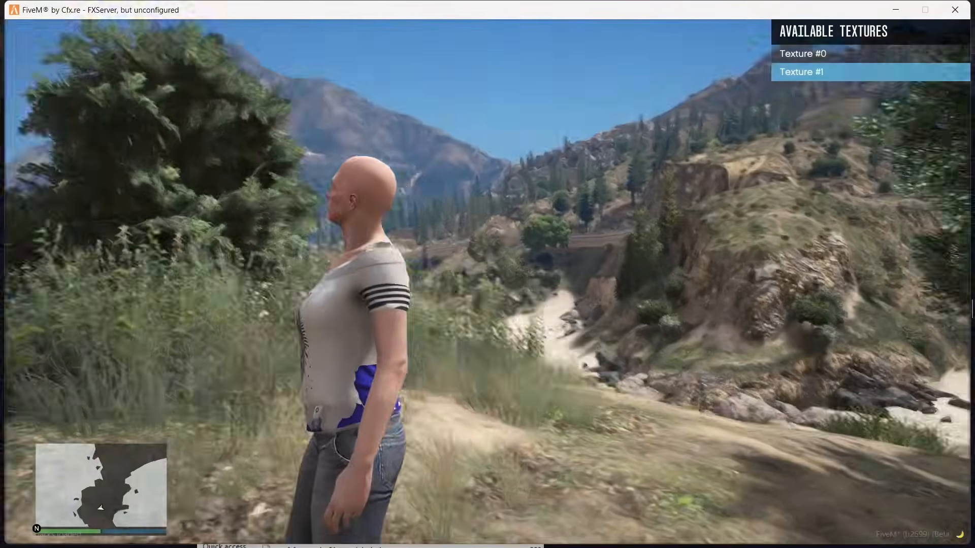
{"action": "key", "text": "w"}
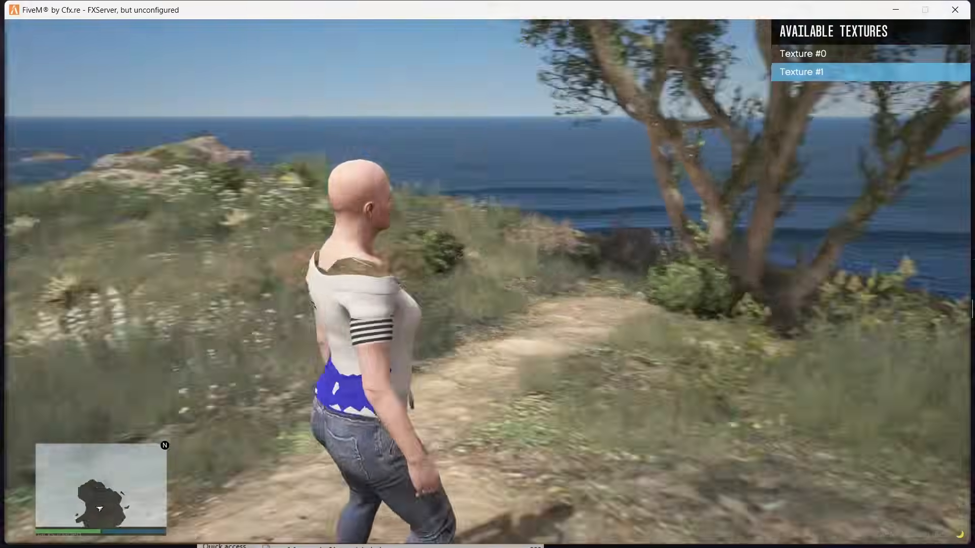
{"action": "key", "text": "a"}
{"action": "key", "text": "w"}
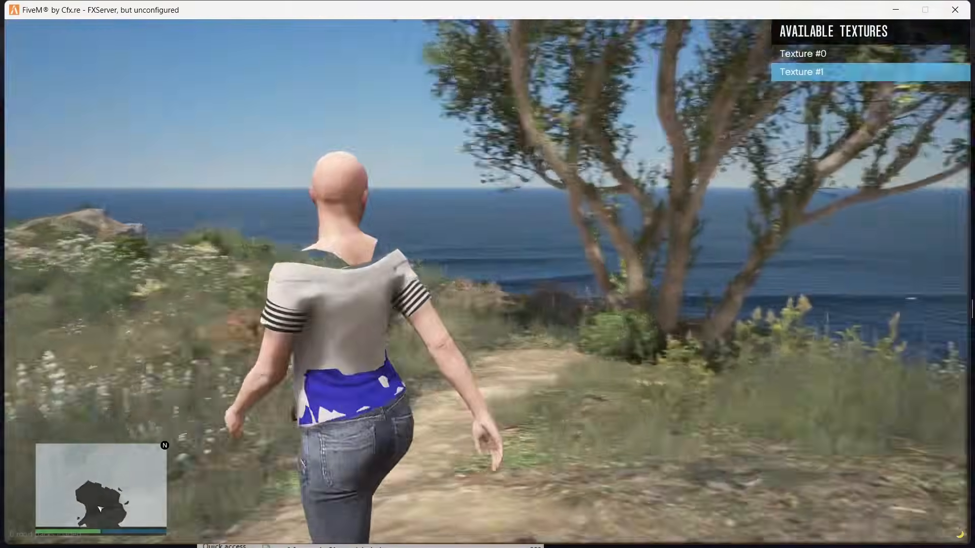
{"action": "key", "text": "d"}
{"action": "key", "text": "s"}
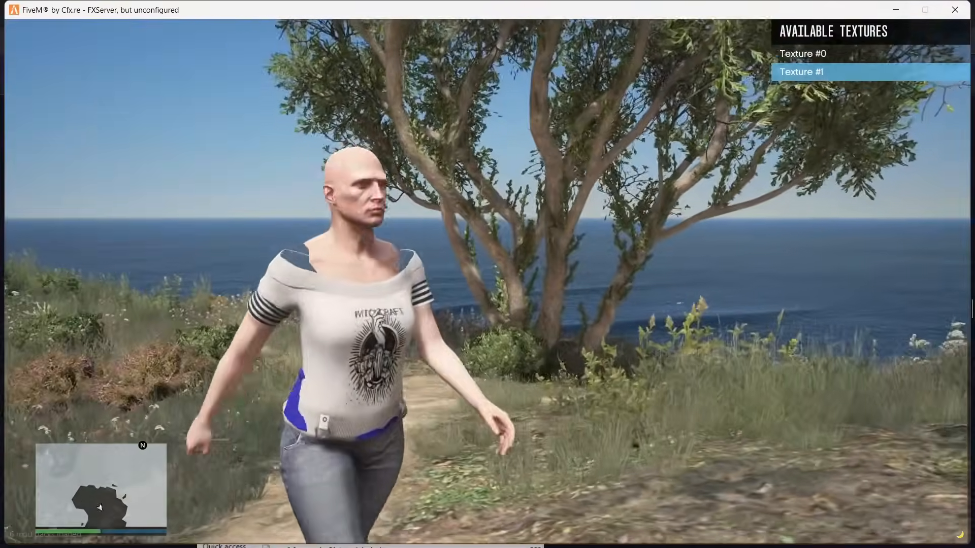
- Switch Drawable #440 back to Texture #0 and move the character to view the top from behind
{"action": "key", "text": "BackSpace"}
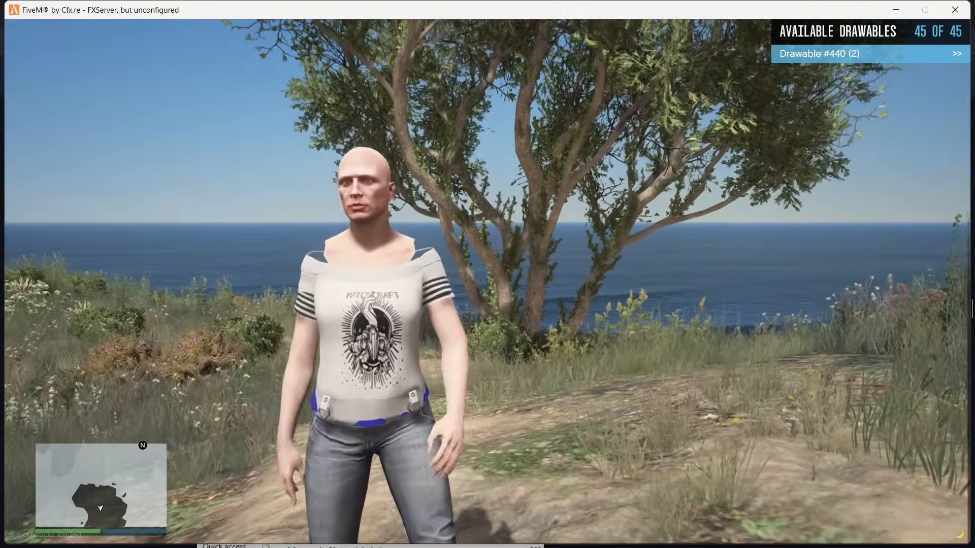
{"action": "key", "text": "BackSpace"}
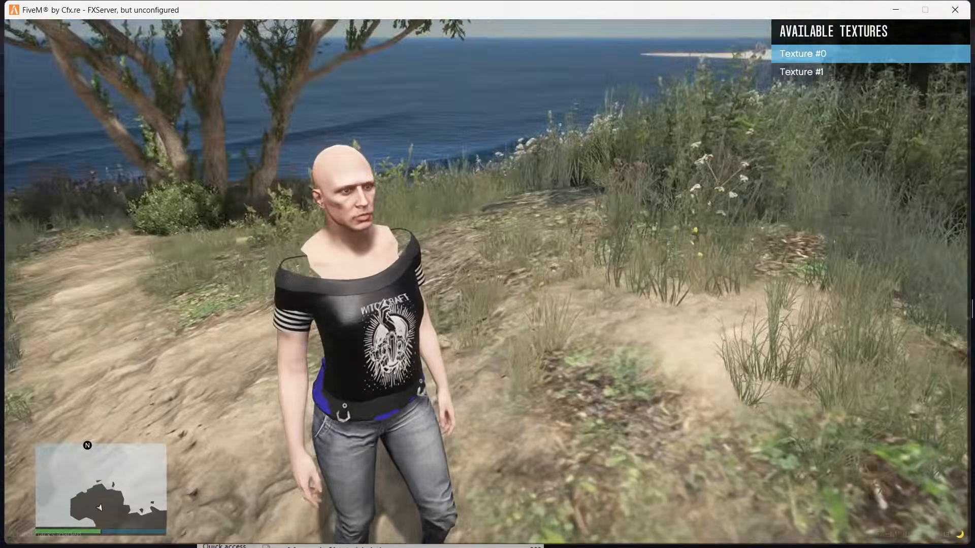
{"action": "key", "text": "a"}
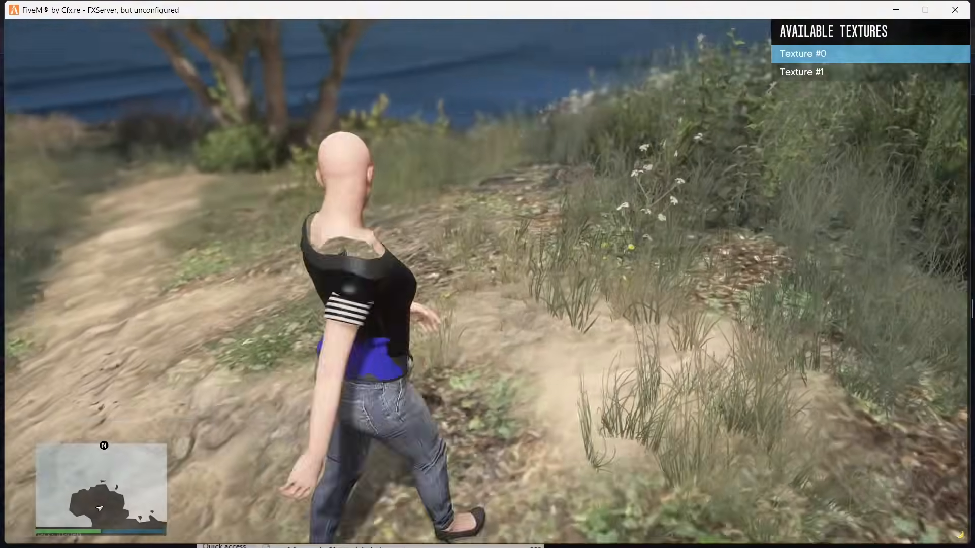